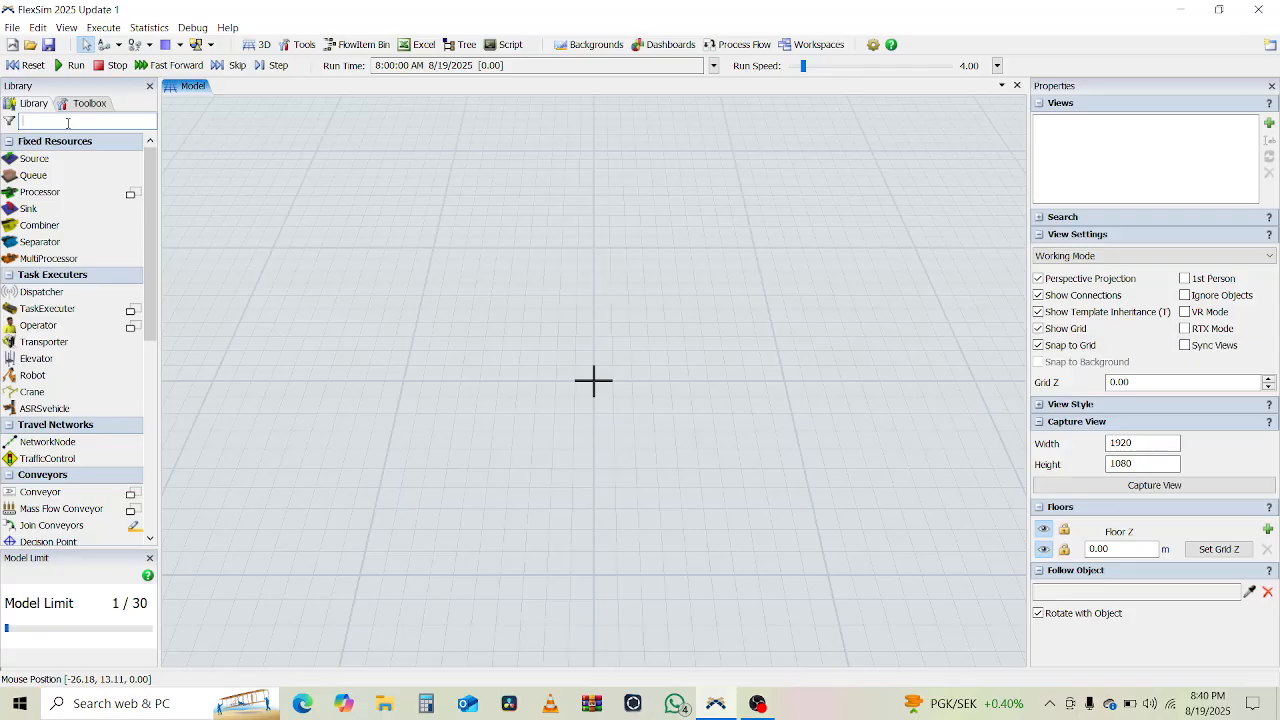
Search the Library for 'Rack' and place Rack1 and Rack2 facing each other on the floor.
type("ack")
left_click(46, 158)
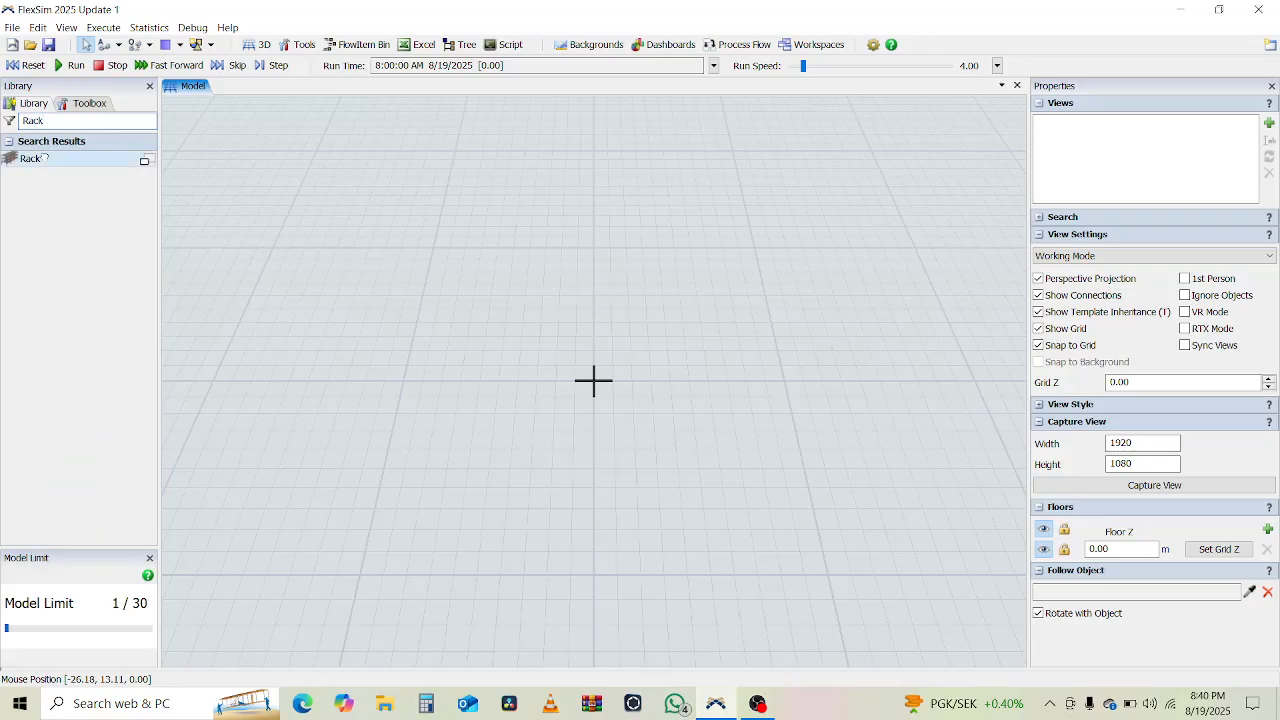
left_click(391, 327)
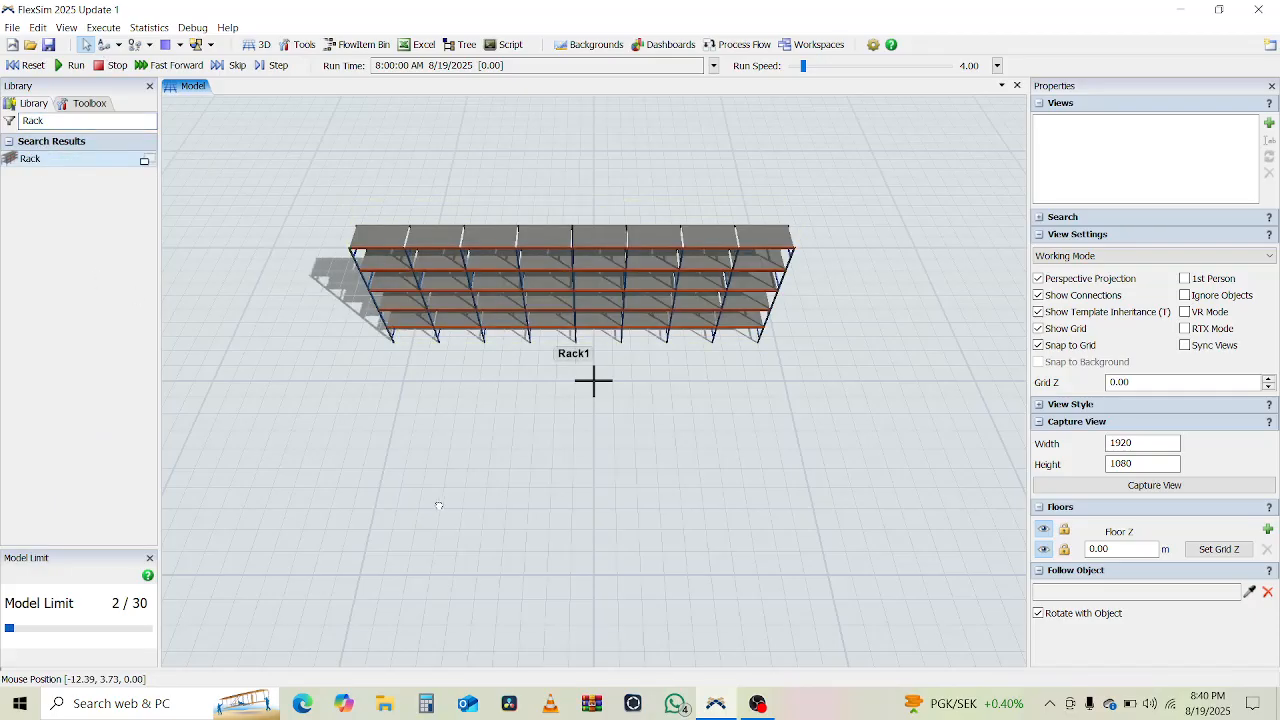
left_click(386, 525)
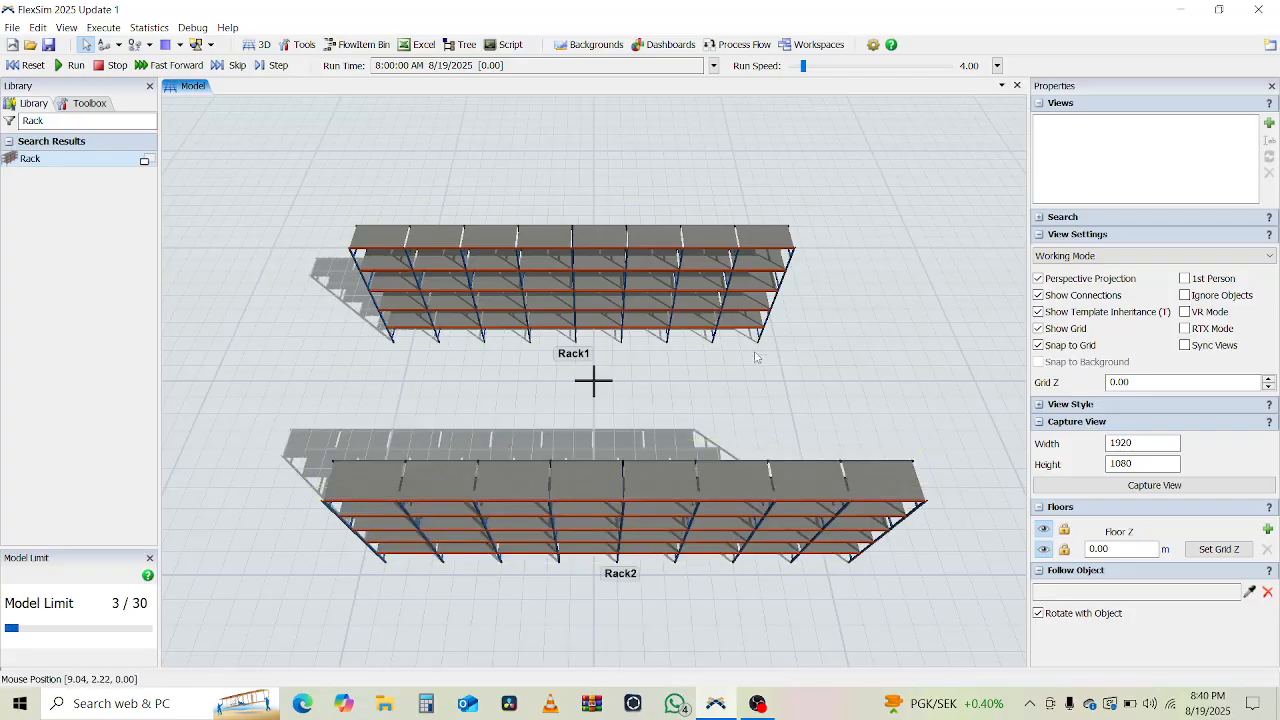
right_click_drag(754, 362, 792, 334)
double_click(104, 126)
type("Conv")
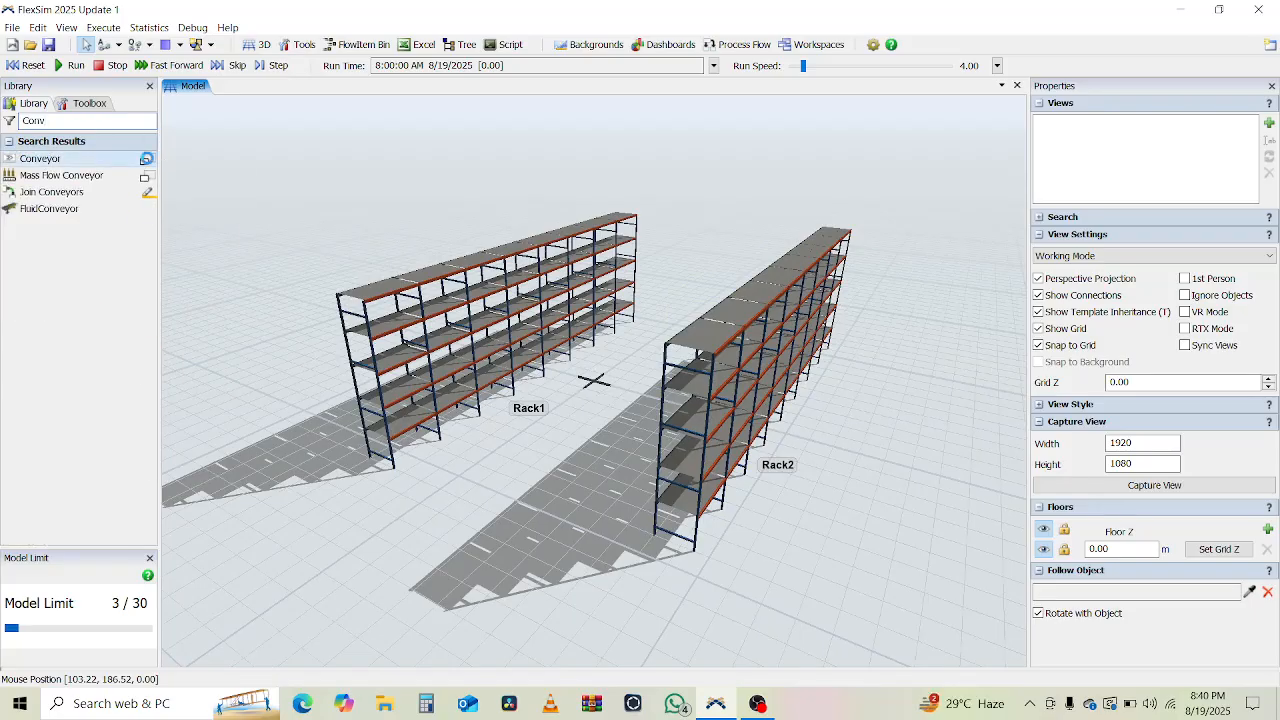
Draw two straight conveyors, one in the aisle between the racks and one beside Rack2.
left_click(150, 160)
left_click(200, 170)
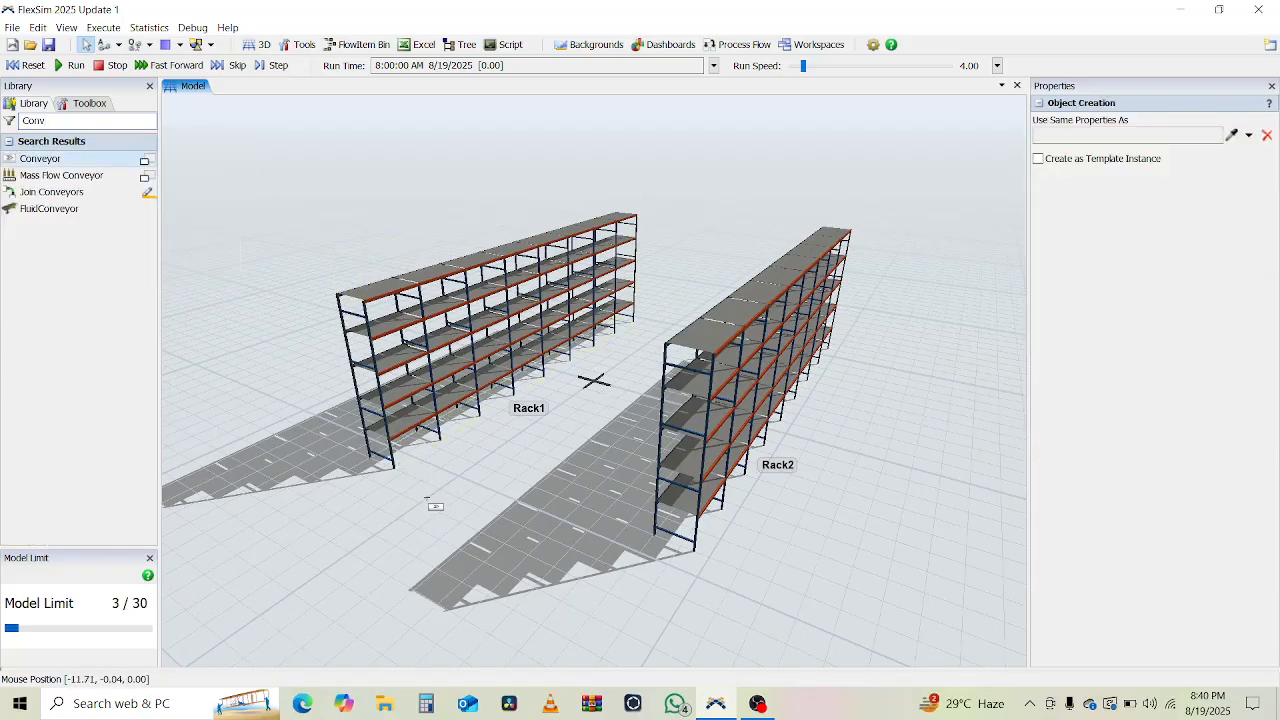
left_click_drag(430, 500, 711, 273)
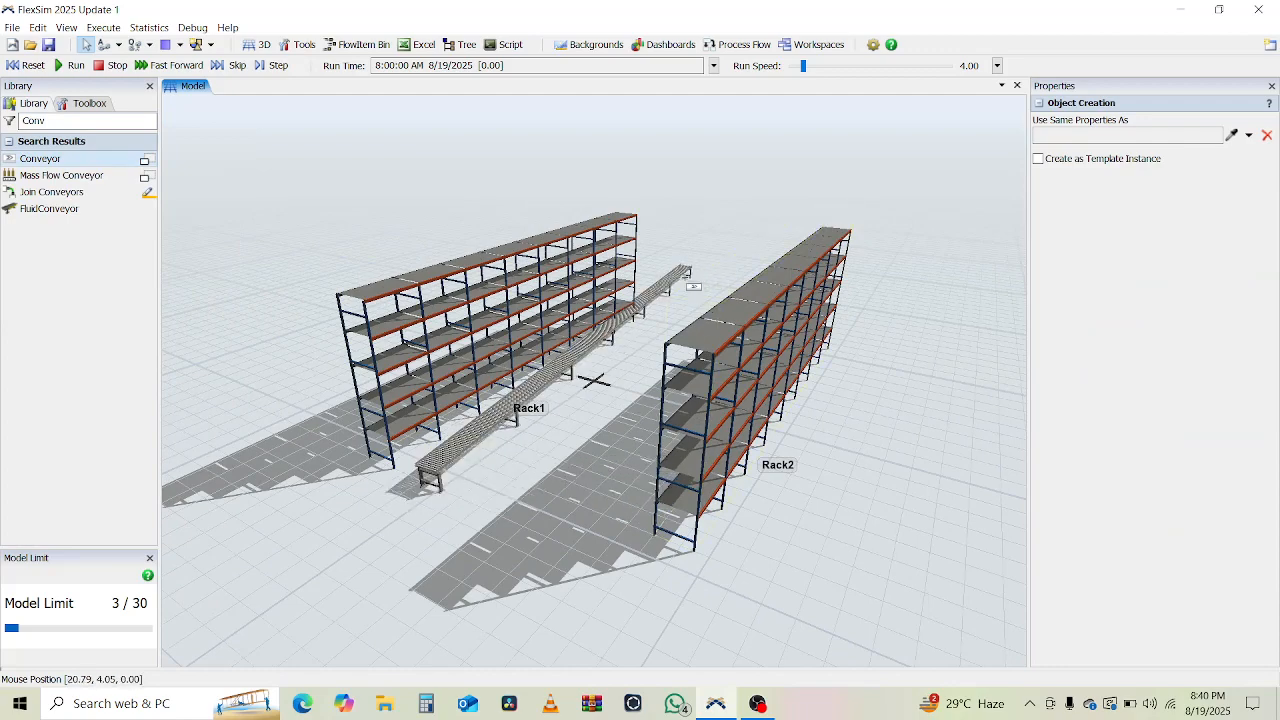
mouse_move(645, 318)
right_mouse_down()
mouse_move(708, 316)
mouse_move(660, 308)
right_mouse_up()
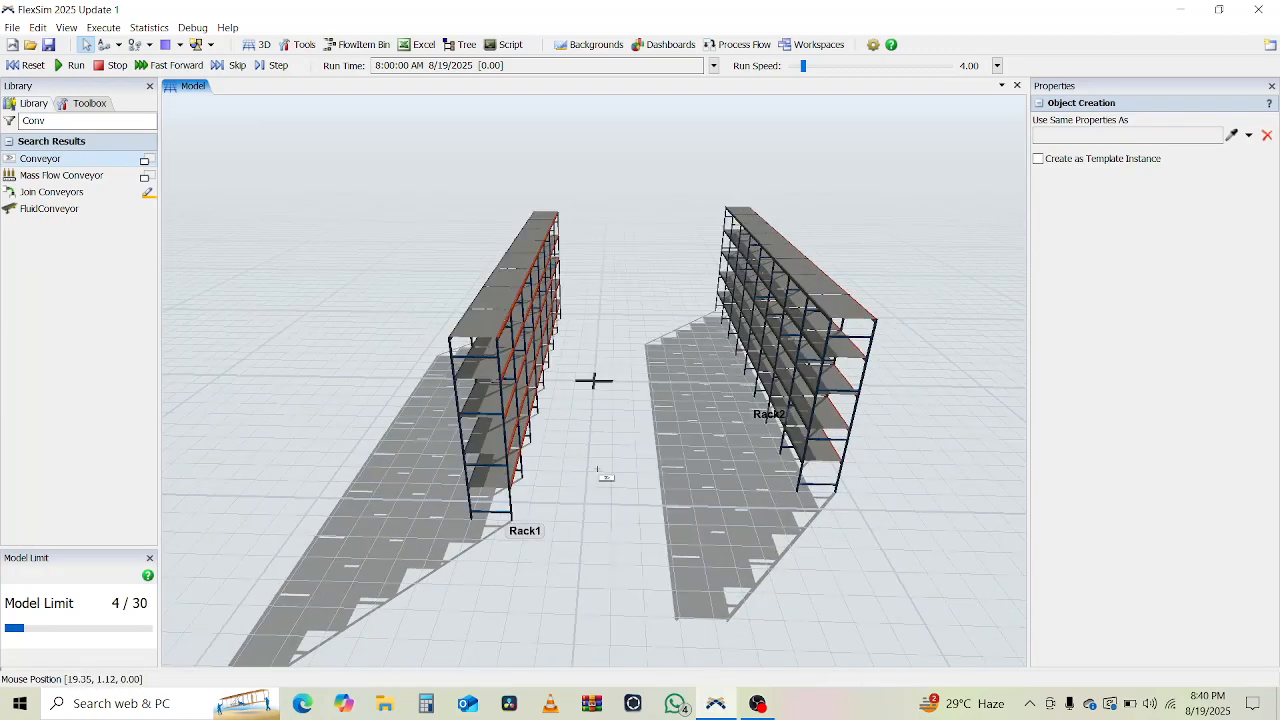
left_click(579, 505)
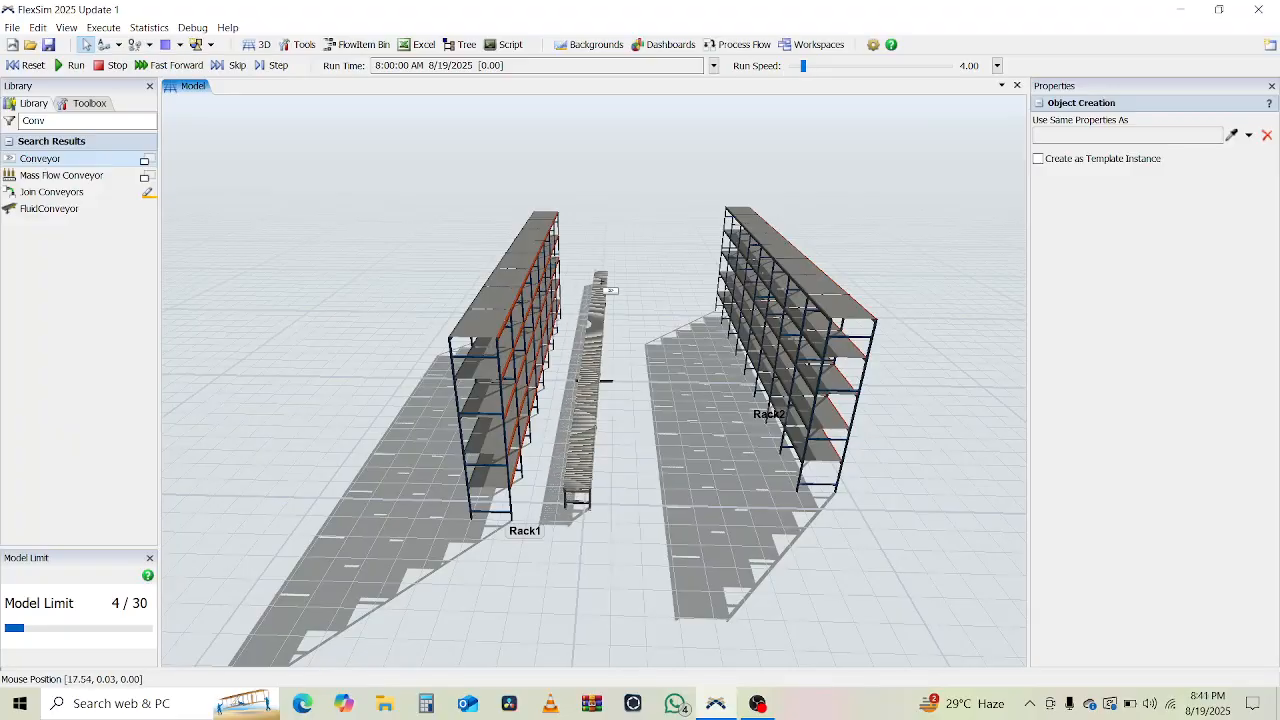
left_click(600, 272)
left_click(765, 510)
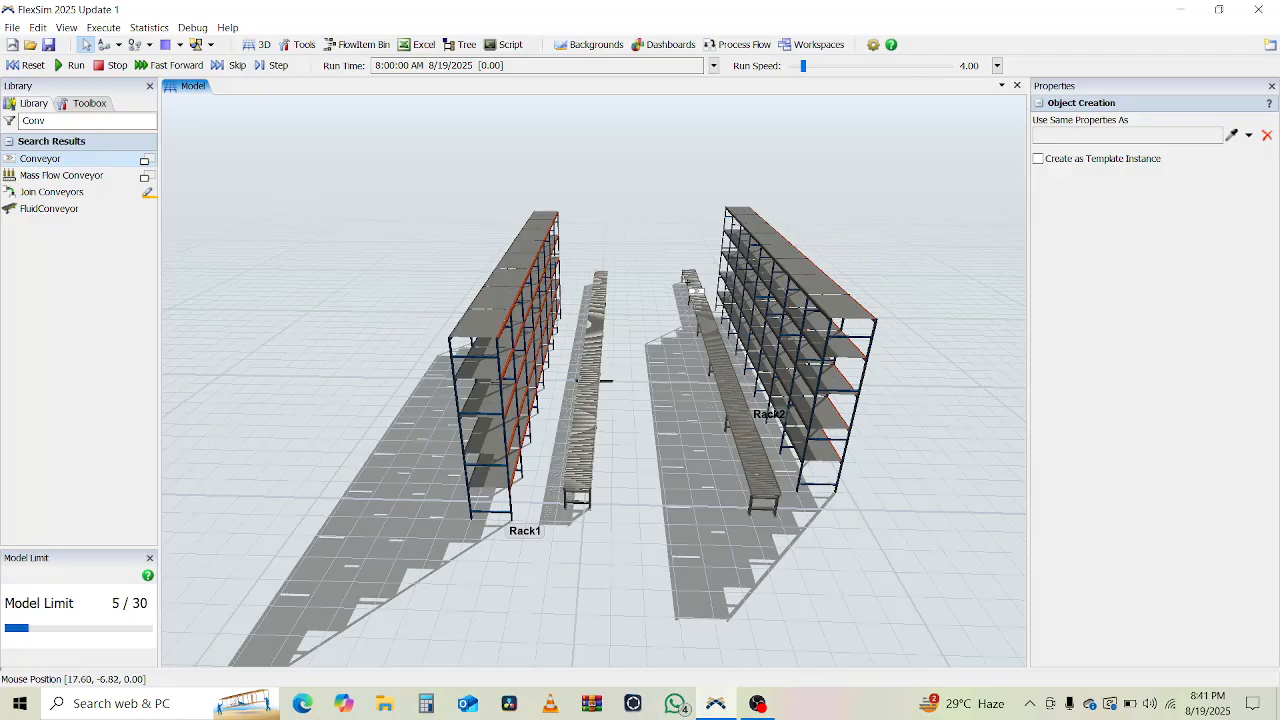
left_click(688, 276)
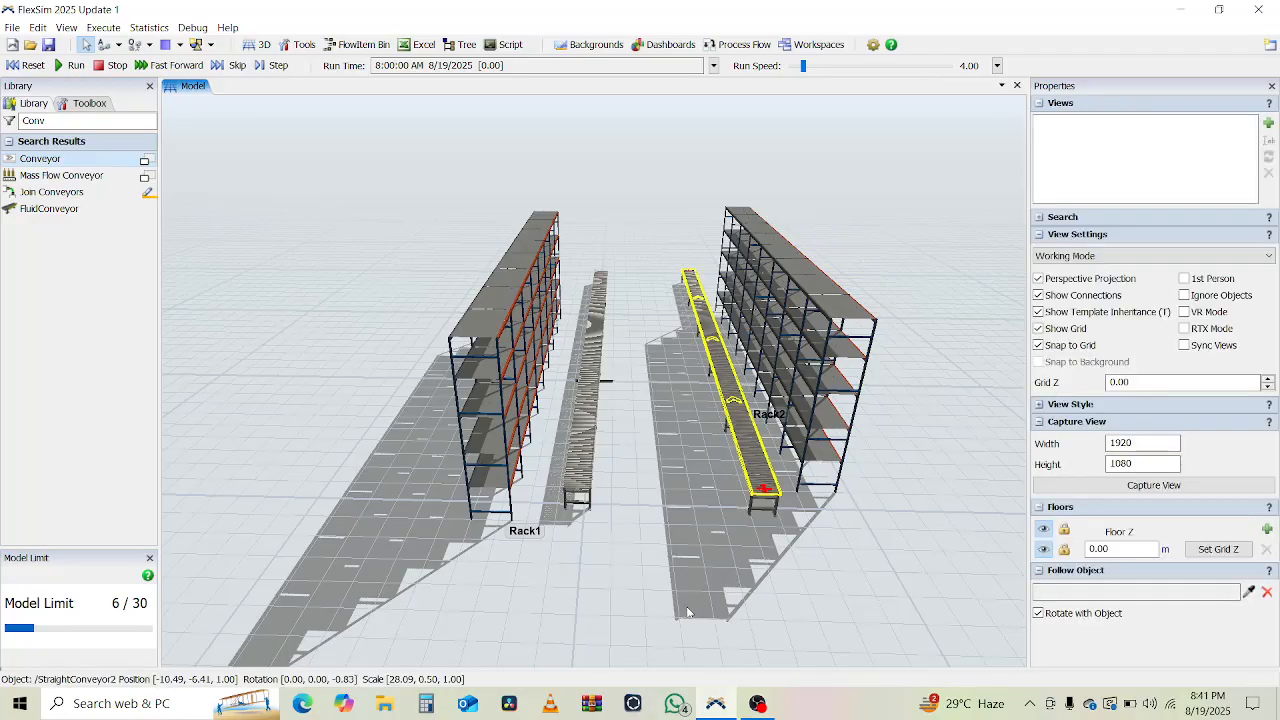
right_click_drag(601, 628, 672, 600)
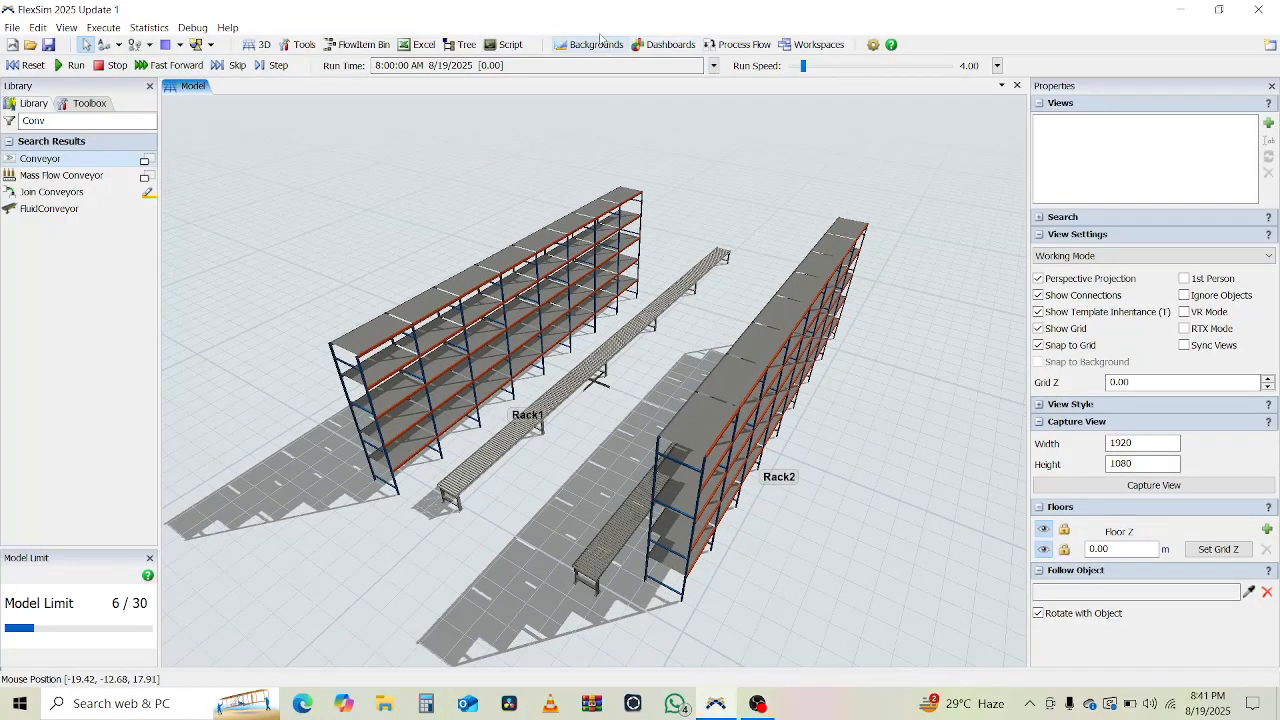
left_click(718, 47)
Add a General Process Flow and drop a Schedule Source activity into it.
left_click(724, 64)
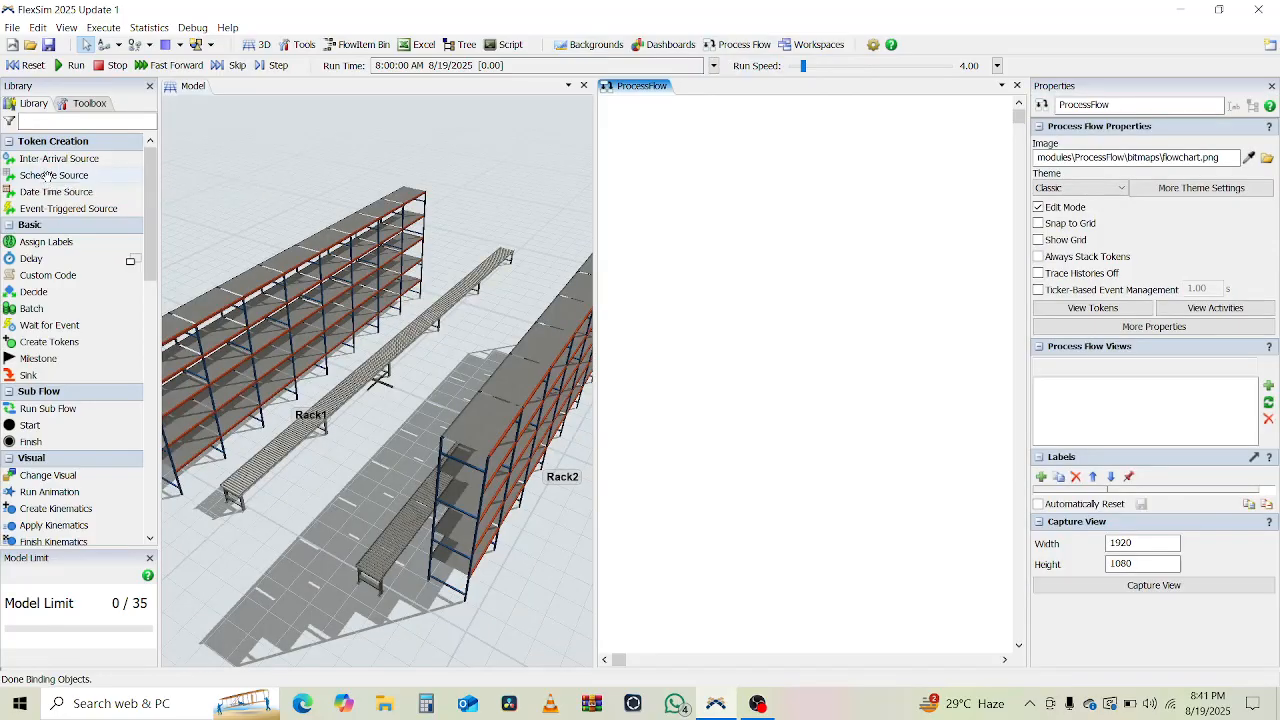
left_click_drag(44, 177, 537, 258)
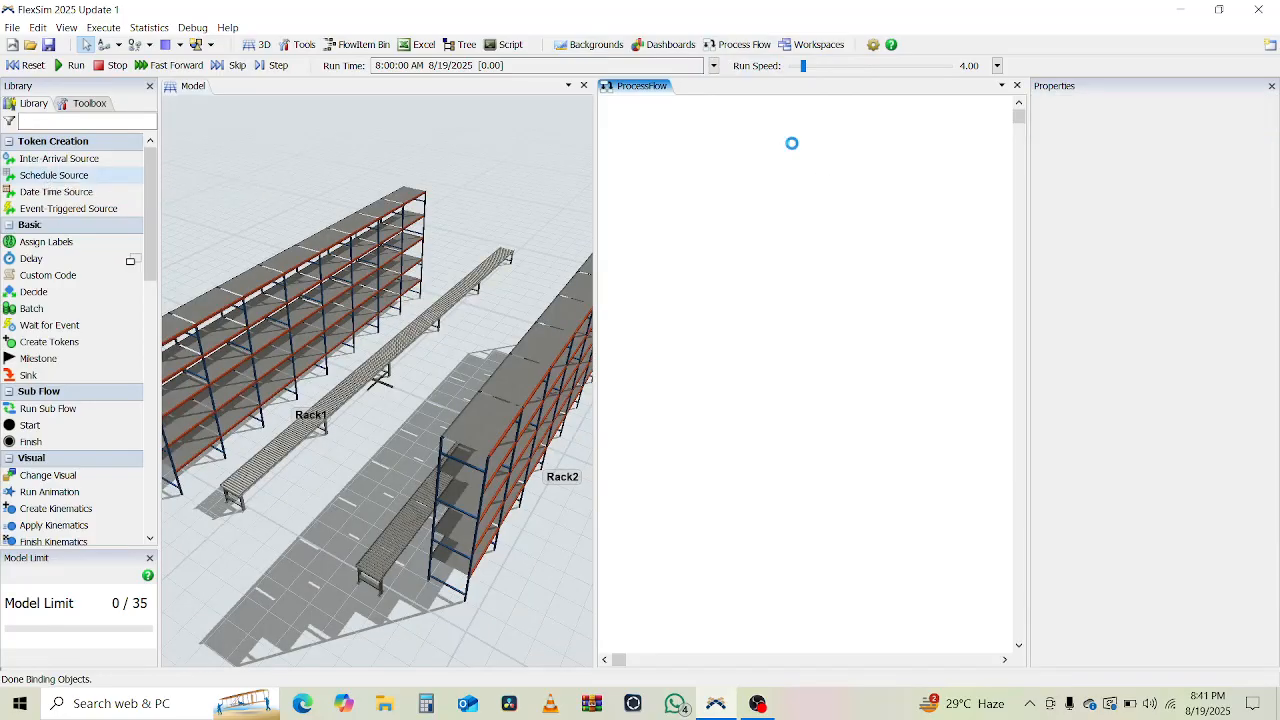
left_click_drag(834, 151, 774, 141)
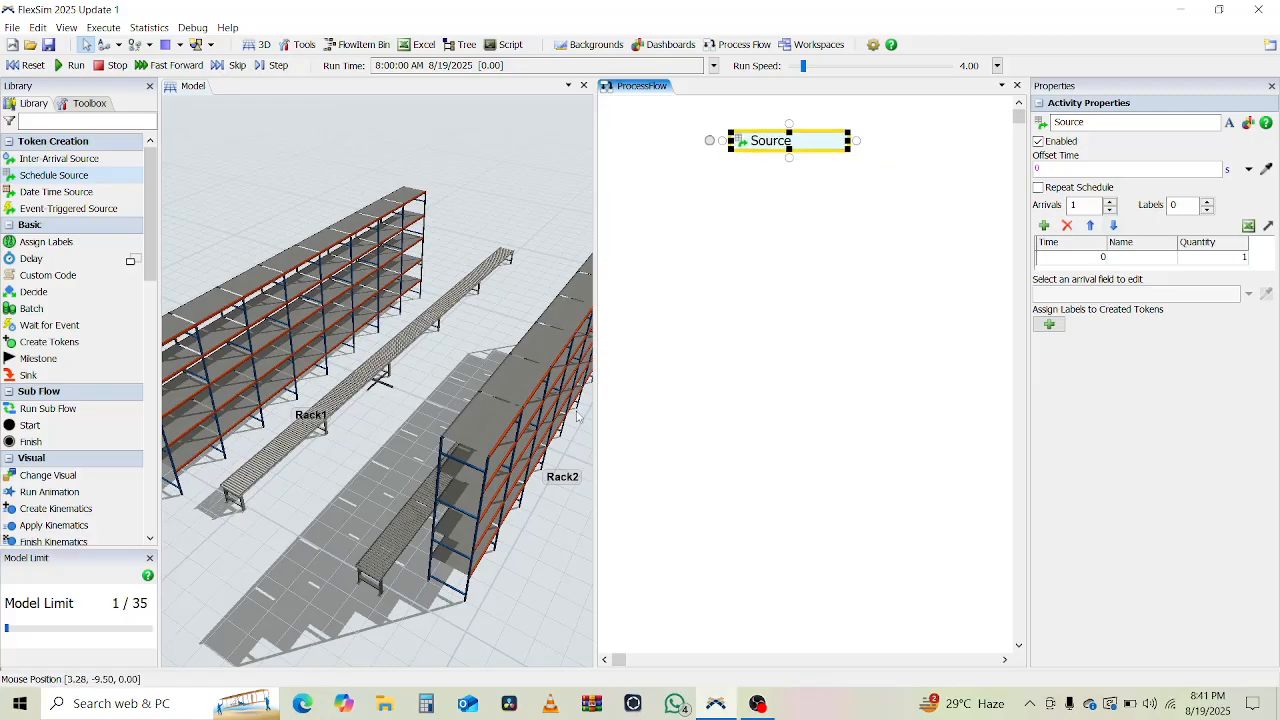
Search the Library for 'Queue' and place Queue1 on the floor near the racks.
left_click(383, 462)
scroll(399, 447, "down", 2)
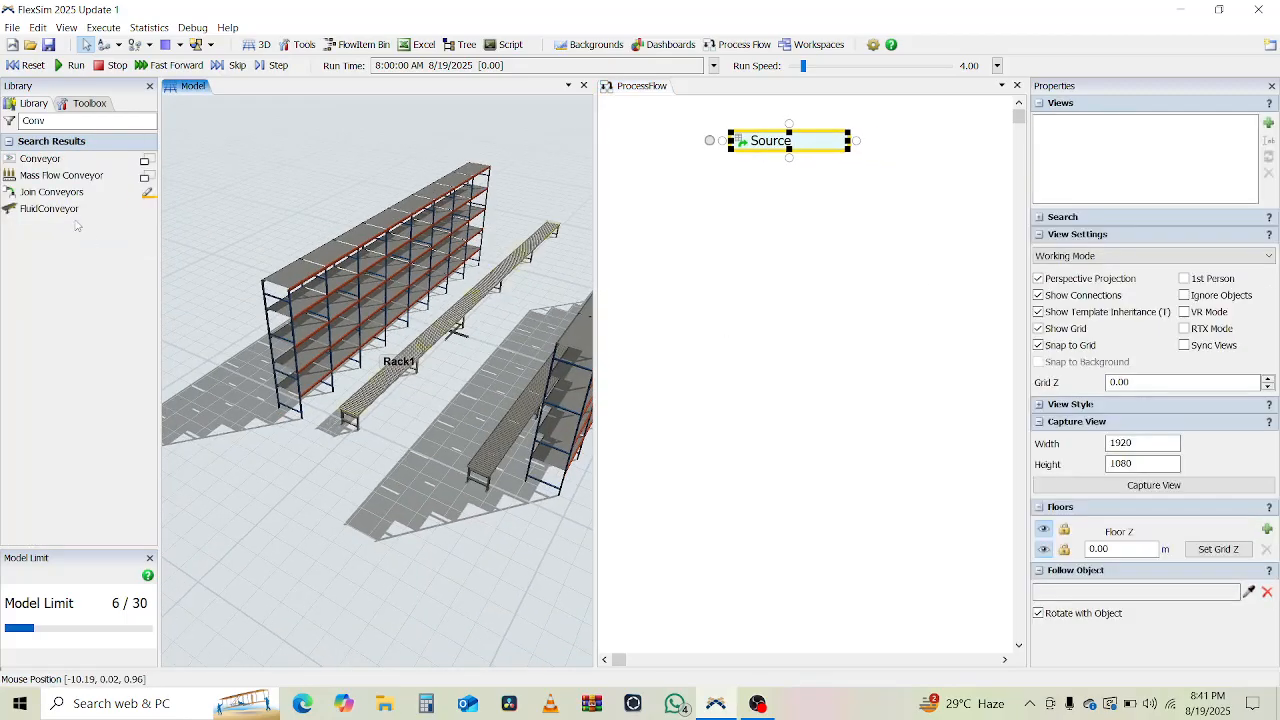
left_click(71, 121)
type("Qeue")
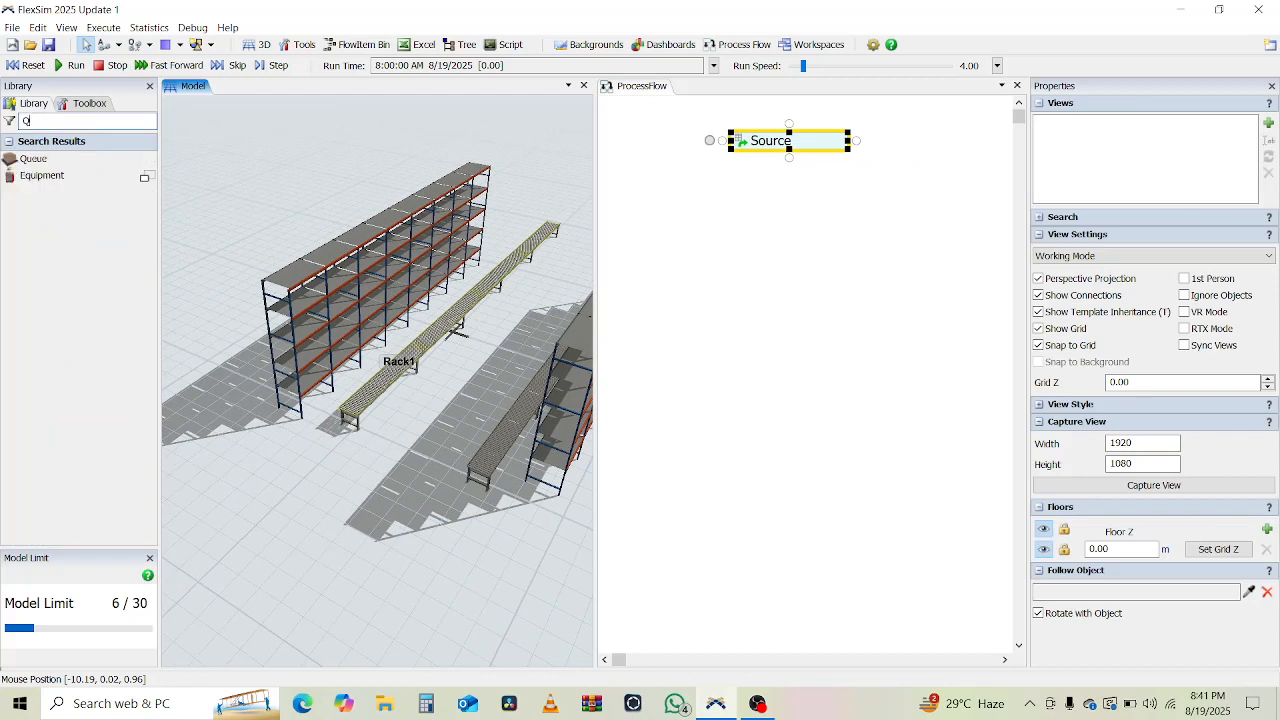
key("BackSpace")
key("BackSpace")
type("ue")
left_click(33, 158)
left_click(362, 501)
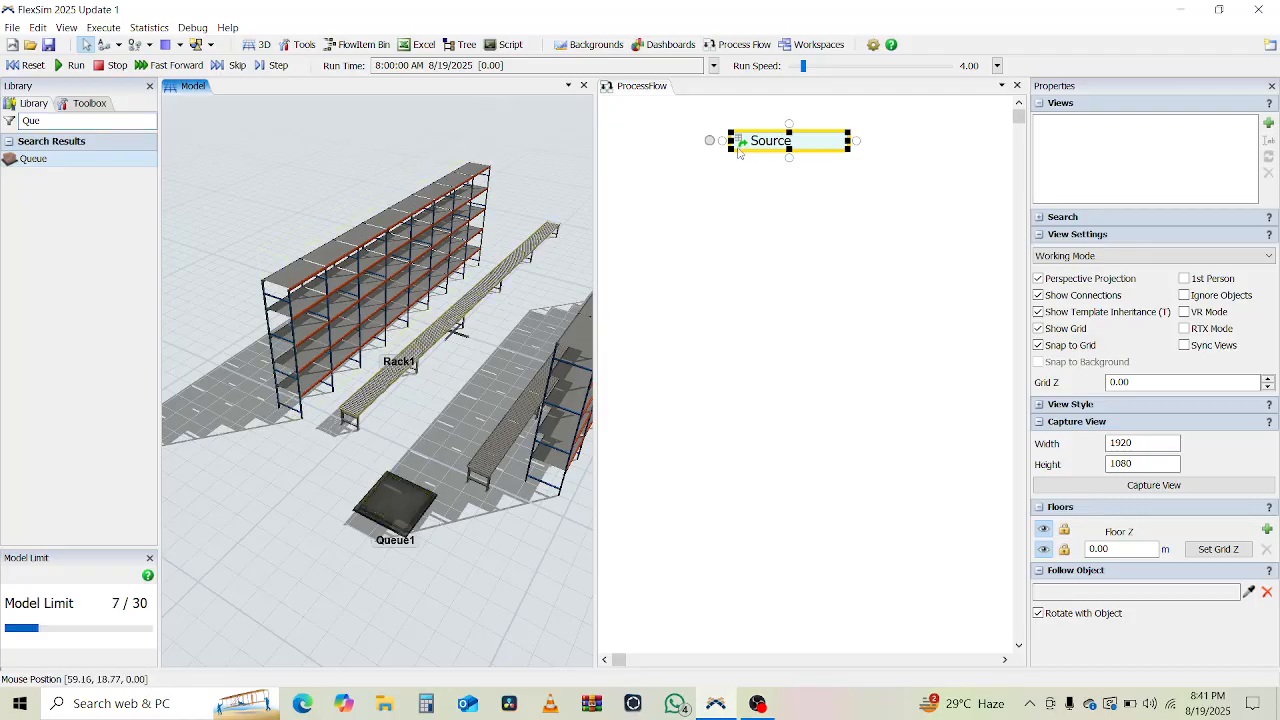
left_click(86, 122)
type("crea")
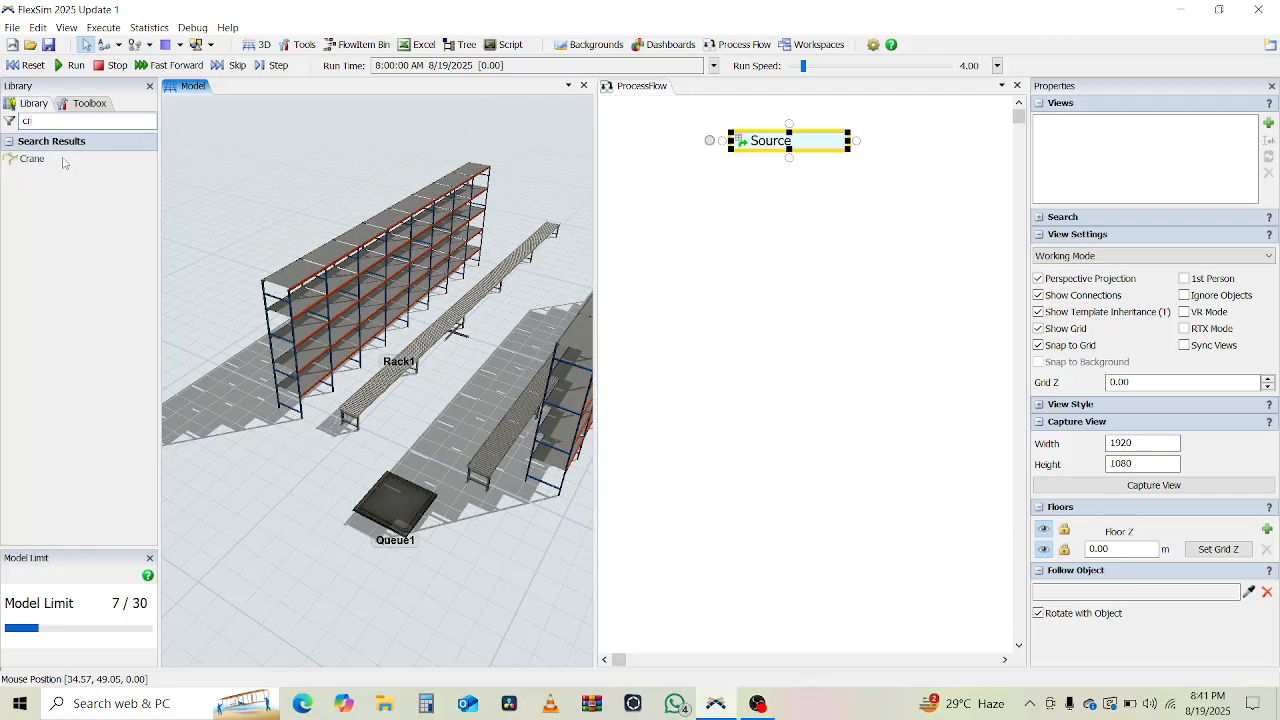
left_click(686, 214)
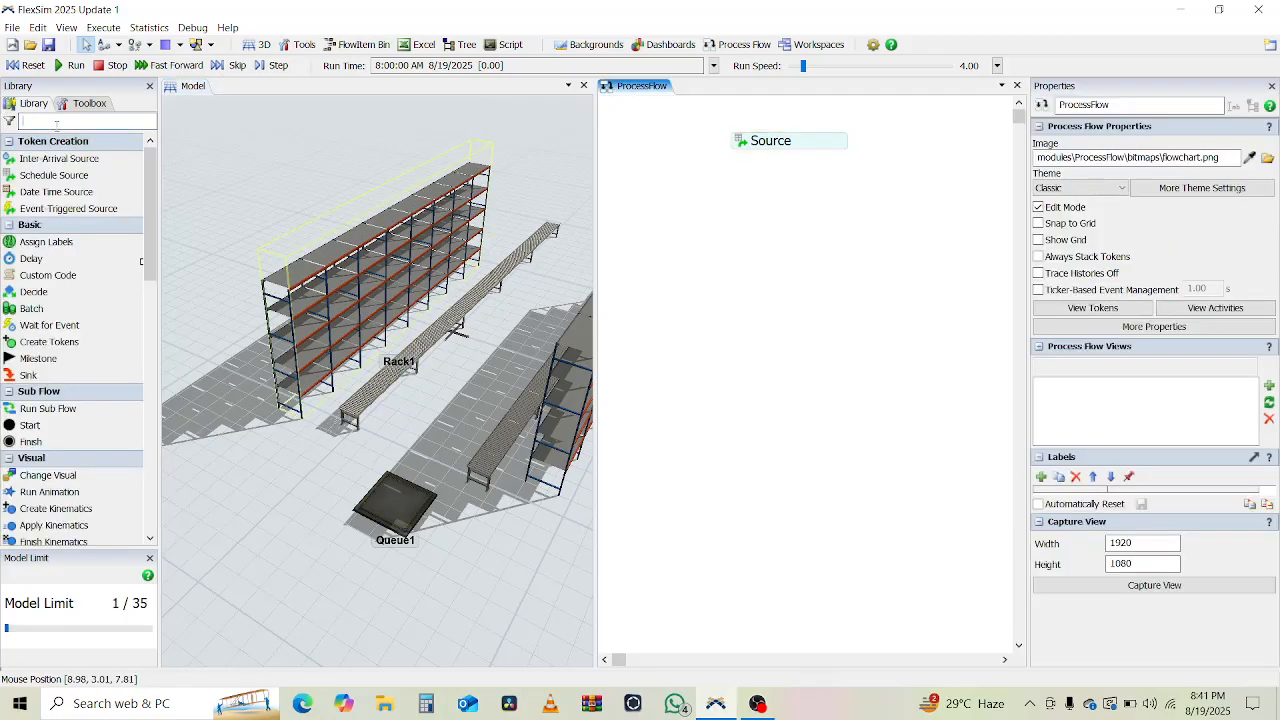
Add a Create Object activity attached directly under Source.
type("crea")
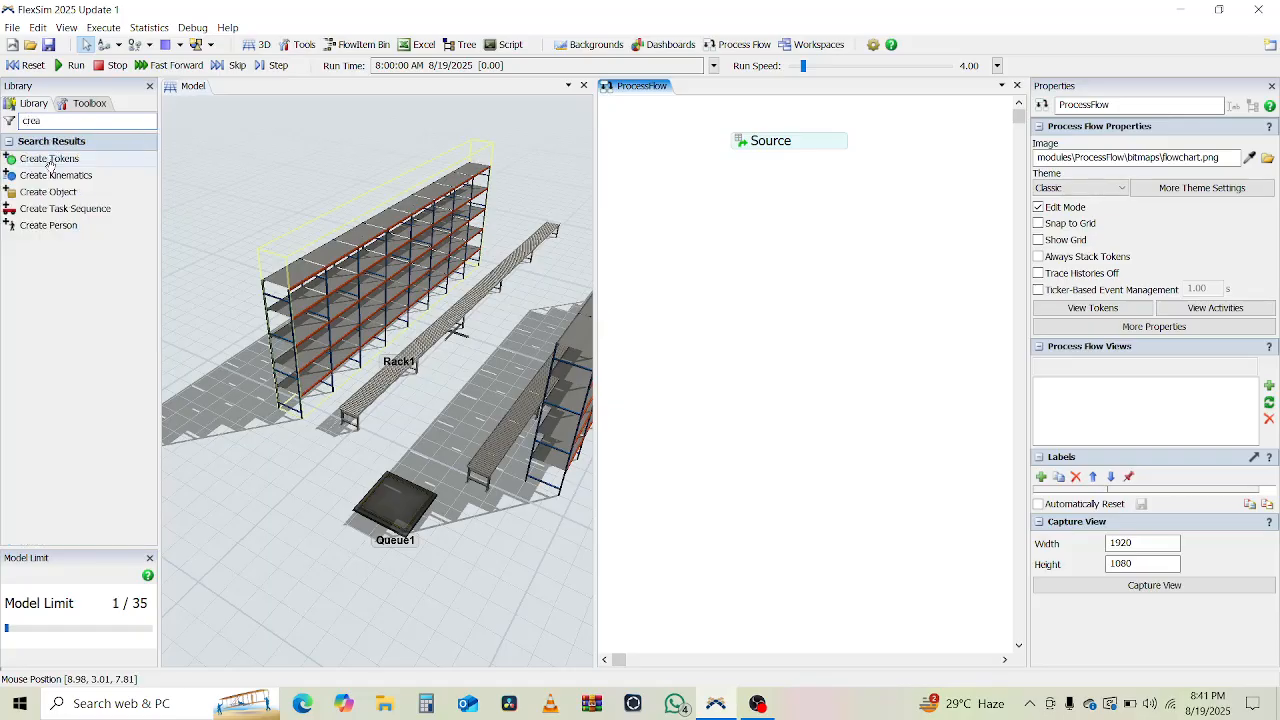
left_click(50, 191)
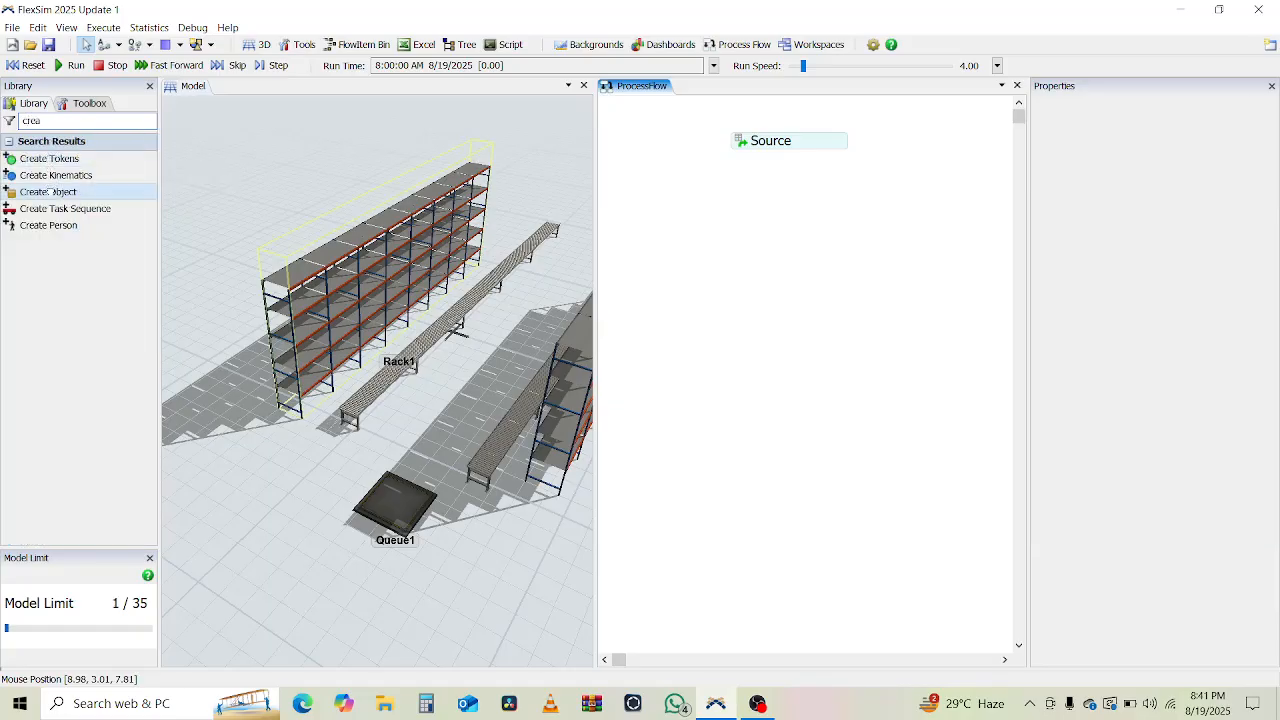
left_click(735, 193)
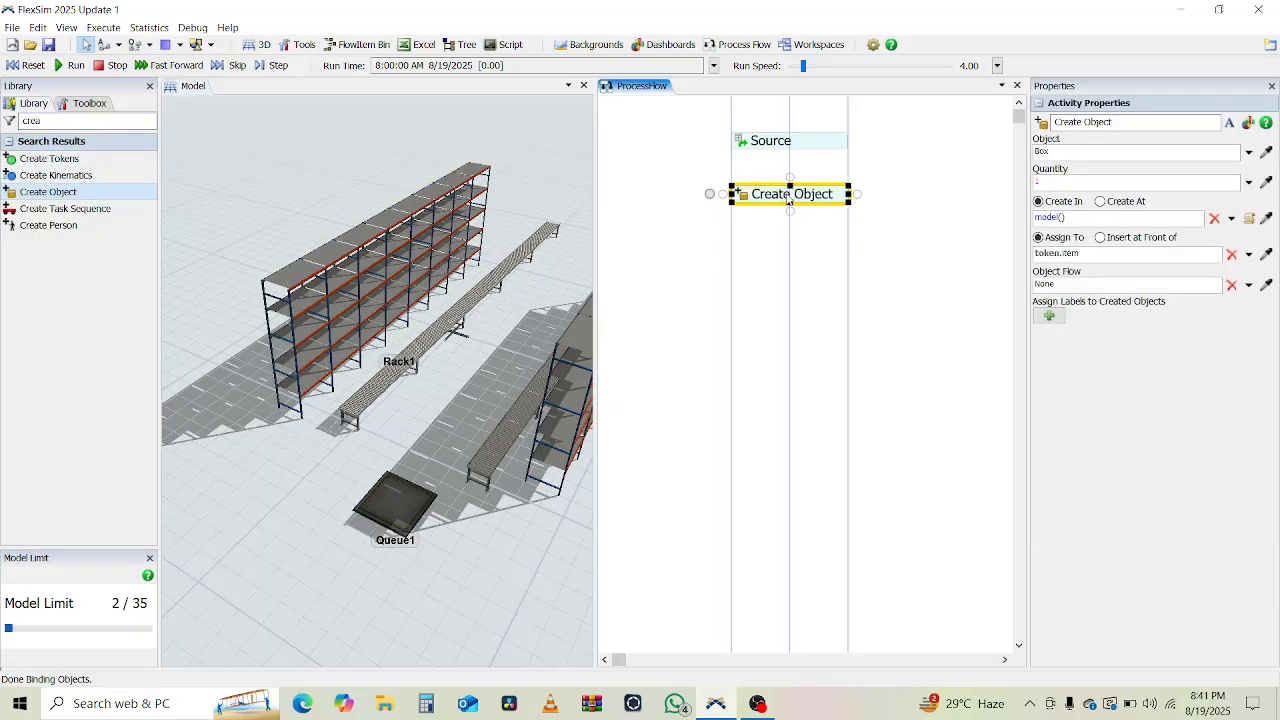
left_click_drag(789, 199, 790, 166)
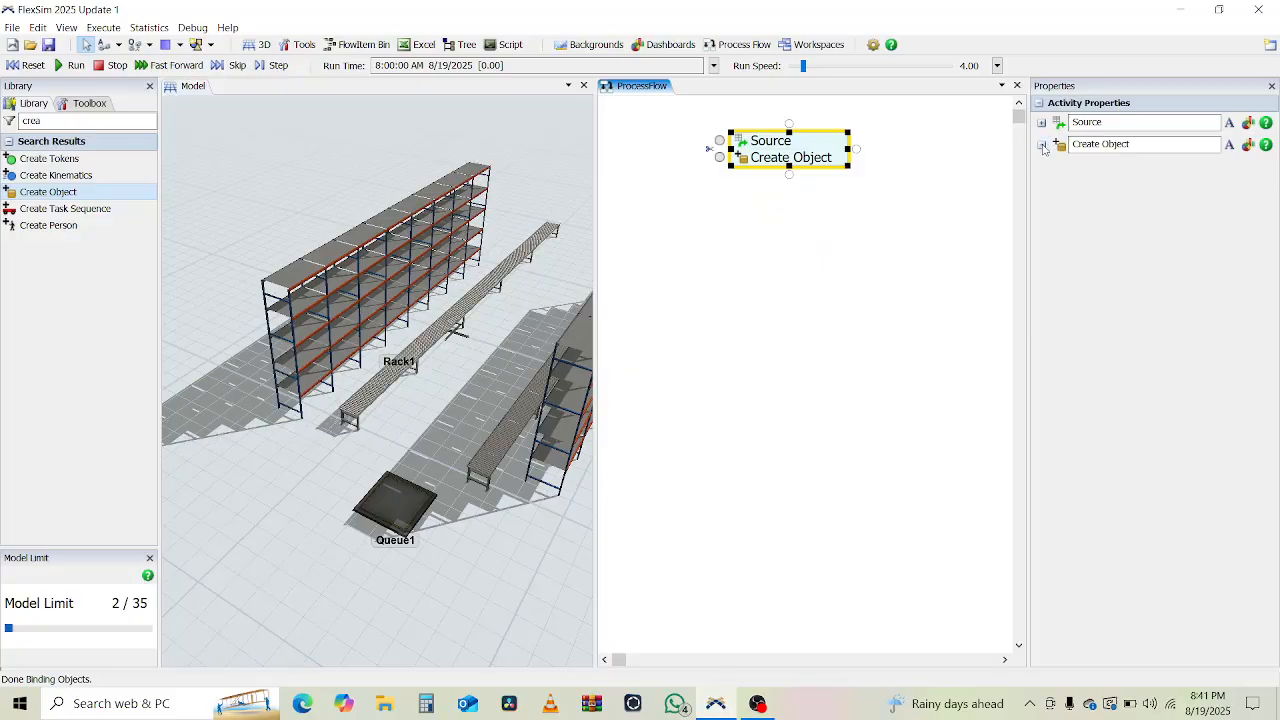
Set the Create Object's object to Conditional Object/Flowitem.
left_click(1041, 144)
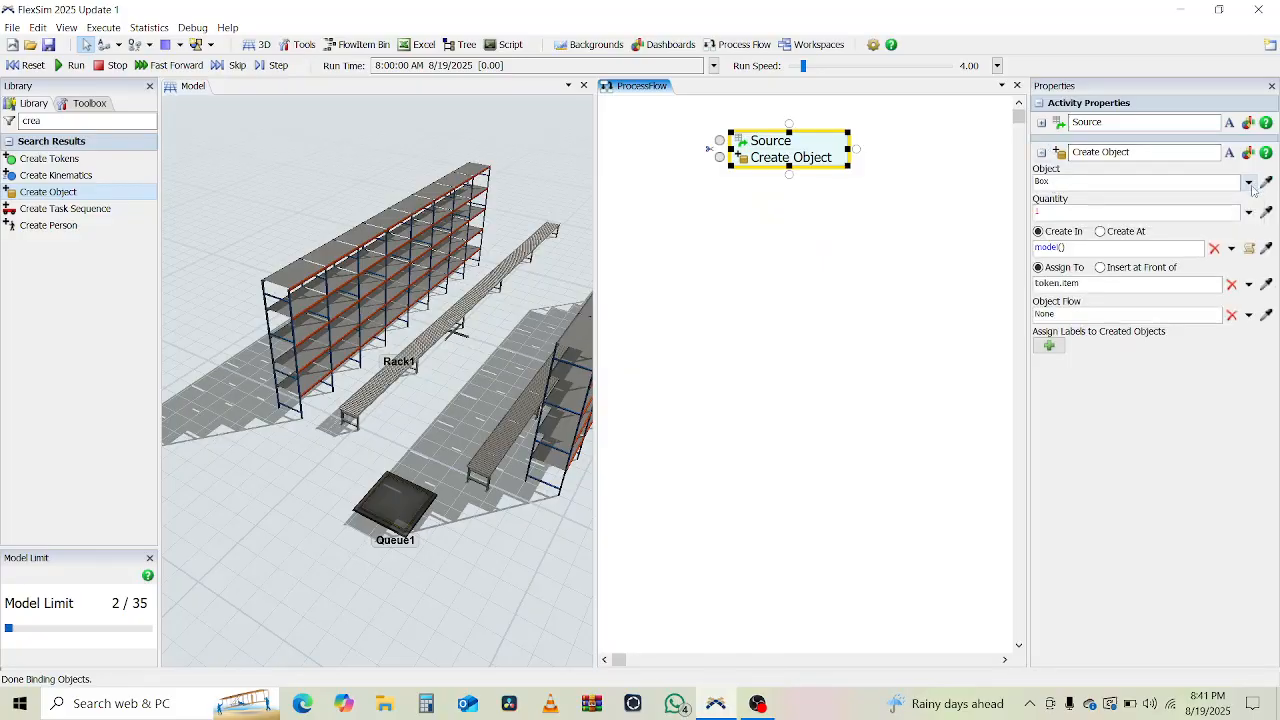
left_click(1249, 183)
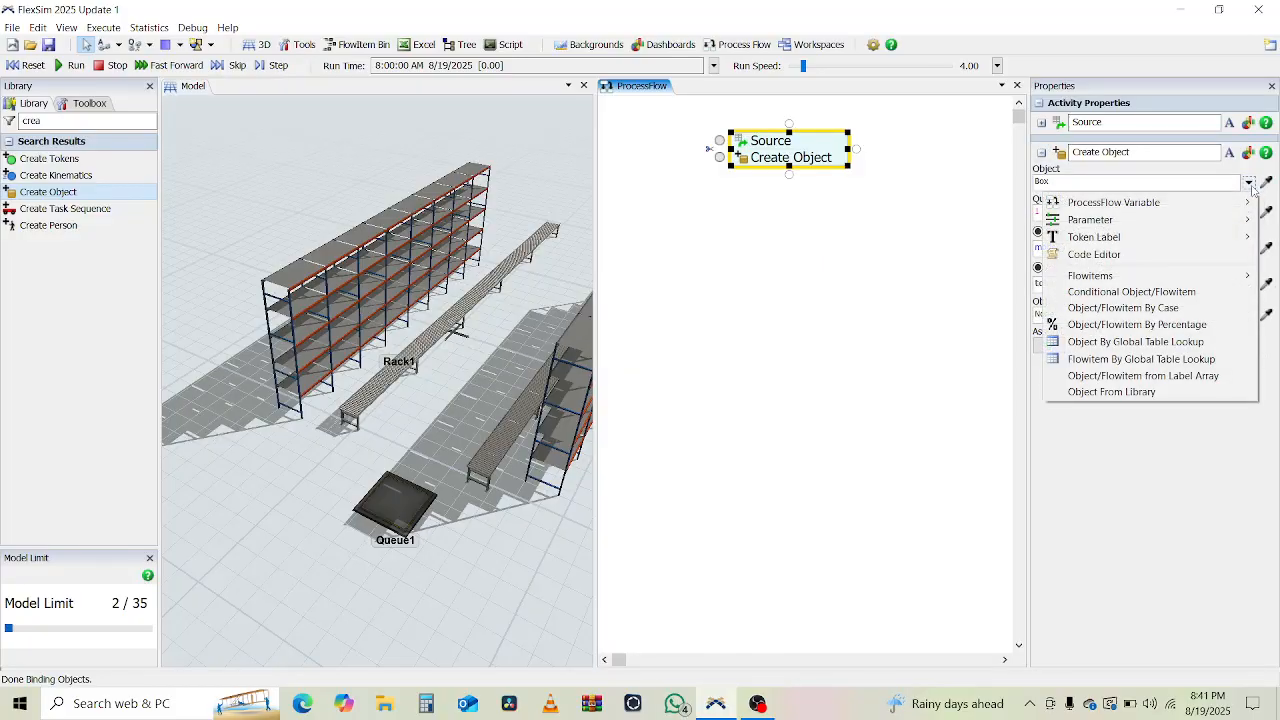
left_click(1125, 292)
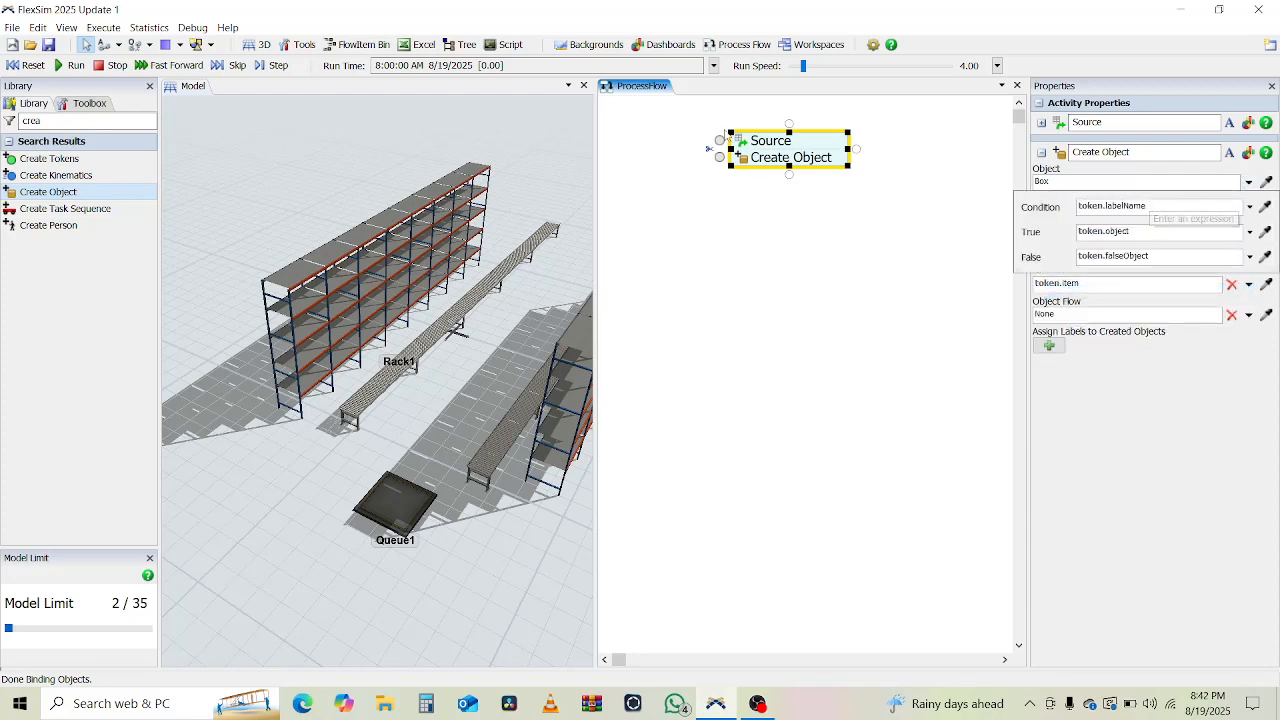
double_click(741, 146)
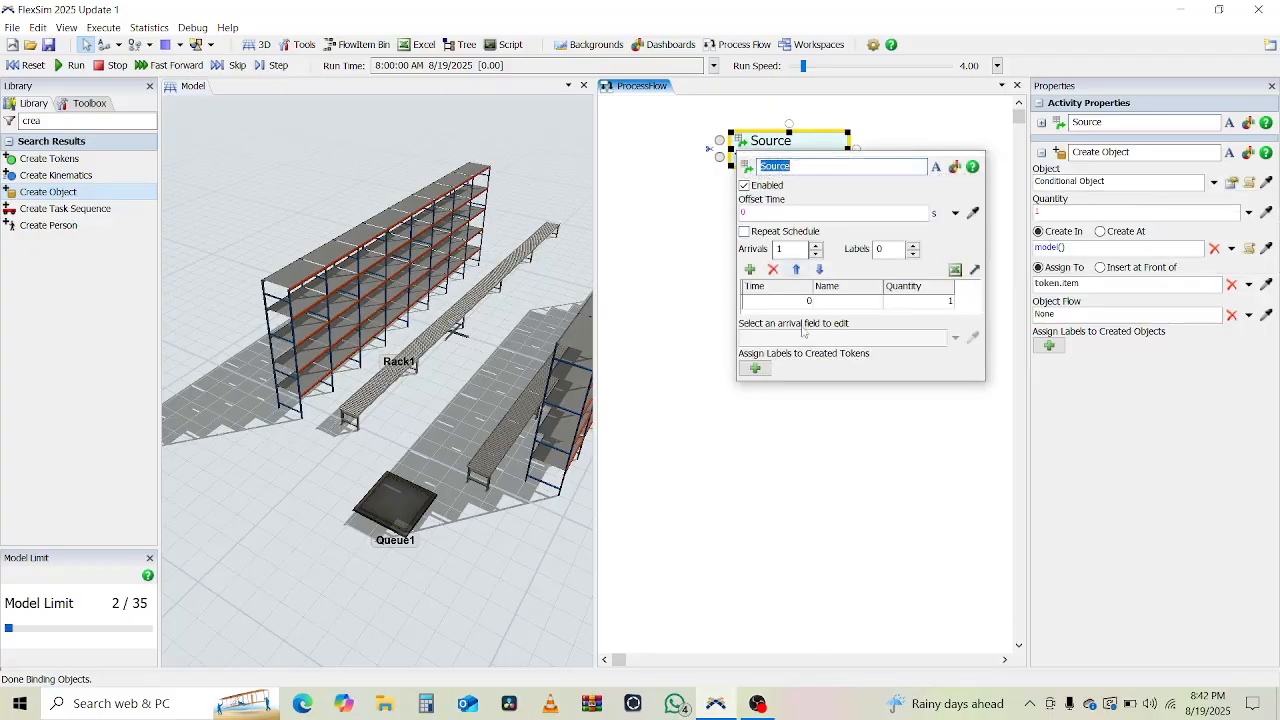
Give Source tokens a prodCat label with value duniform(1,2).
left_click(755, 368)
double_click(785, 395)
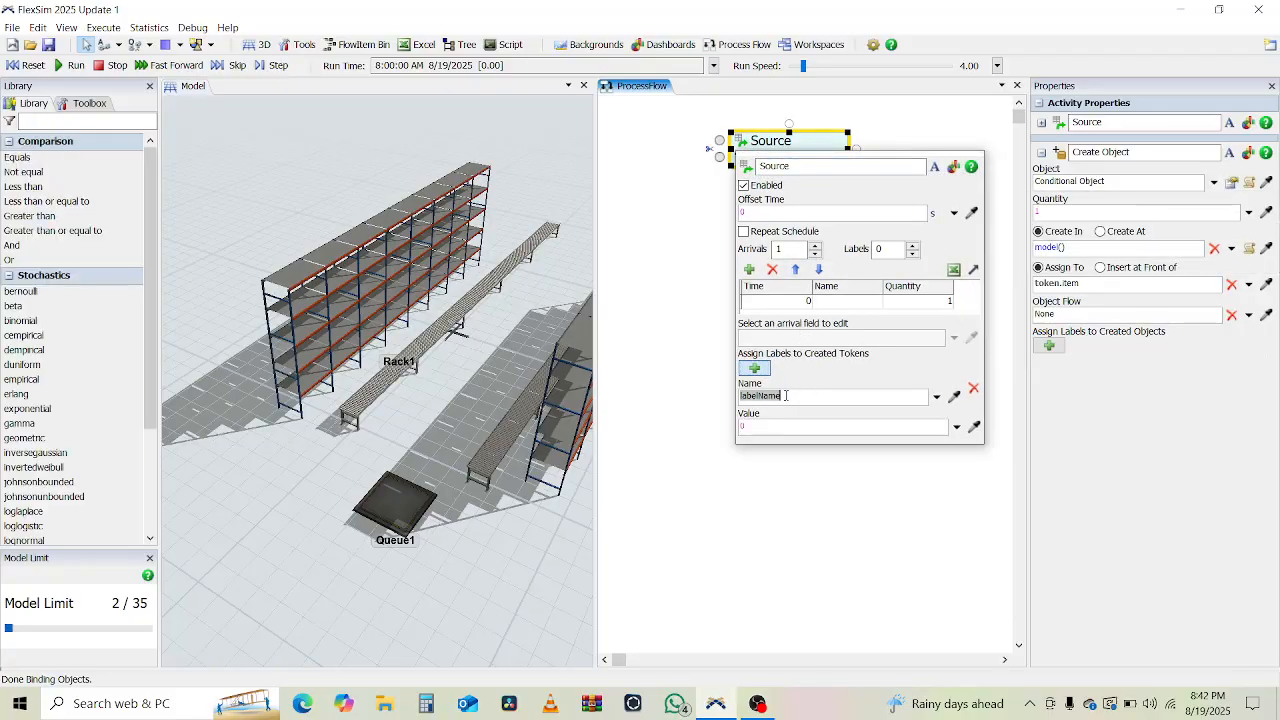
type("prodCat")
left_click(771, 428)
type("duUnif")
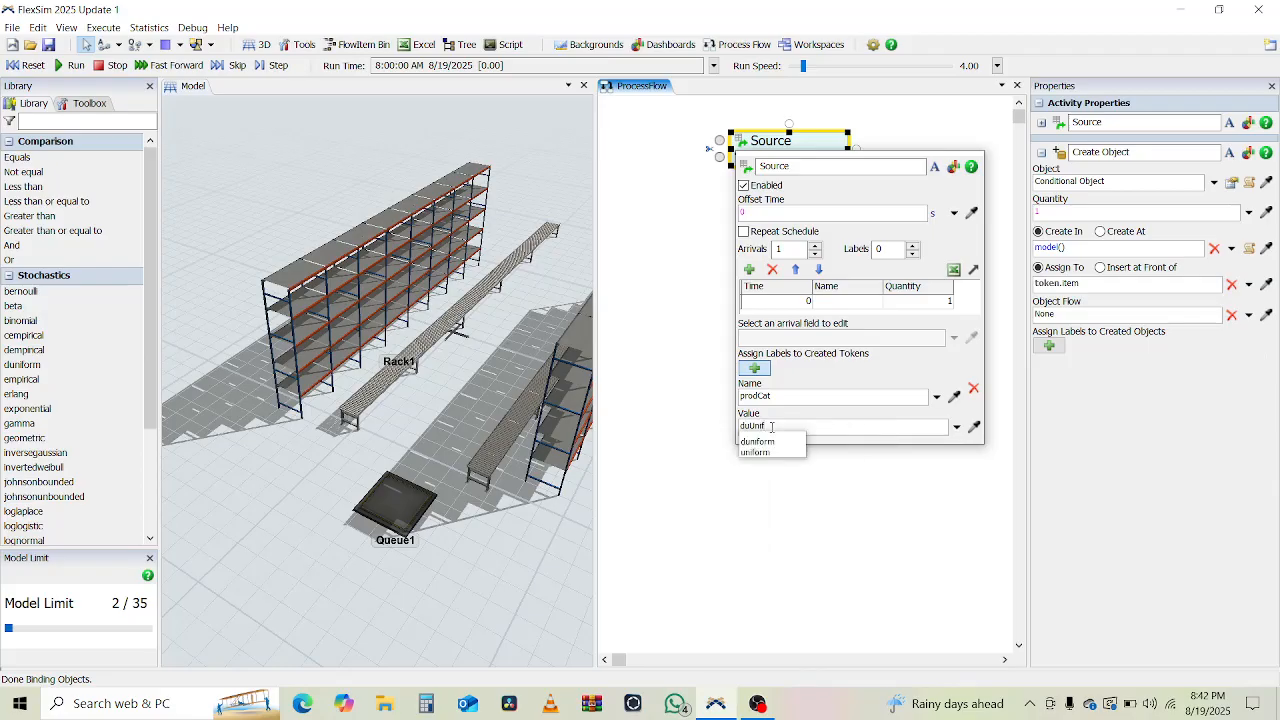
key("Down")
key("Return")
type("(1,2")
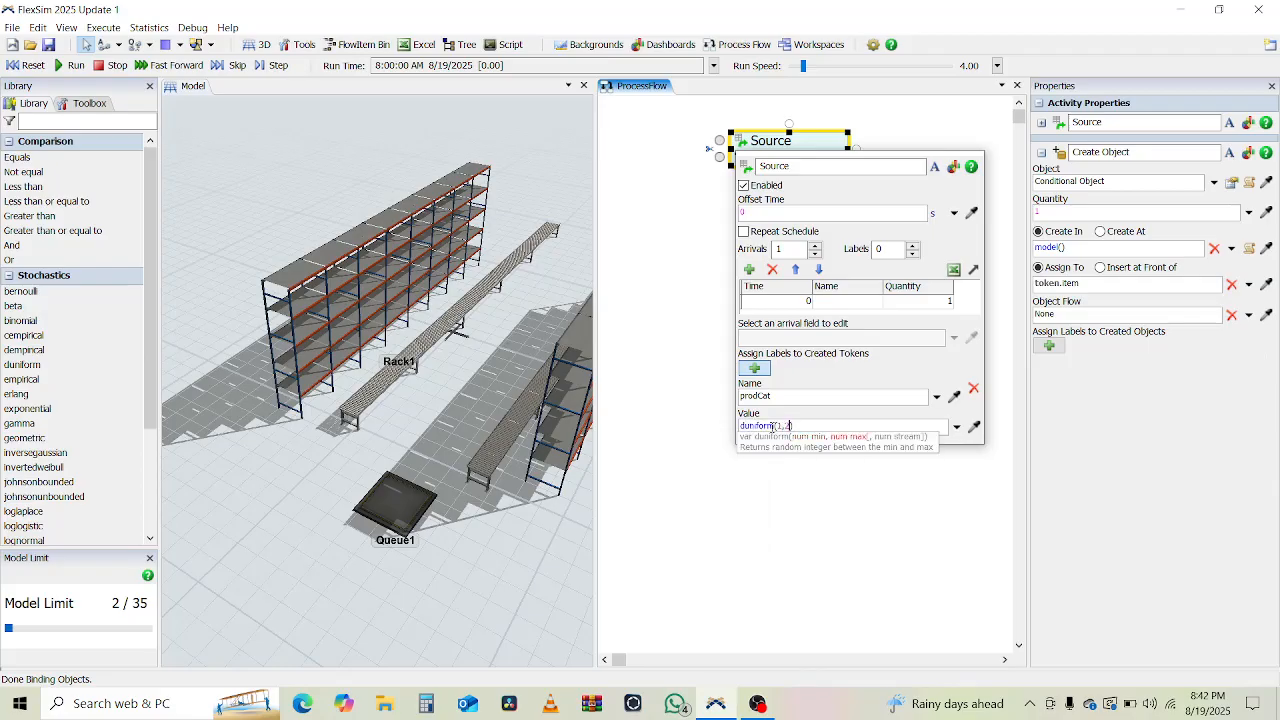
type(")")
left_click(655, 380)
left_click(750, 117)
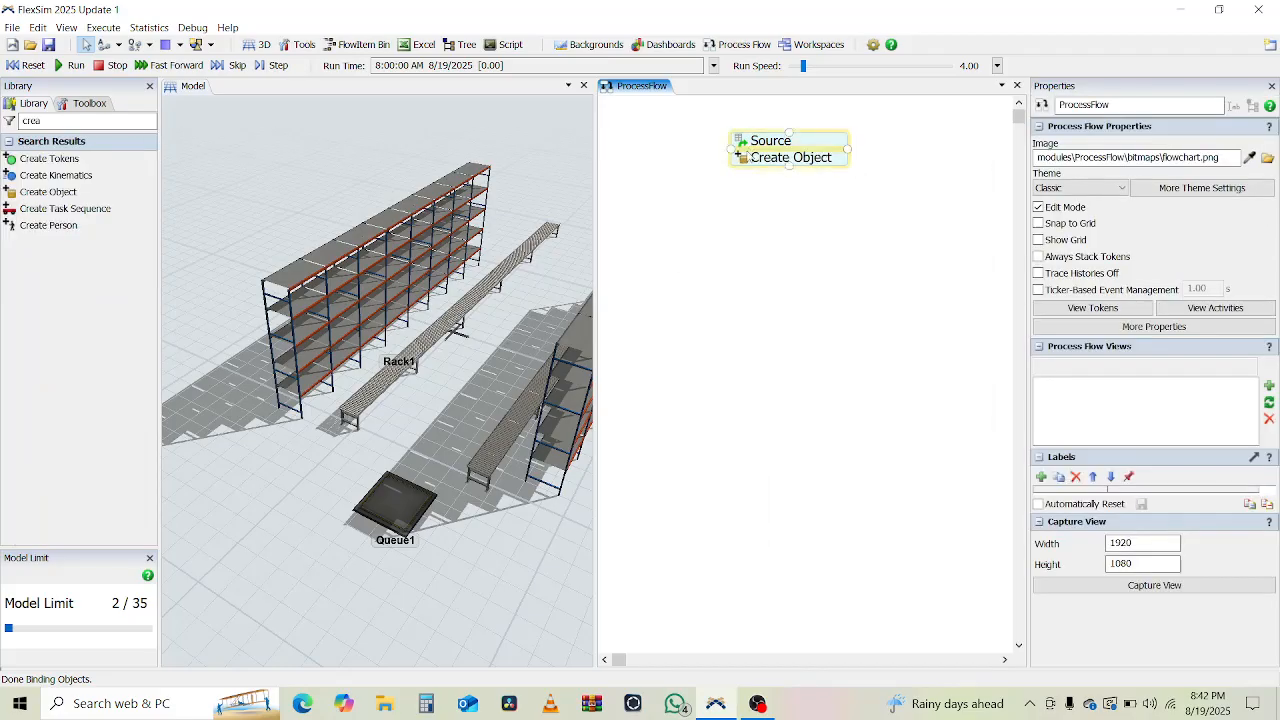
Set the Create Object condition to token.prodCat == 1, with True 1 and False 2.
double_click(746, 160)
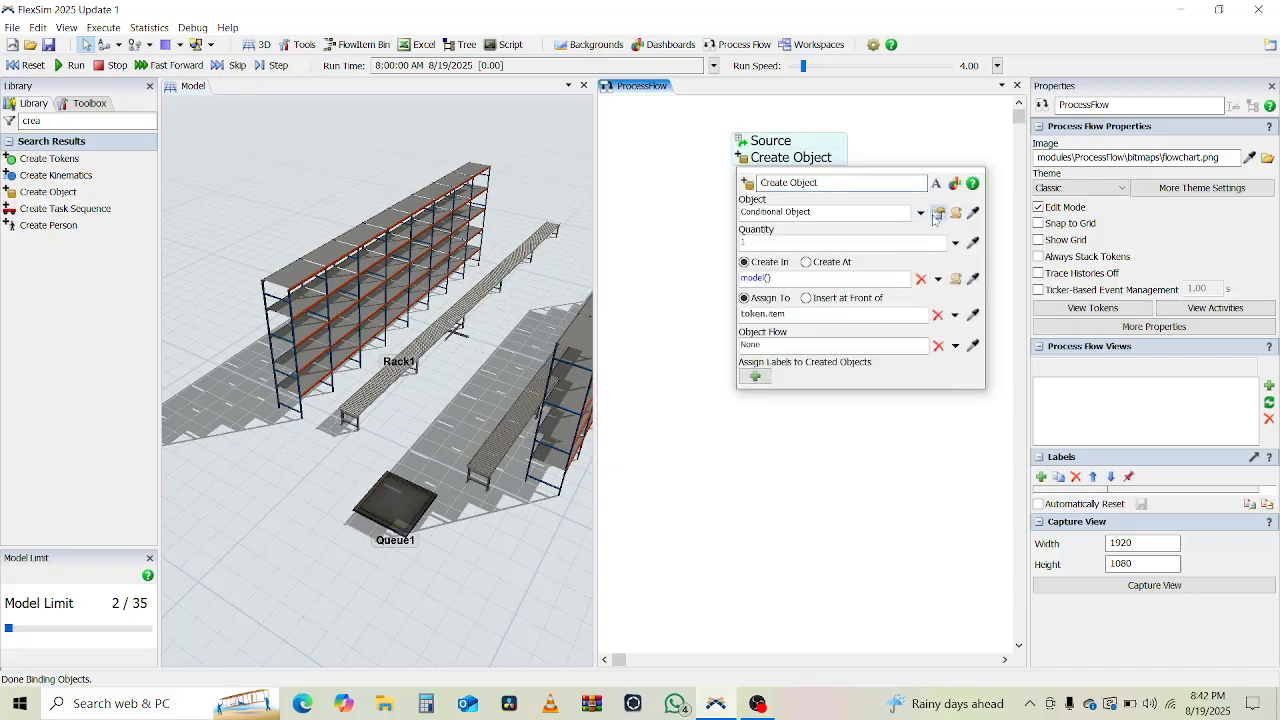
left_click(938, 213)
triple_click(878, 237)
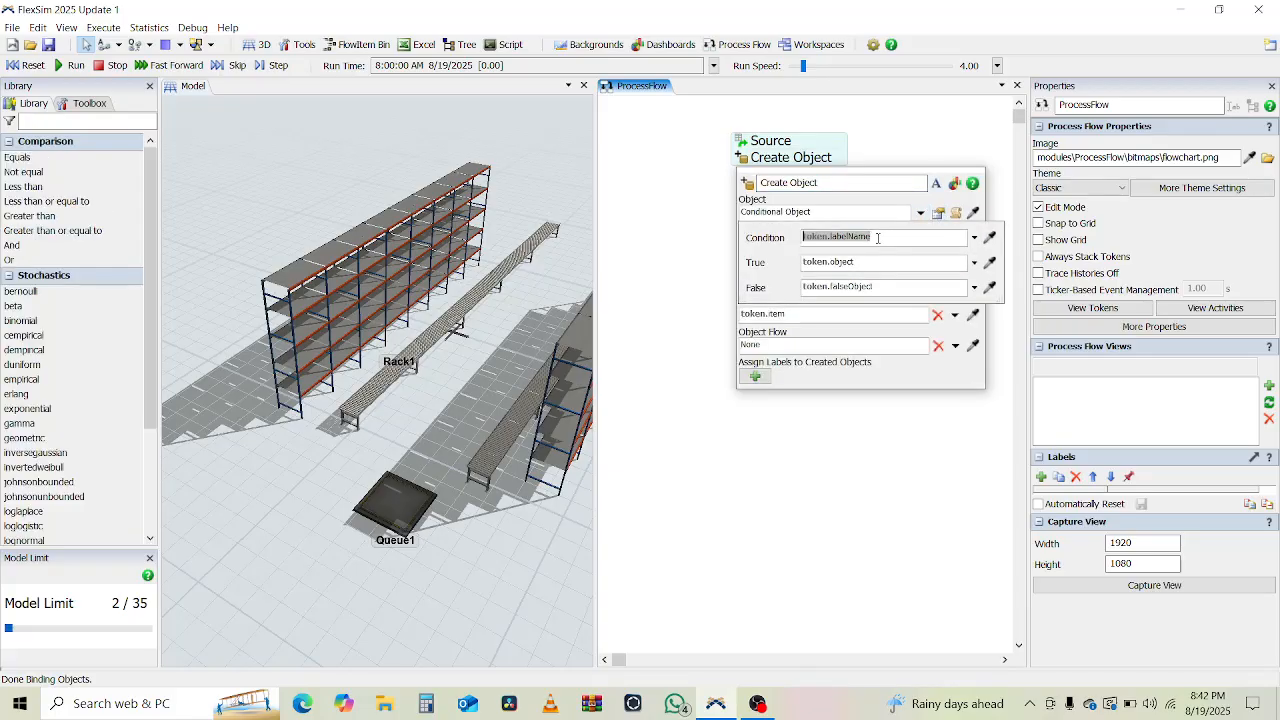
type("token.pr")
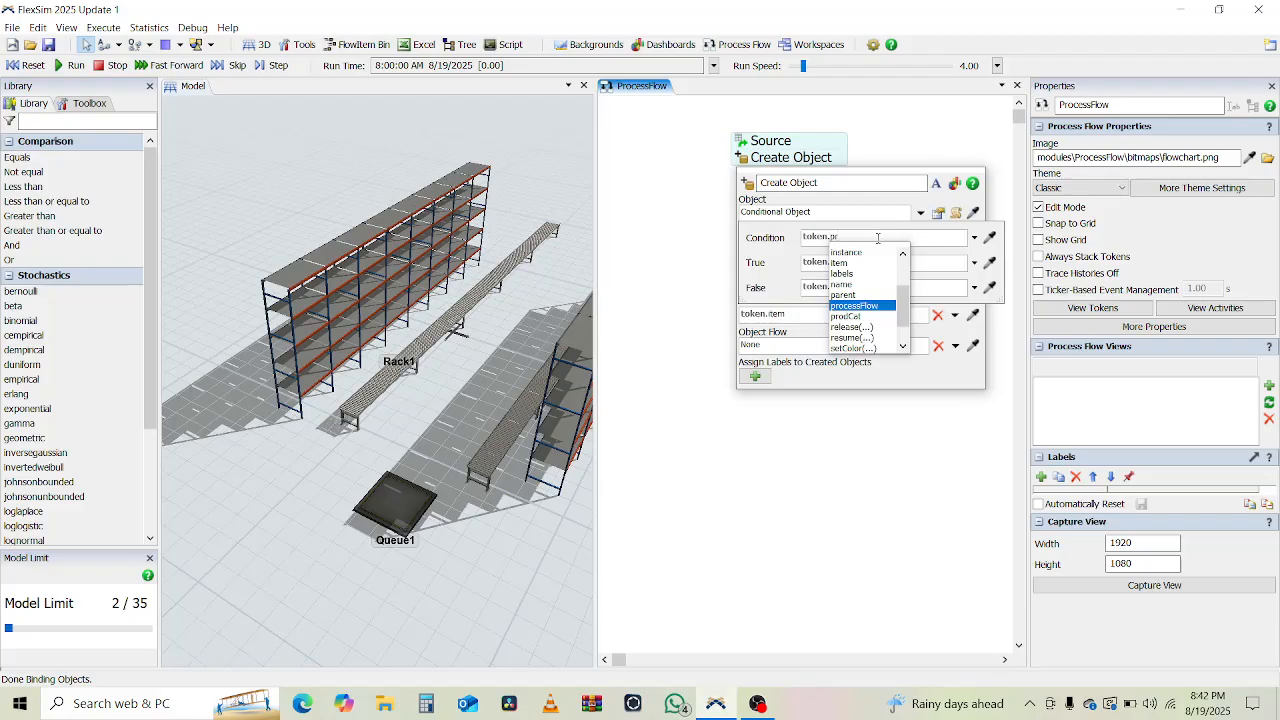
type("od")
key("Return")
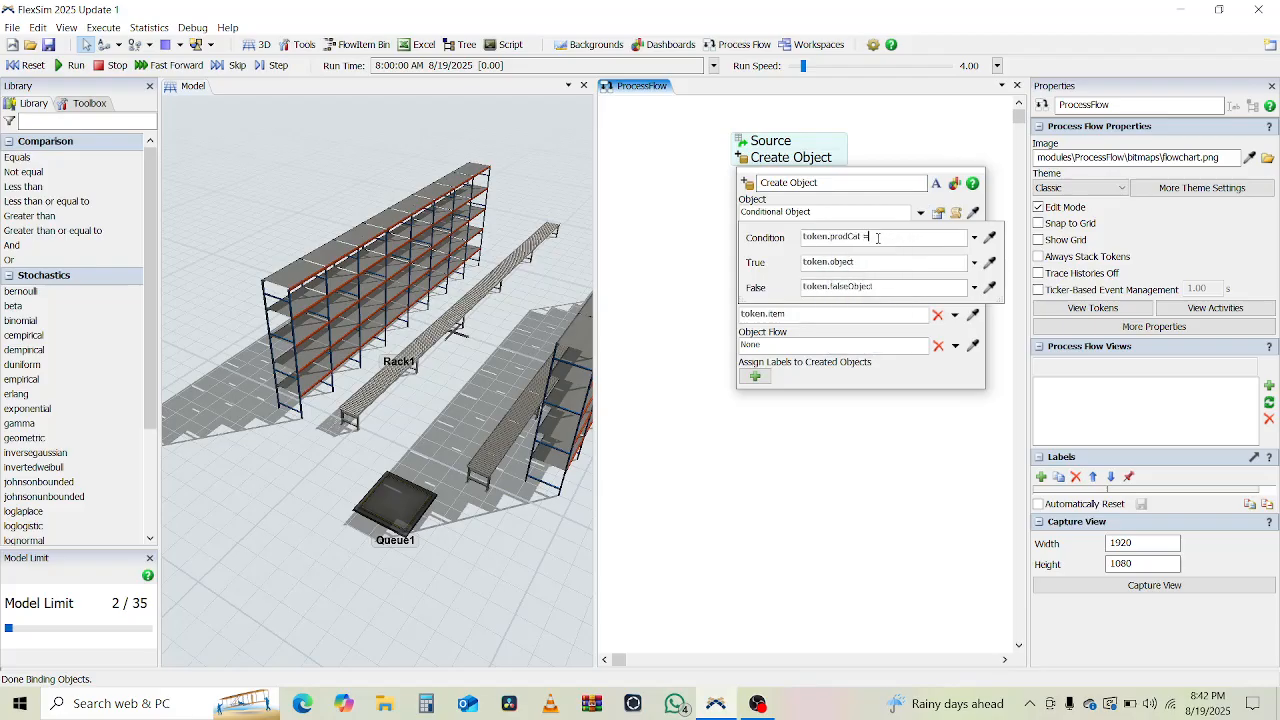
left_click(859, 259)
key("BackSpace")
left_click(859, 288)
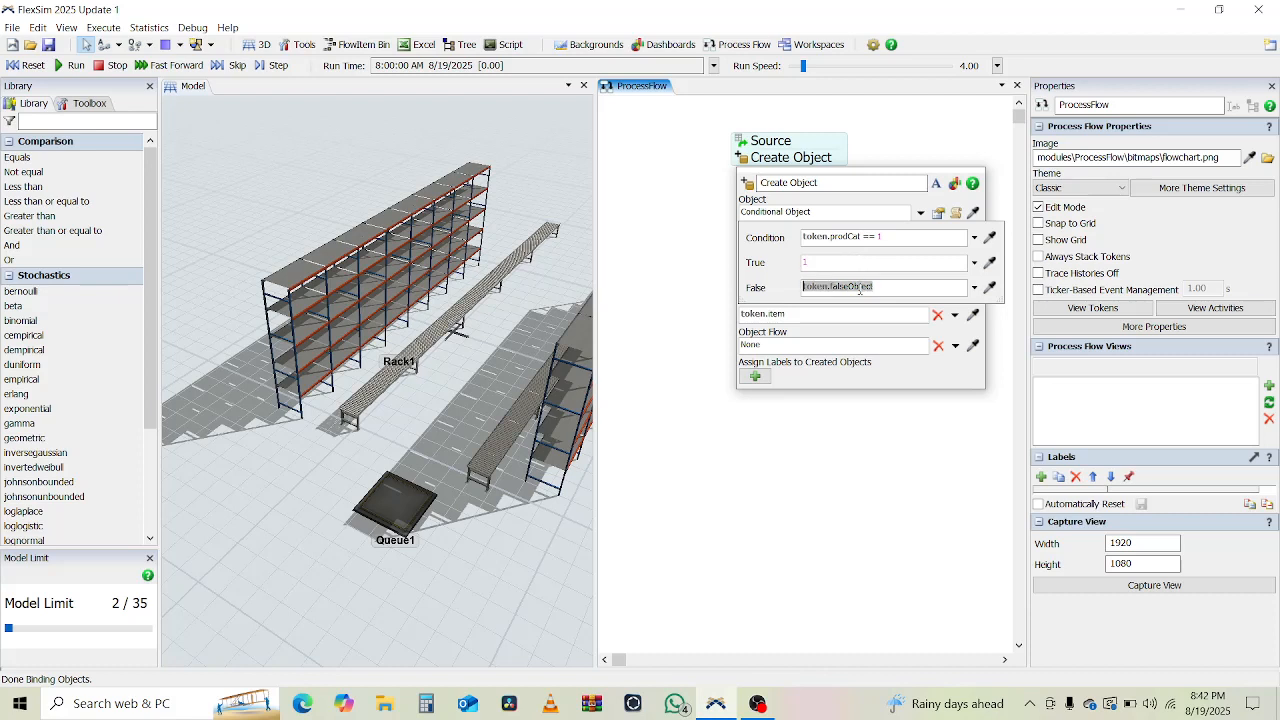
type("2")
left_click(726, 276)
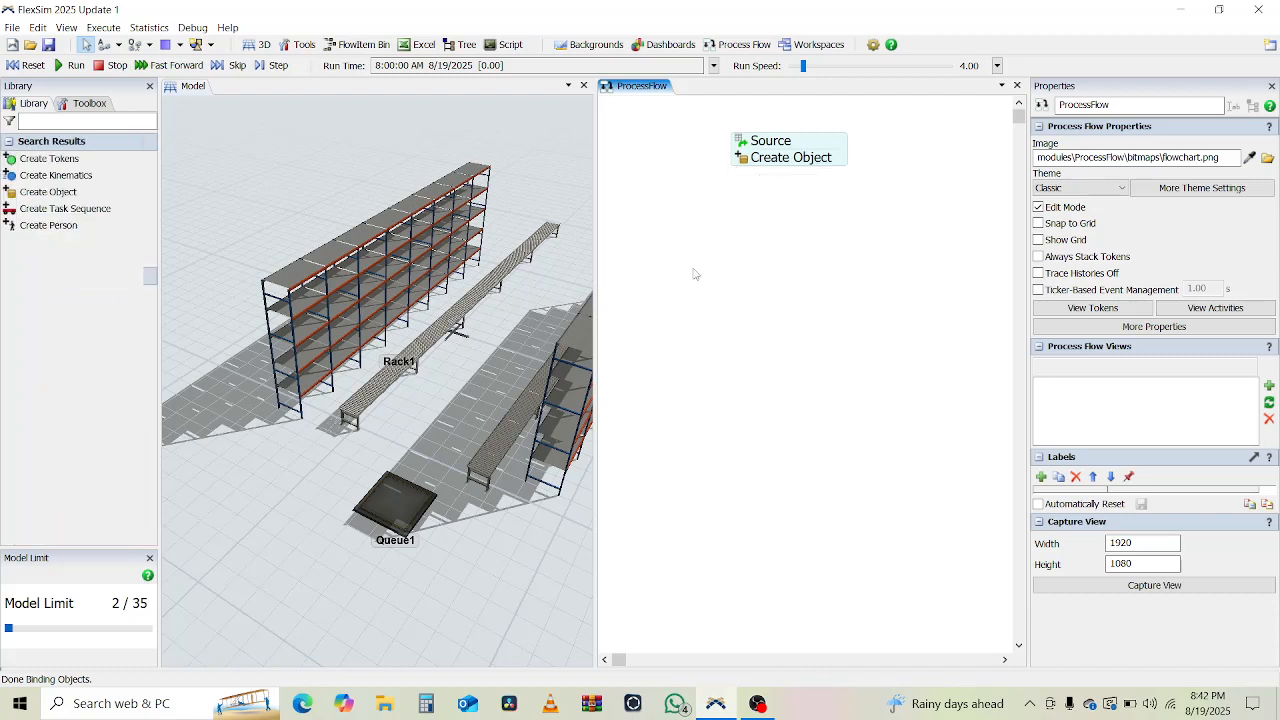
double_click(744, 160)
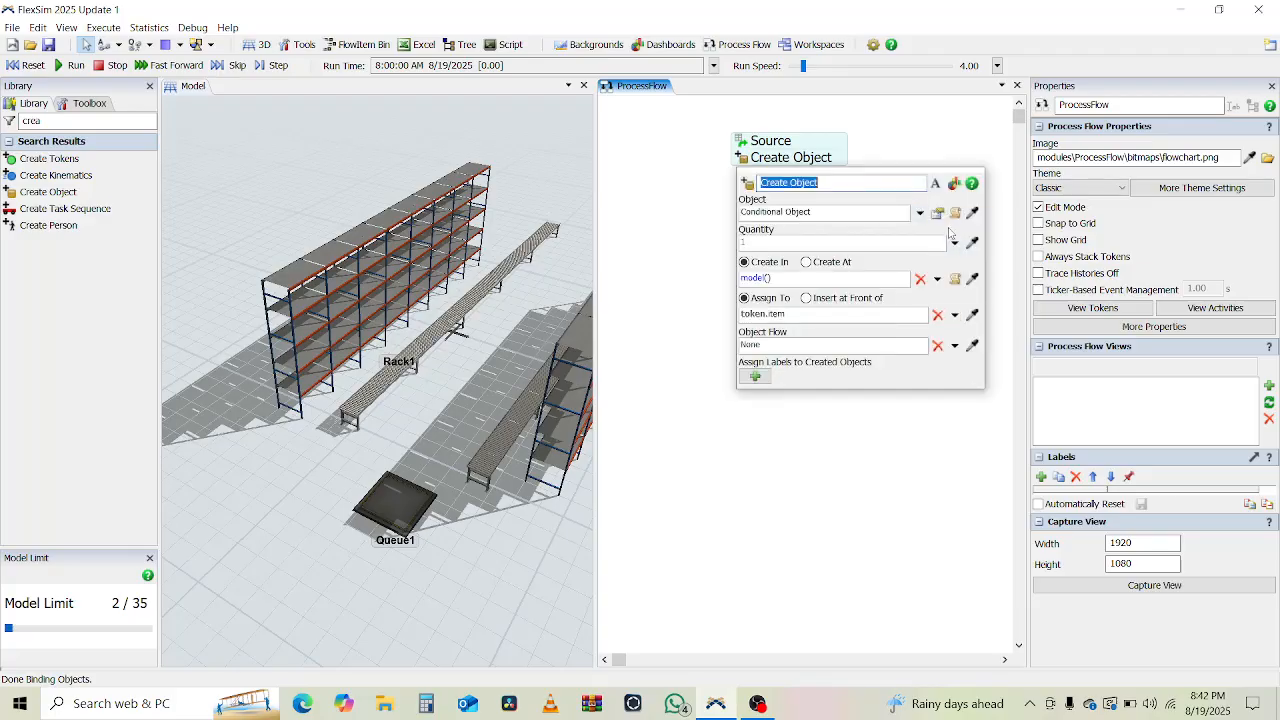
Set Create Object's Create In location to Queue1 by picking it in the 3D view.
left_click(919, 213)
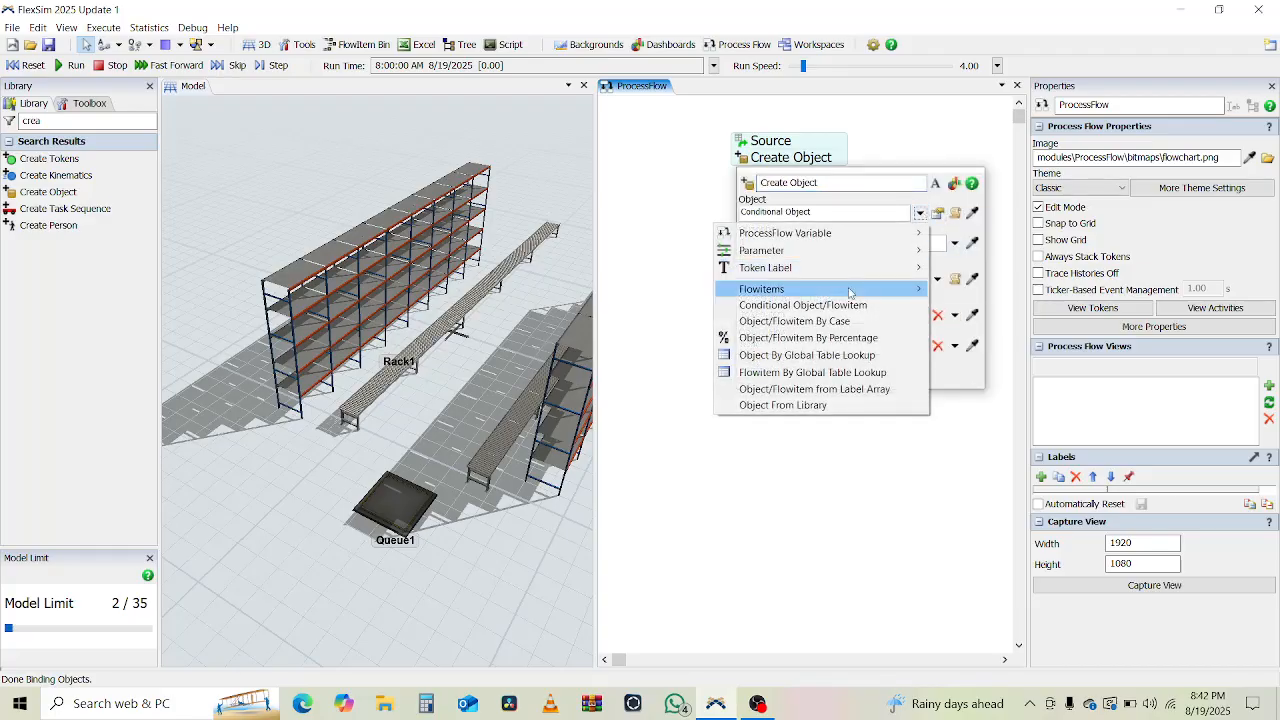
mouse_move(905, 289)
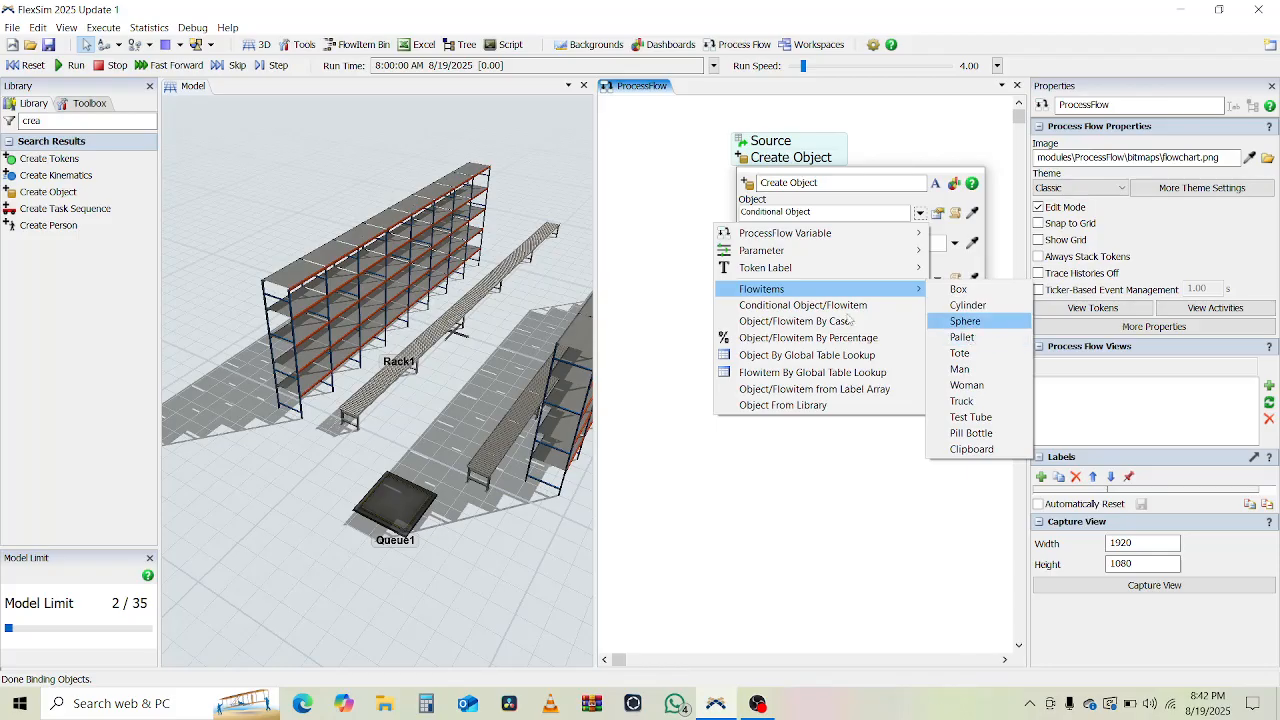
left_click(679, 308)
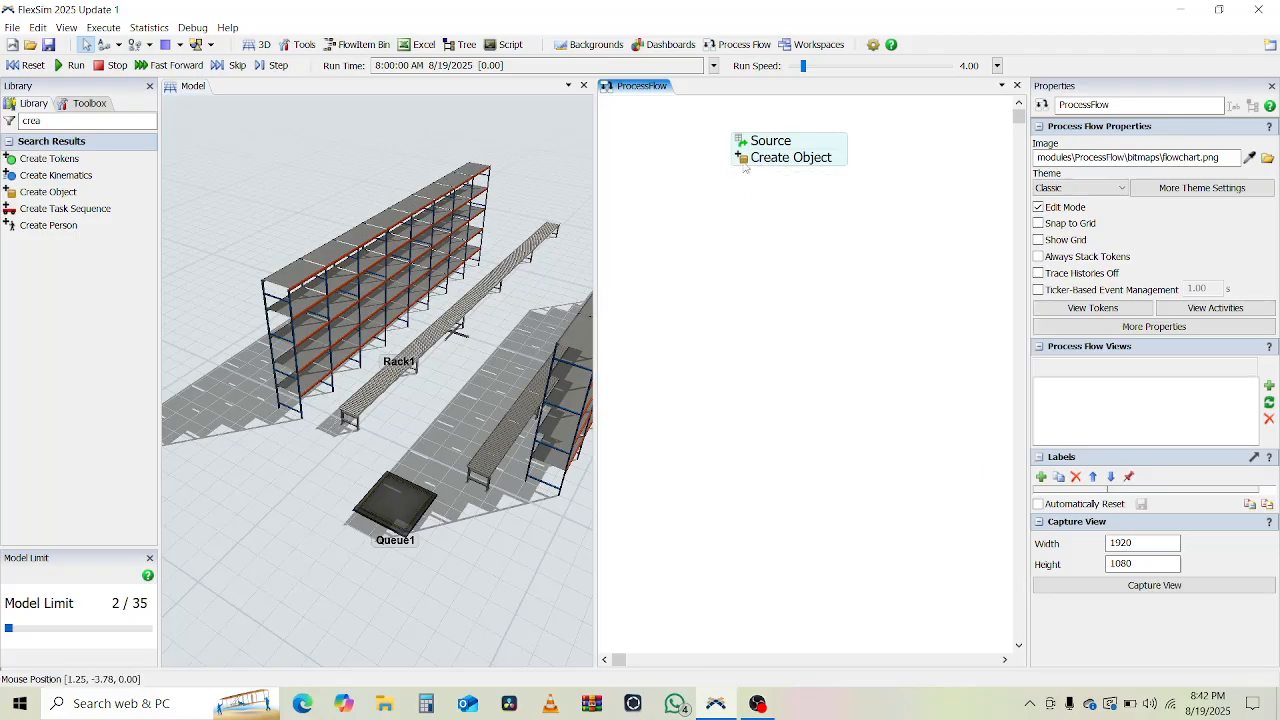
left_click(742, 160)
left_click(972, 279)
left_click(390, 501)
left_click(427, 509)
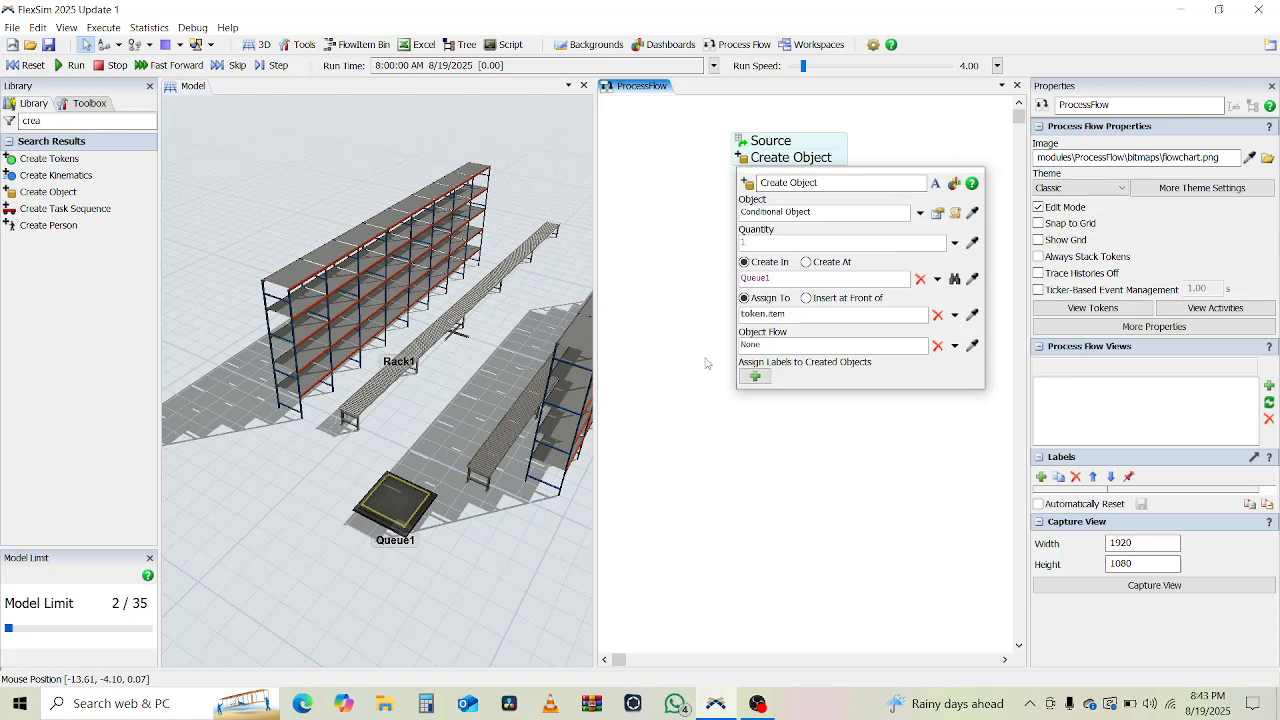
left_click(706, 363)
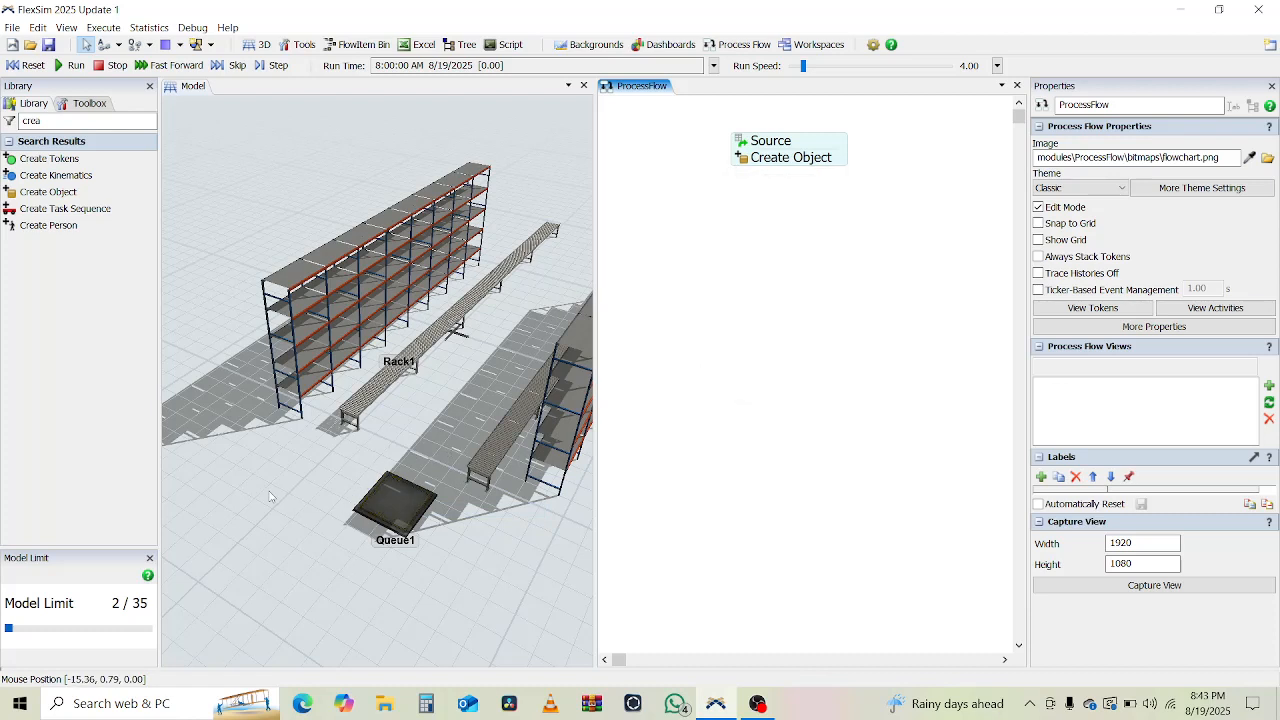
Orbit the 3D view around the racks and clear the Library search text.
right_click_drag(270, 496, 222, 500)
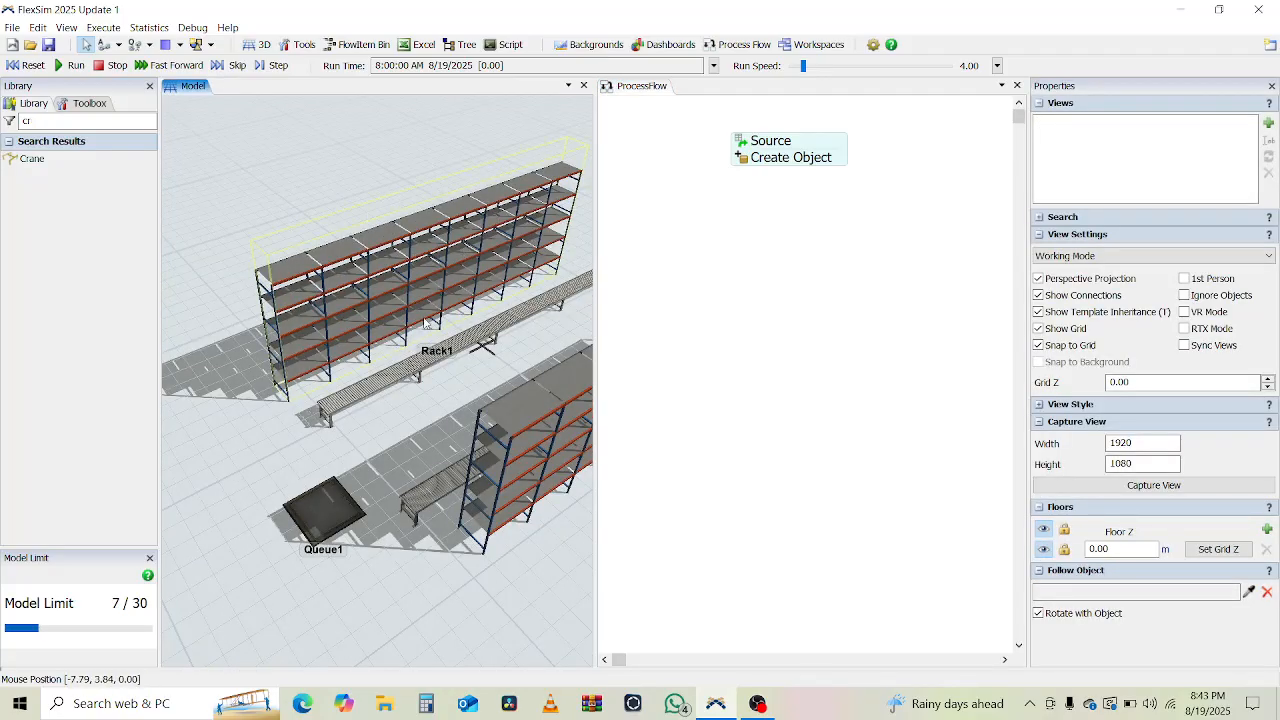
right_click_drag(258, 472, 296, 472)
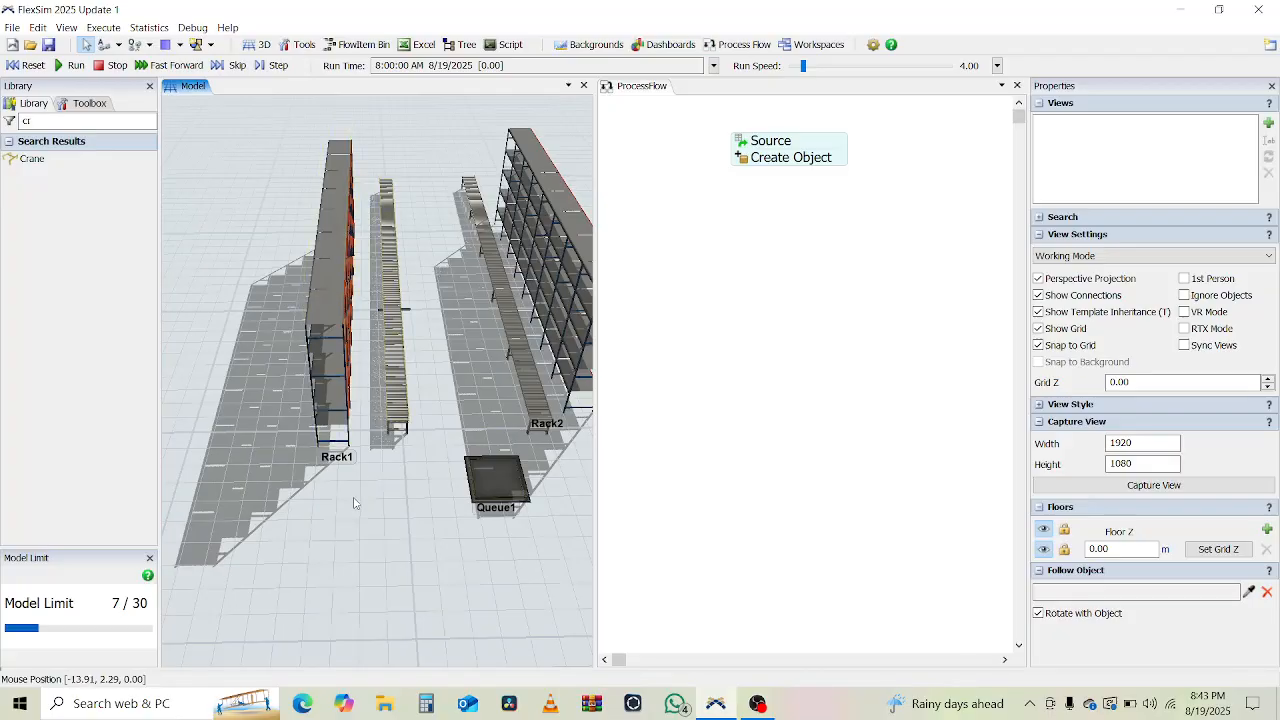
right_click_drag(354, 503, 238, 508)
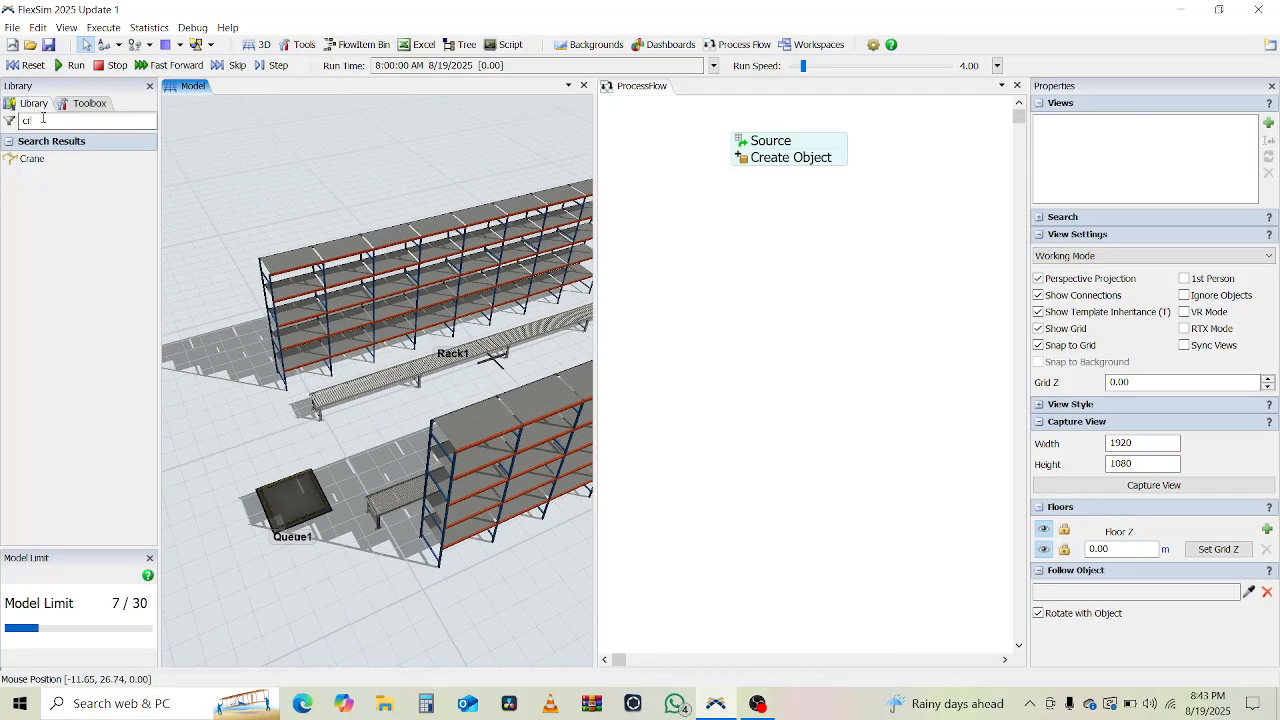
key("BackSpace")
key("BackSpace")
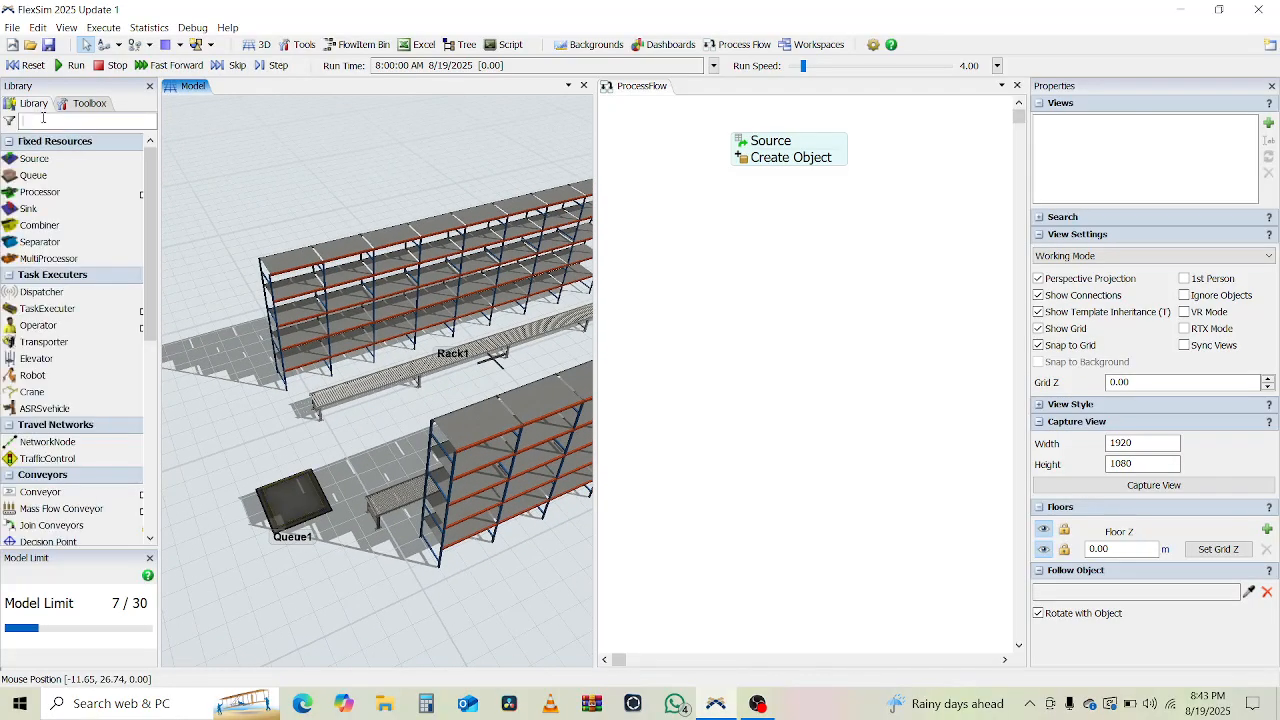
Set up Paint Slot Labels to paint the Type label on whole racks.
type("Pa")
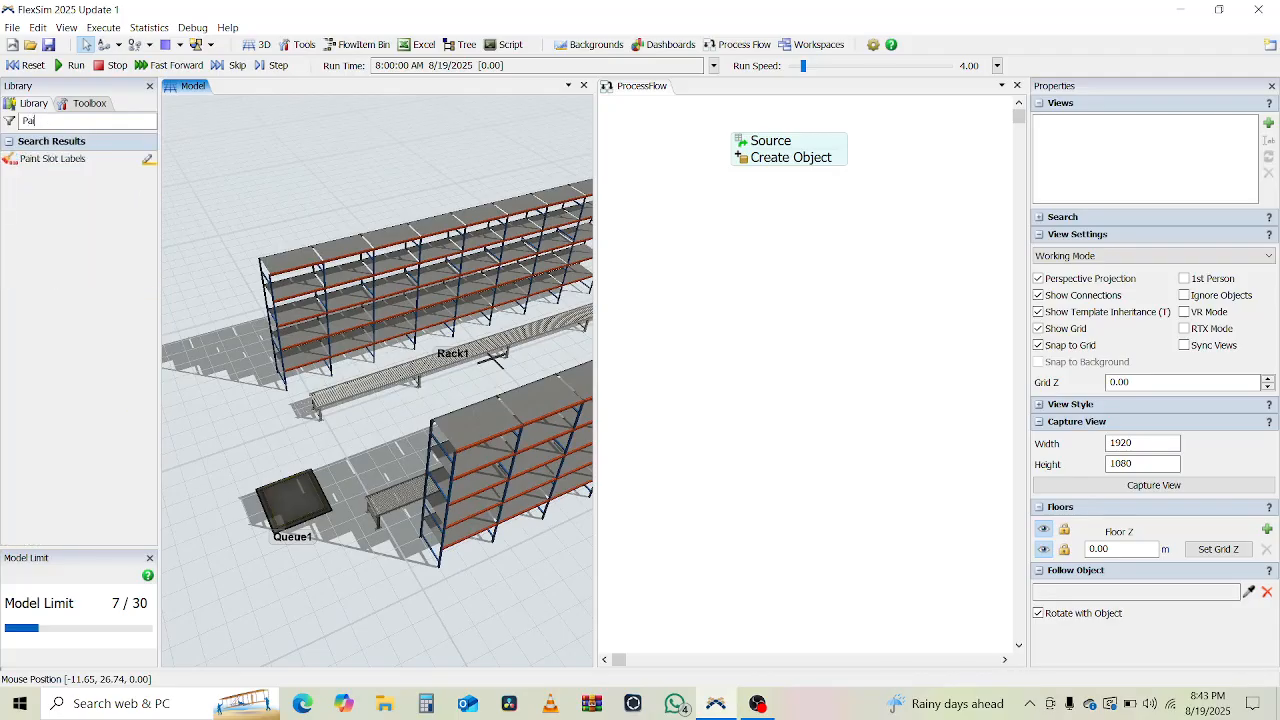
type("i")
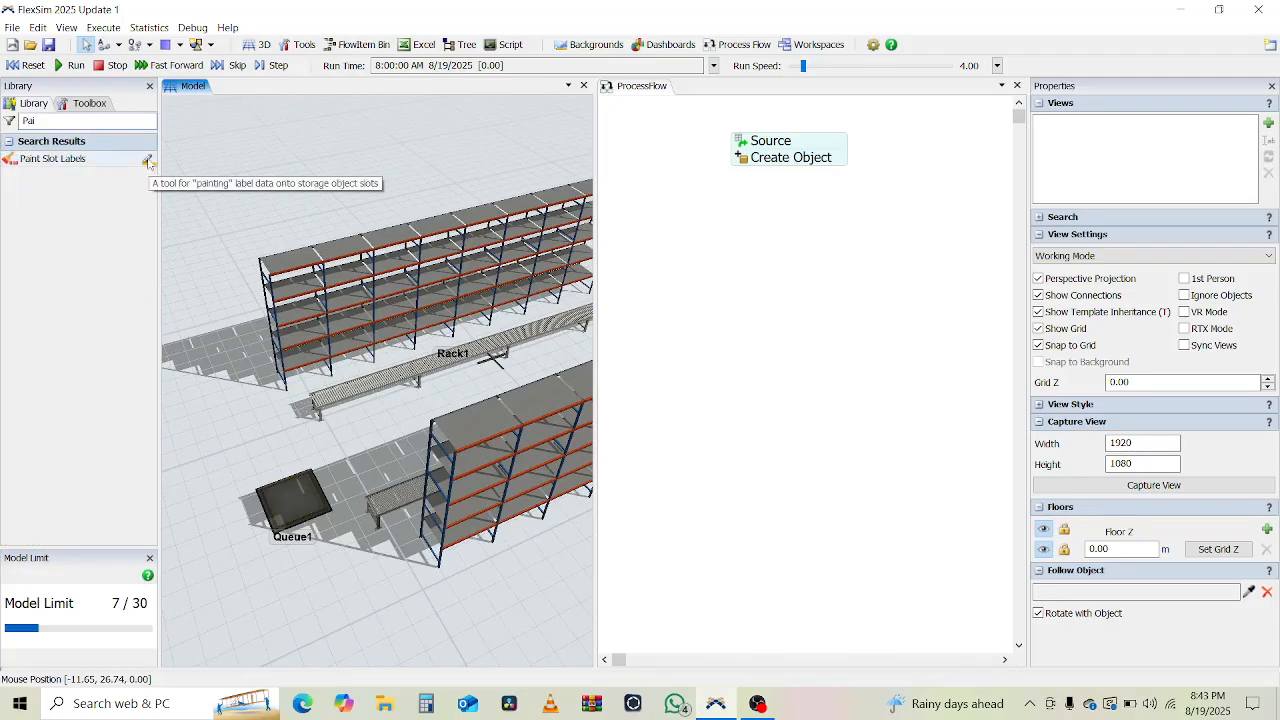
left_click(148, 160)
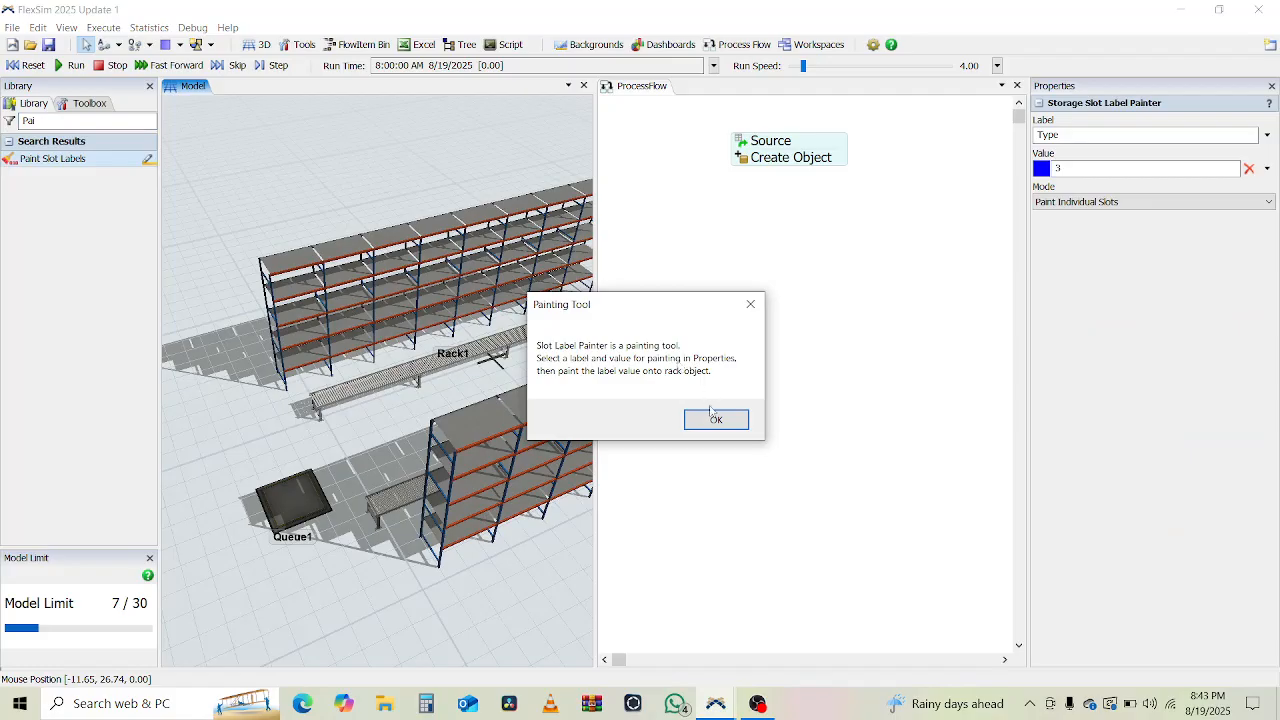
left_click(715, 421)
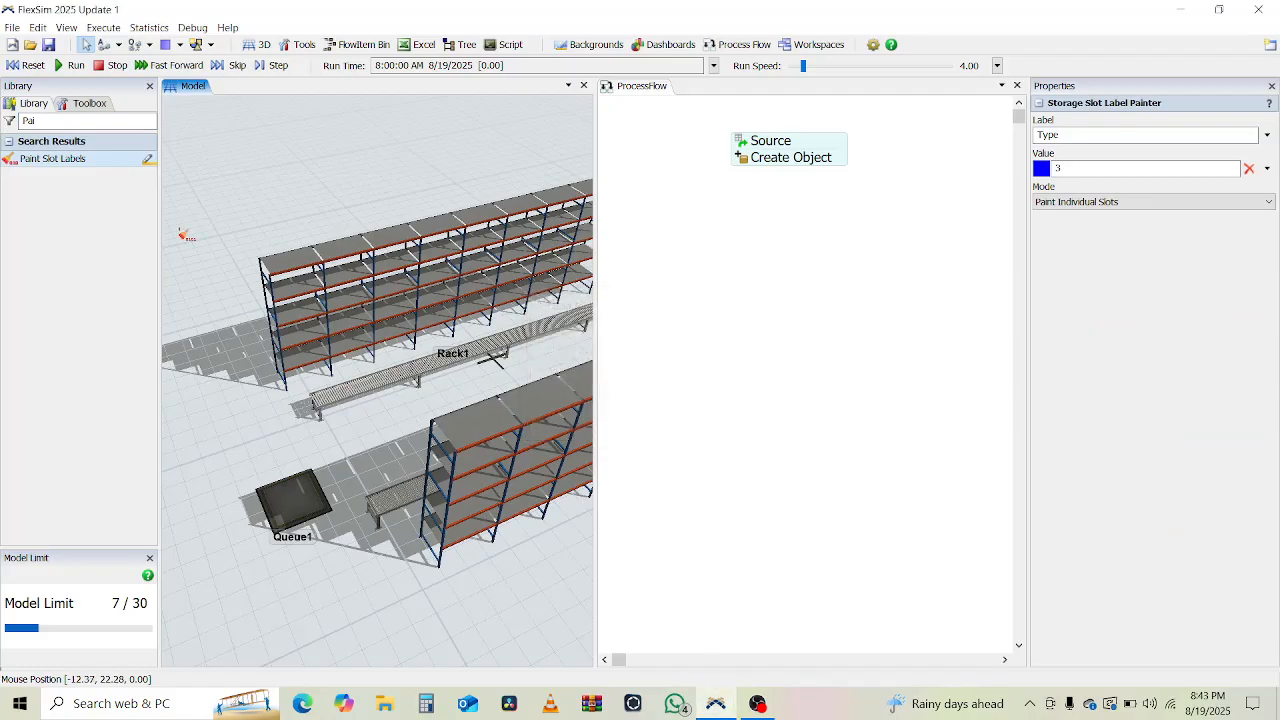
left_click(1267, 135)
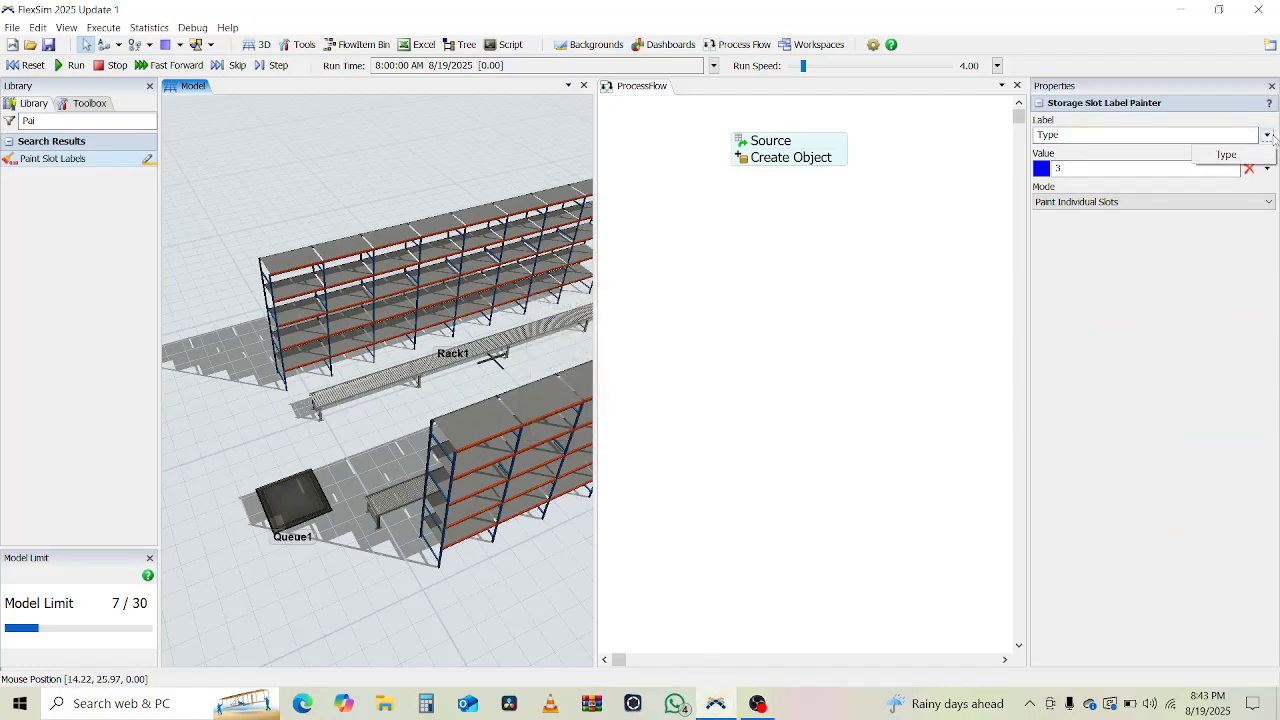
left_click(1141, 236)
left_click(1155, 202)
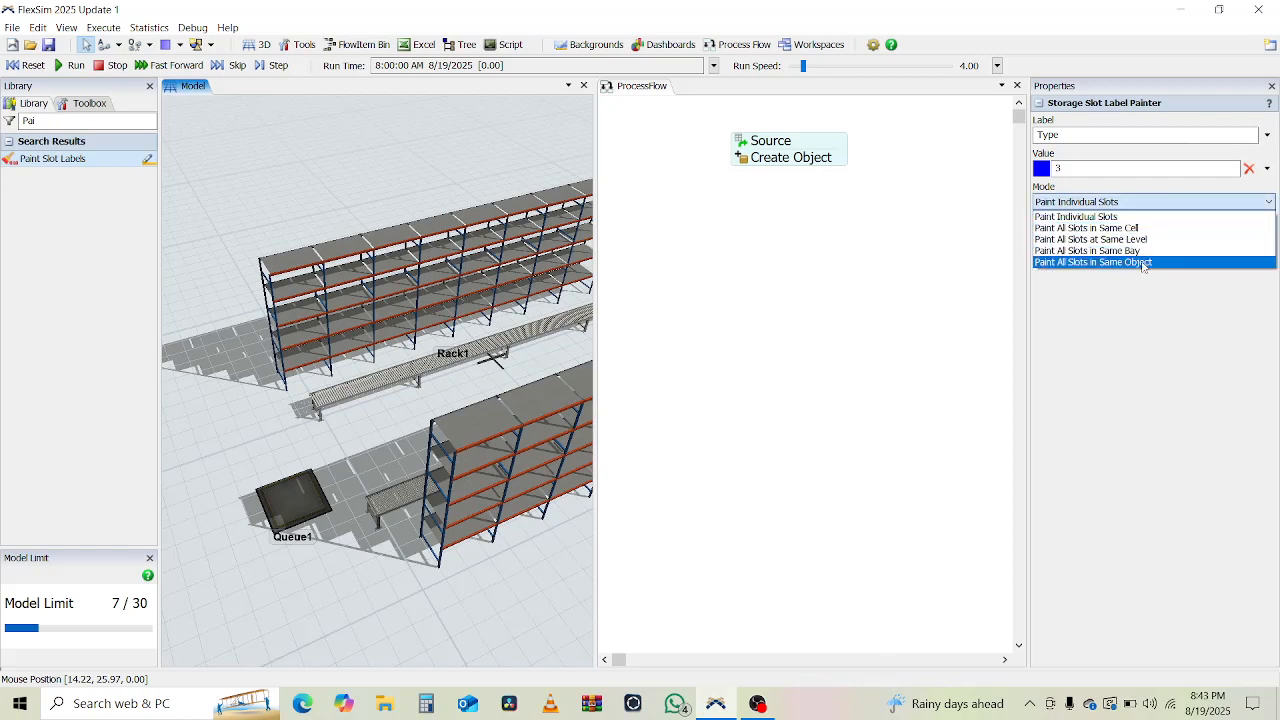
left_click(1143, 263)
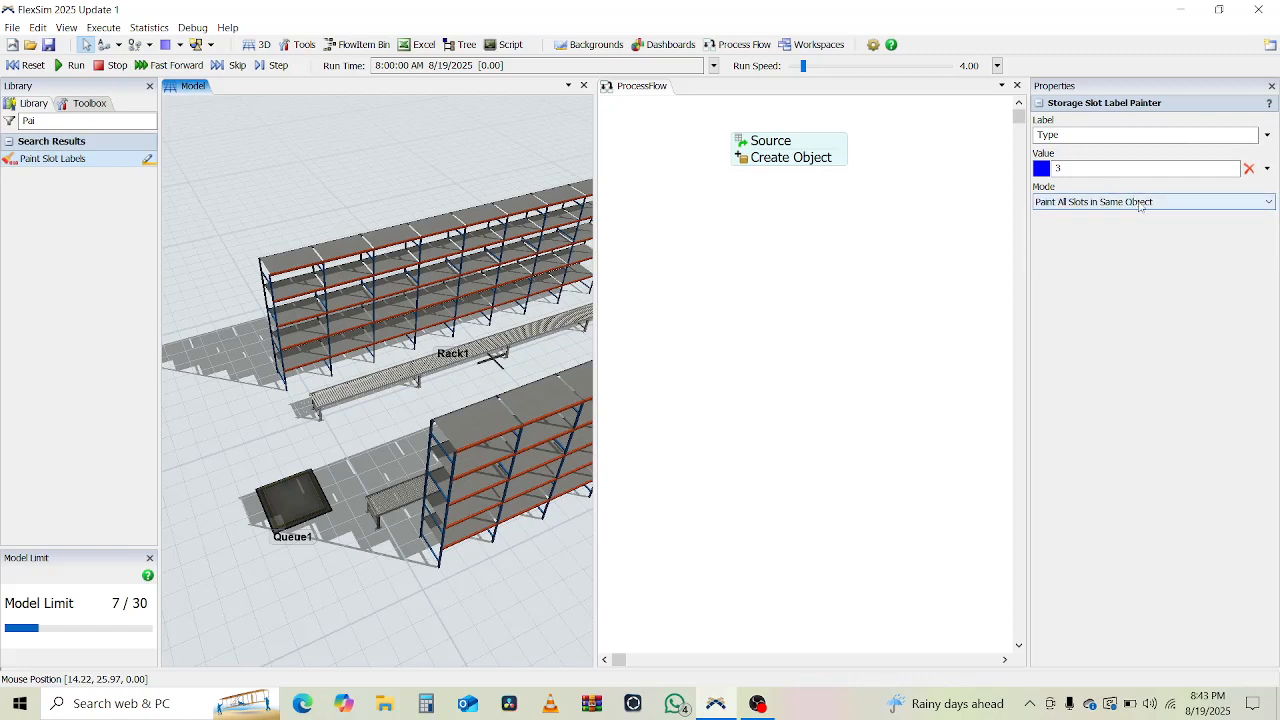
Paint Rack1's slots with Type 1 and Rack2's slots with Type 2.
left_click(1064, 170)
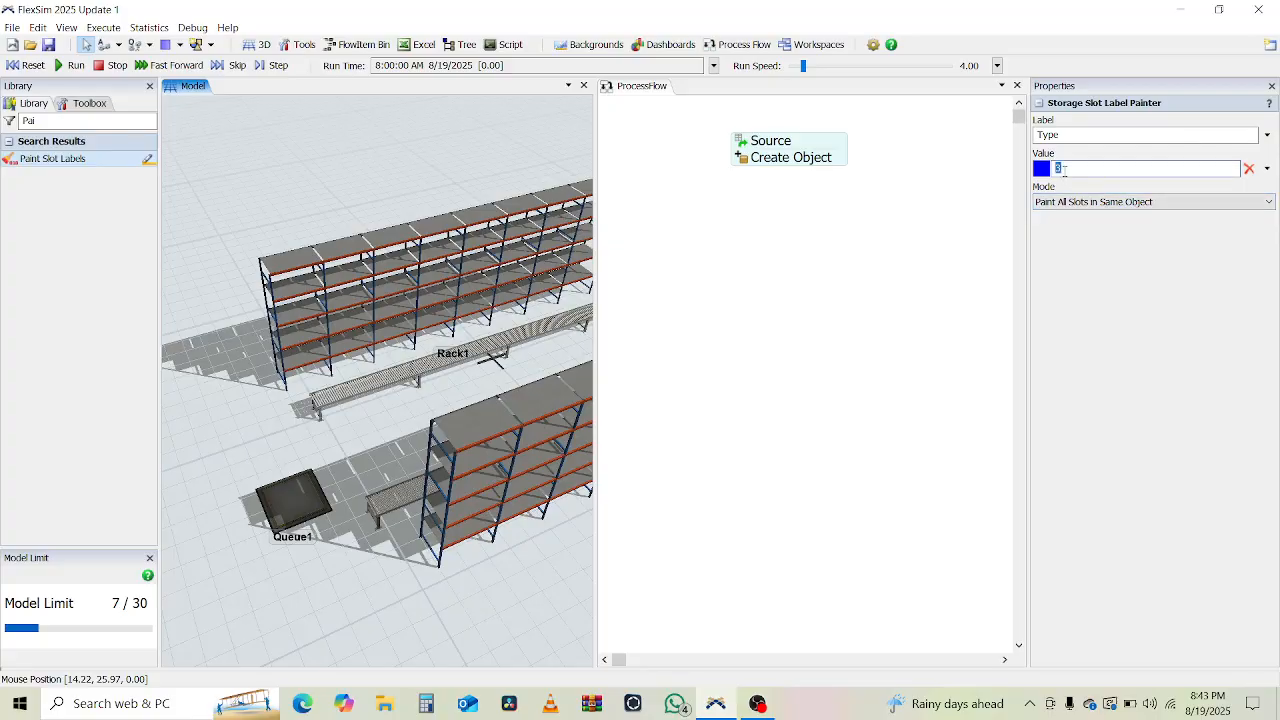
left_click(493, 212)
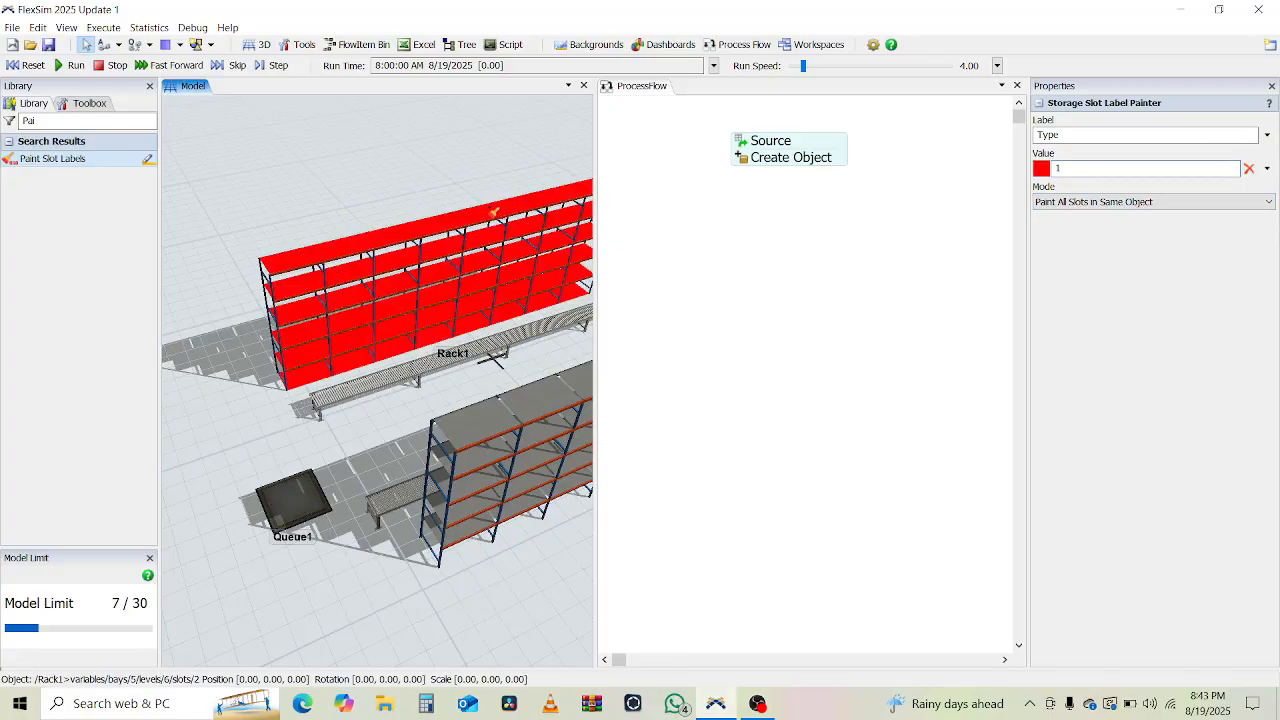
double_click(1080, 168)
left_click(514, 406)
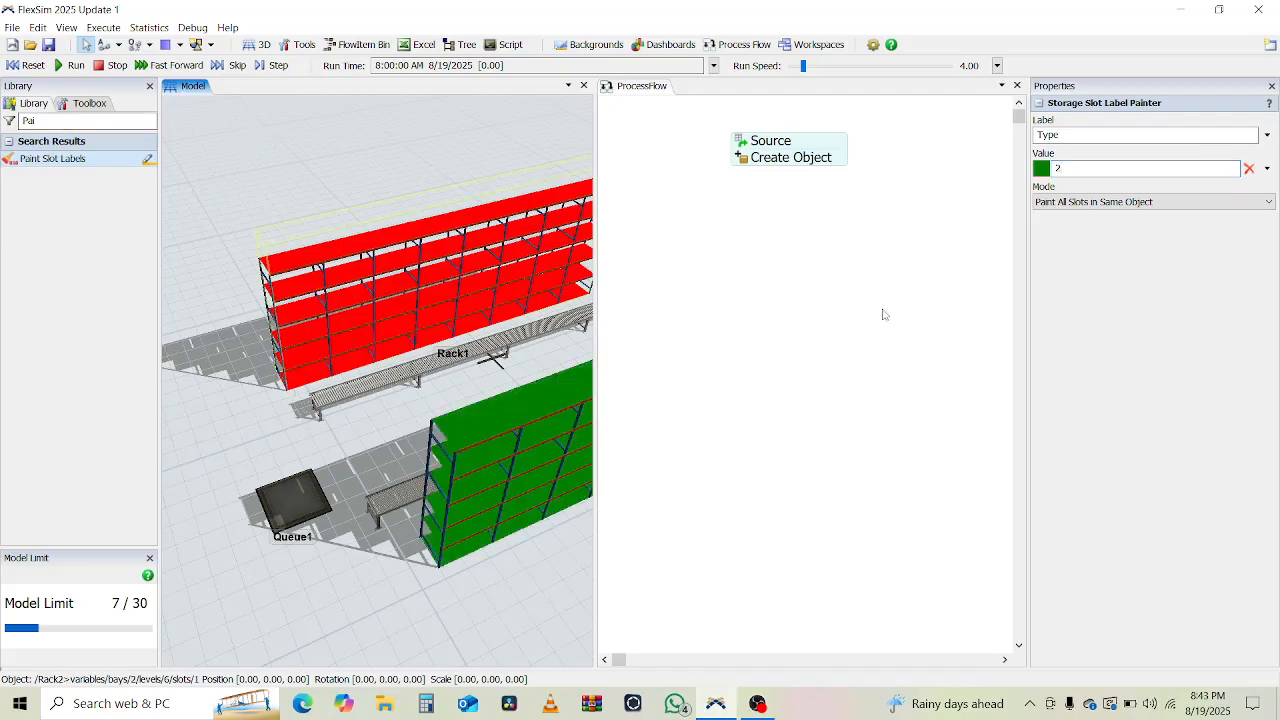
left_click(852, 316)
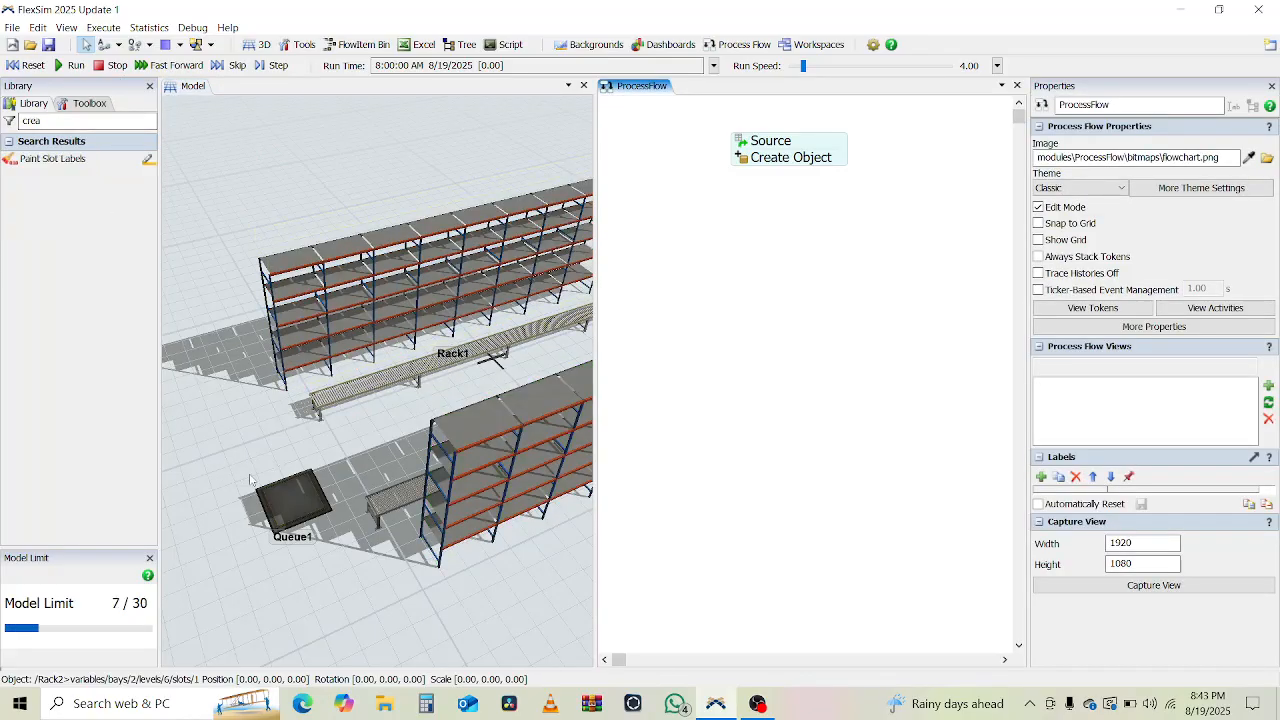
Search 'Find' in the Library, place Find Slot below Create Object, and connect them.
mouse_move(248, 474)
right_mouse_down()
mouse_move(286, 464)
mouse_move(235, 484)
right_mouse_up()
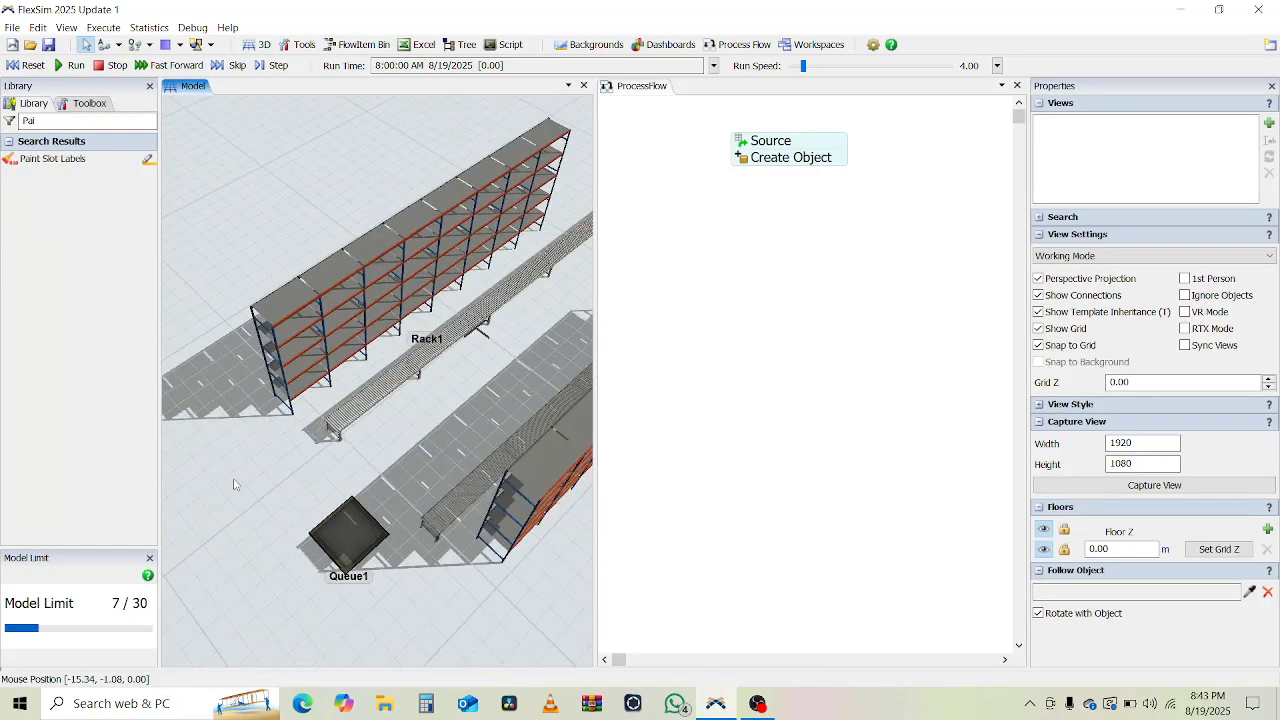
scroll(404, 466, "down", 4)
right_click_drag(492, 530, 512, 510)
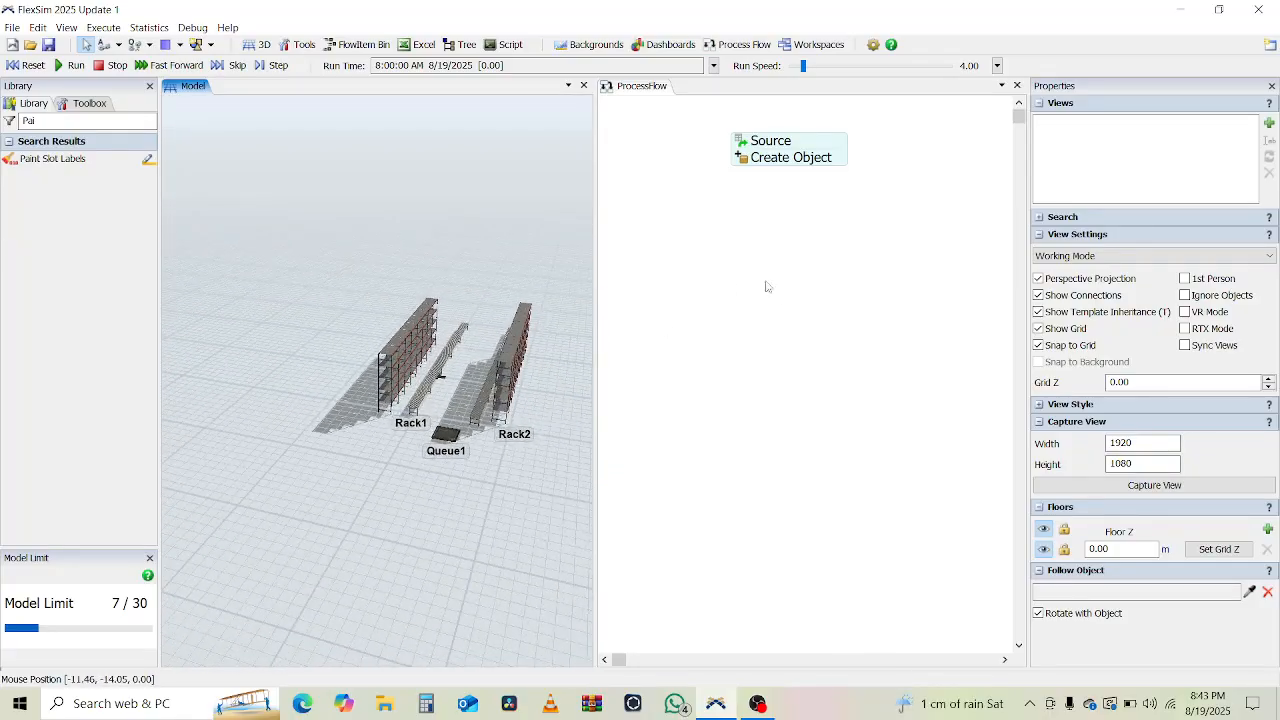
double_click(78, 122)
type("crea")
double_click(78, 122)
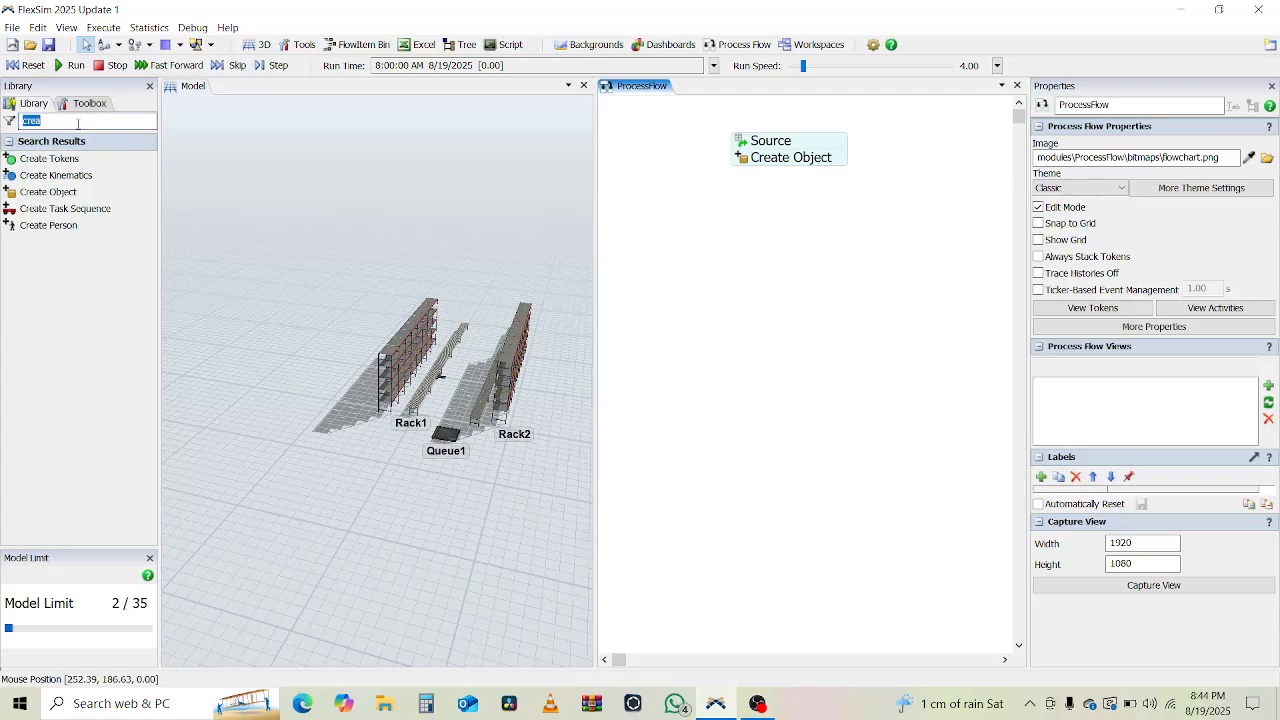
type("Find")
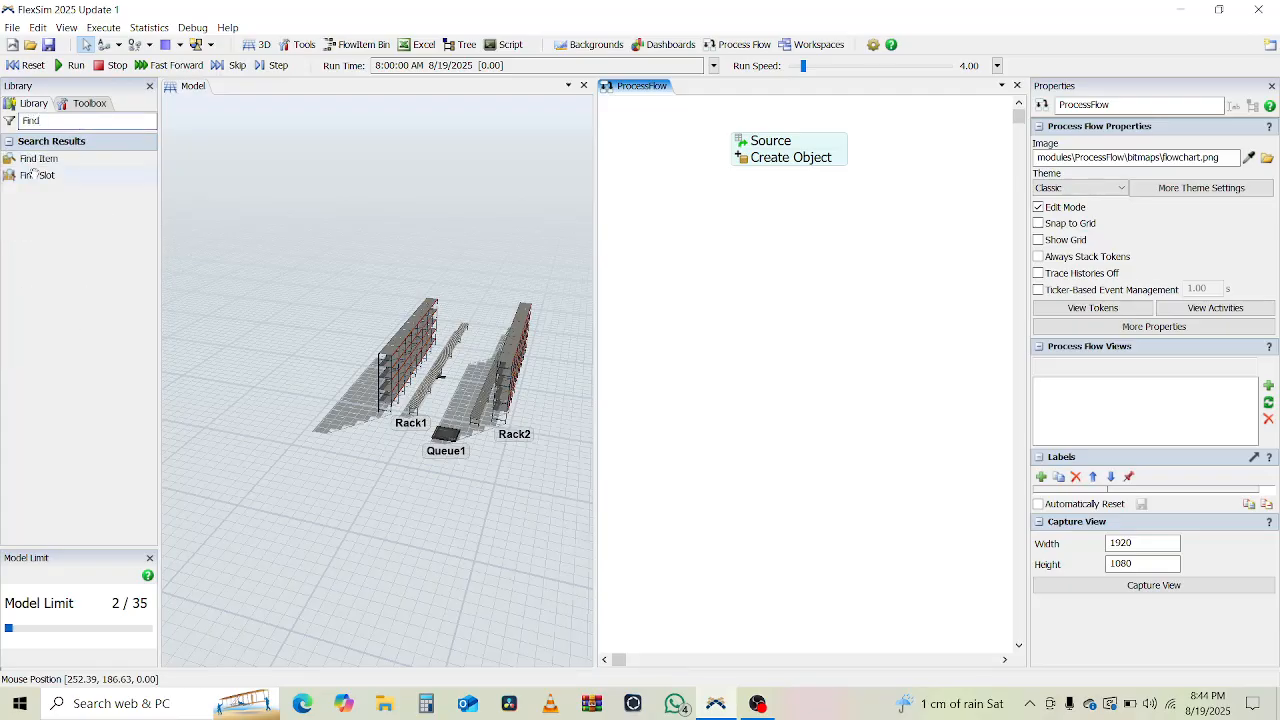
left_click_drag(36, 175, 357, 120)
mouse_move(761, 225)
left_mouse_down()
mouse_move(820, 237)
mouse_move(776, 221)
left_mouse_up()
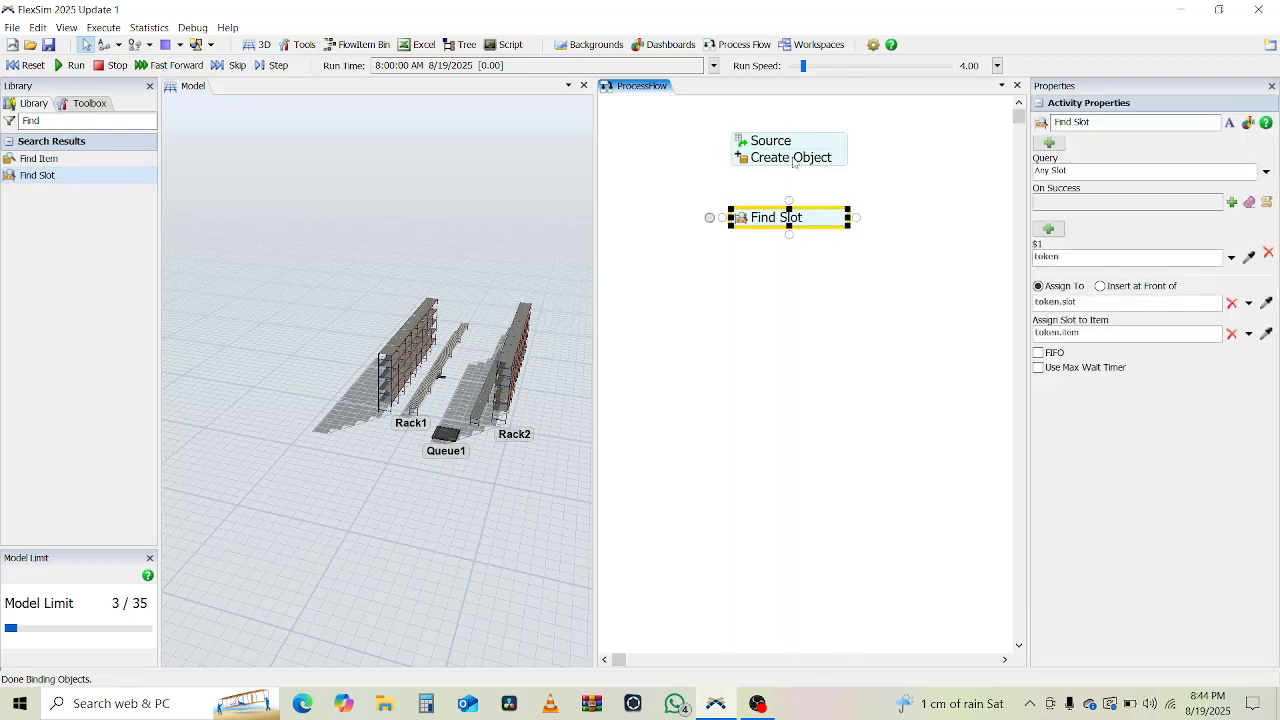
left_click_drag(790, 172, 790, 218)
Set the Find Slot query to WHERE (Filter) > Slot with Space.
left_click(743, 218)
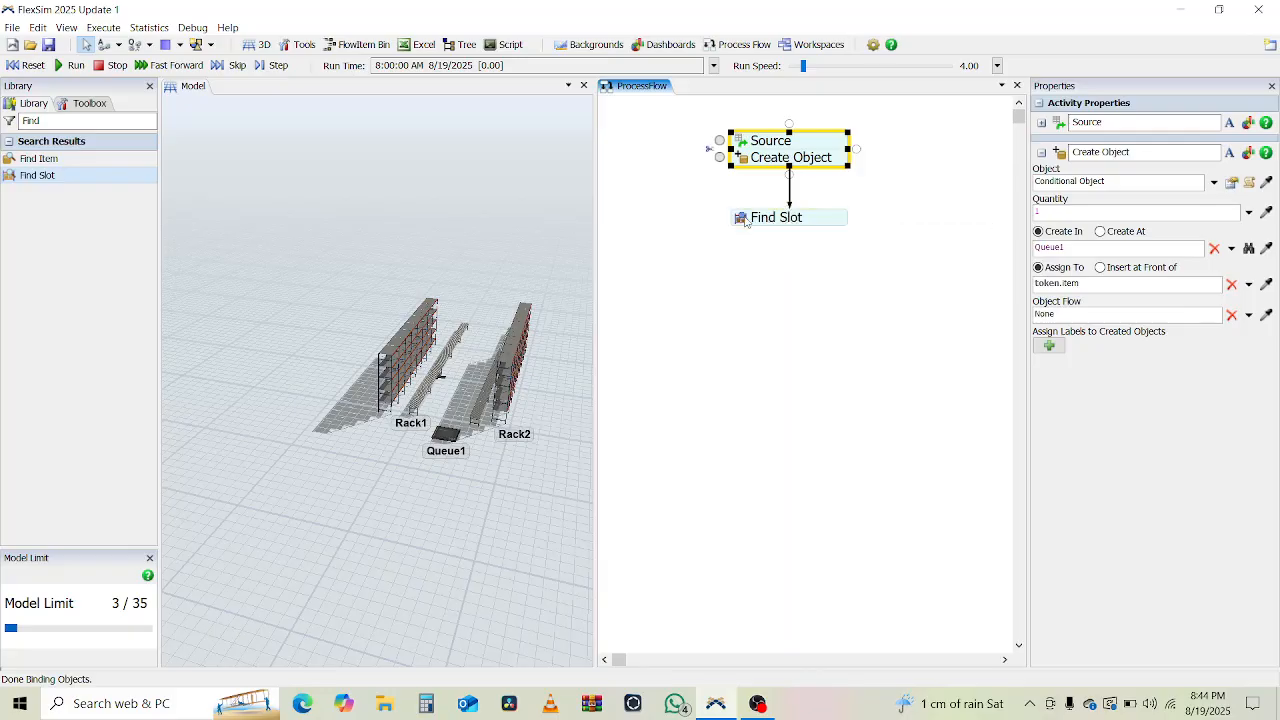
left_click(974, 292)
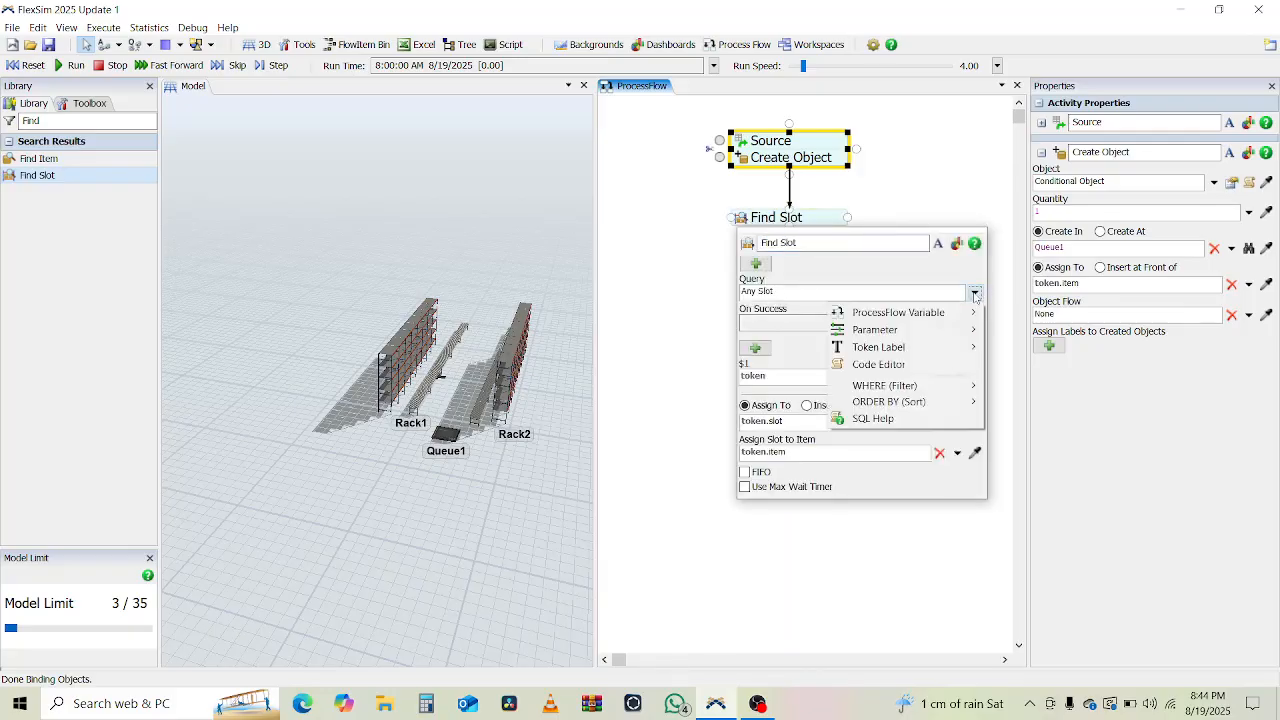
mouse_move(910, 386)
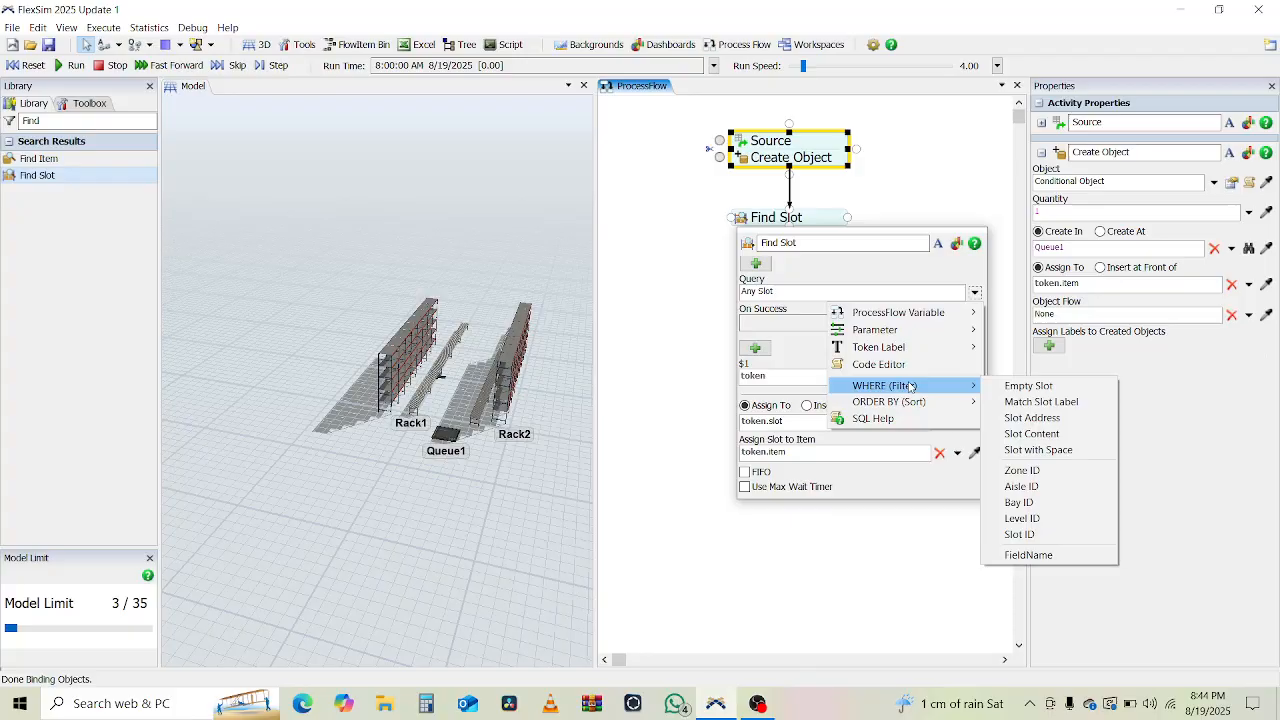
left_click(1038, 450)
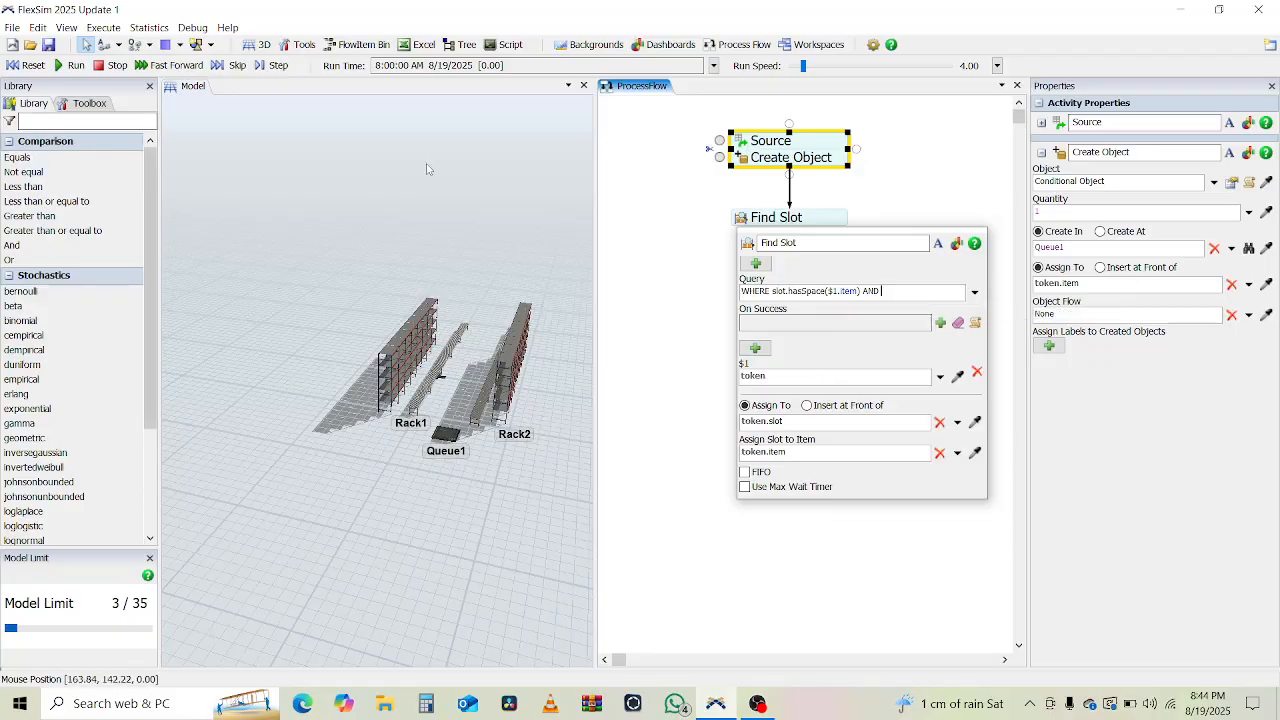
Show the racks' slot label colours to confirm the painted label name is Type.
left_click(485, 219)
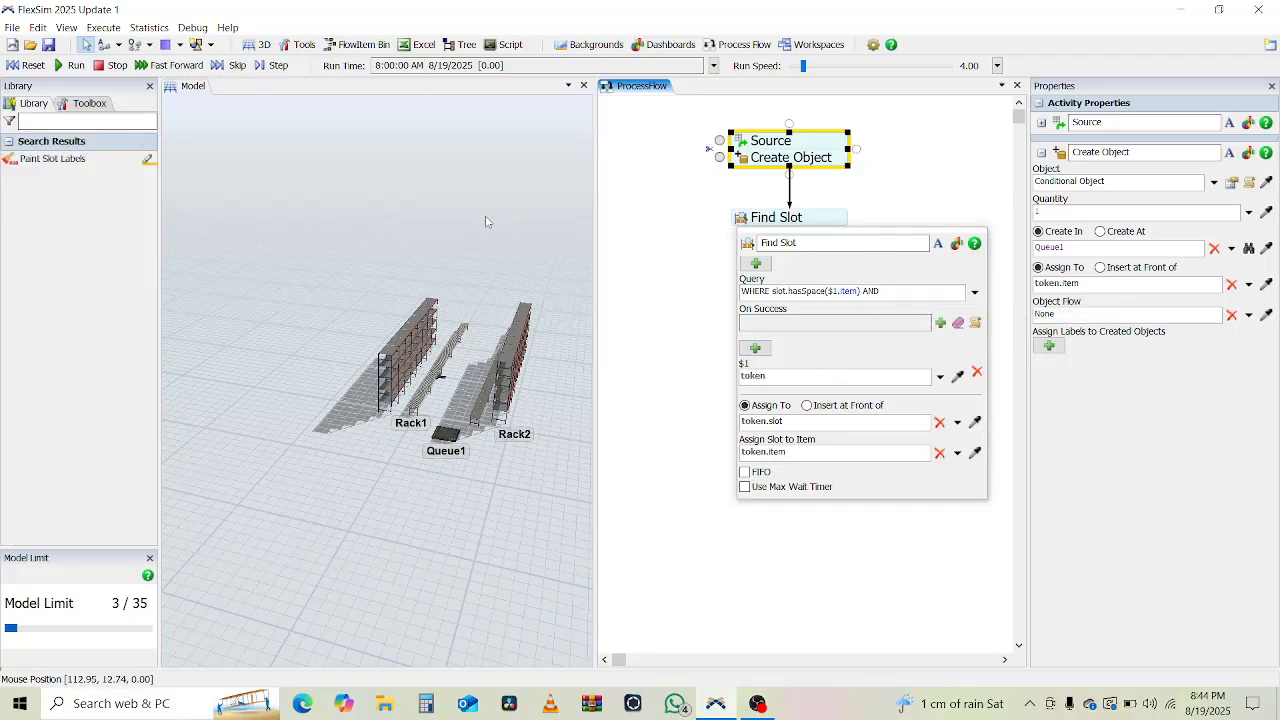
left_click(76, 160)
left_click(76, 104)
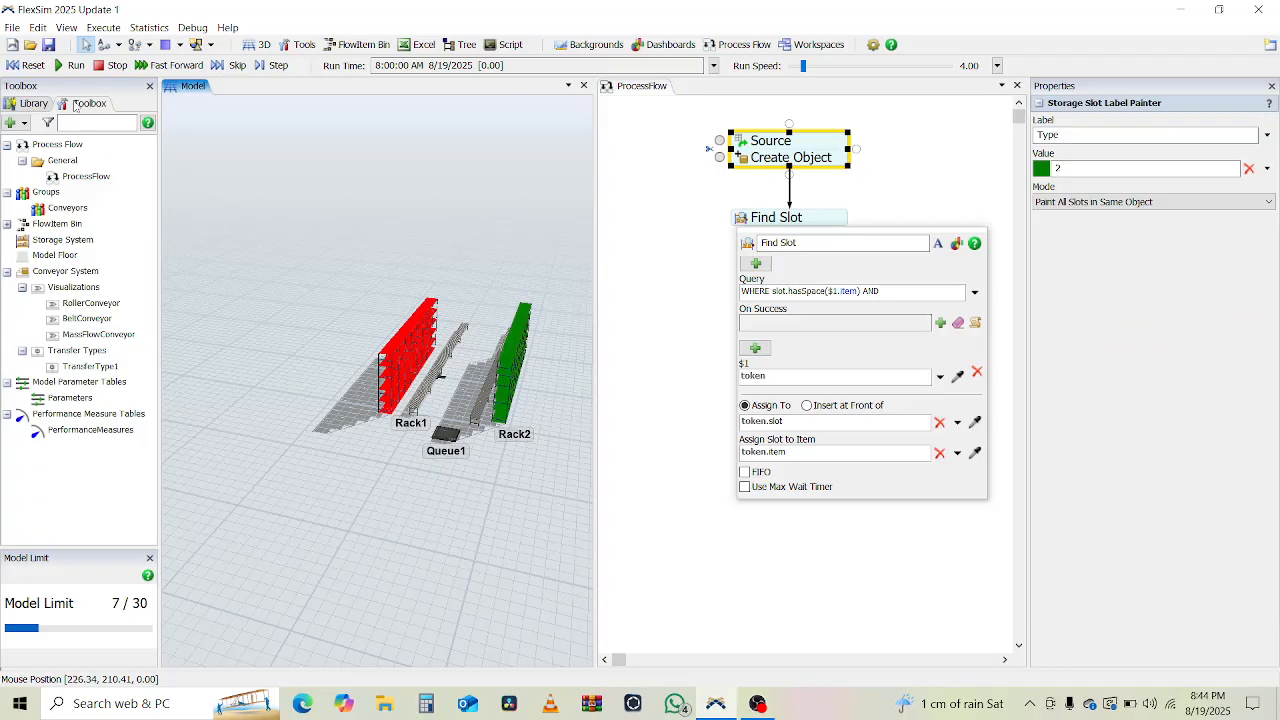
left_click(1053, 134)
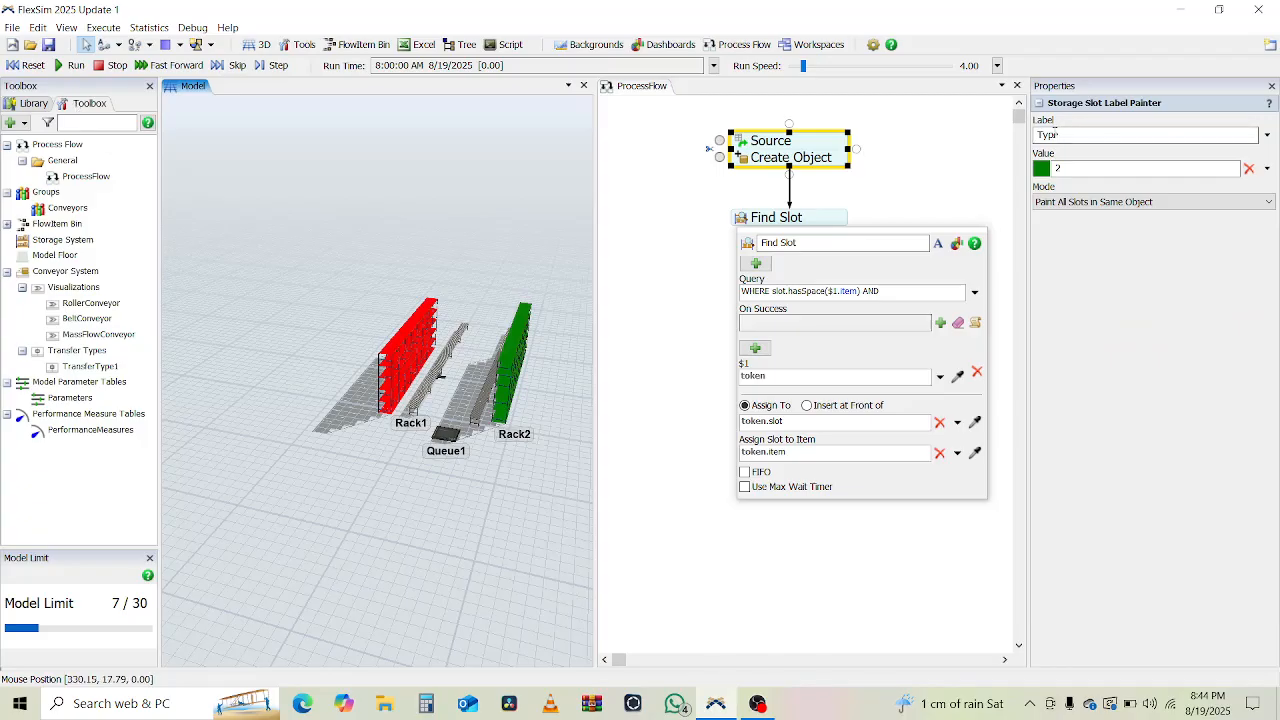
double_click(1070, 134)
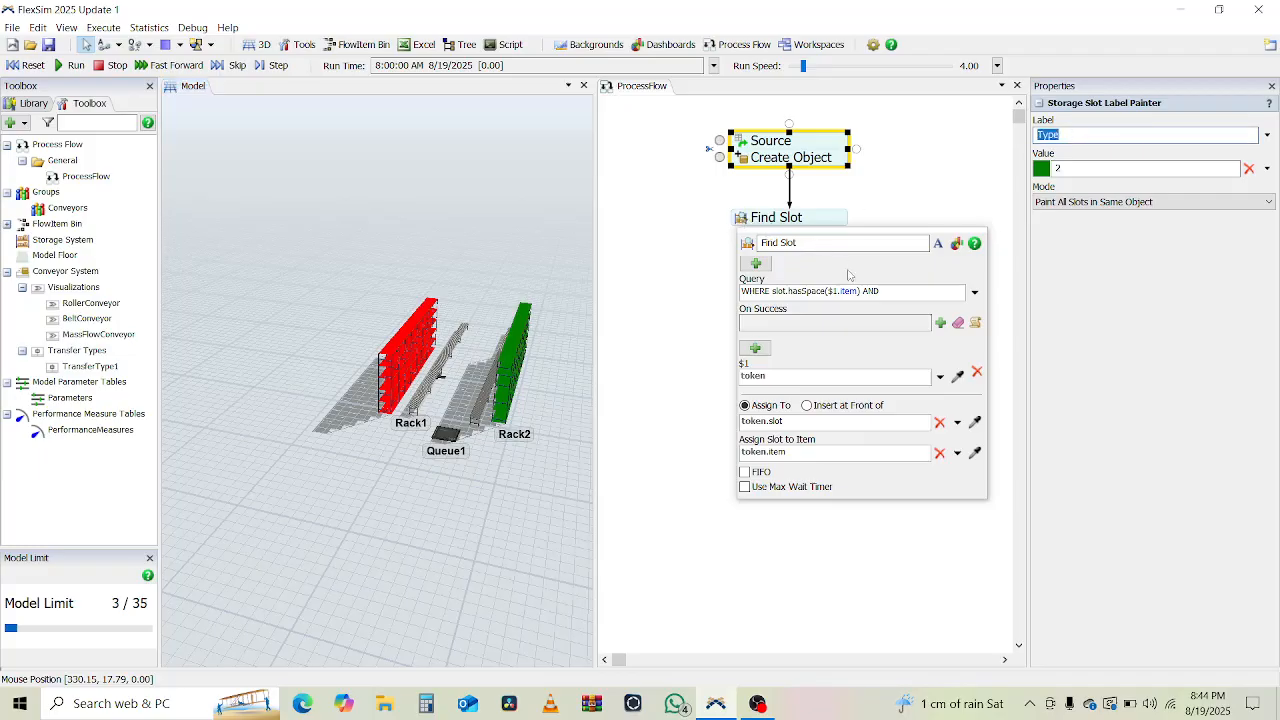
left_click(909, 290)
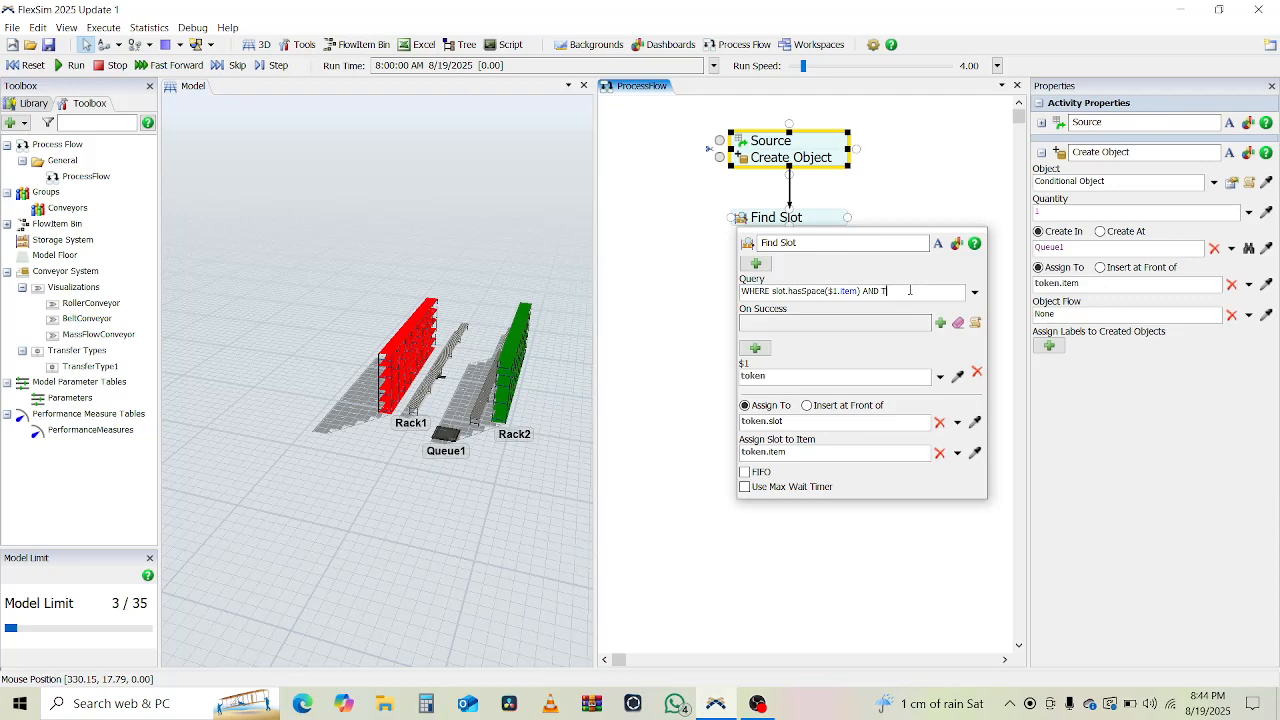
left_click(444, 247)
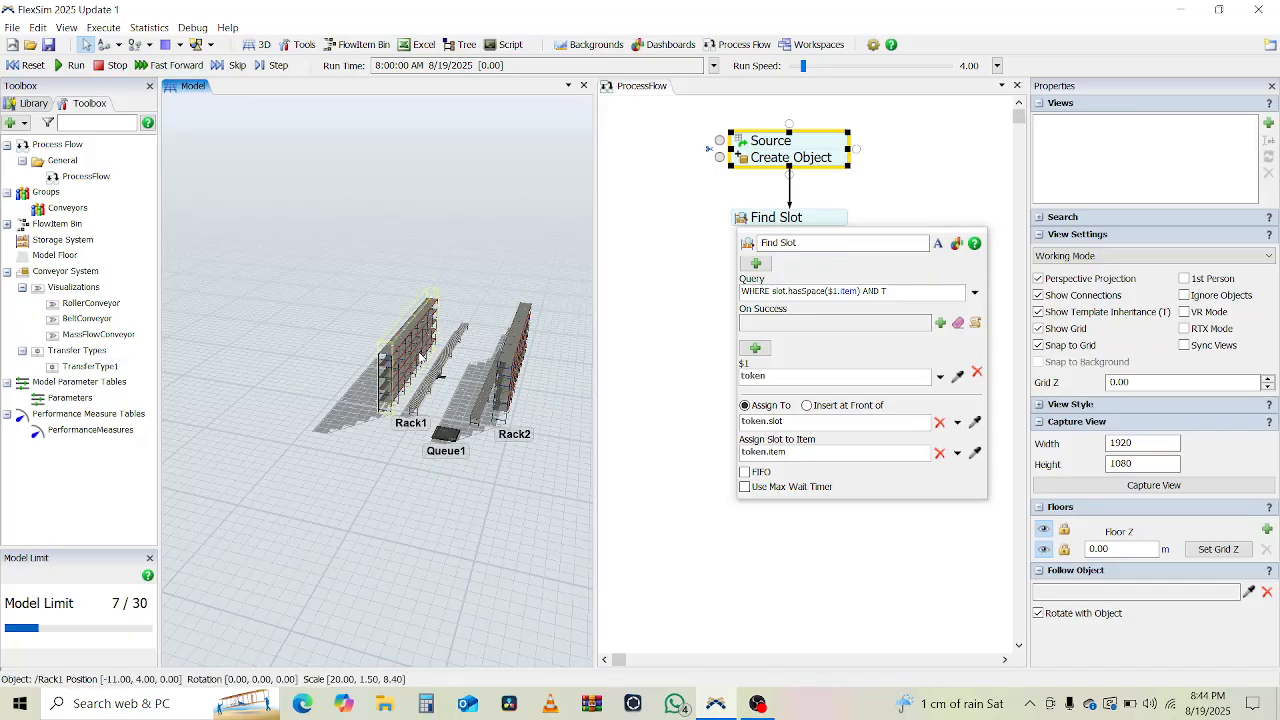
left_click(38, 104)
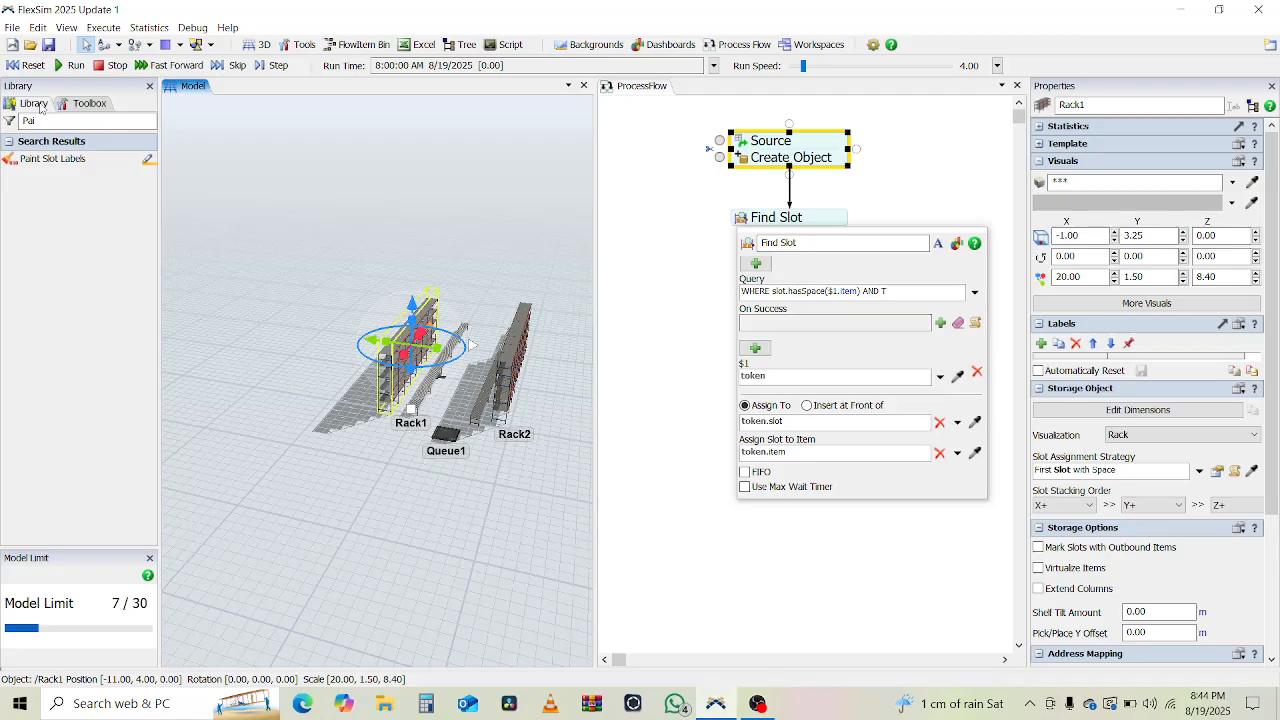
left_click(71, 162)
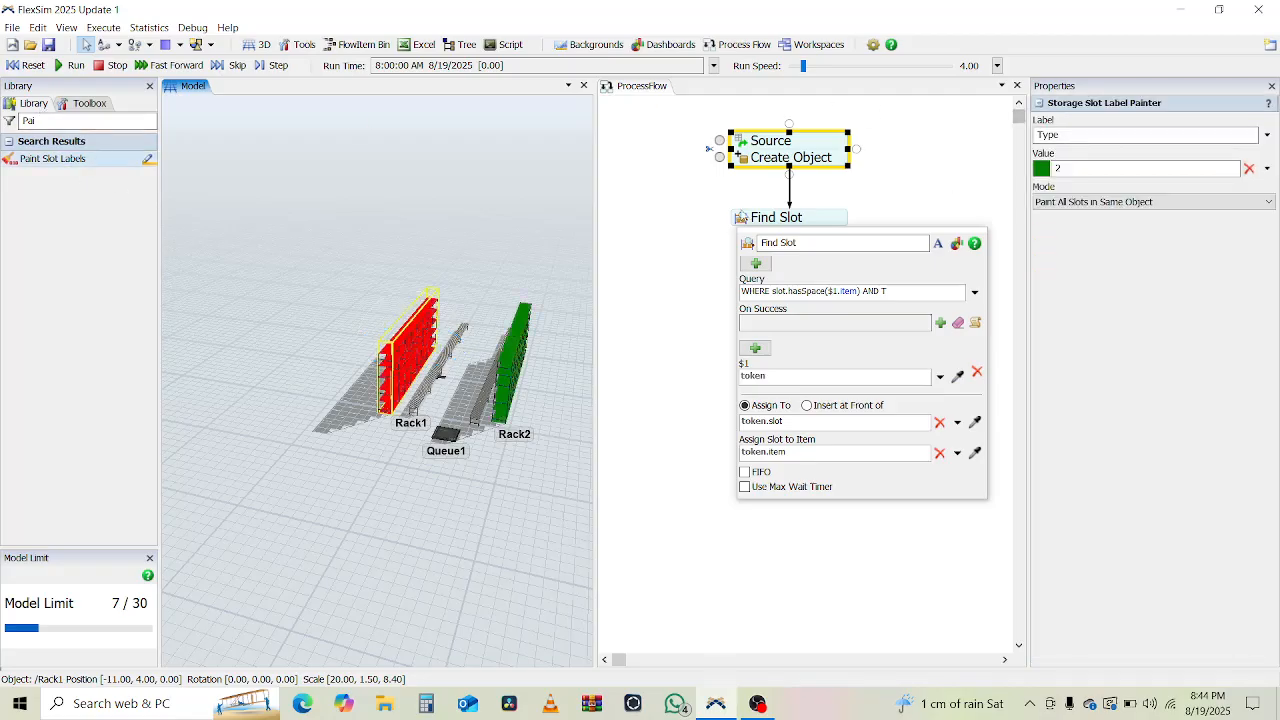
Append 'AND Type == token.prodCat' to the Find Slot query.
left_click(901, 293)
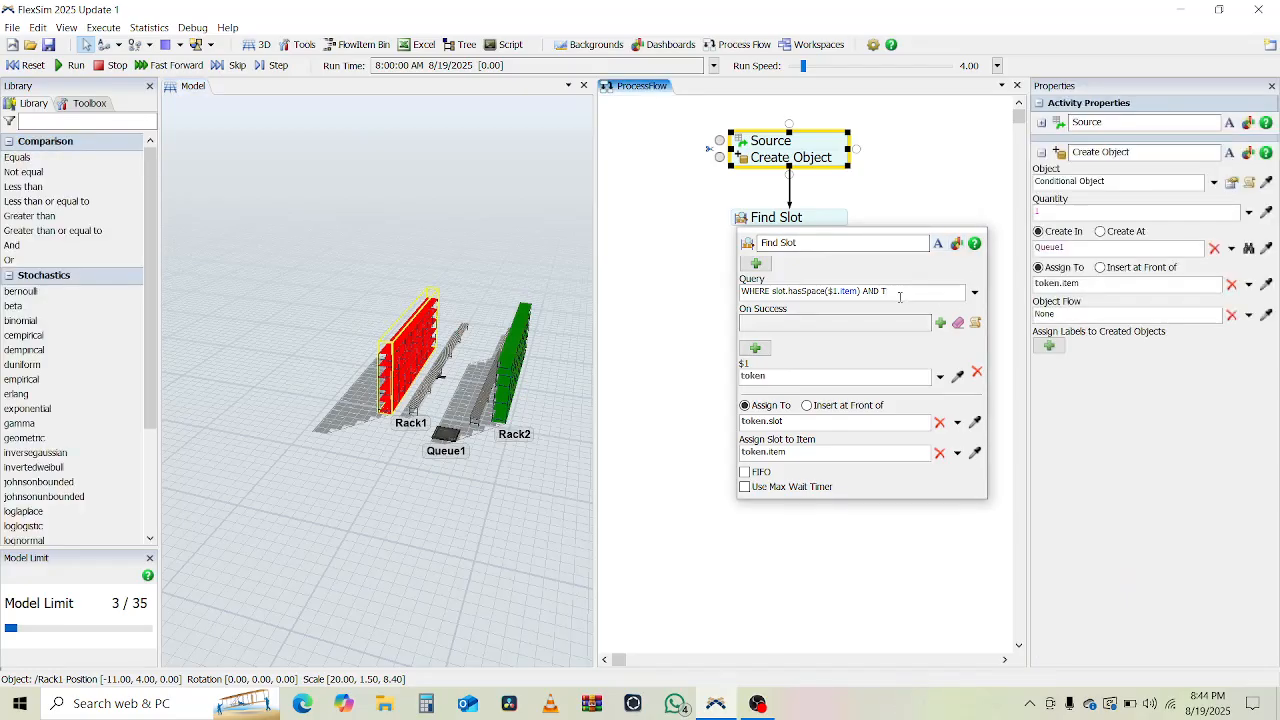
type("pe")
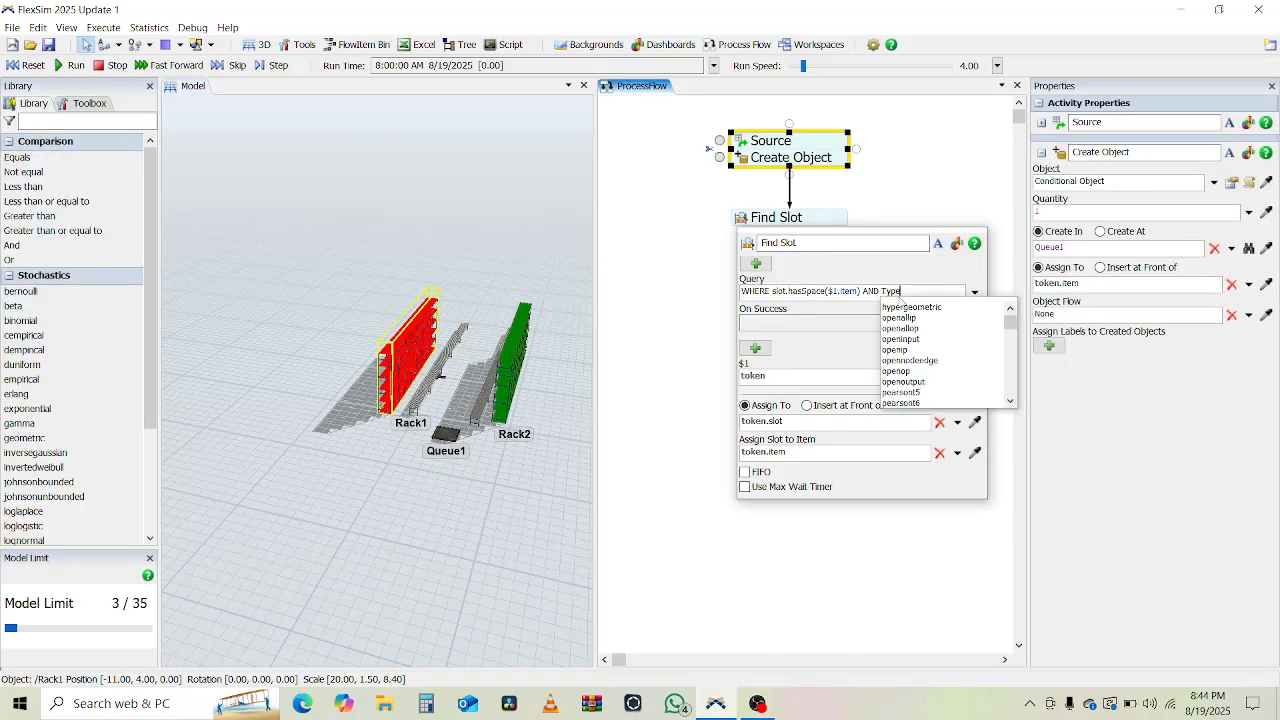
type(". ==")
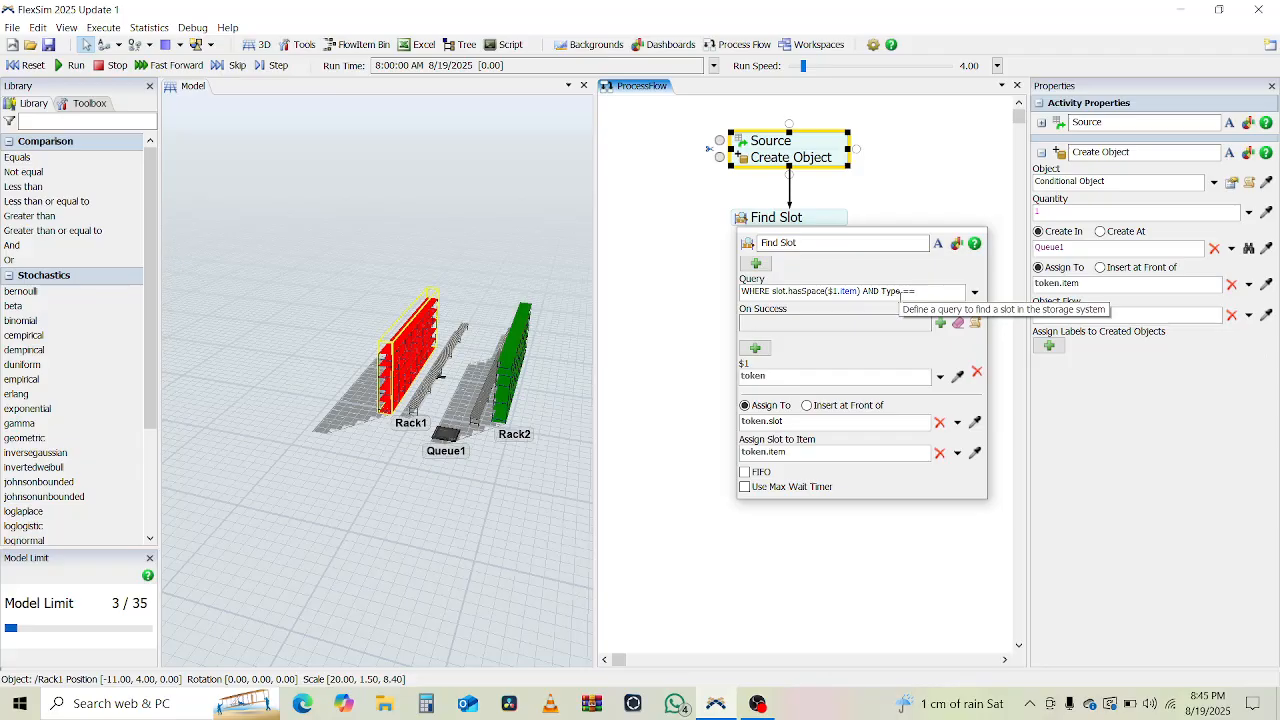
type("toke")
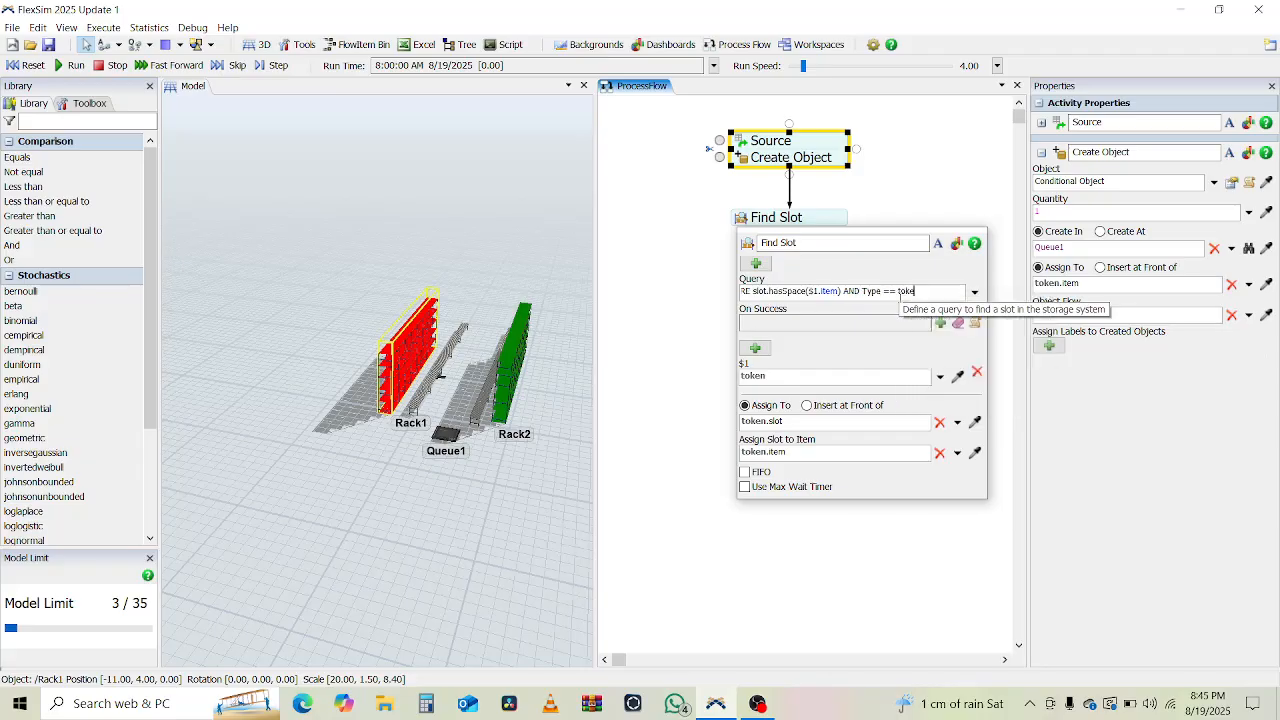
type("n.pri")
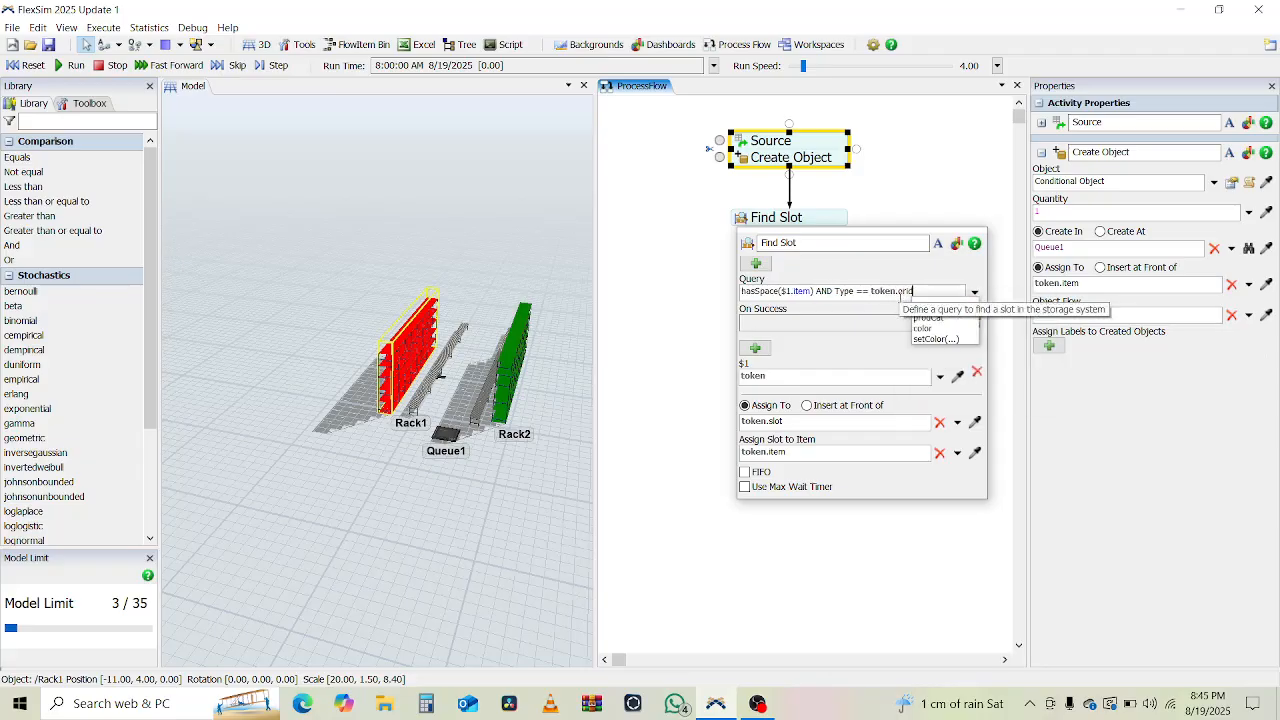
key("BackSpace")
key("BackSpace")
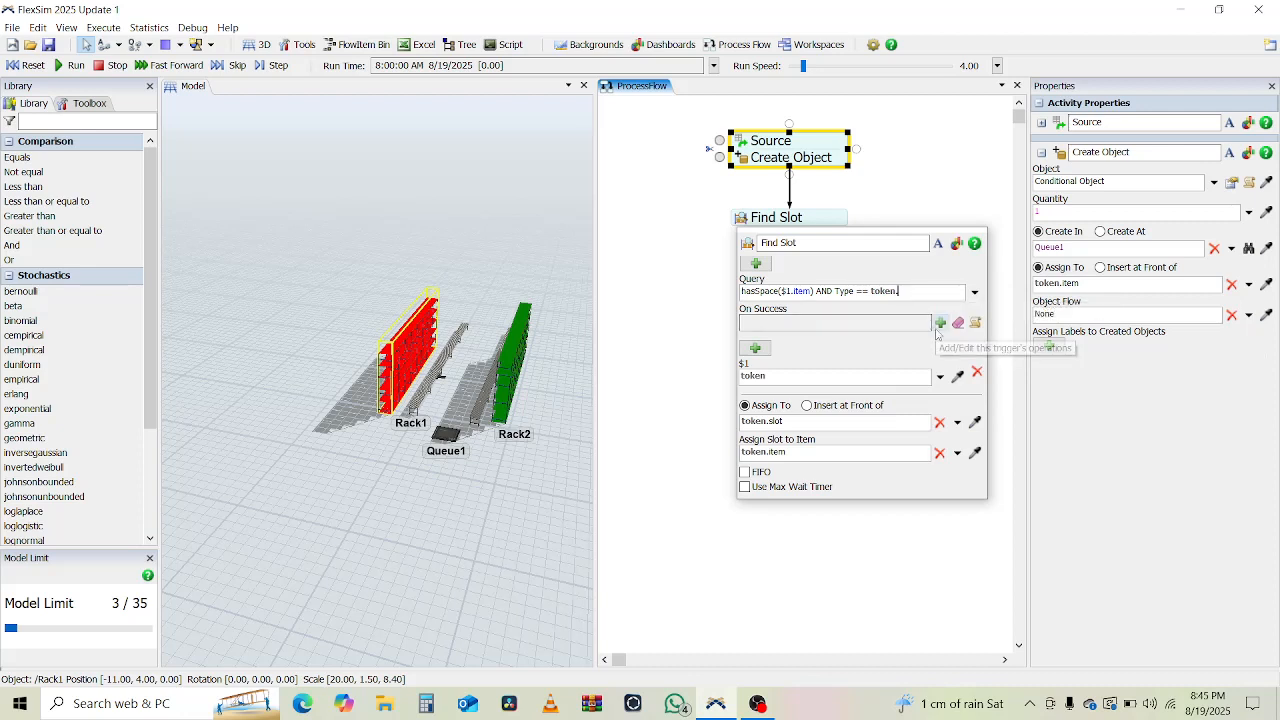
type(".prod")
key("Return")
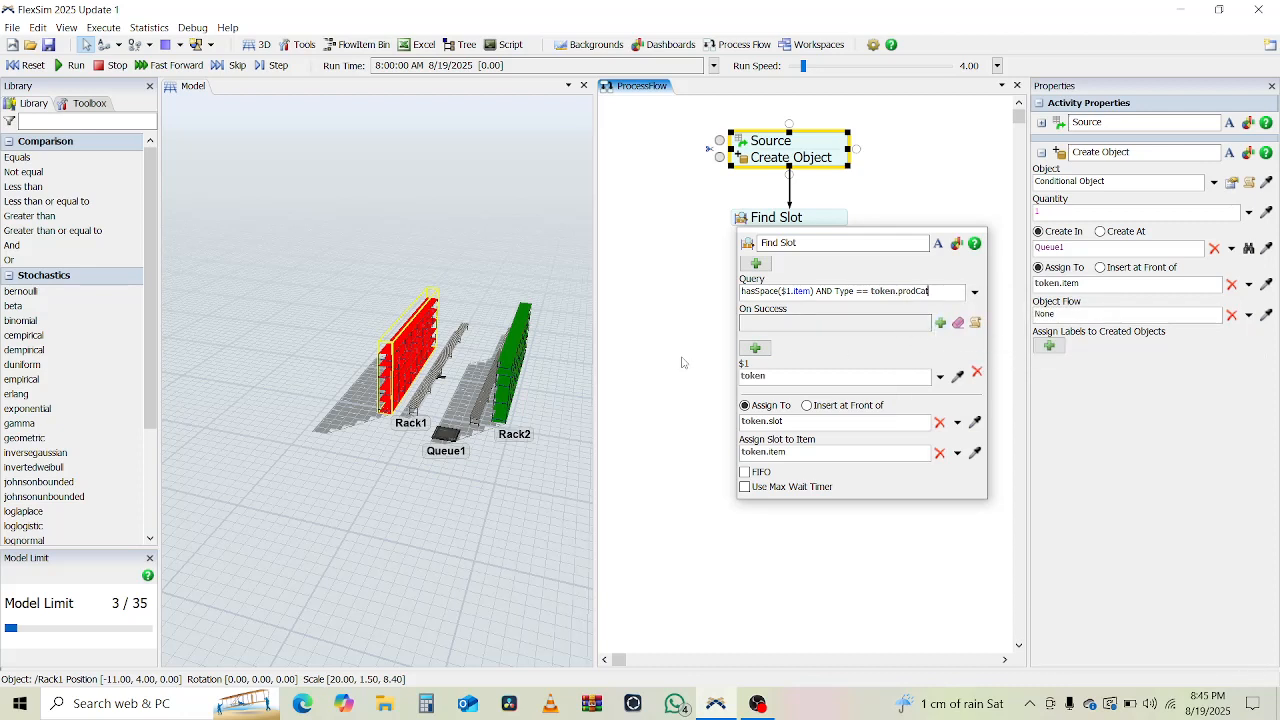
left_click(682, 362)
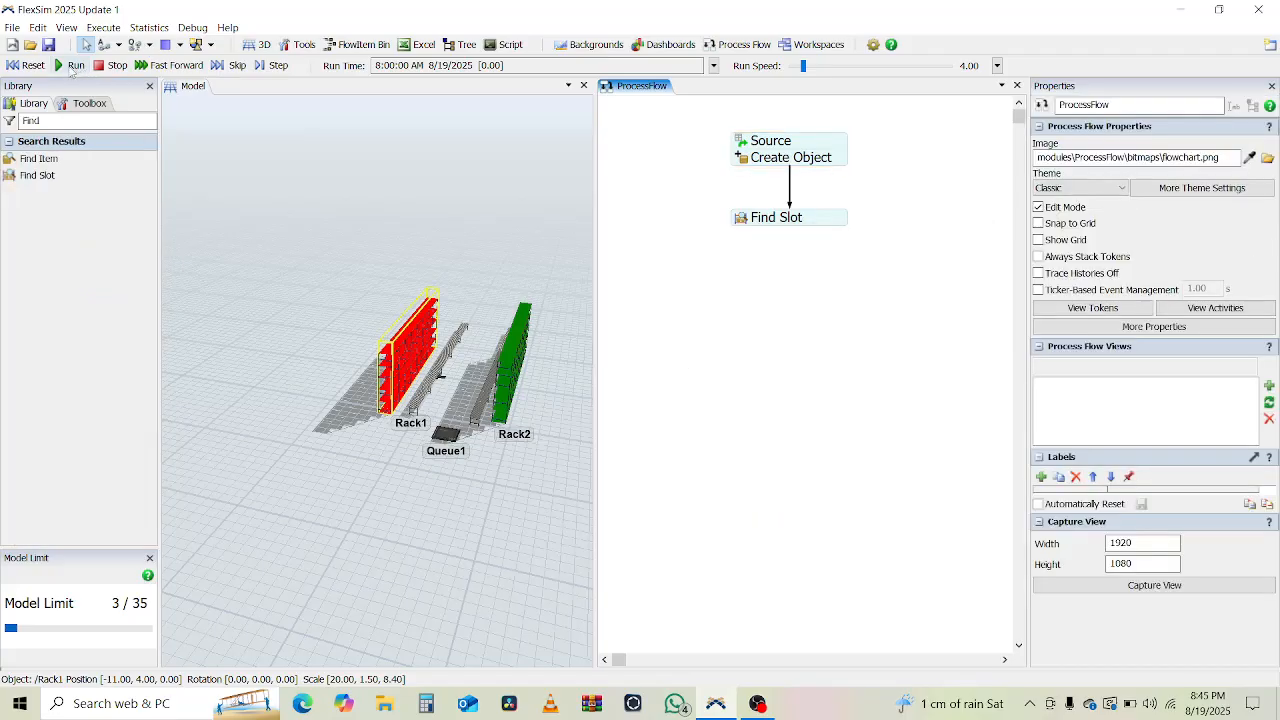
Run the model and inspect the token stuck at Find Slot amid prodCat console errors.
left_click(72, 67)
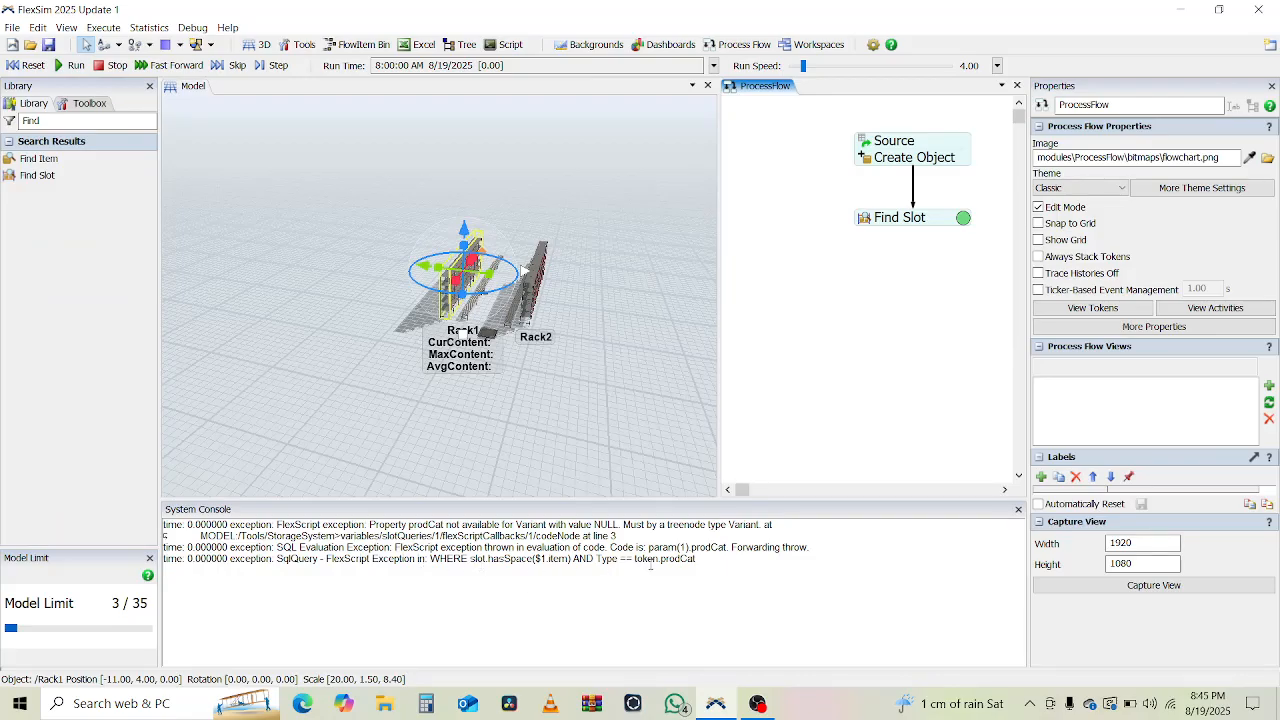
left_click(961, 219)
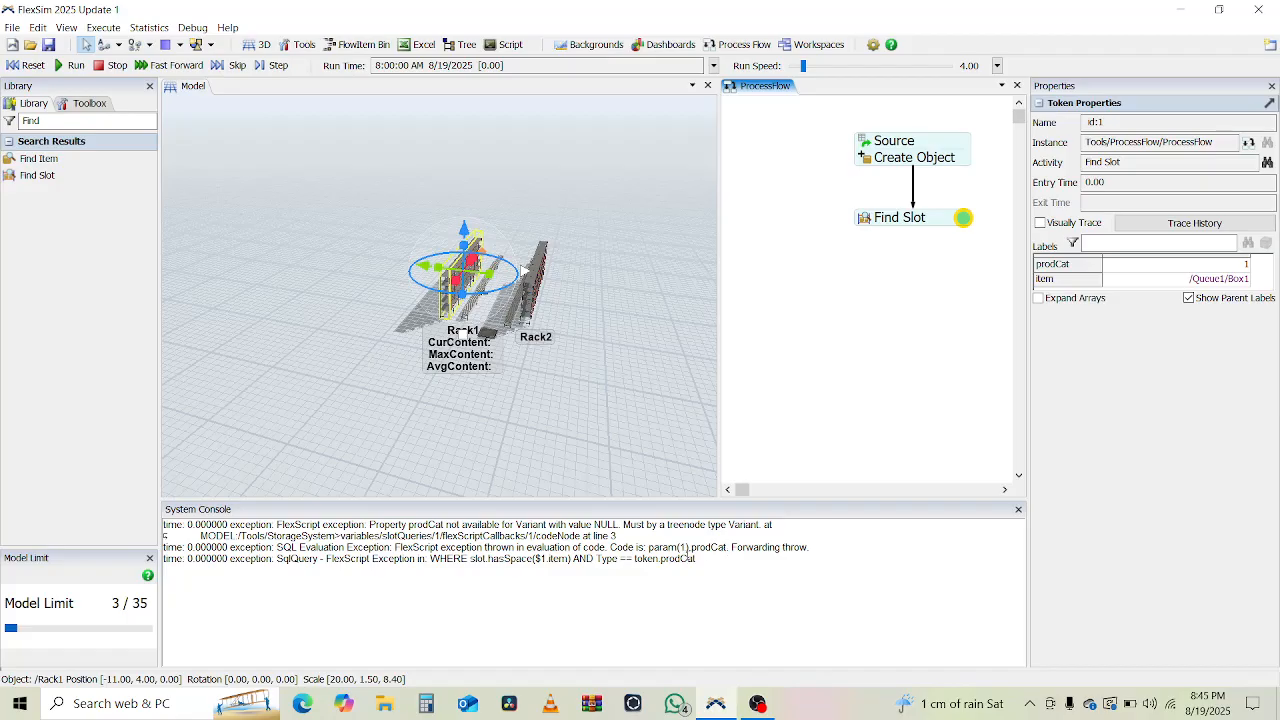
Reset the model and change the Find Slot query to use $1 in place of token.
left_click(29, 65)
double_click(868, 228)
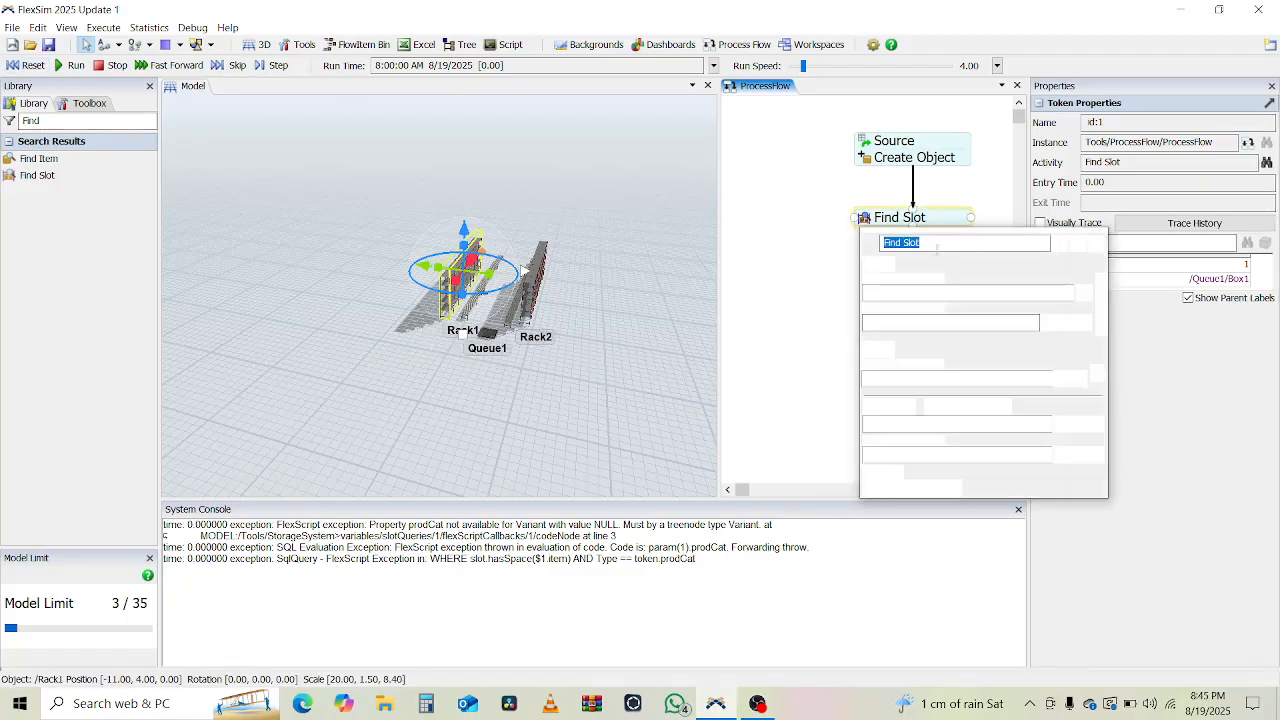
left_click(1068, 291)
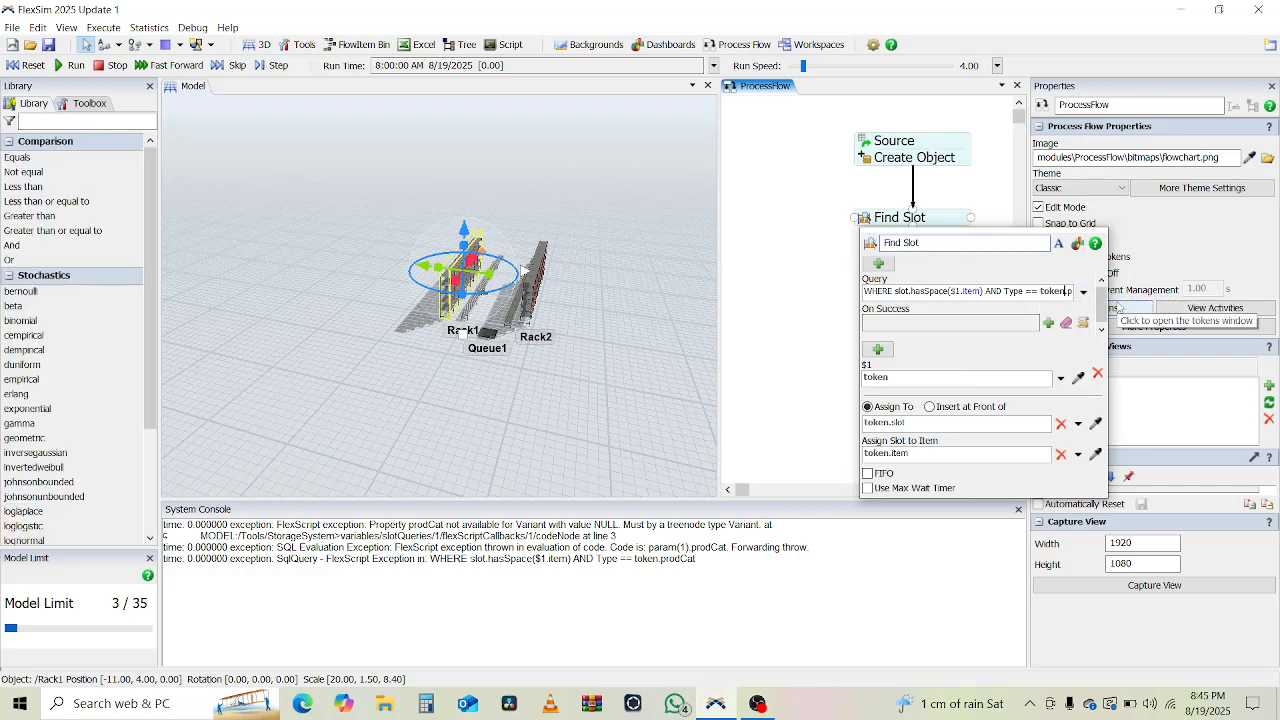
key("ctrl+shift+Left")
type("$1")
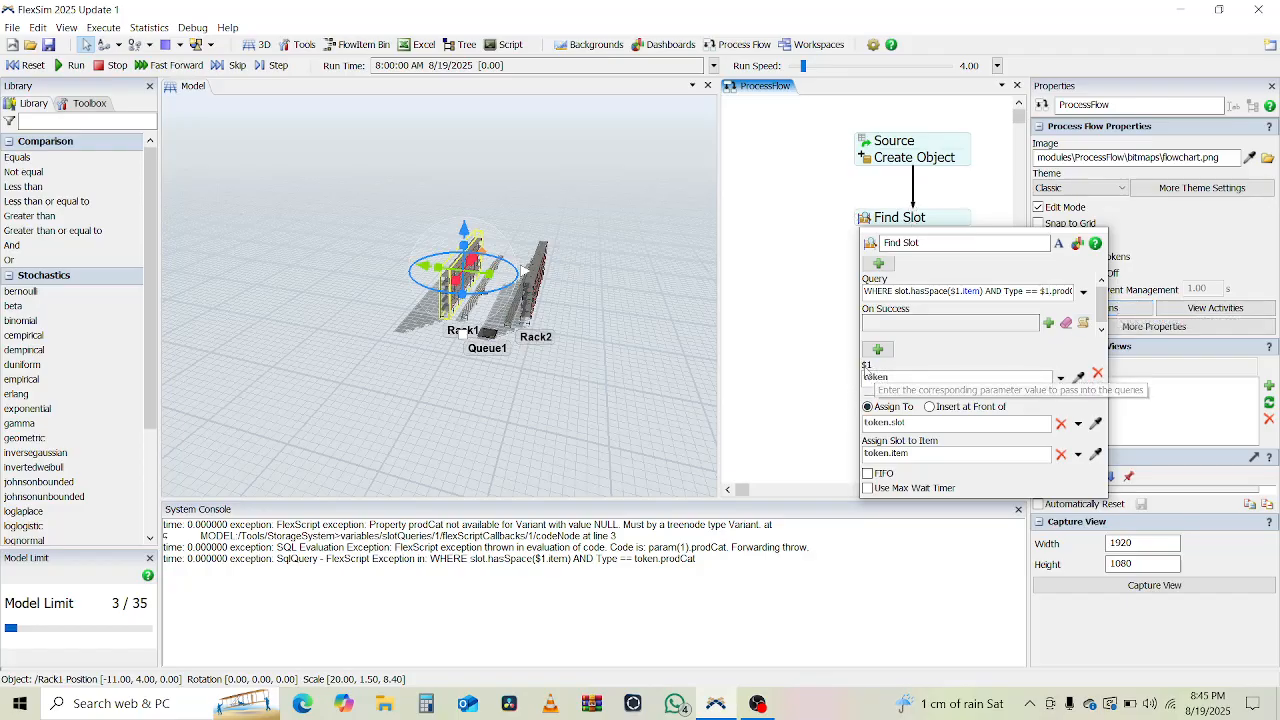
left_click(737, 262)
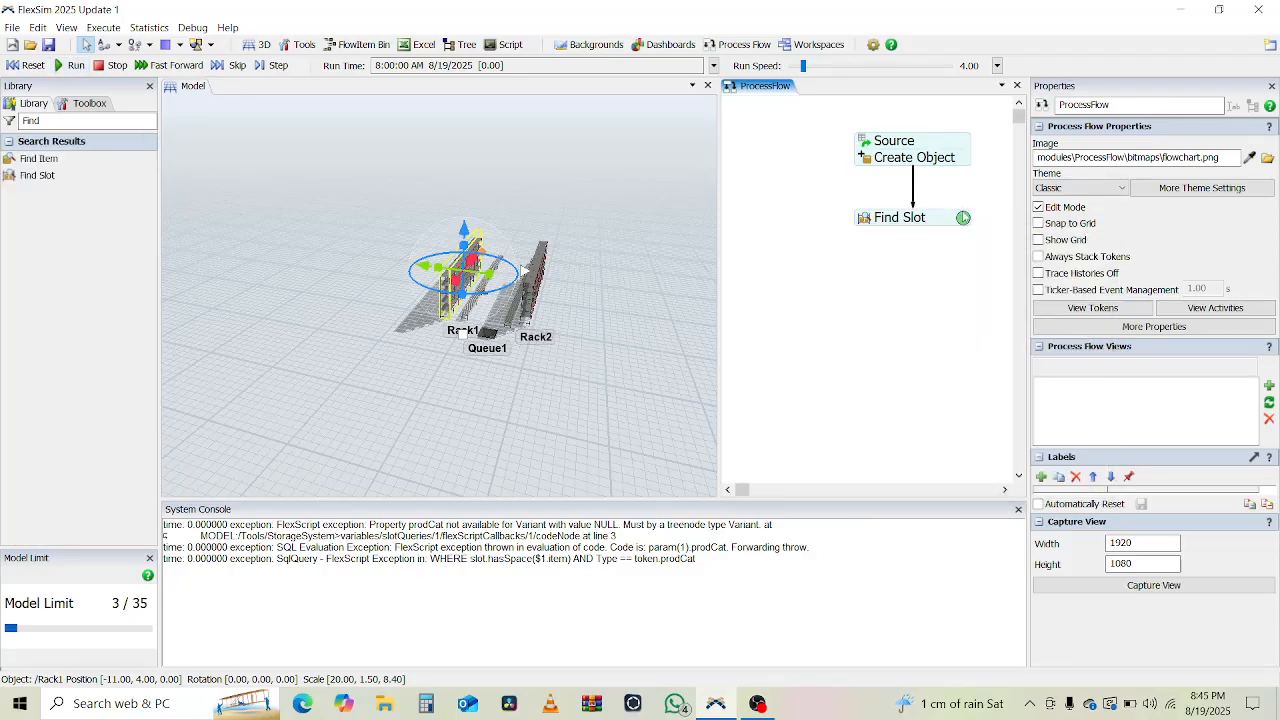
Check the waiting token's prodCat, item and slot labels, then reset the model.
left_click(963, 217)
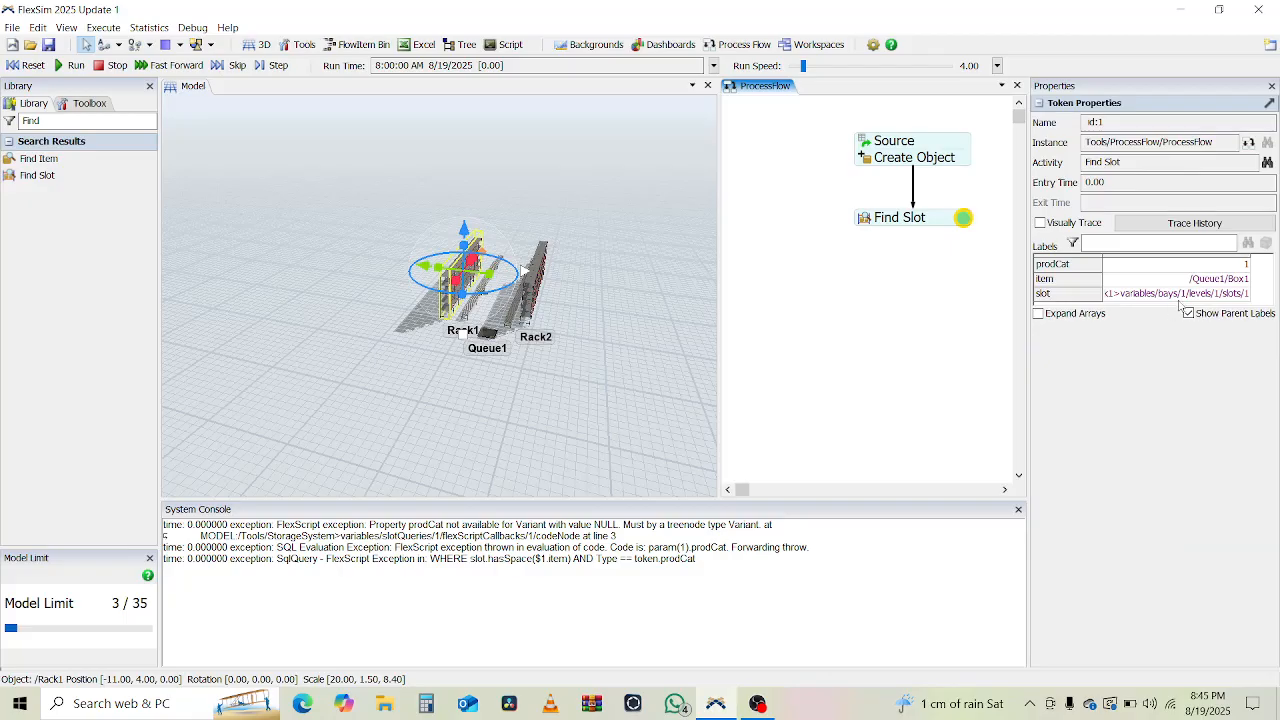
scroll(519, 315, "up", 5)
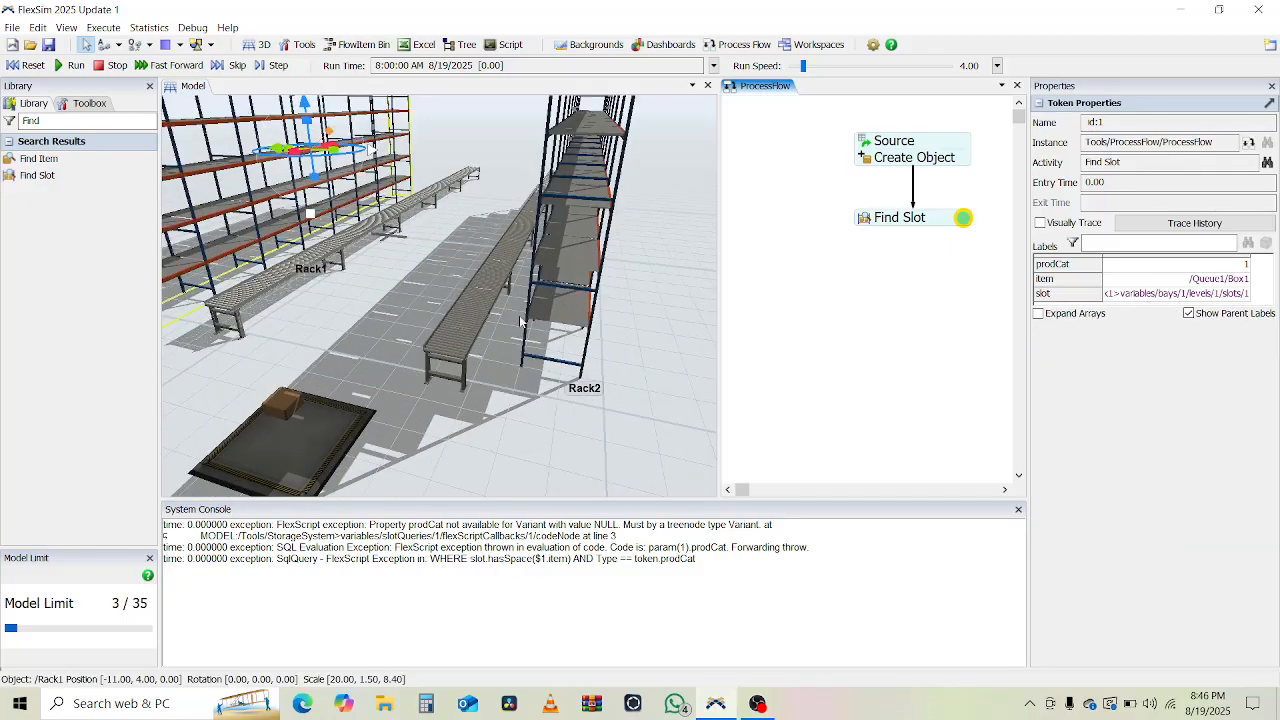
scroll(519, 315, "down", 5)
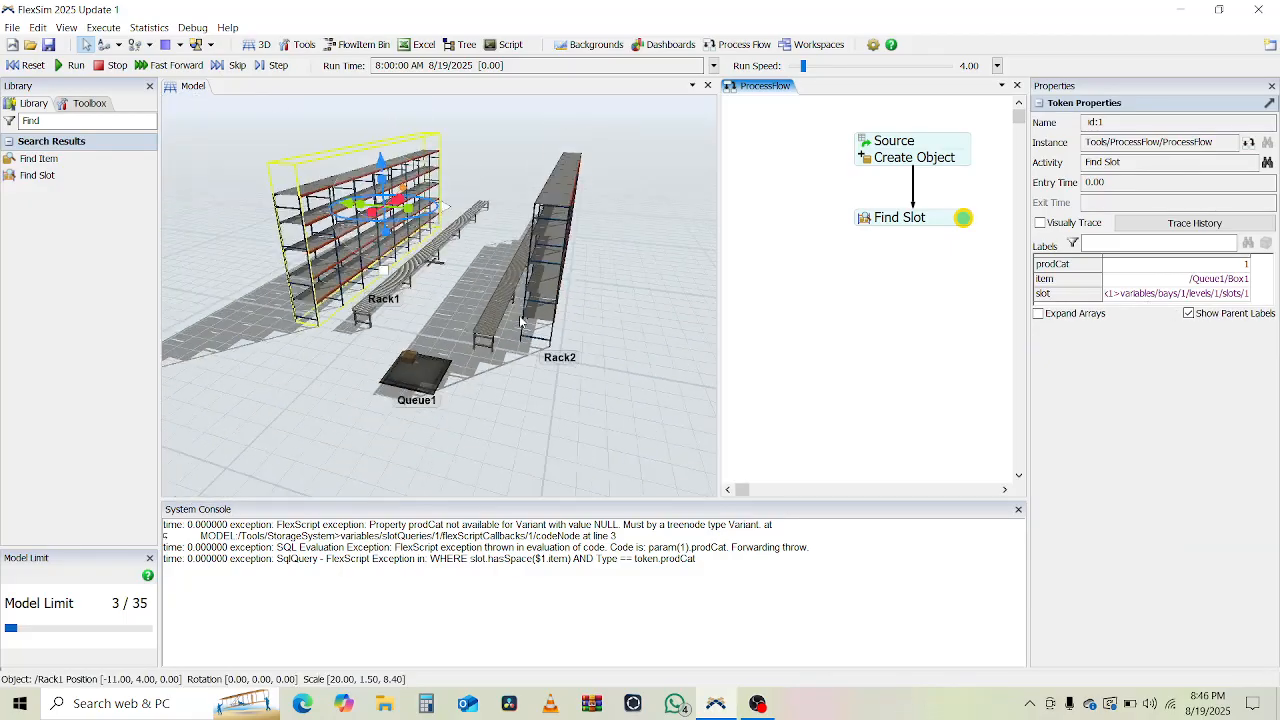
left_click(27, 65)
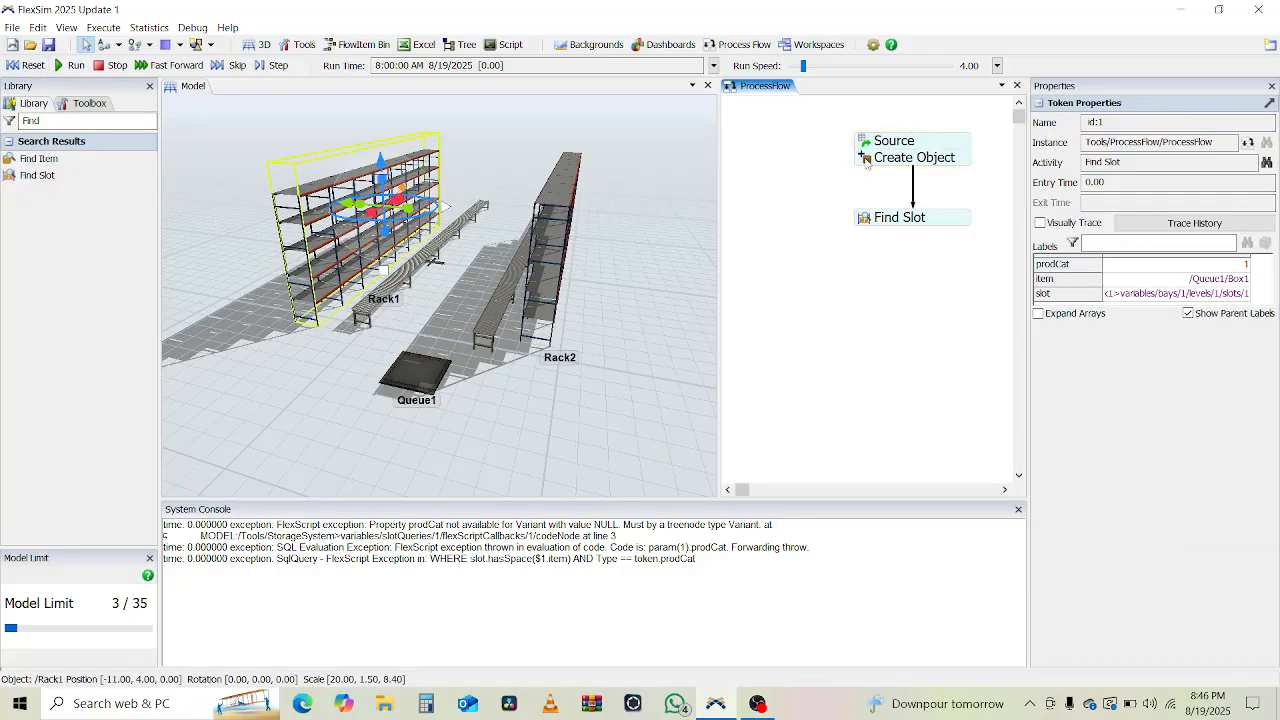
double_click(866, 164)
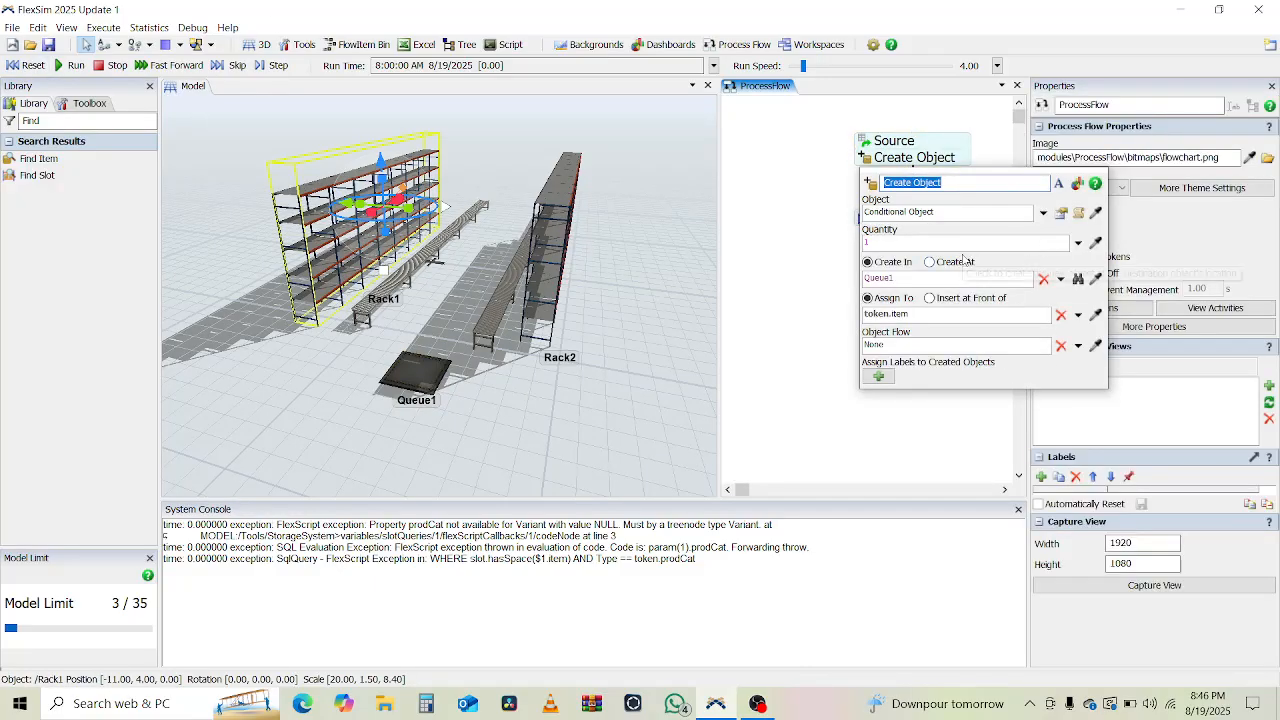
Set the Source activity's arrival quantity to 3000.
left_click(876, 126)
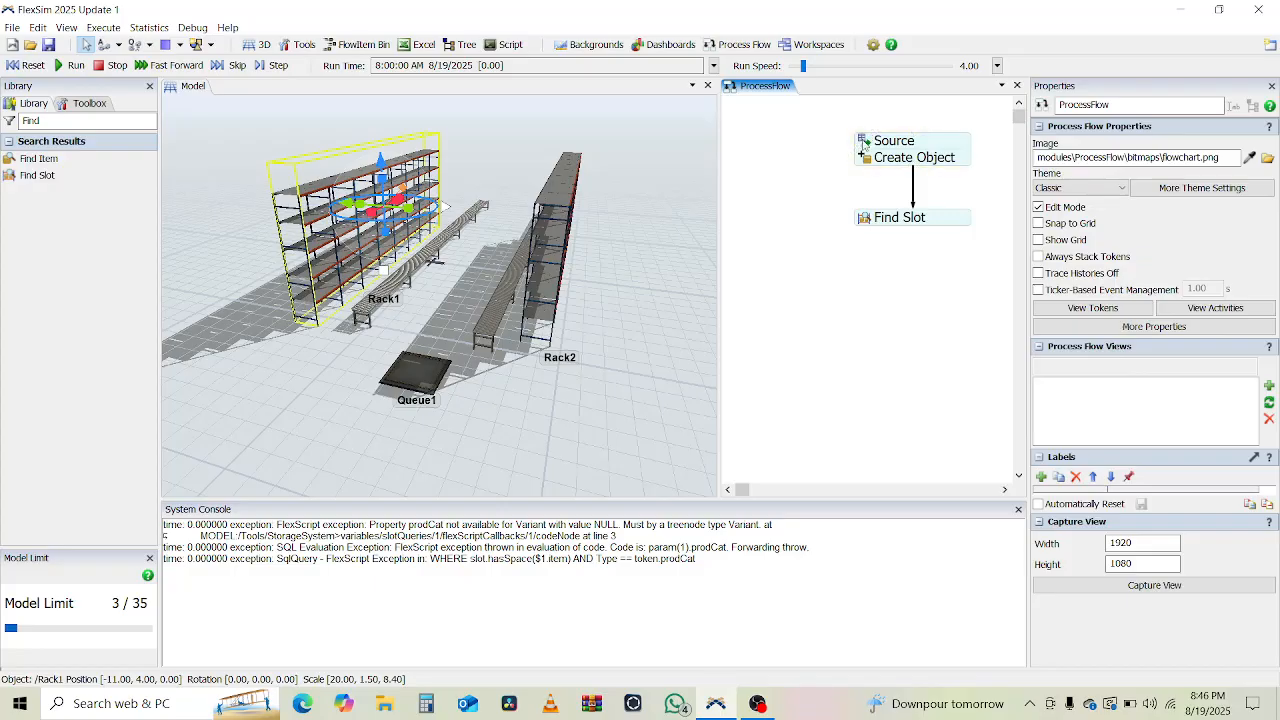
double_click(890, 141)
double_click(1064, 303)
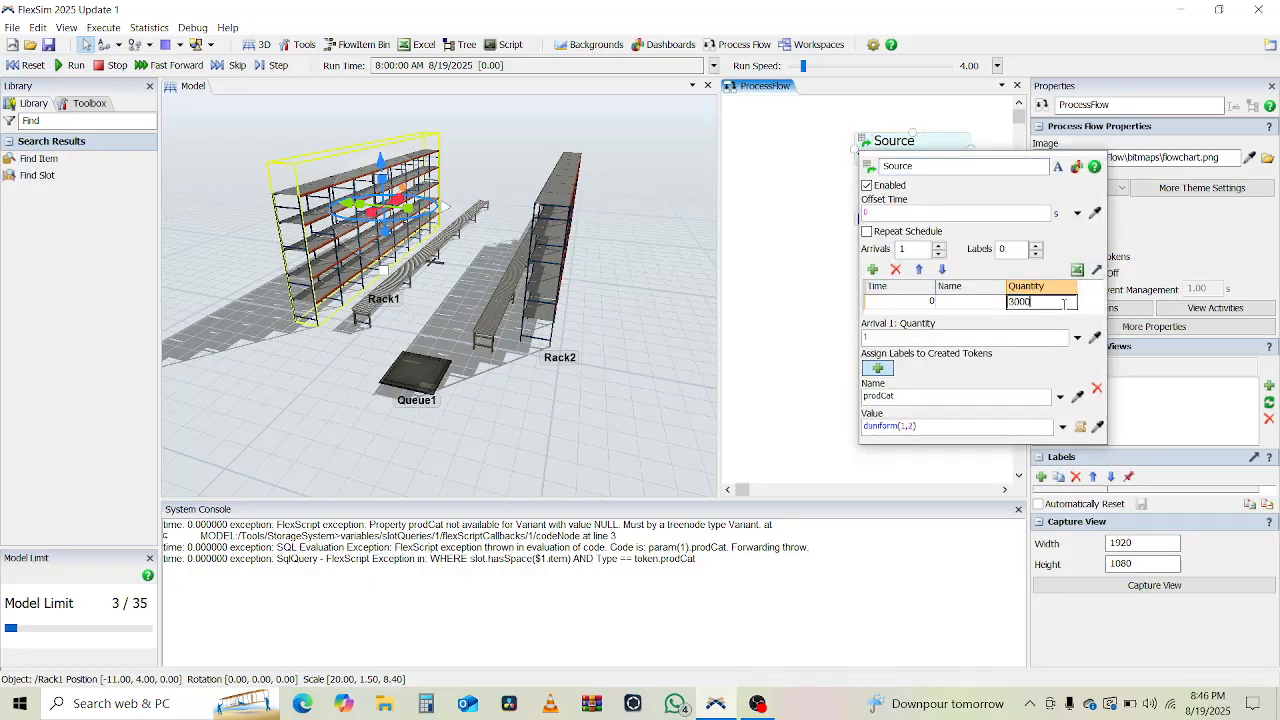
type("3000")
left_click(835, 297)
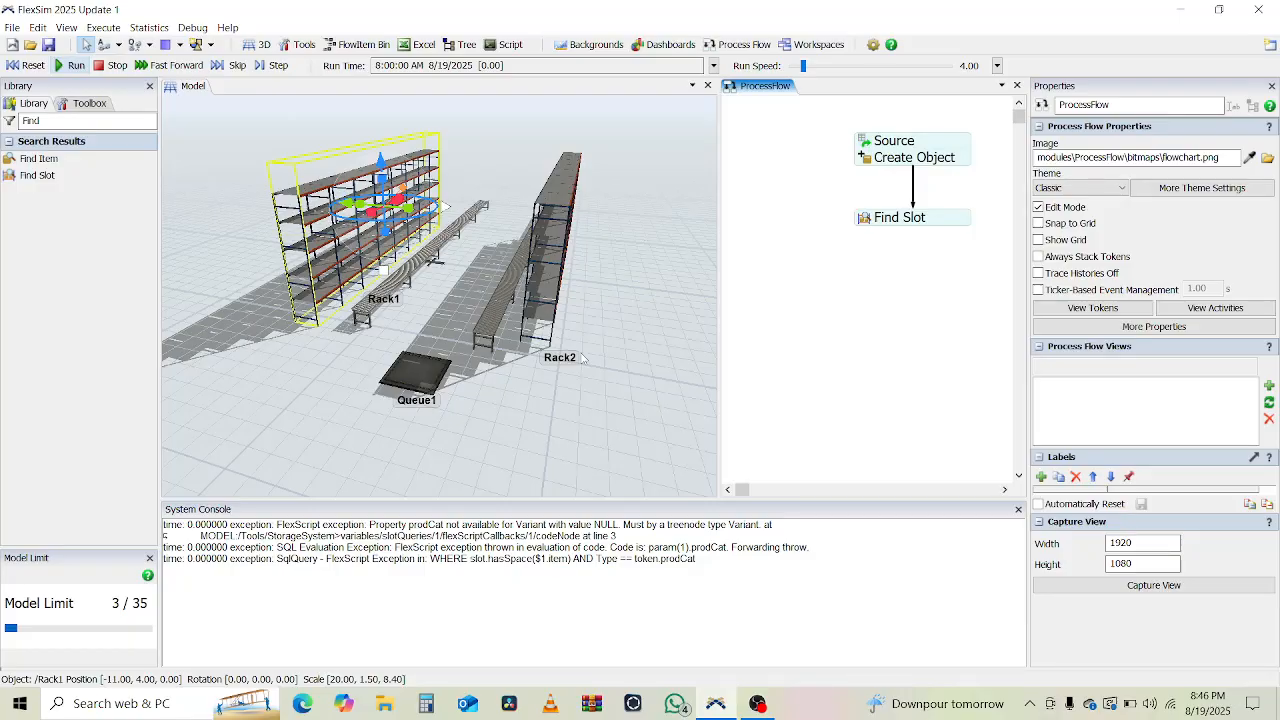
Run the model, inspect one token waiting at Find Slot, then reset to clear the boxes.
key("space")
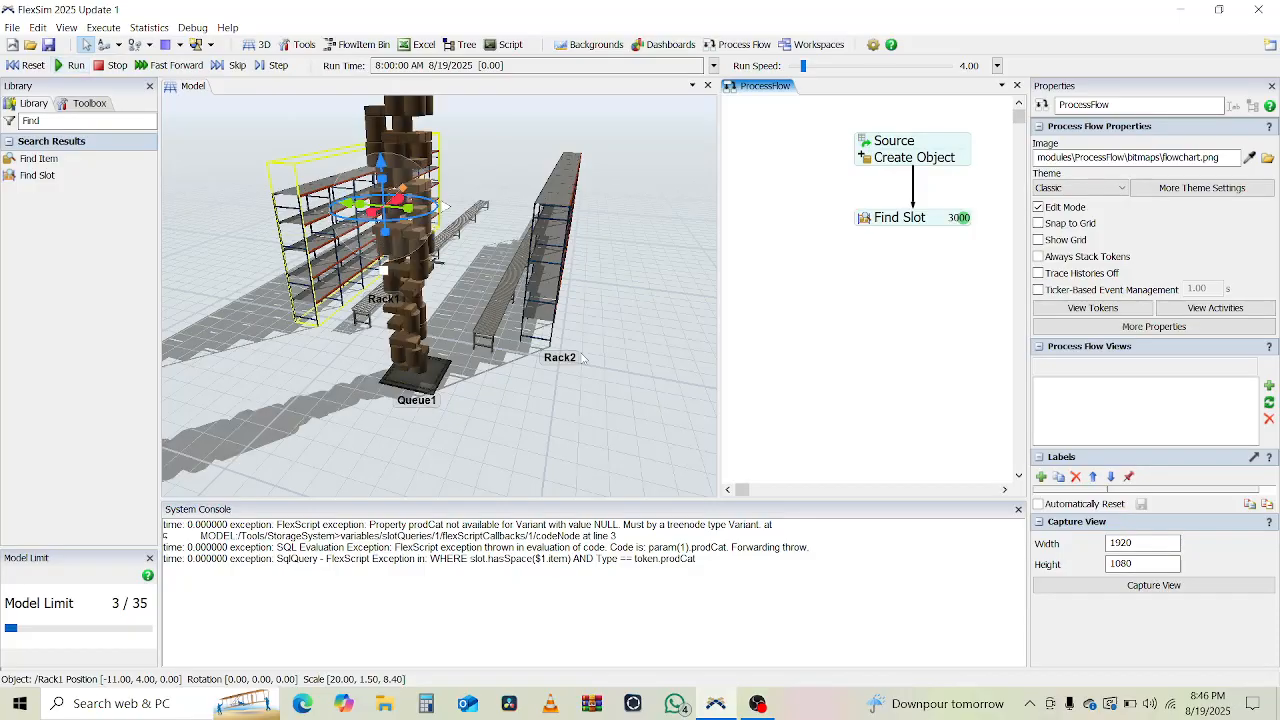
scroll(485, 306, "up", 6)
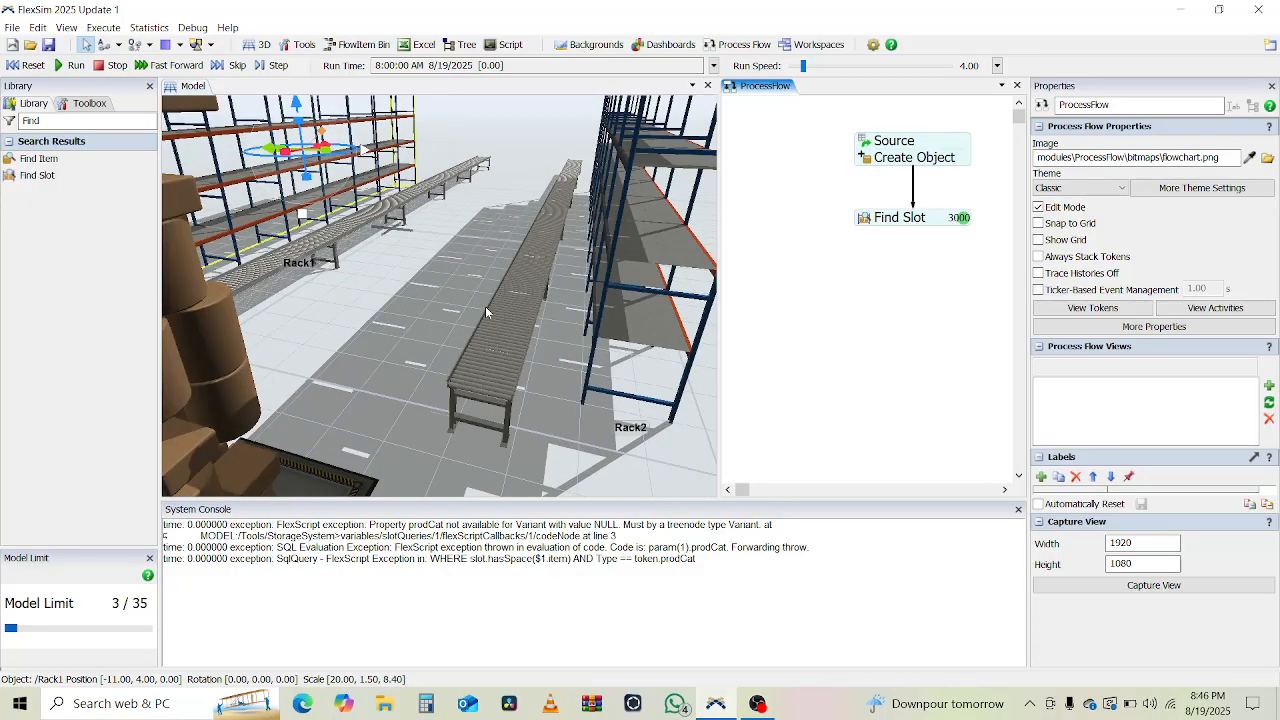
scroll(485, 306, "down", 5)
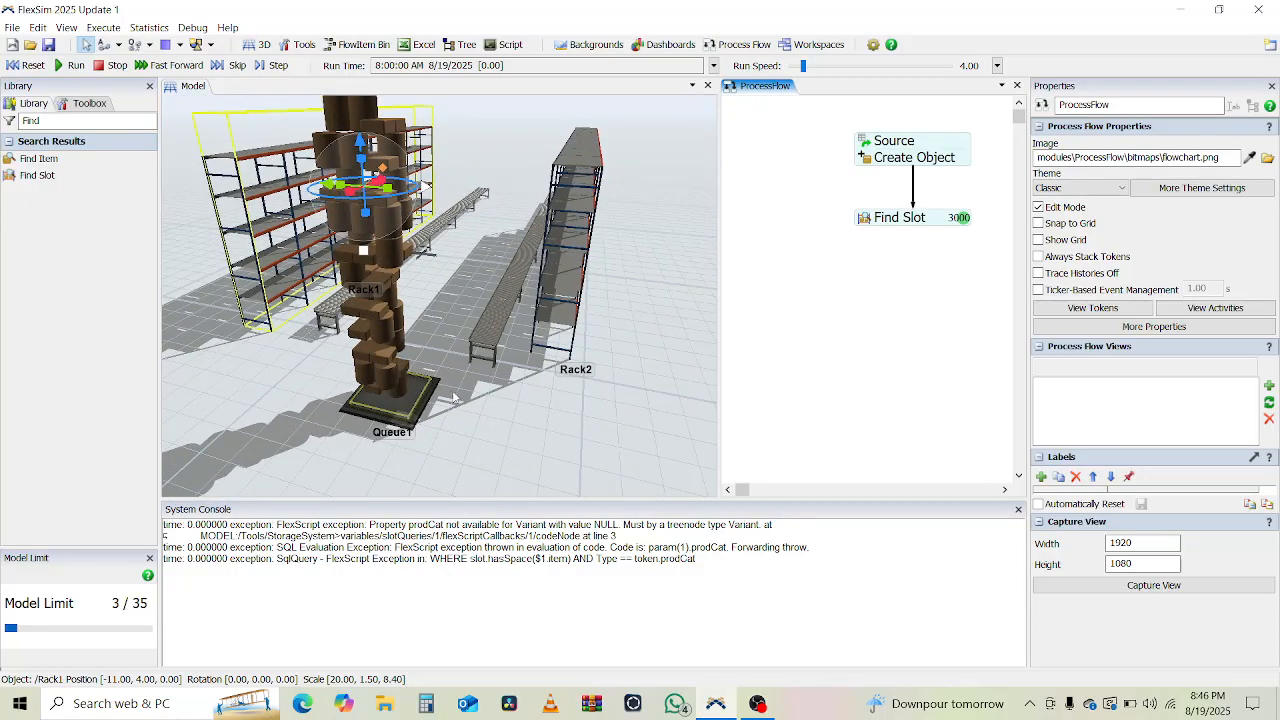
left_click(963, 219)
left_click(915, 368)
left_click(22, 66)
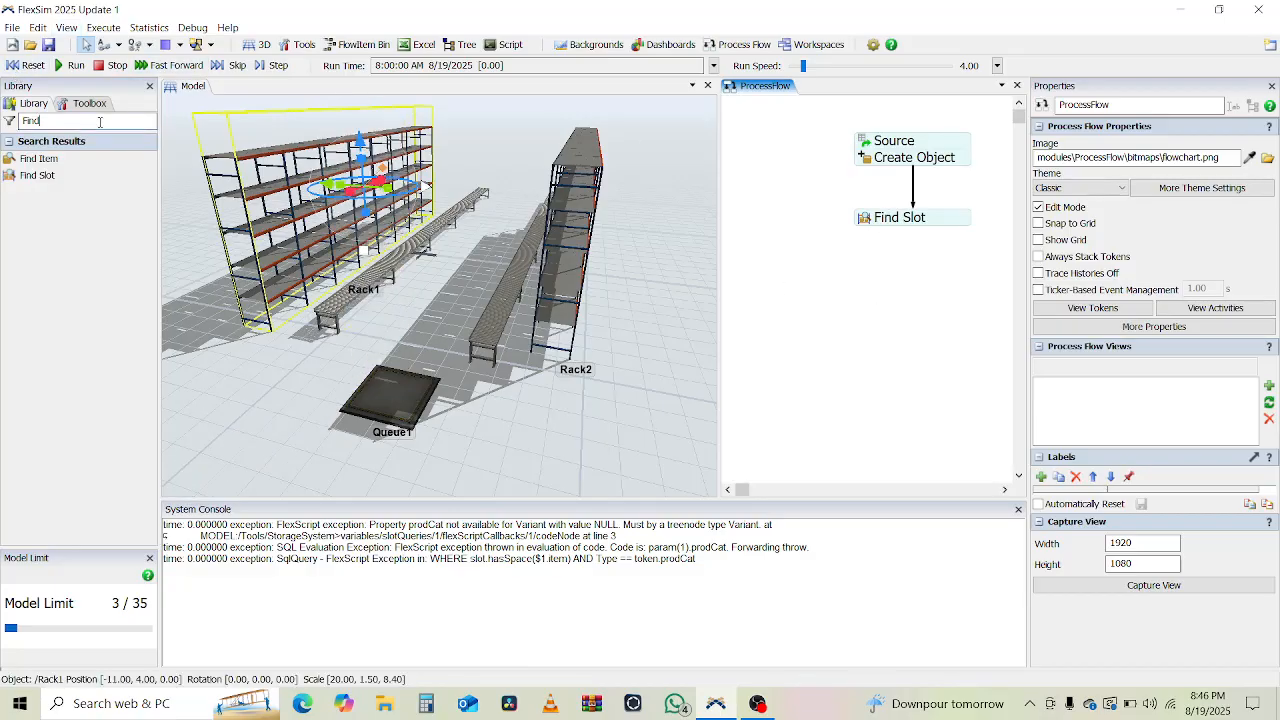
Place a Move Object activity from the Library beneath Find Slot.
left_click(100, 122)
type("move")
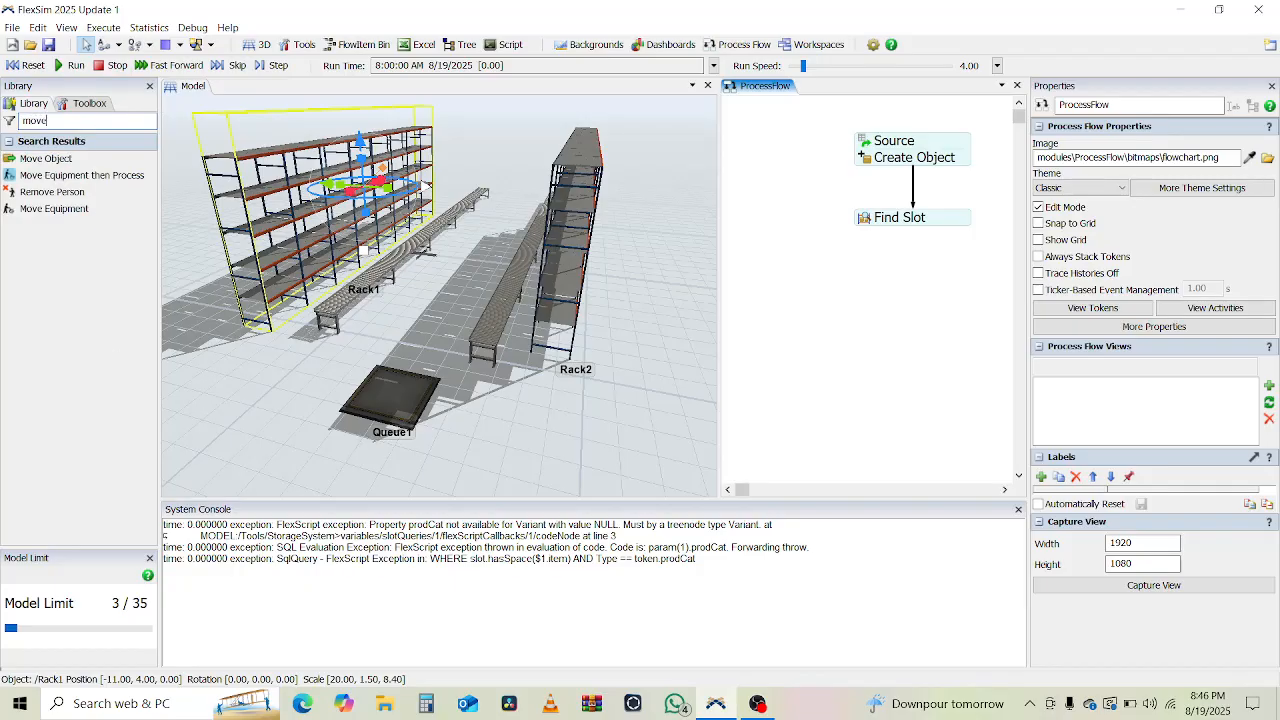
left_click(60, 158)
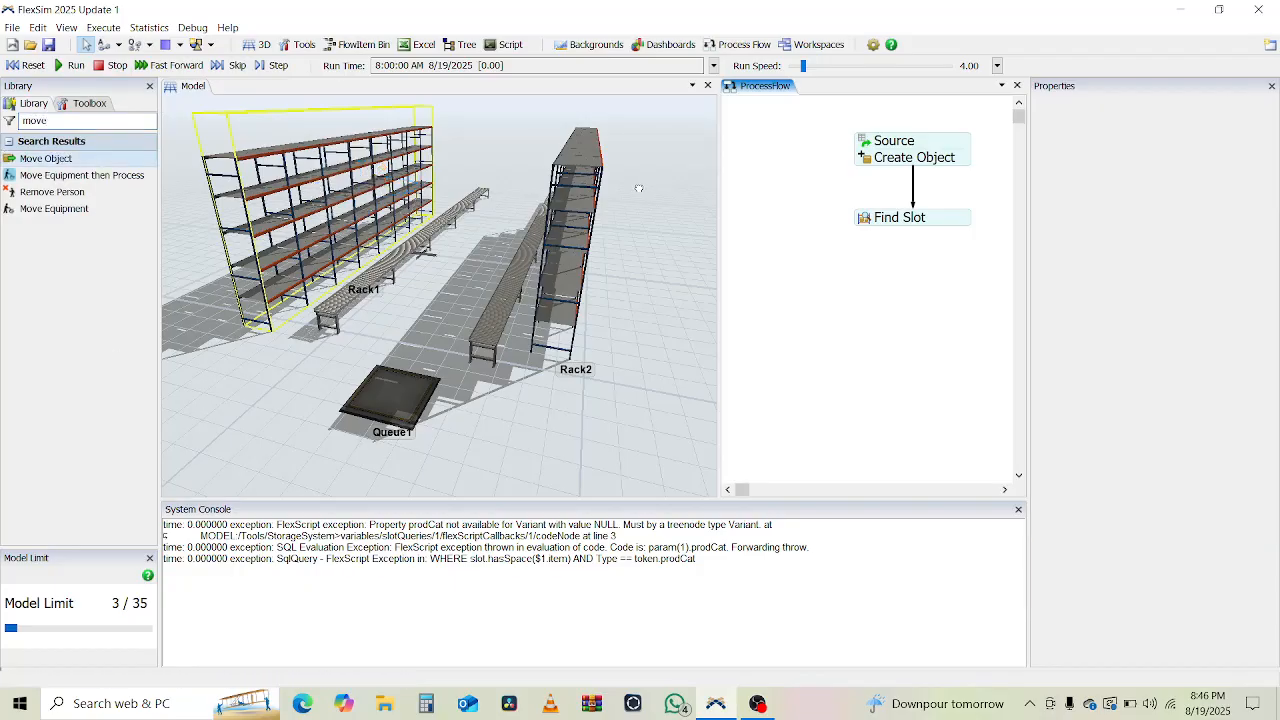
left_click(886, 275)
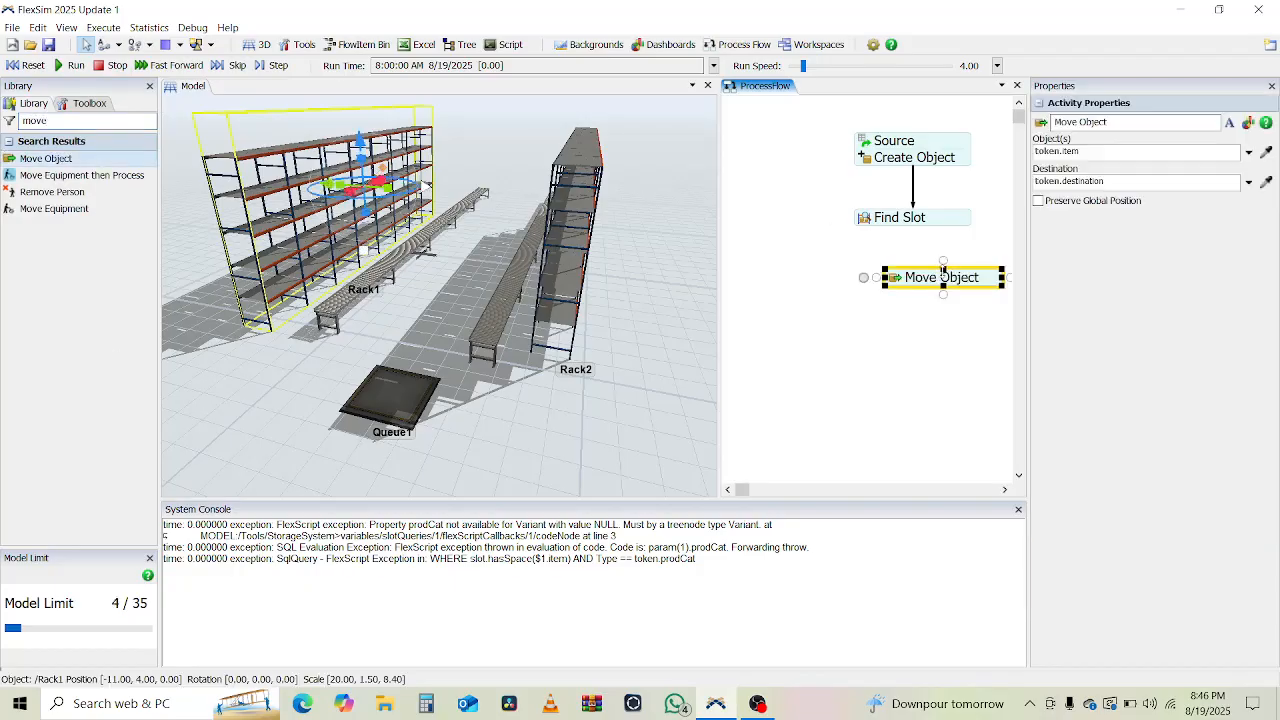
left_click_drag(931, 281, 900, 243)
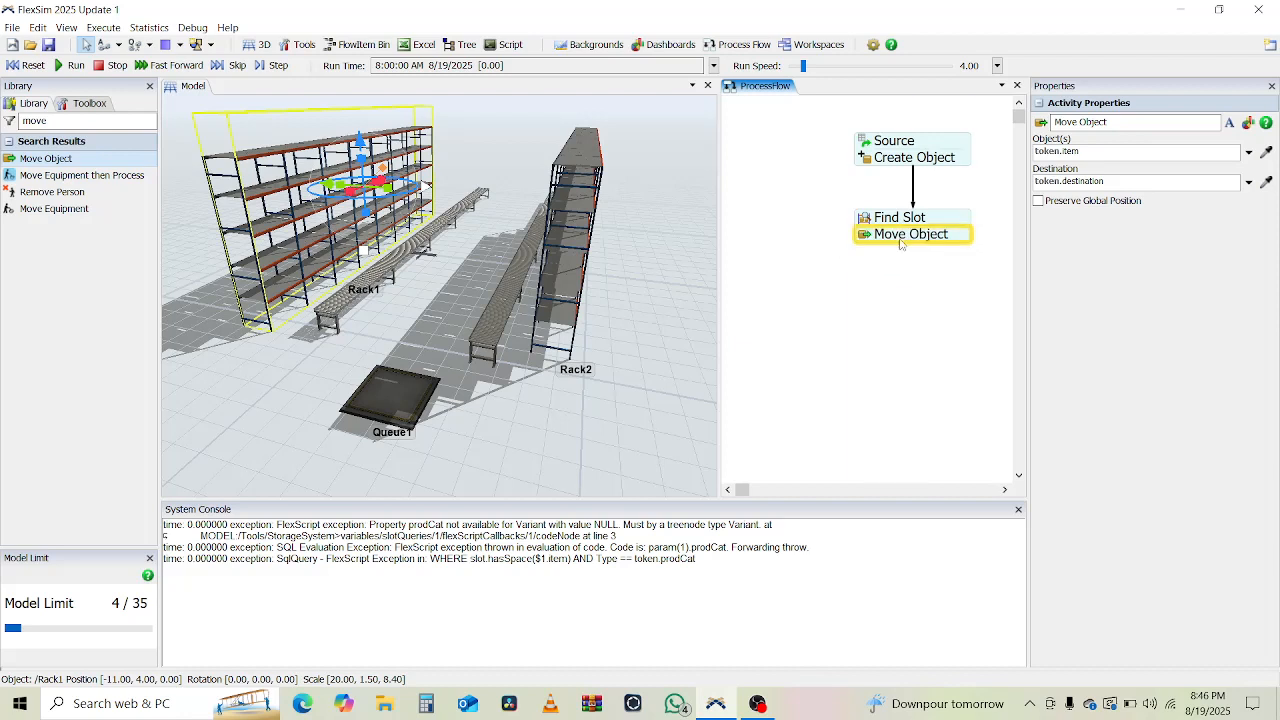
Set the Move Object destination to token.slot.as(Storage.Slot).storageObject.
double_click(867, 238)
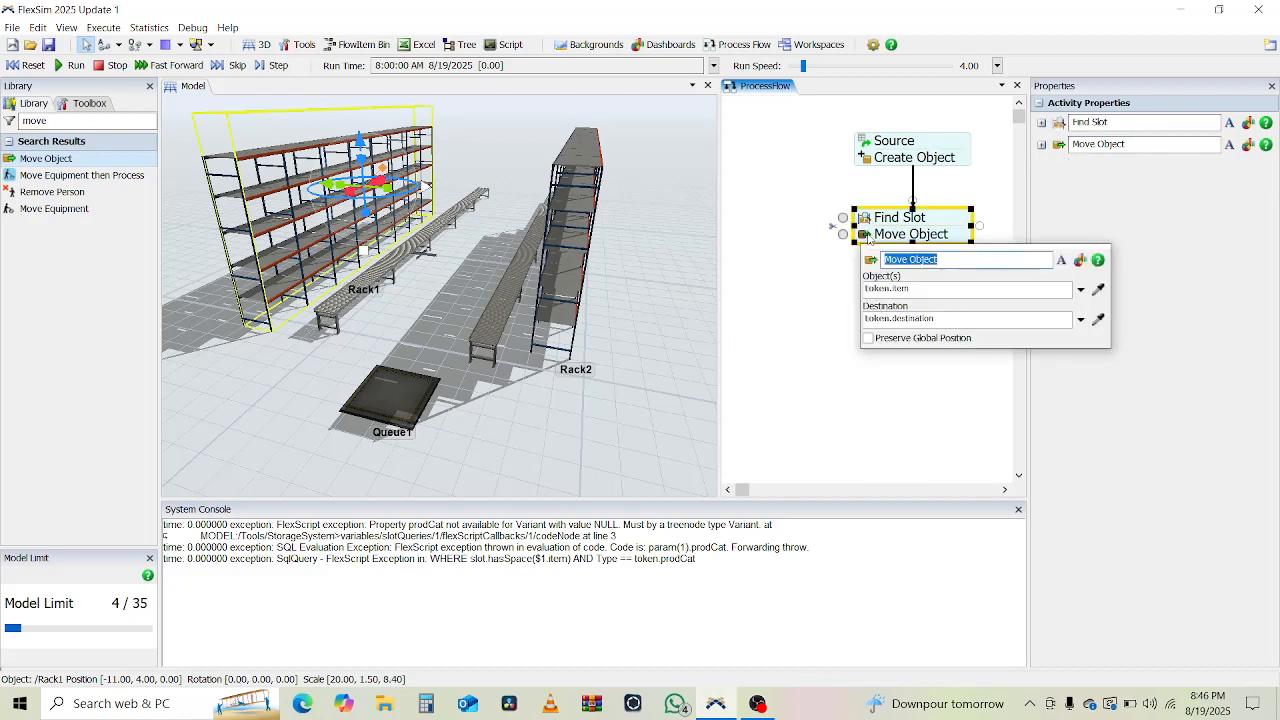
left_click(947, 316)
double_click(947, 317)
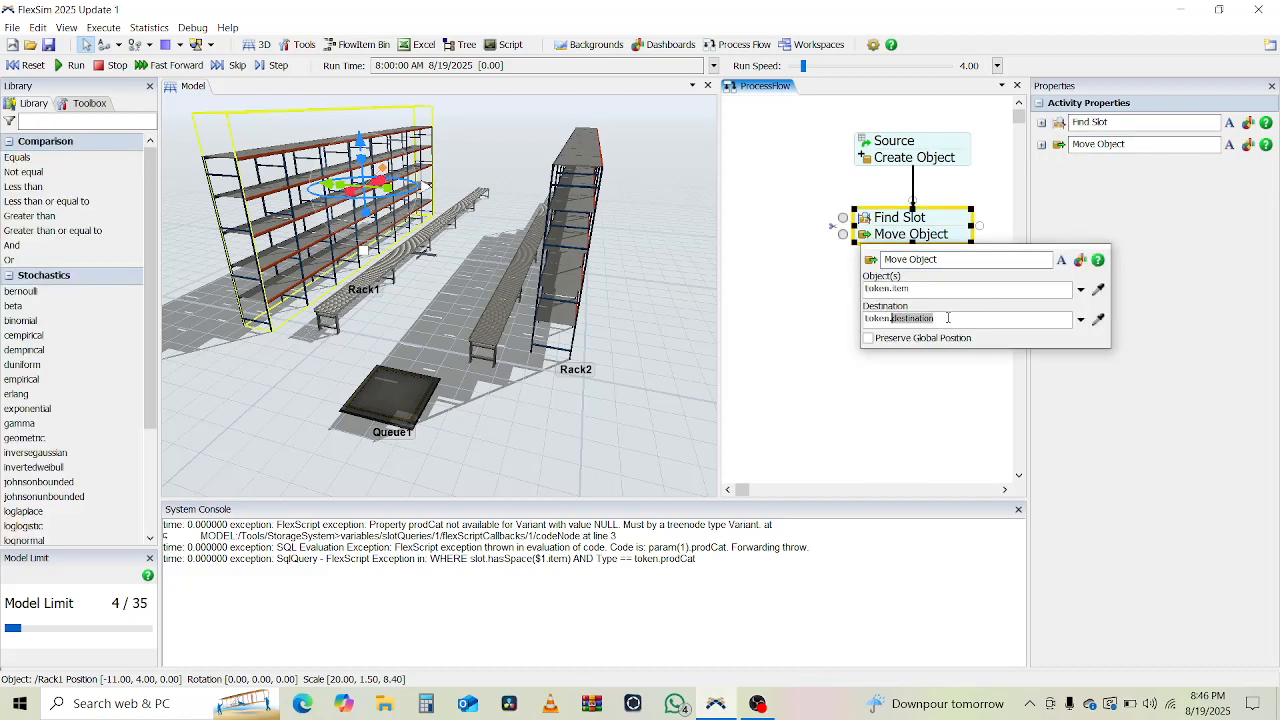
type("slot.as(Stor")
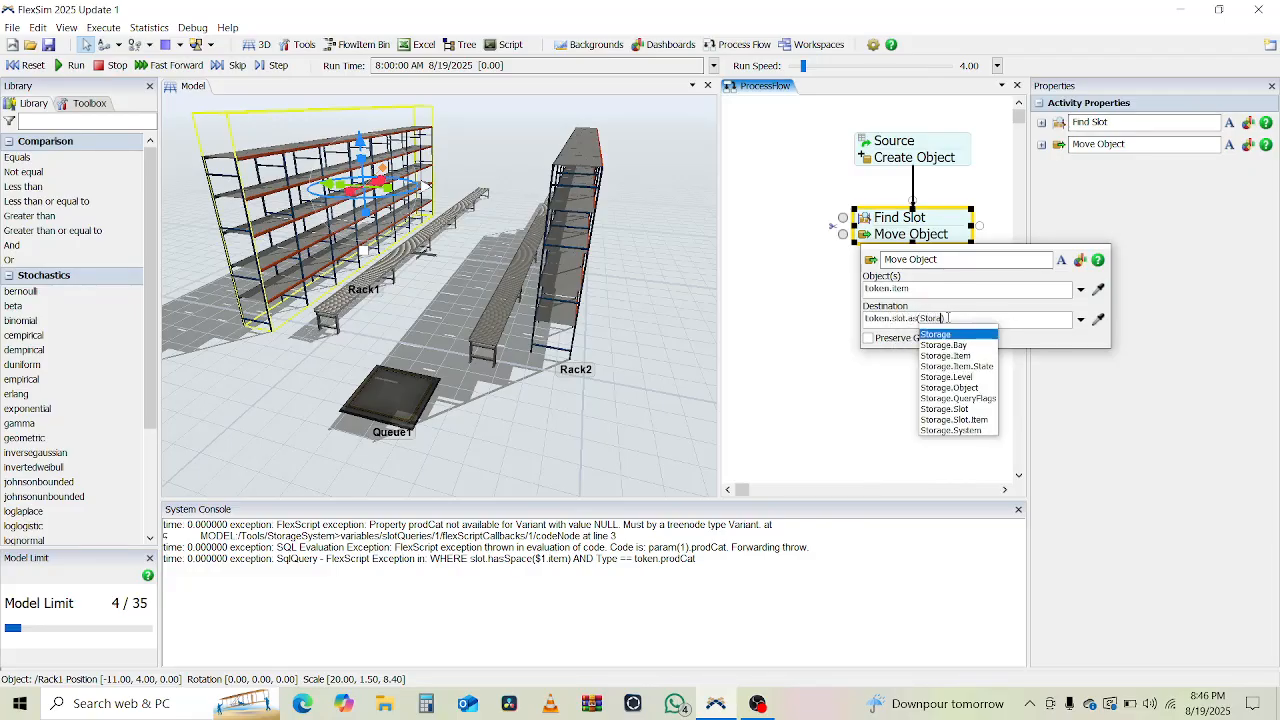
type("a")
key("Down")
key("Down")
key("Down")
key("Down")
key("Down")
key("Down")
key("Down")
key("Return")
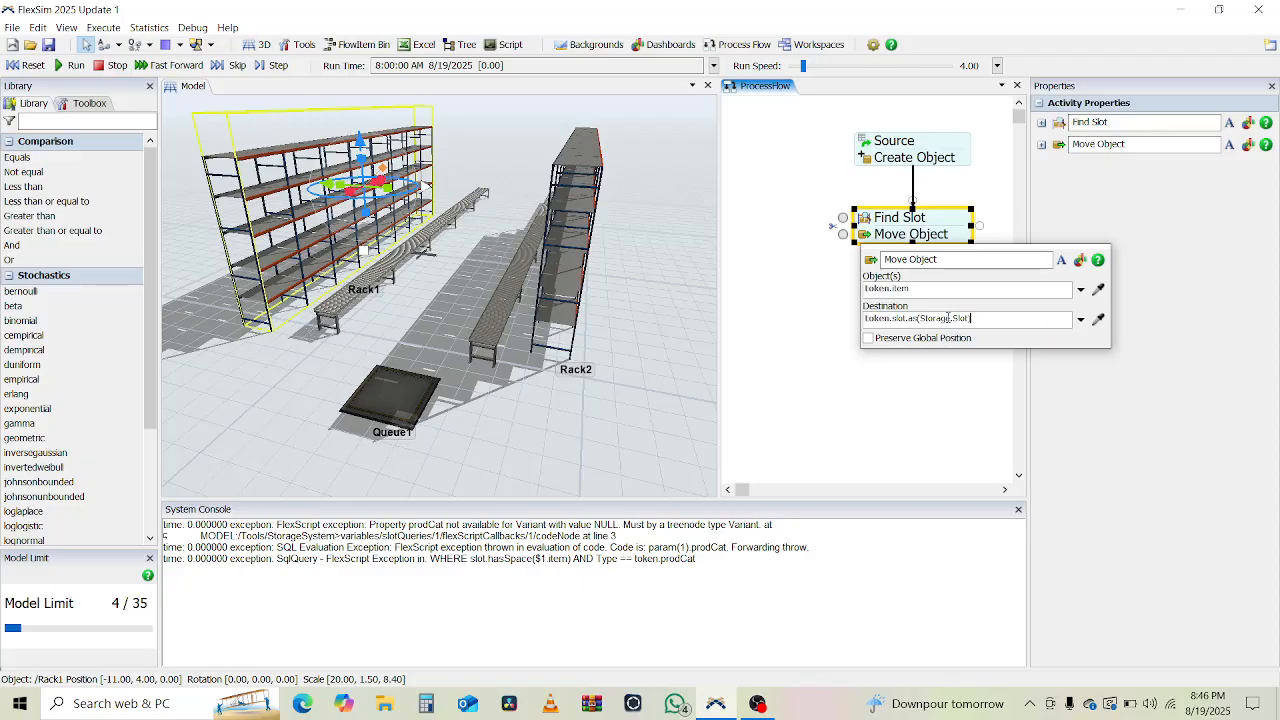
type(".storageObject")
key("Return")
Run the model, orbit around the box-filled racks and Queue1, then reset it.
left_click(786, 318)
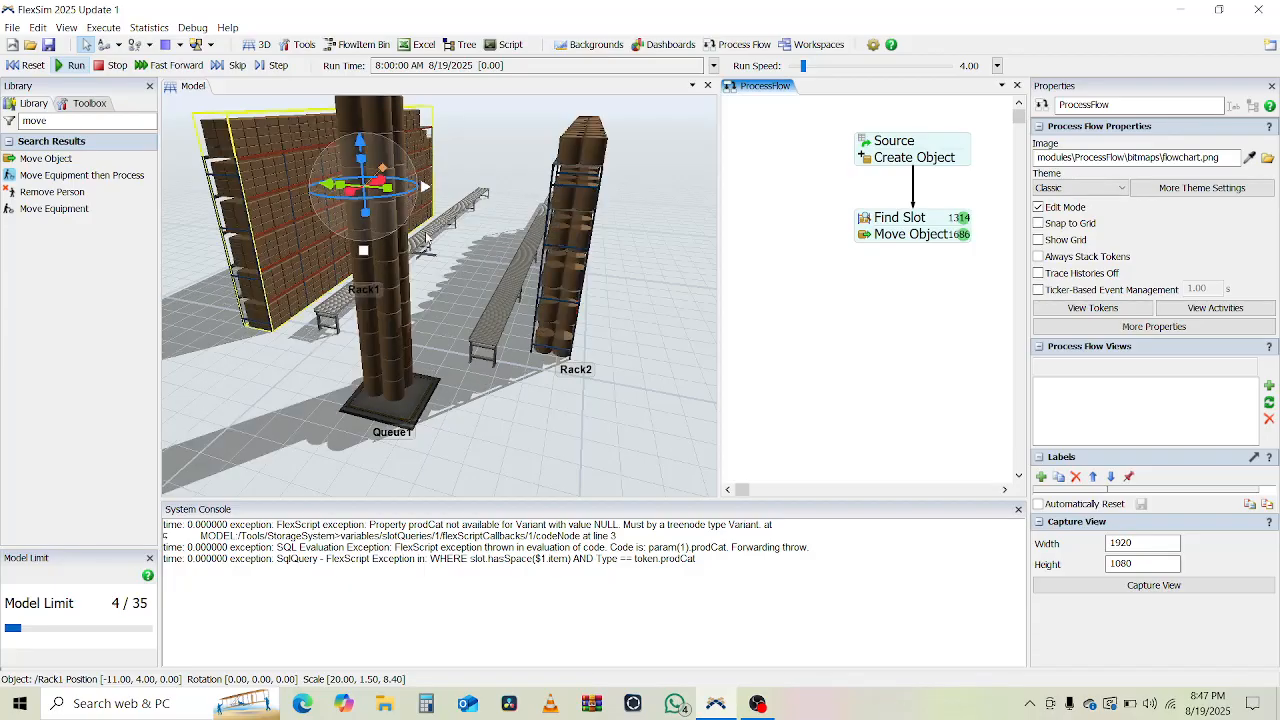
scroll(687, 384, "down", 3)
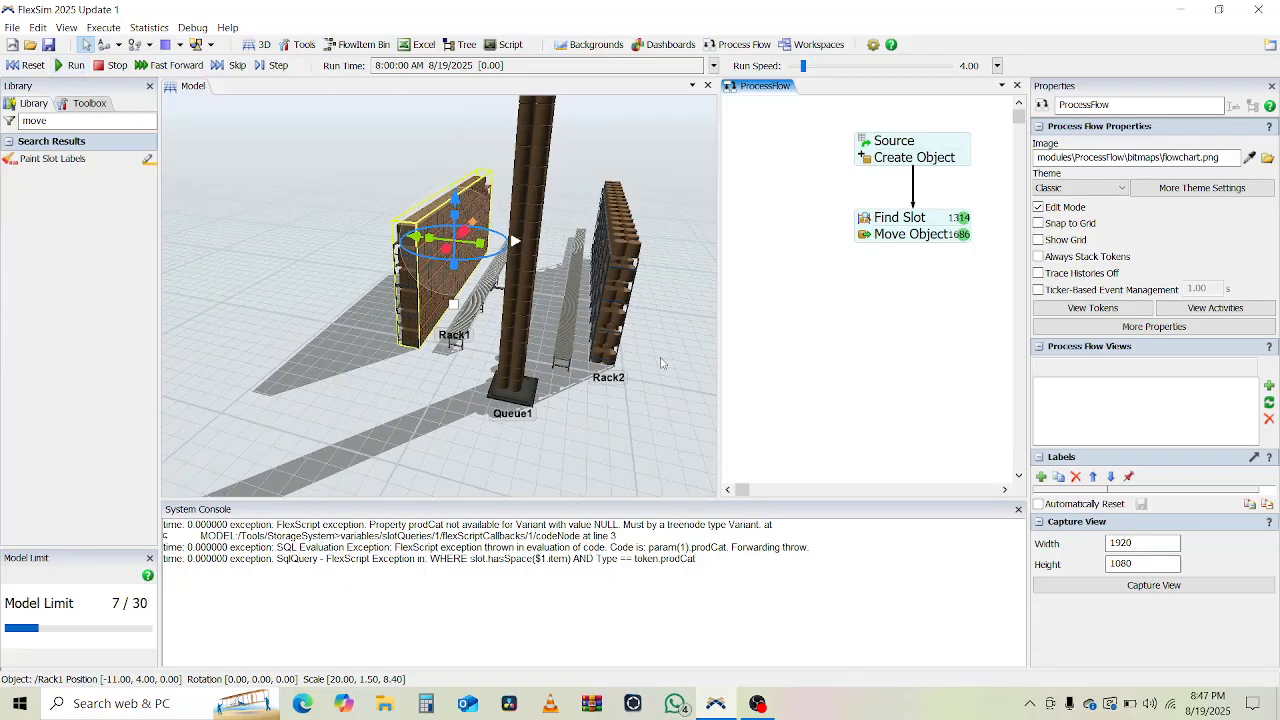
mouse_move(618, 379)
right_mouse_down()
mouse_move(605, 396)
mouse_move(510, 415)
mouse_move(505, 402)
mouse_move(624, 360)
mouse_move(608, 365)
right_mouse_up()
right_click_drag(601, 369, 473, 281)
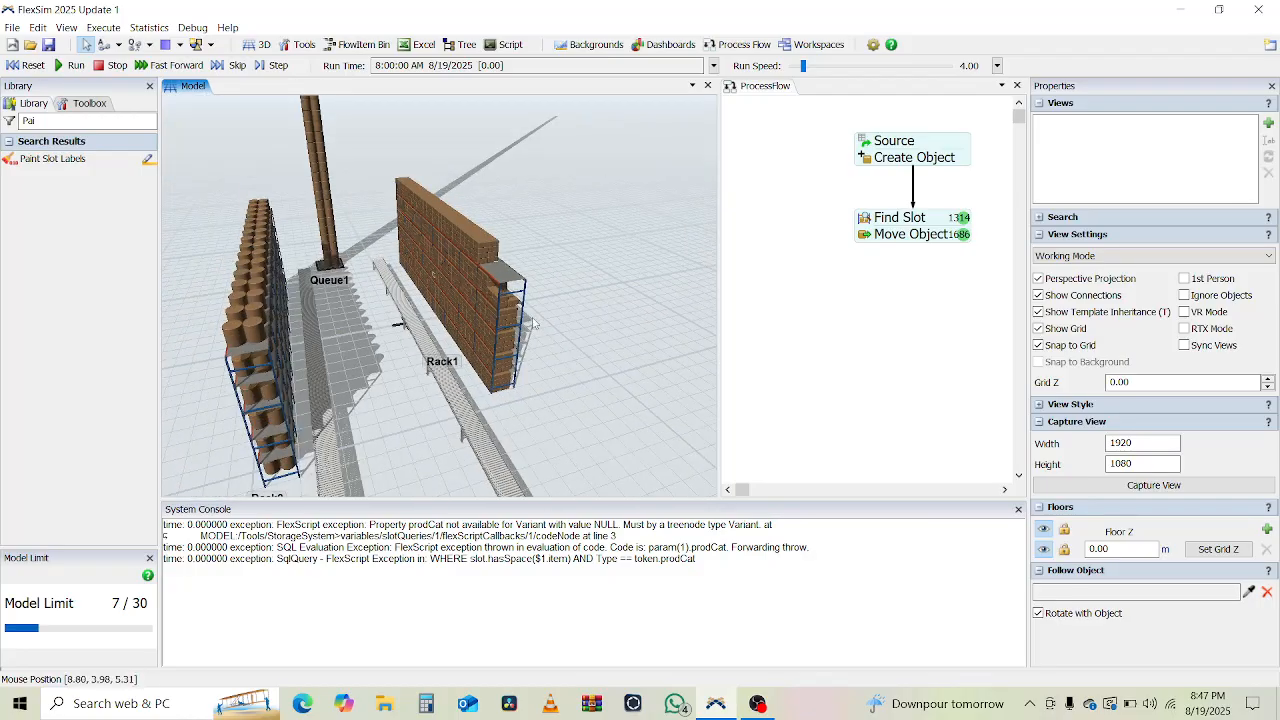
right_click_drag(368, 371, 449, 373)
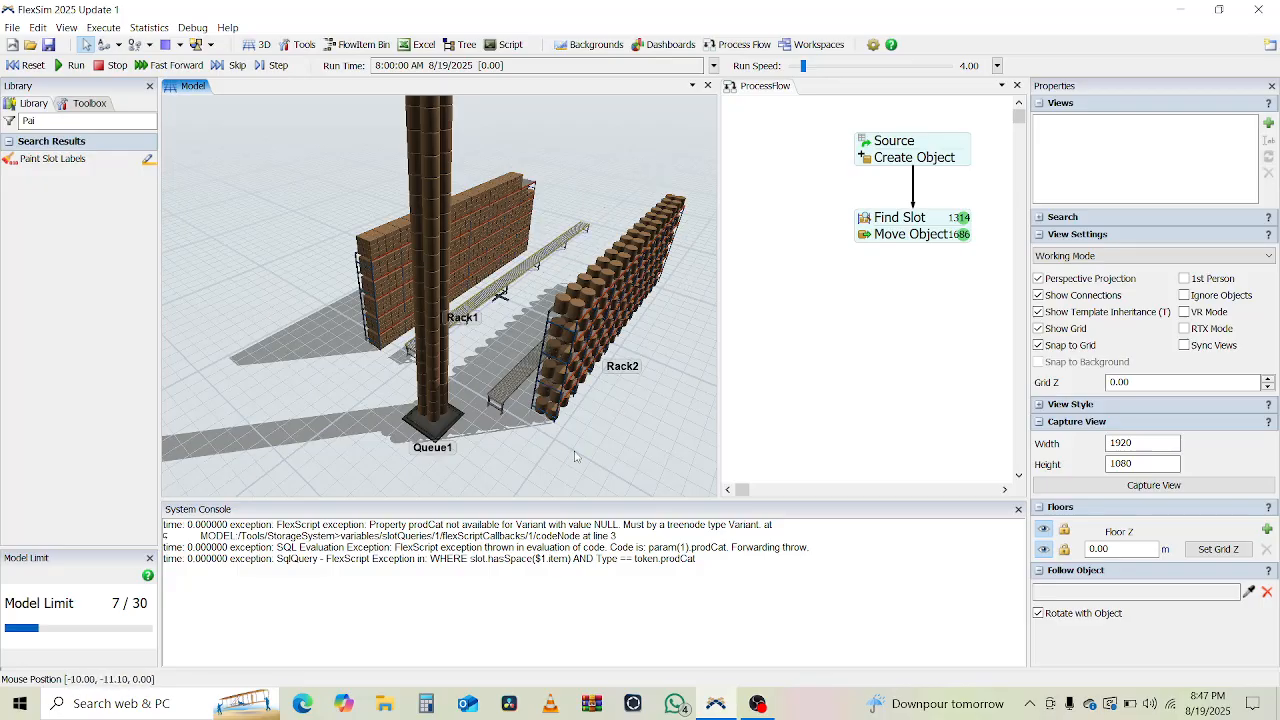
right_click_drag(575, 456, 590, 451)
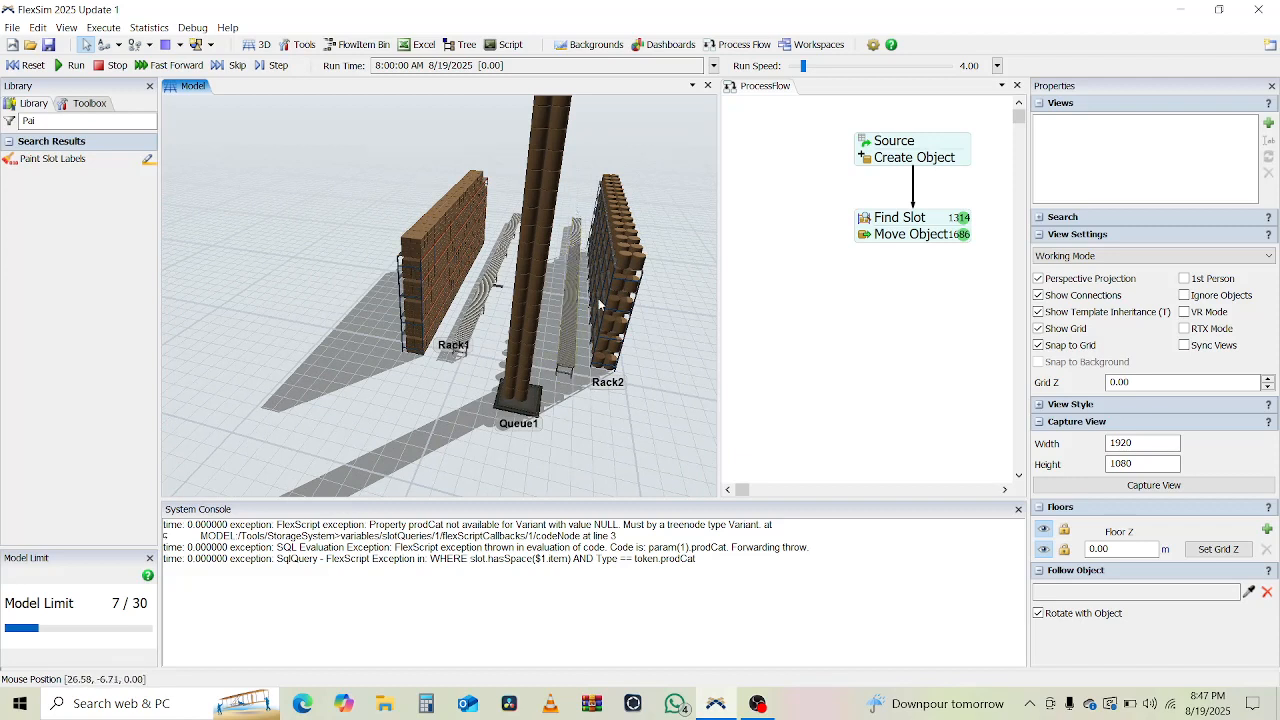
left_click(27, 65)
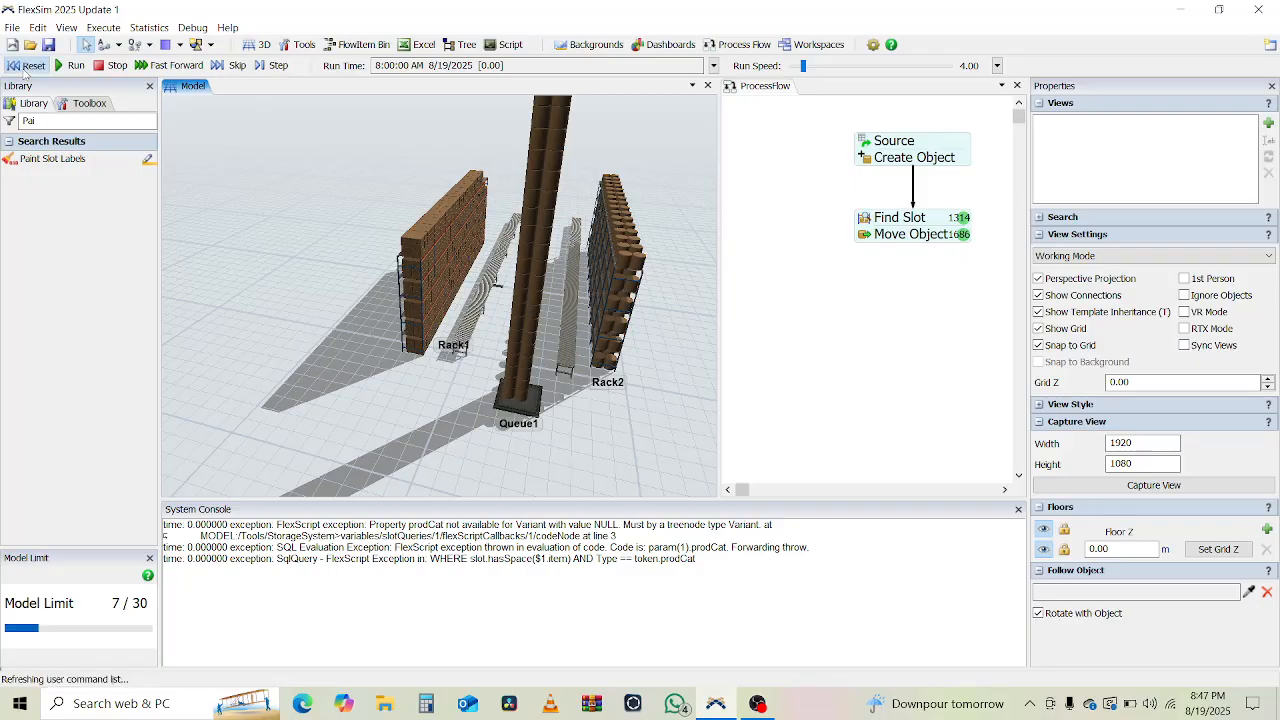
Place a new Inter-Arrival Source activity from the Library into the Process Flow.
left_click(810, 233)
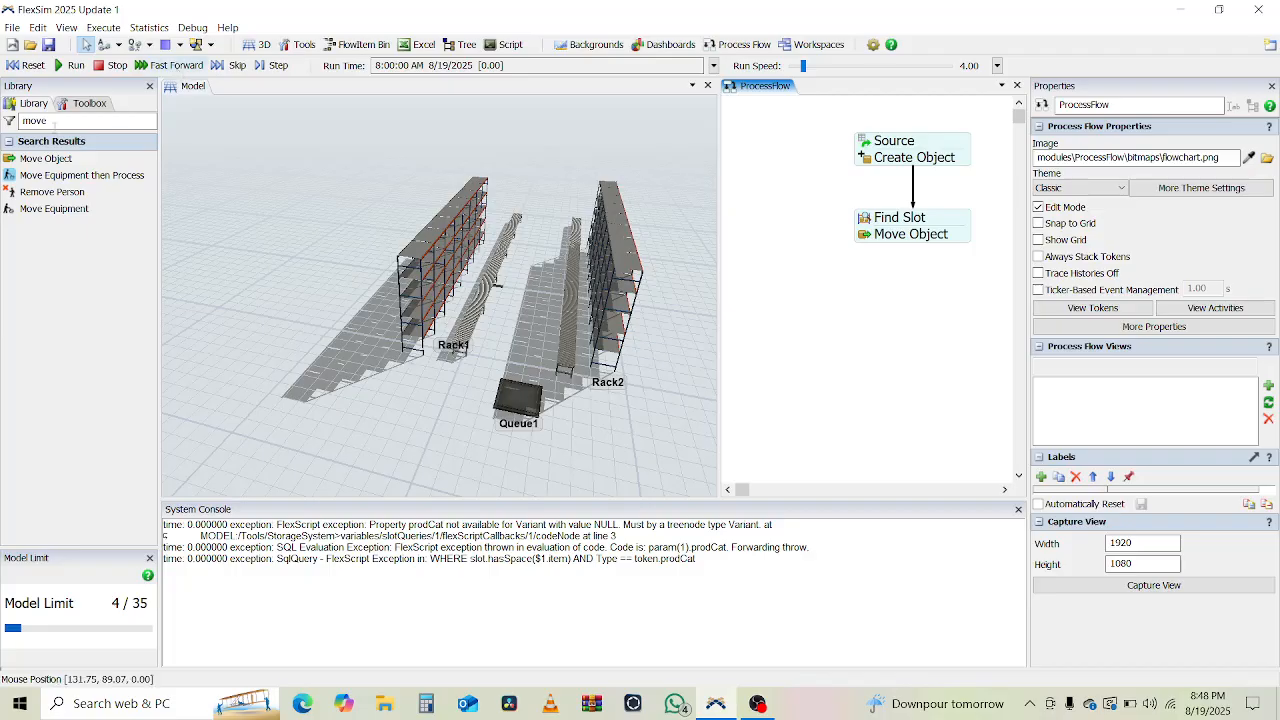
double_click(40, 121)
type("Sour")
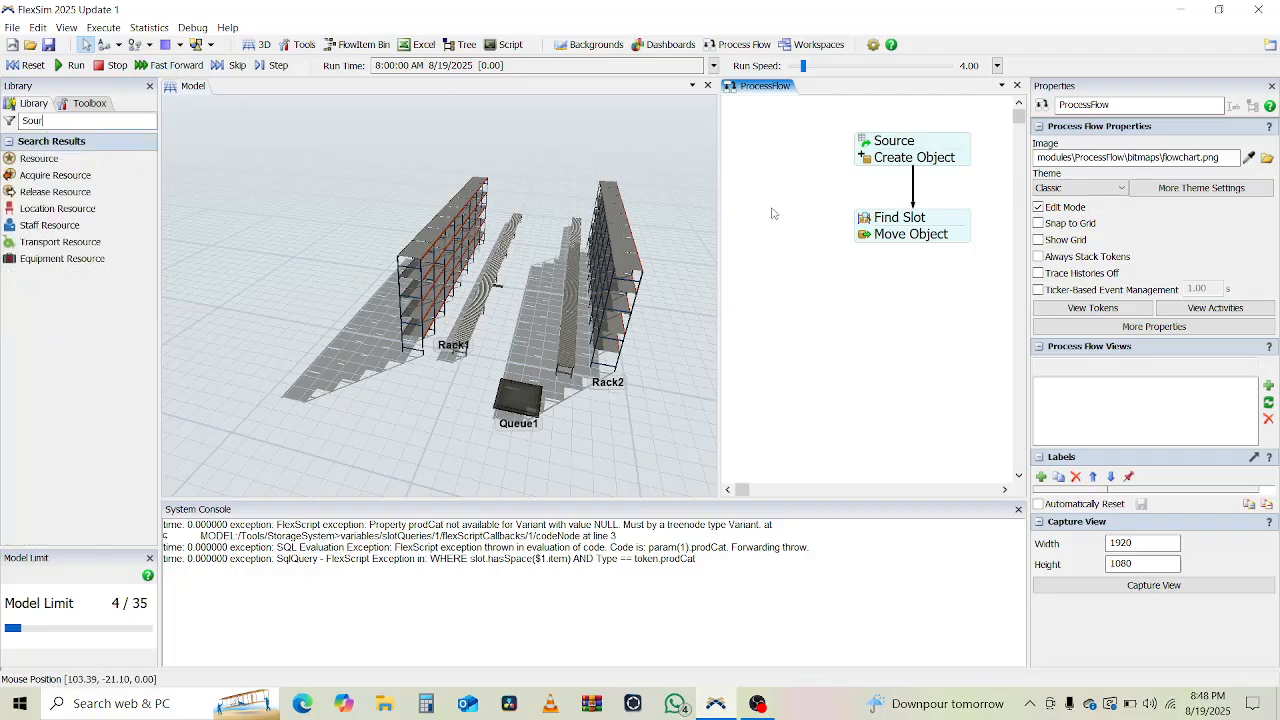
double_click(68, 121)
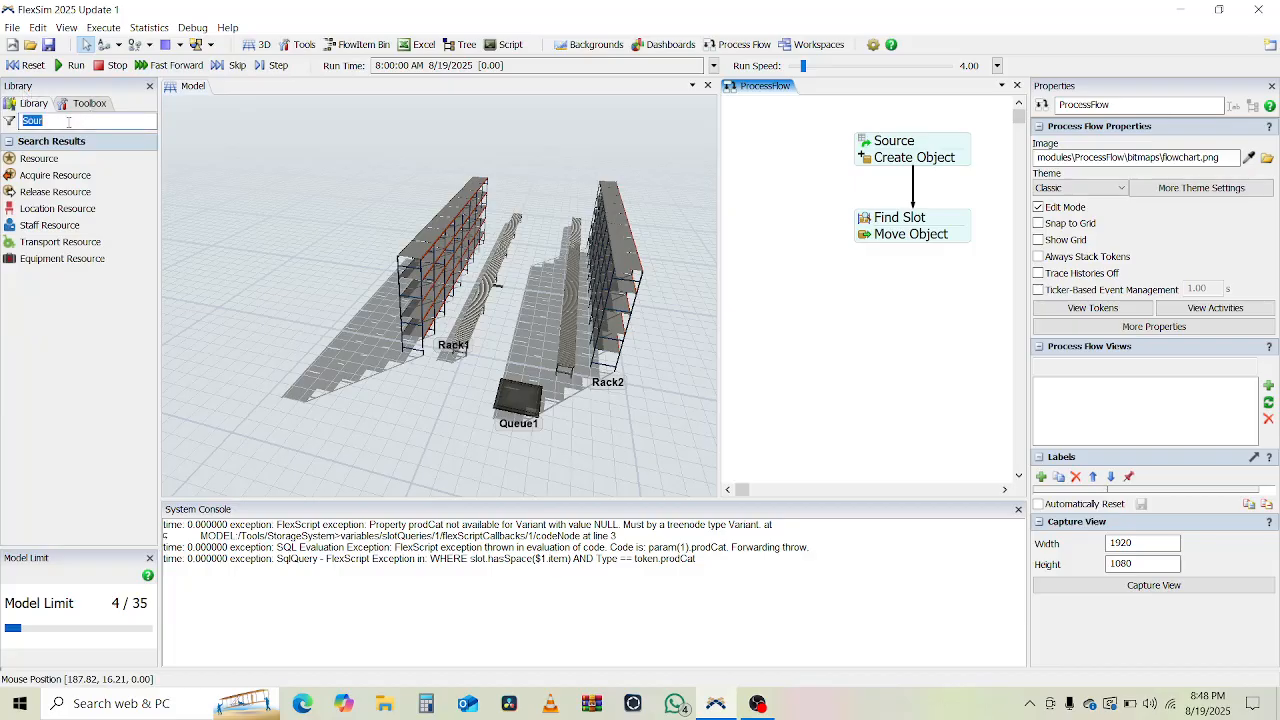
key("BackSpace")
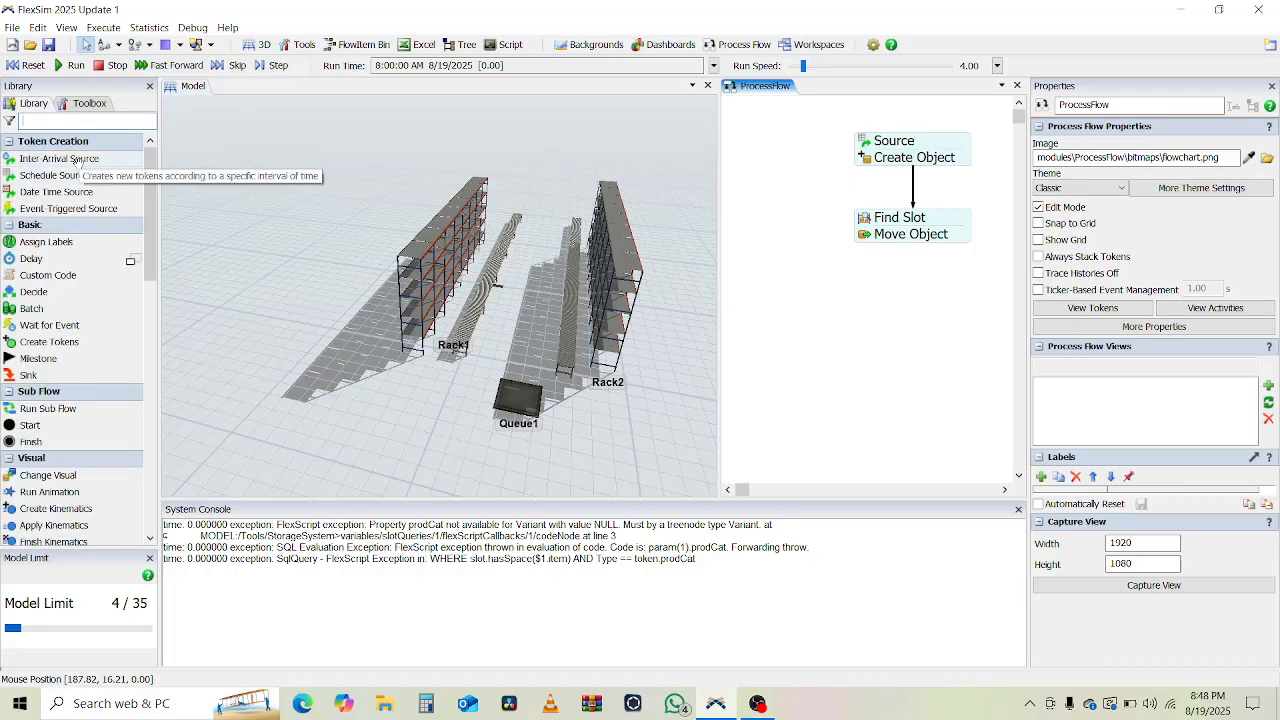
left_click(78, 162)
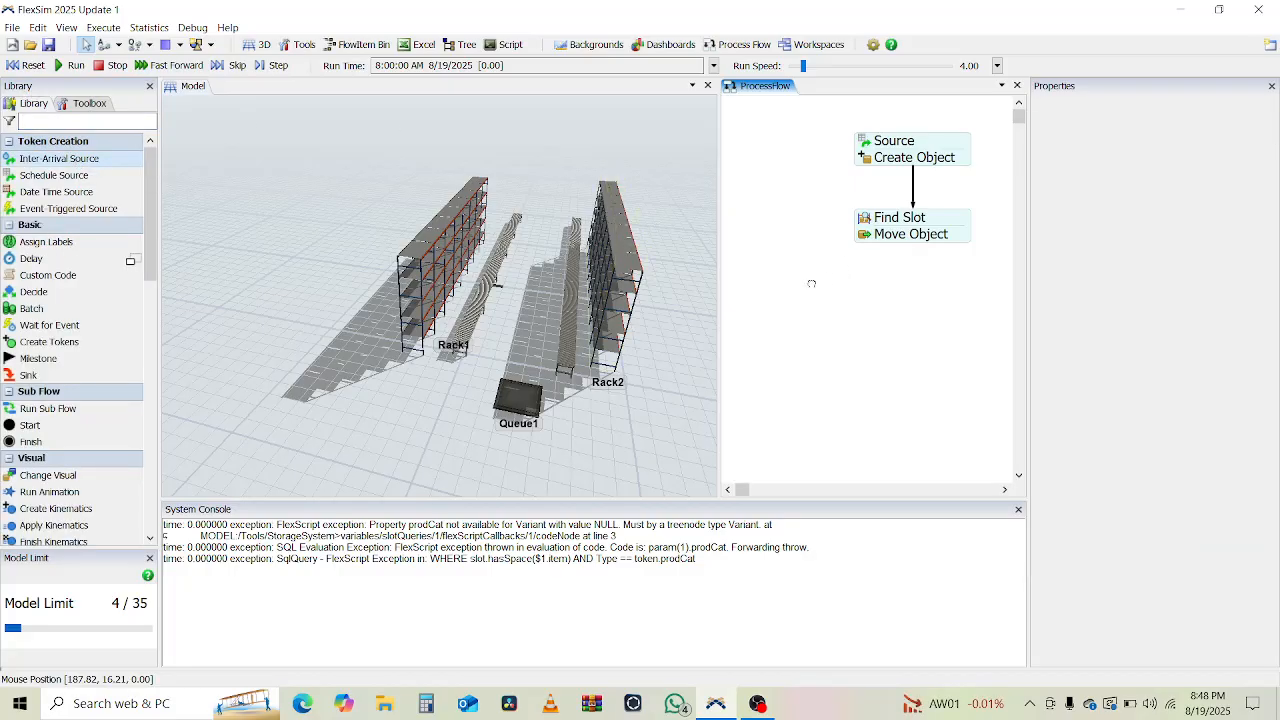
left_click(778, 313)
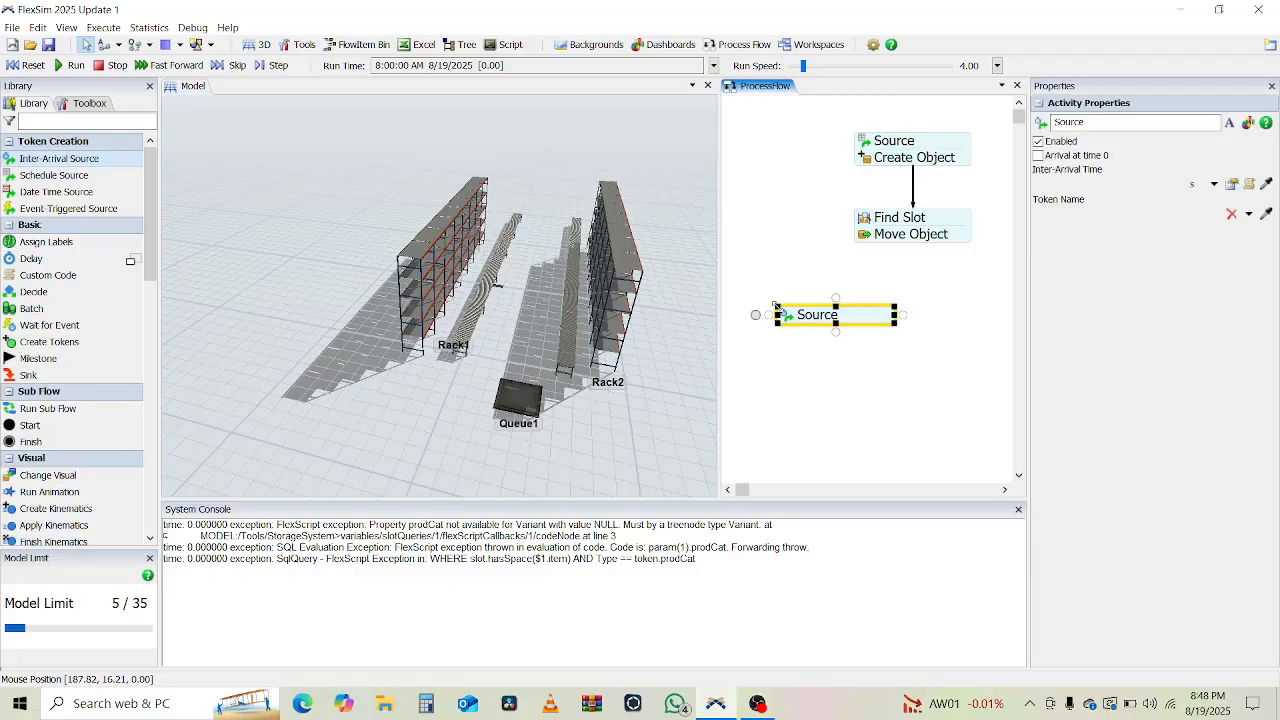
left_click_drag(824, 320, 822, 300)
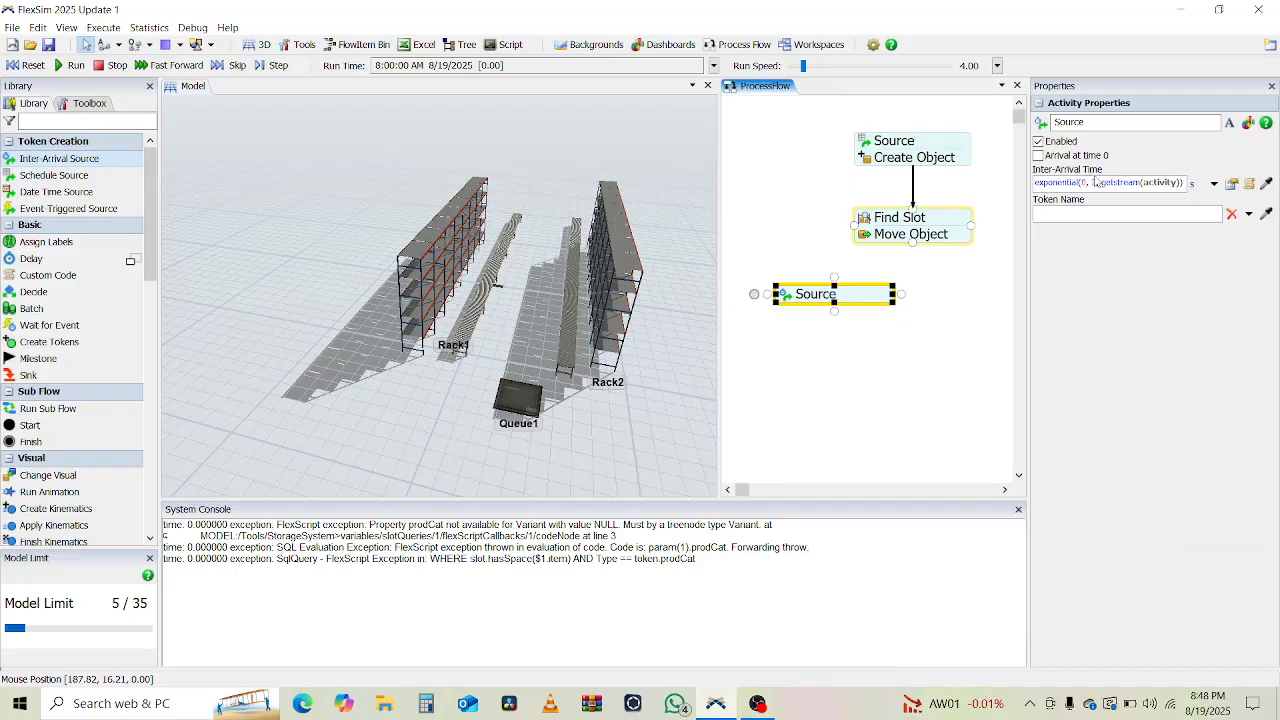
Set the new Source's inter-arrival time to 1 second.
left_click(1096, 181)
key("BackSpace")
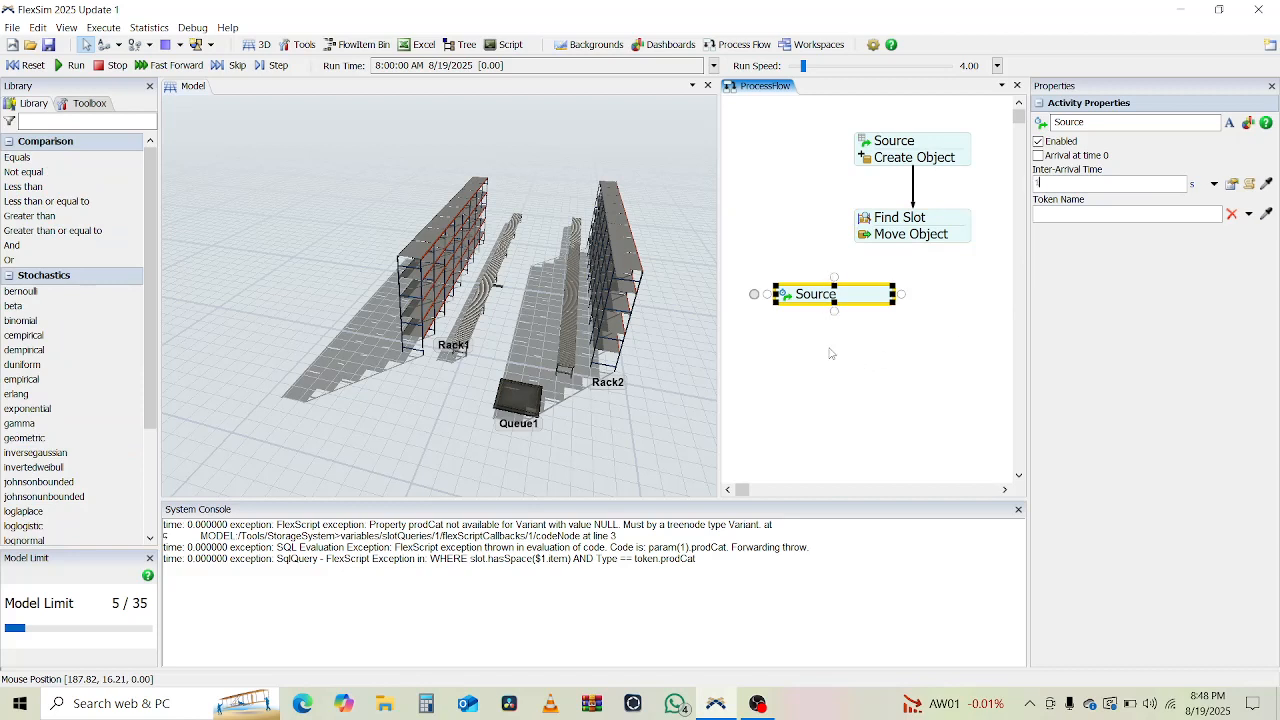
left_click(1127, 212)
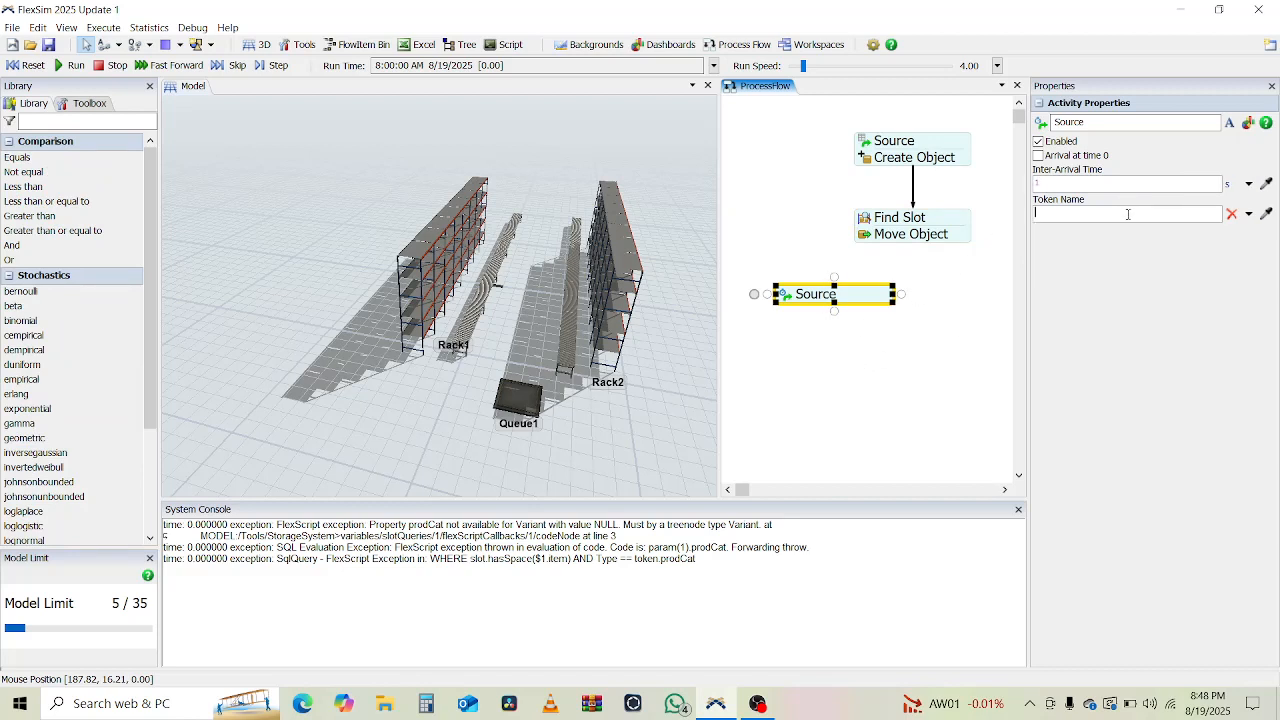
left_click(852, 362)
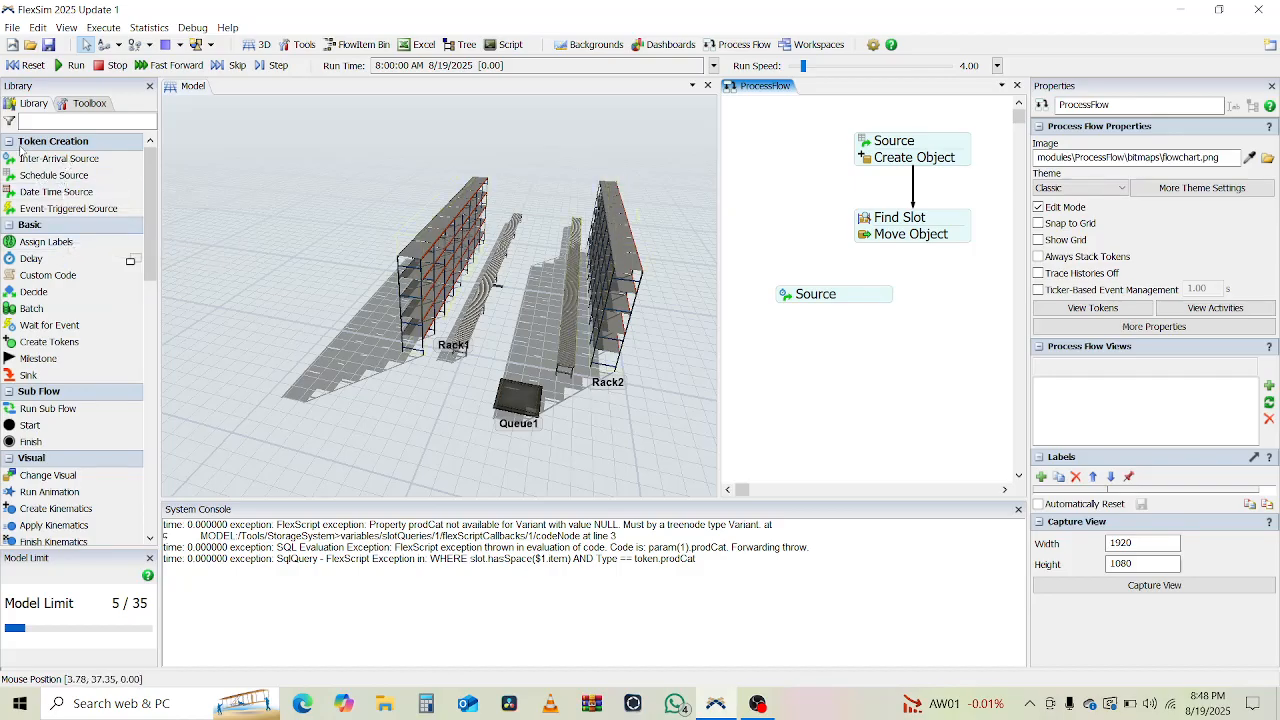
left_click(73, 116)
Attach a Find Item activity beneath the new Source.
type("Find")
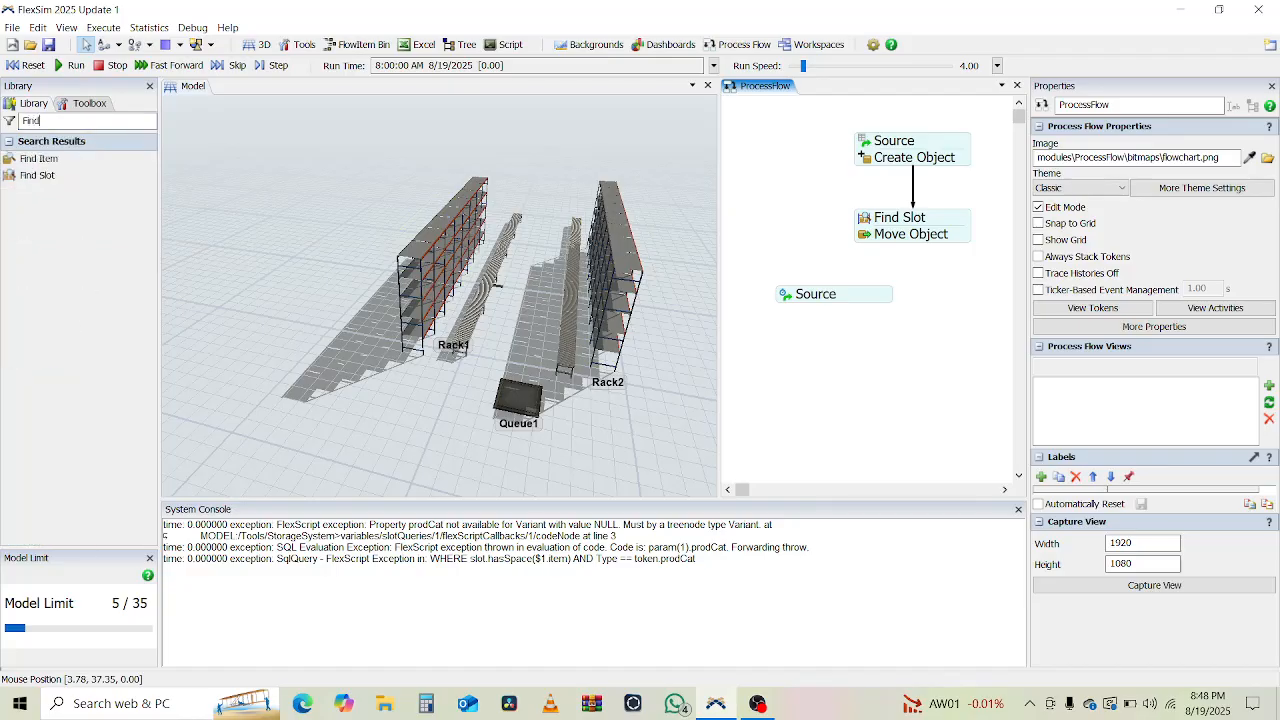
left_click(78, 160)
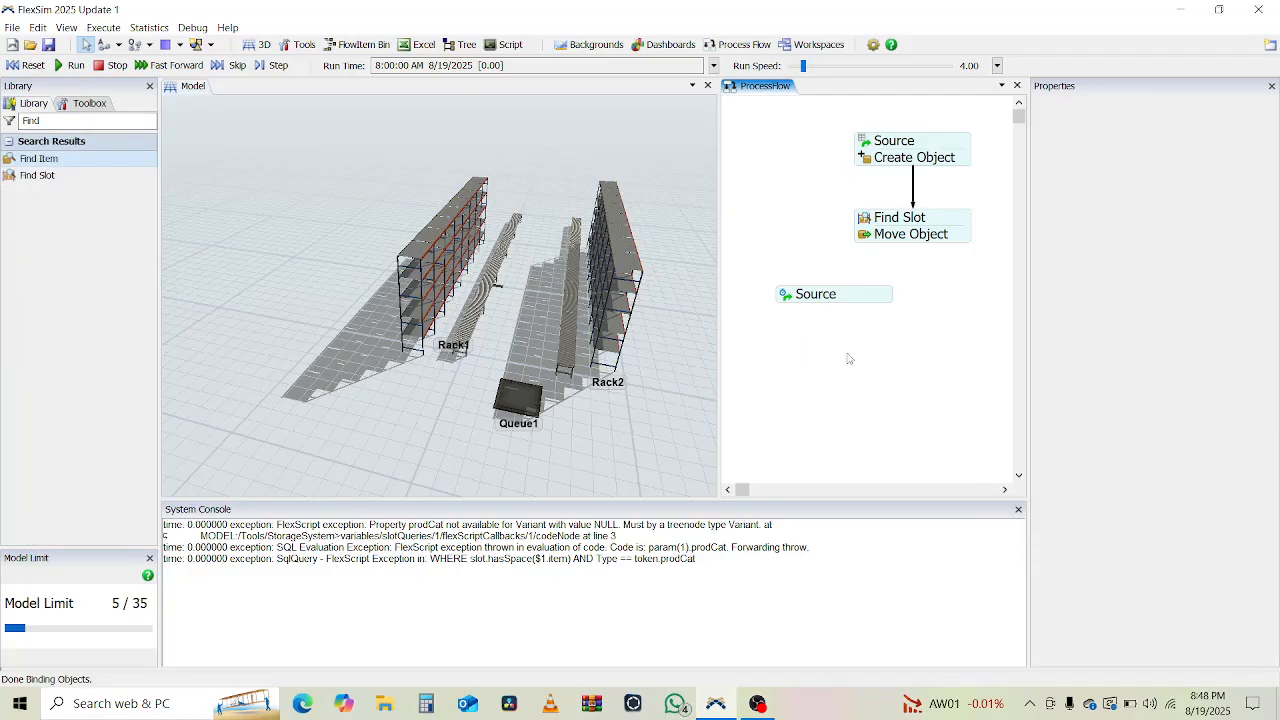
left_click(858, 361)
left_click_drag(835, 358, 818, 324)
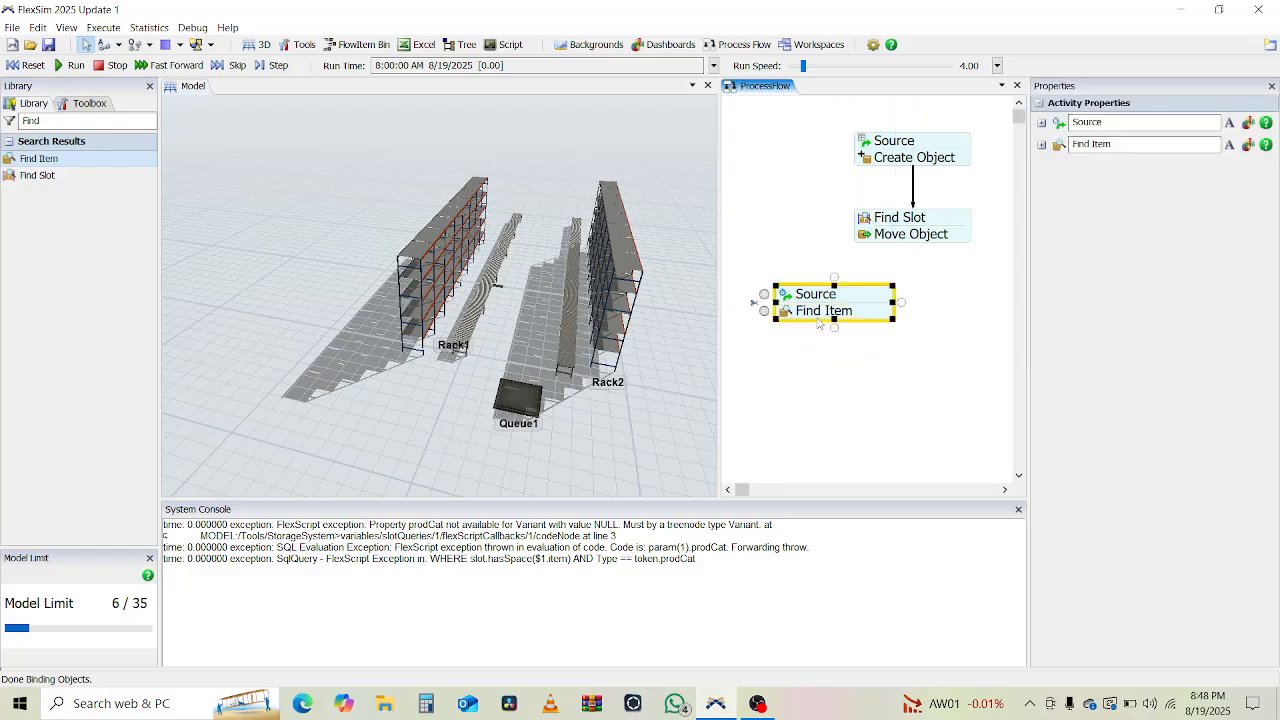
double_click(795, 313)
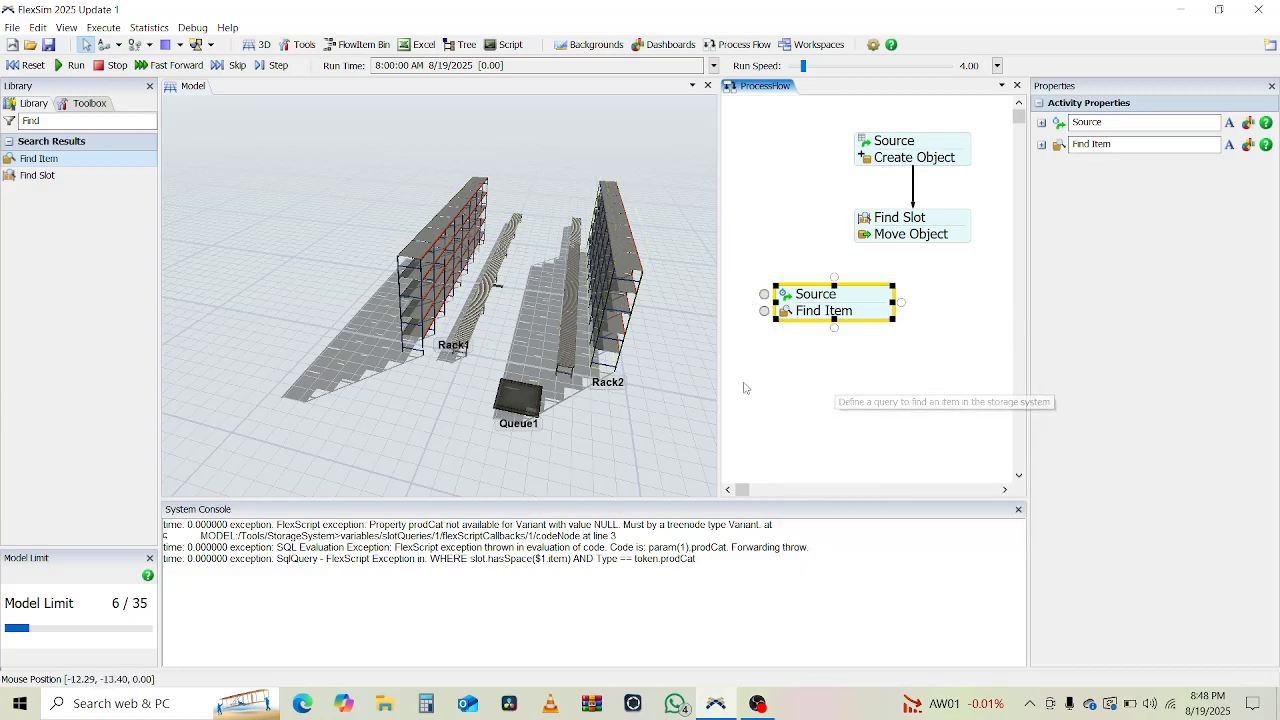
left_click(796, 308)
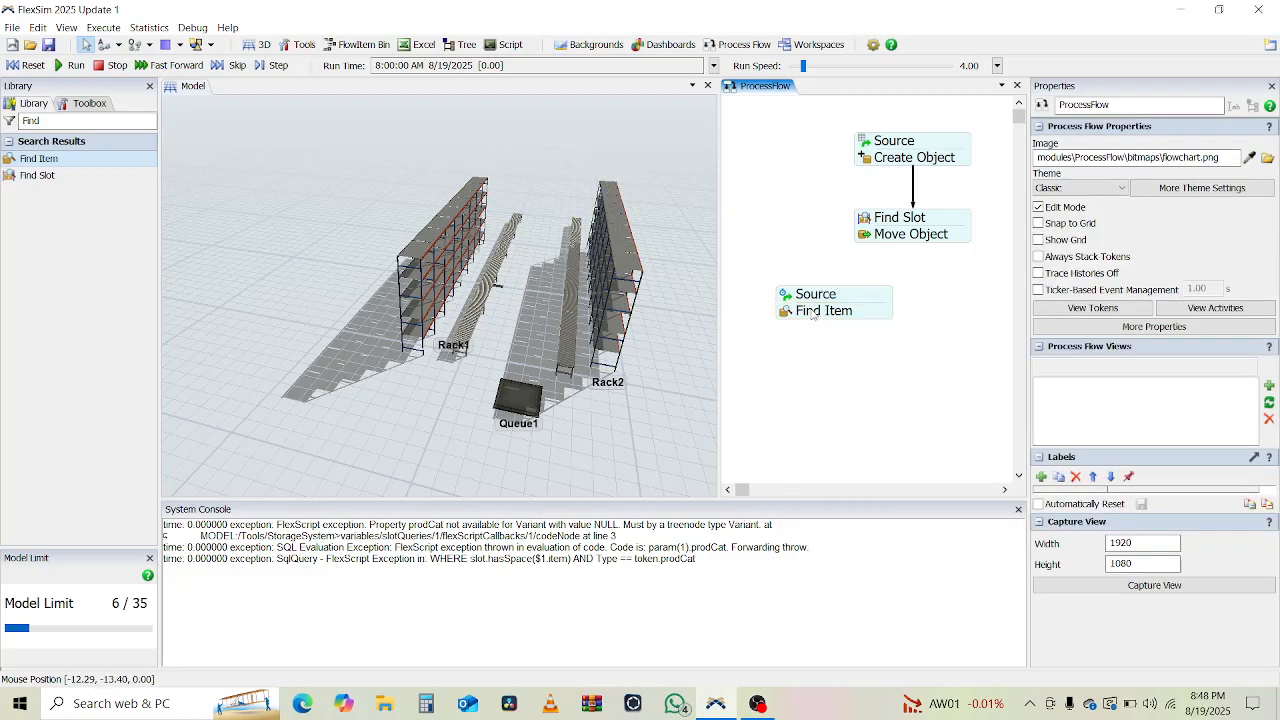
left_click(813, 316)
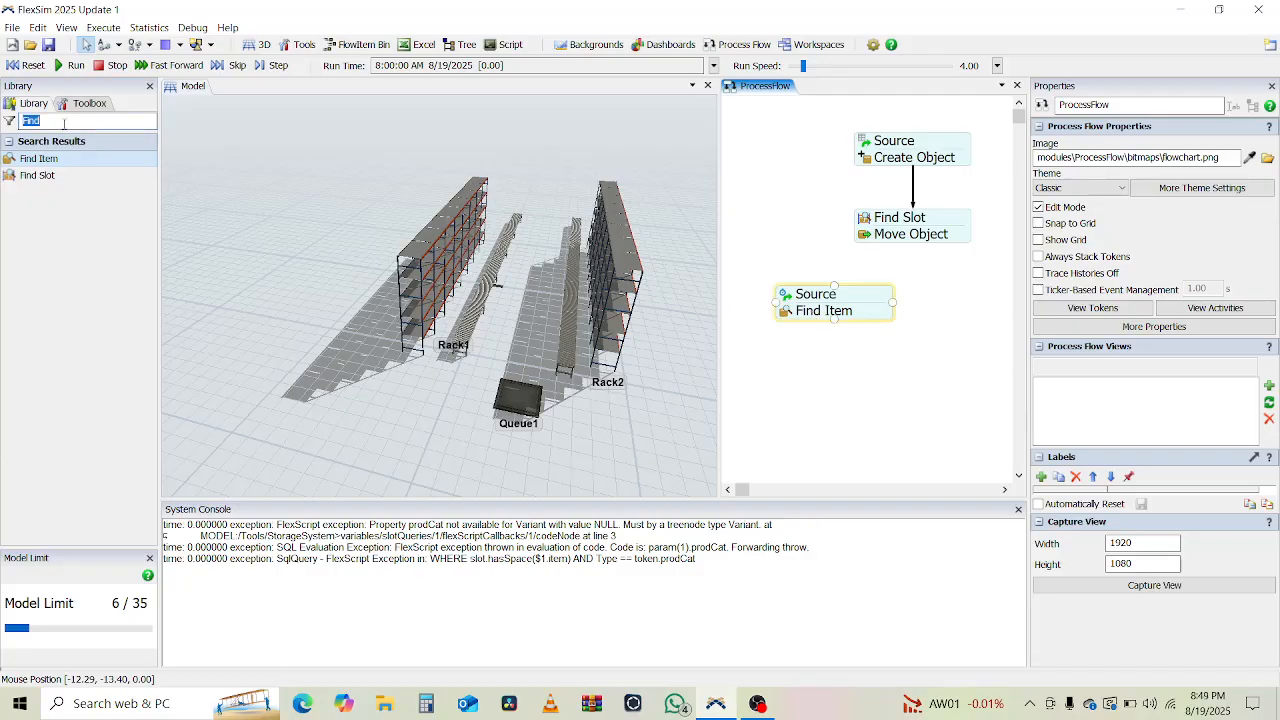
Add a Move Object under Find Item with StraightConveyor1 as its destination.
type("move")
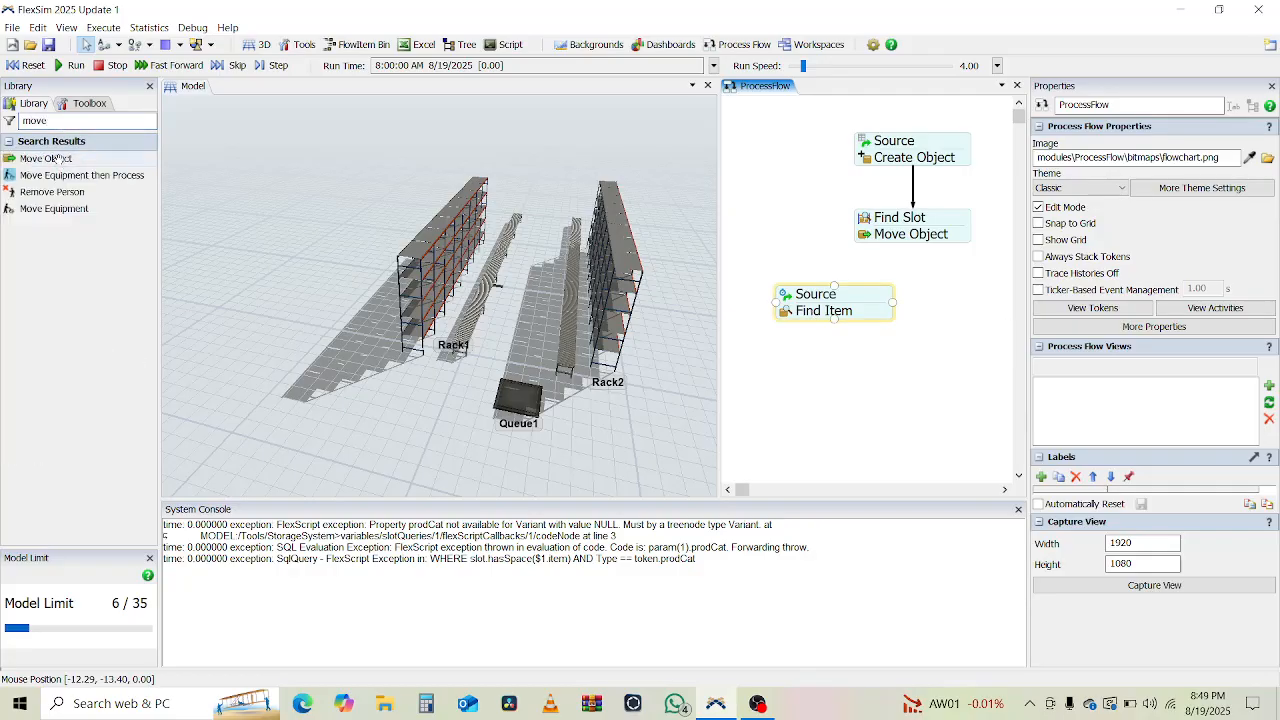
left_click_drag(57, 160, 789, 349)
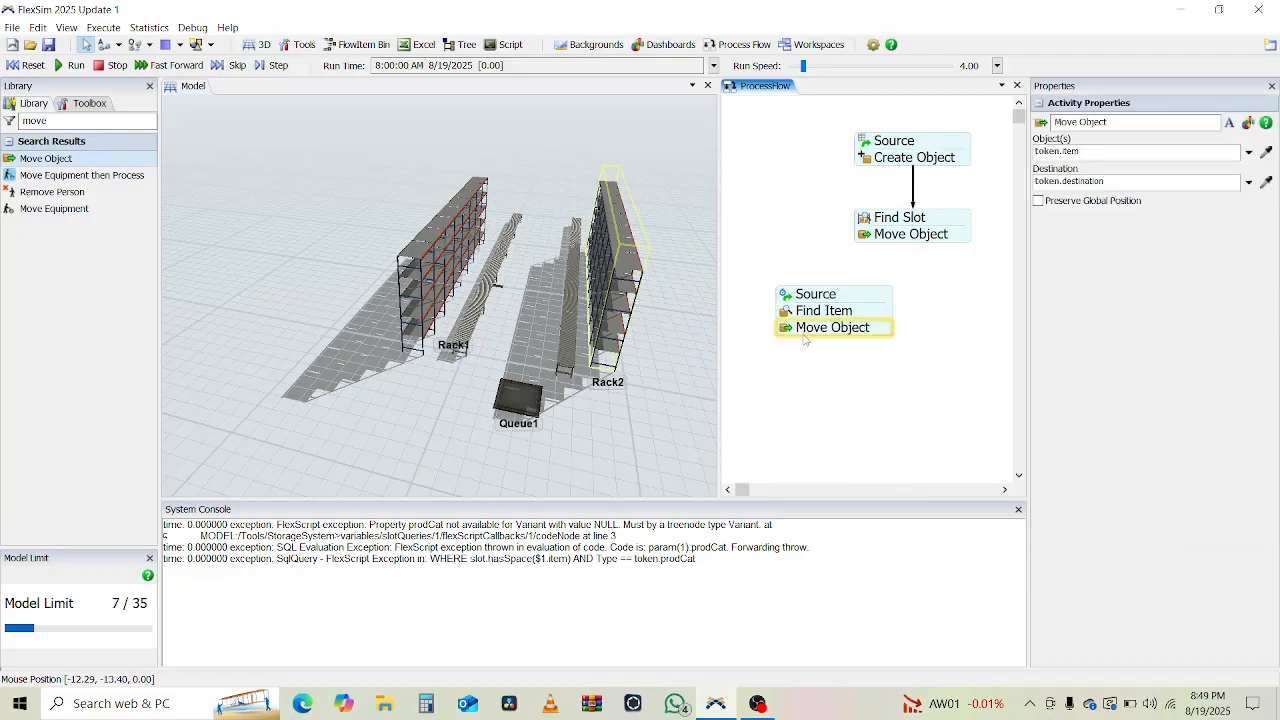
left_click(804, 339)
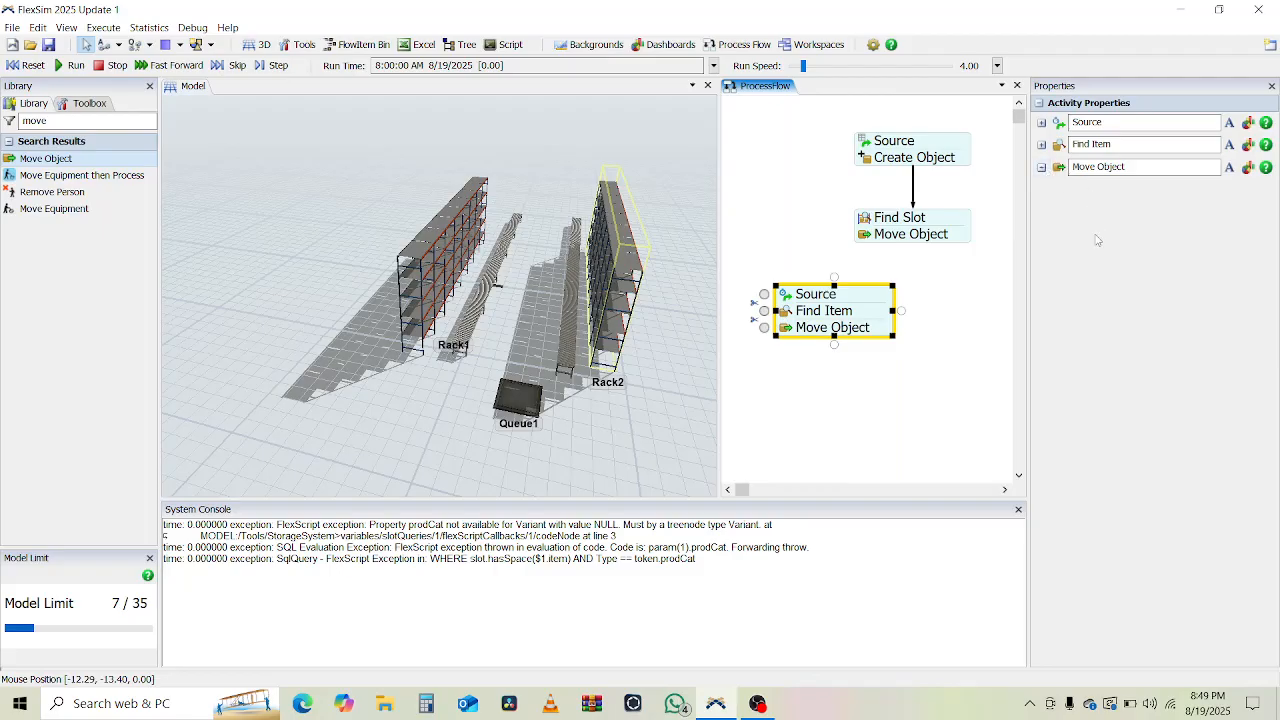
left_click(1042, 167)
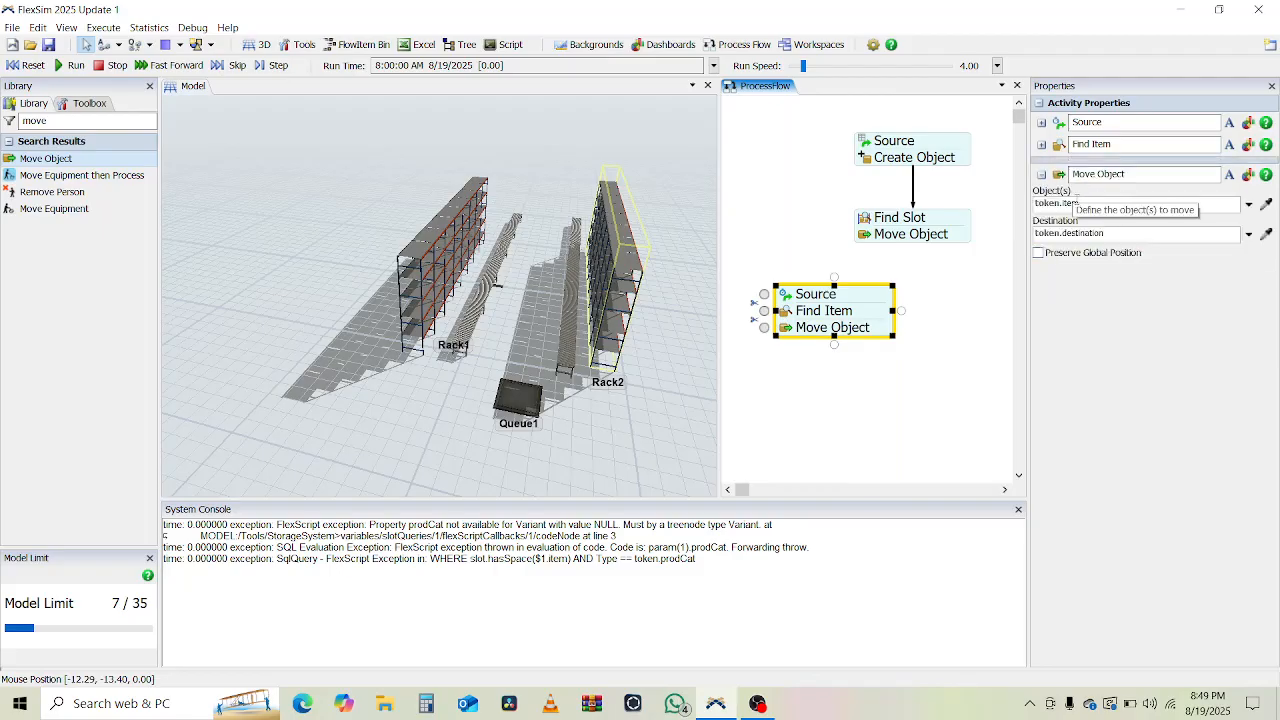
left_click(1093, 203)
left_click(1266, 234)
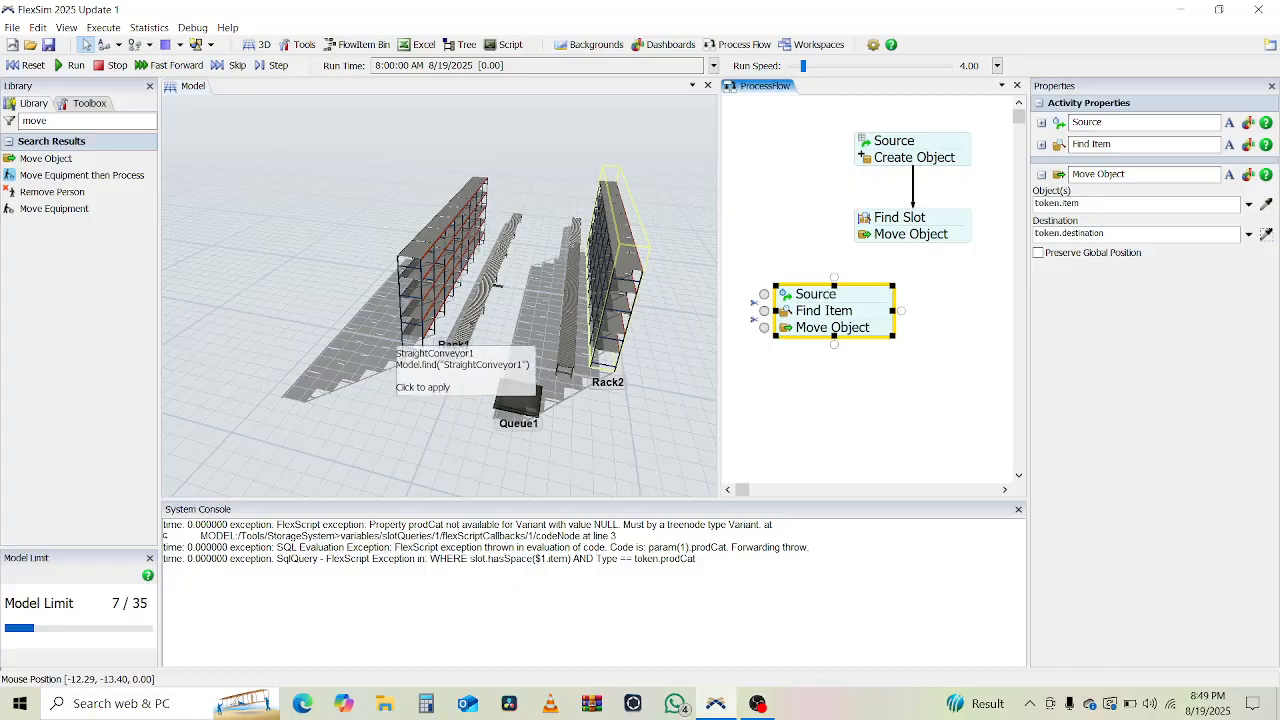
left_click(480, 328)
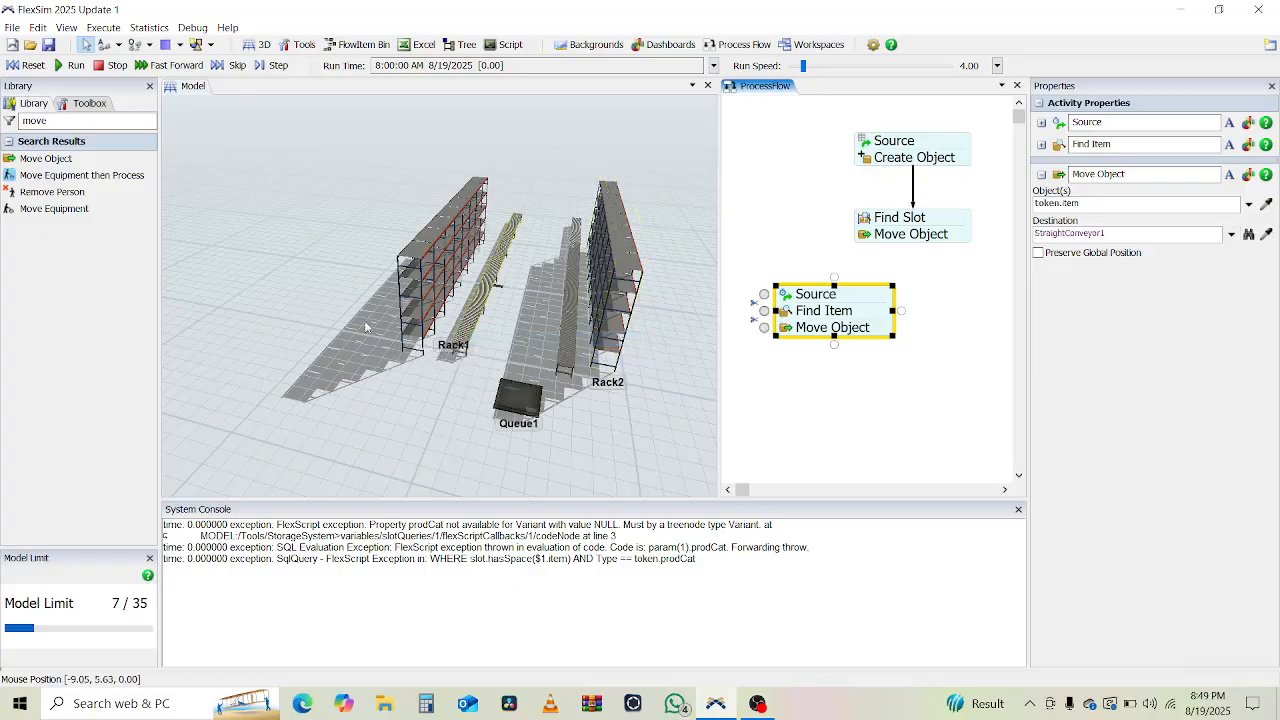
left_click(331, 297)
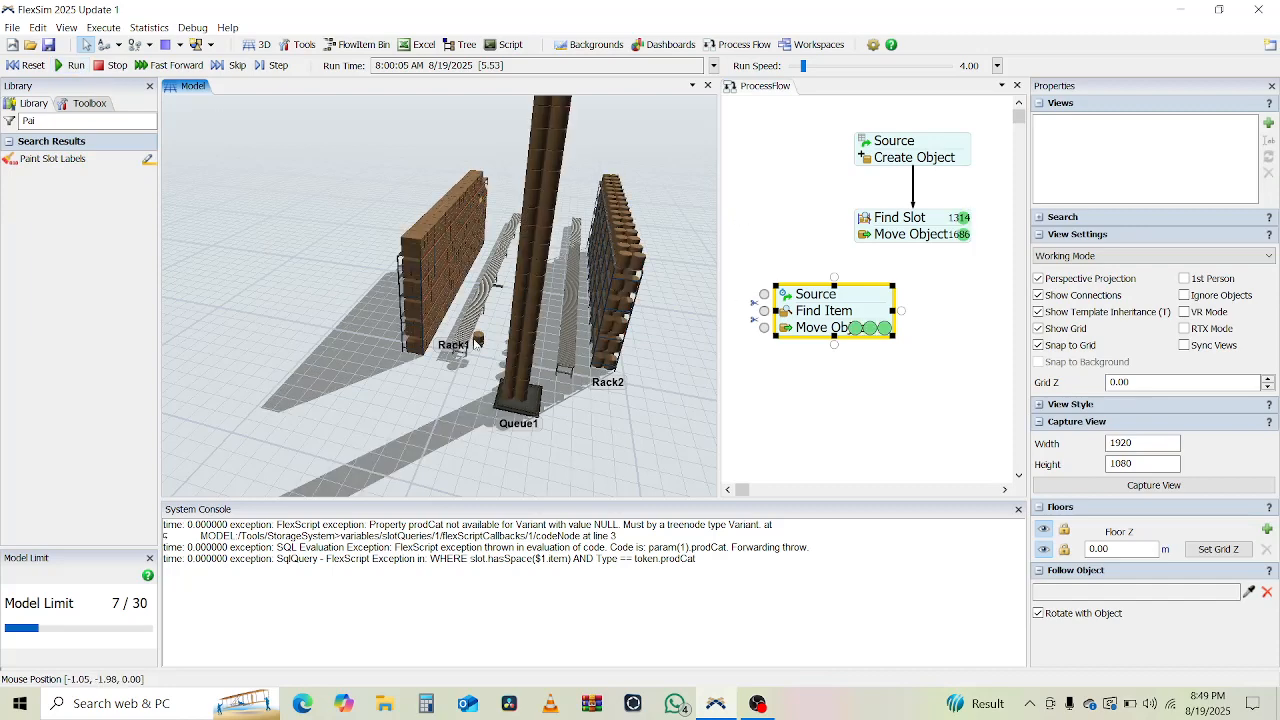
Zoom the 3D view in and out around the conveyor beside Rack1.
scroll(480, 345, "up", 2)
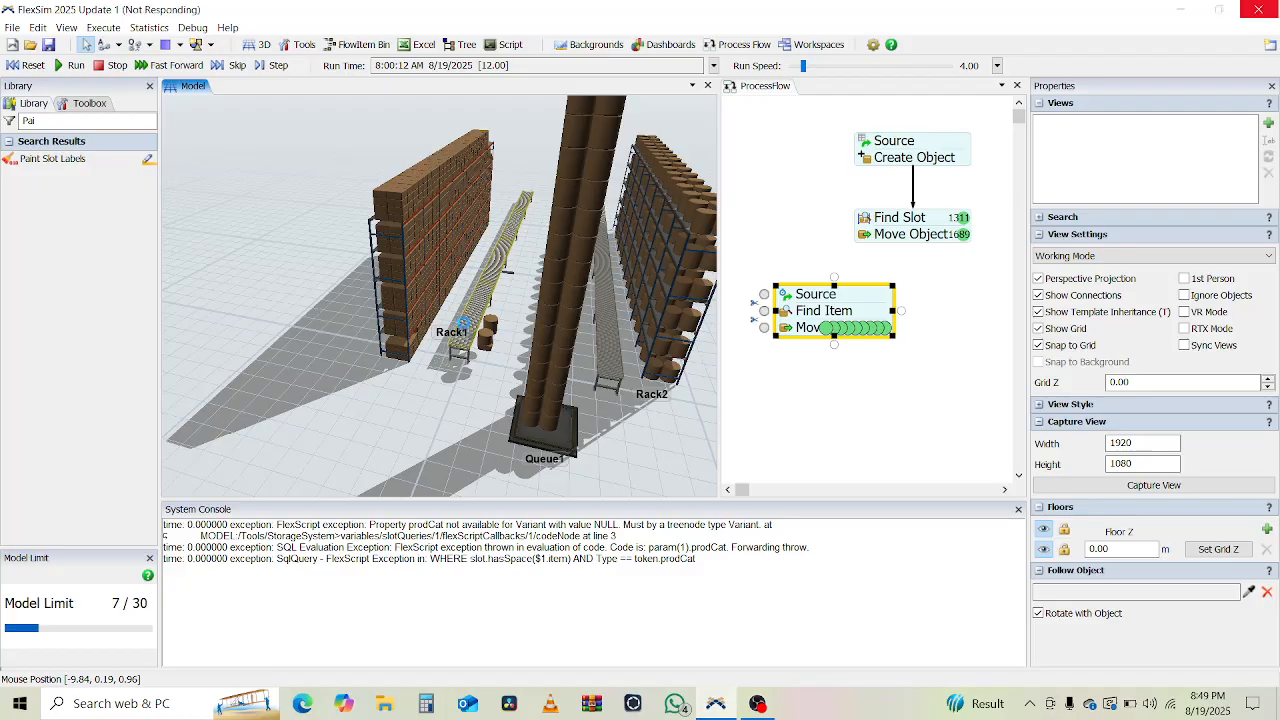
scroll(465, 328, "up", 10)
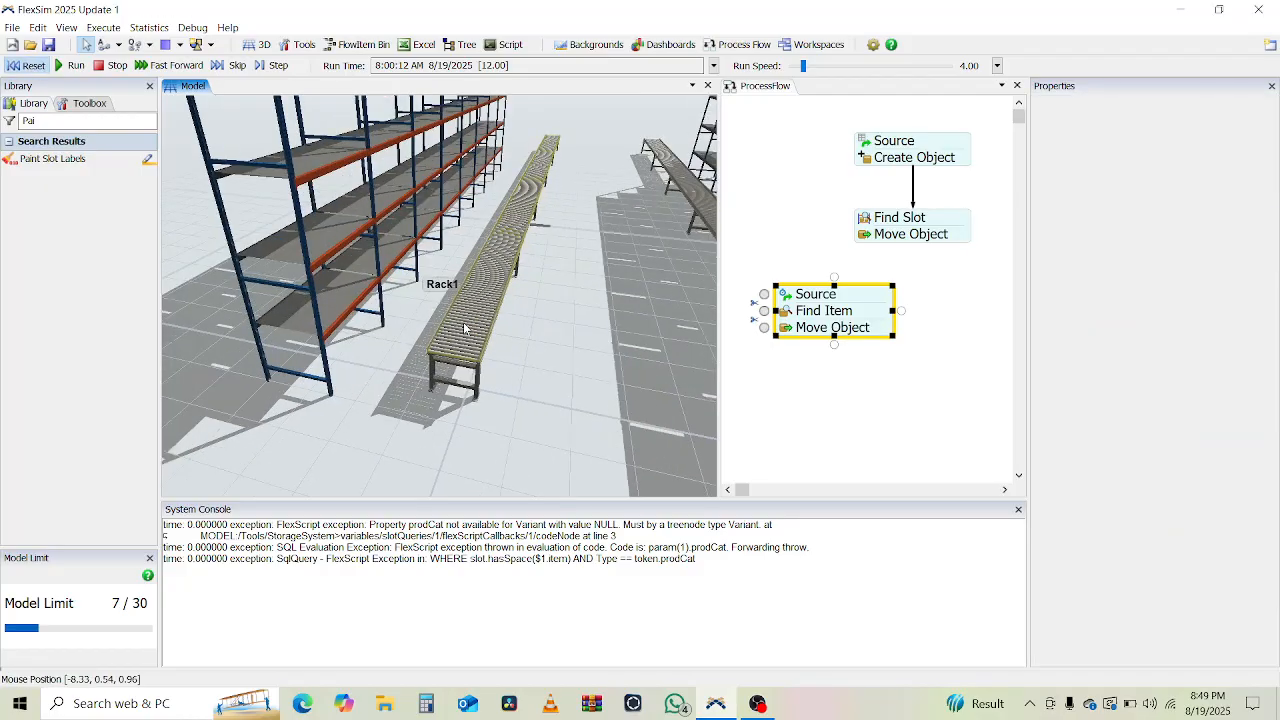
scroll(465, 328, "down", 5)
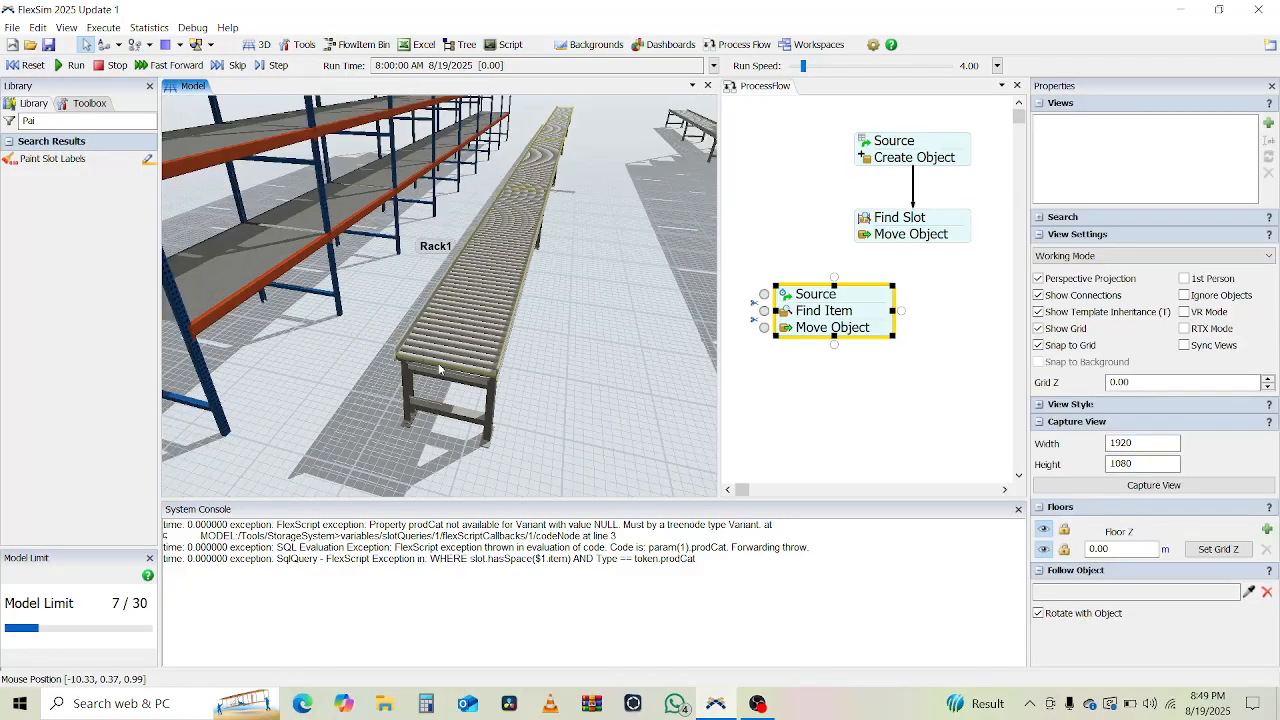
scroll(457, 371, "down", 5)
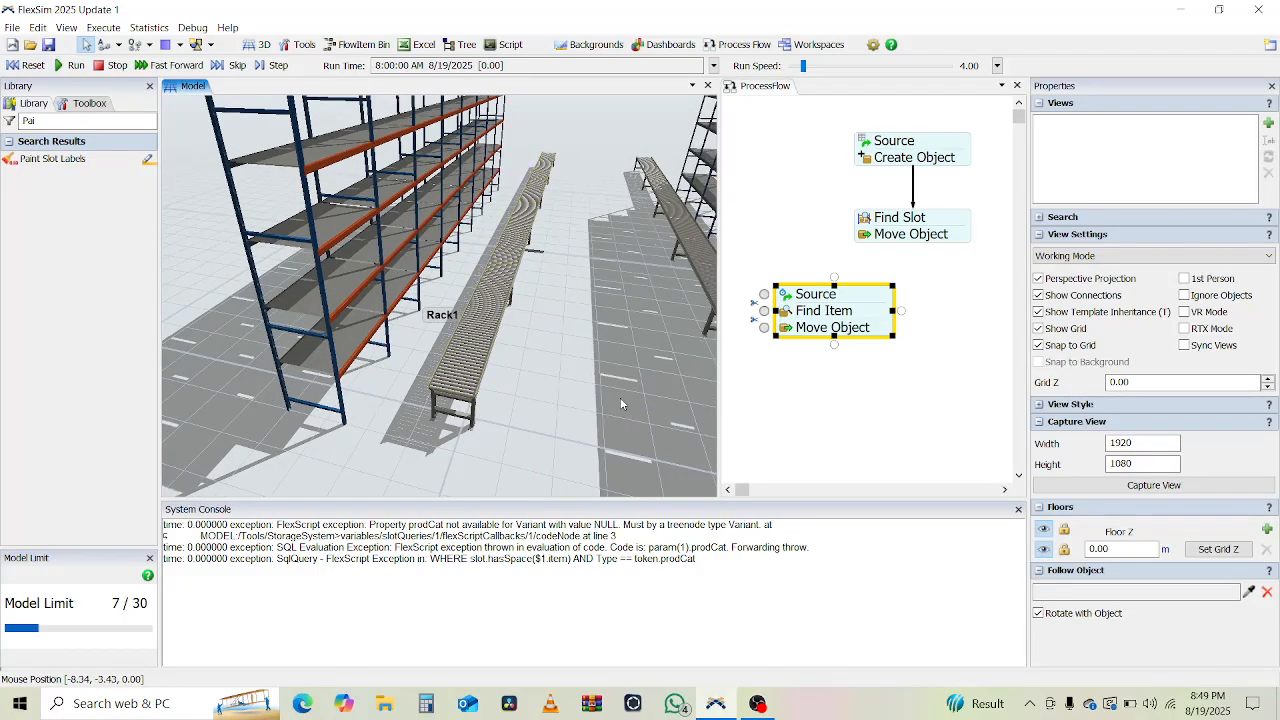
Draw a connection from Rack1 to its conveyor, bringing up the new-object choices.
scroll(504, 346, "down", 2)
left_click_drag(504, 346, 465, 333)
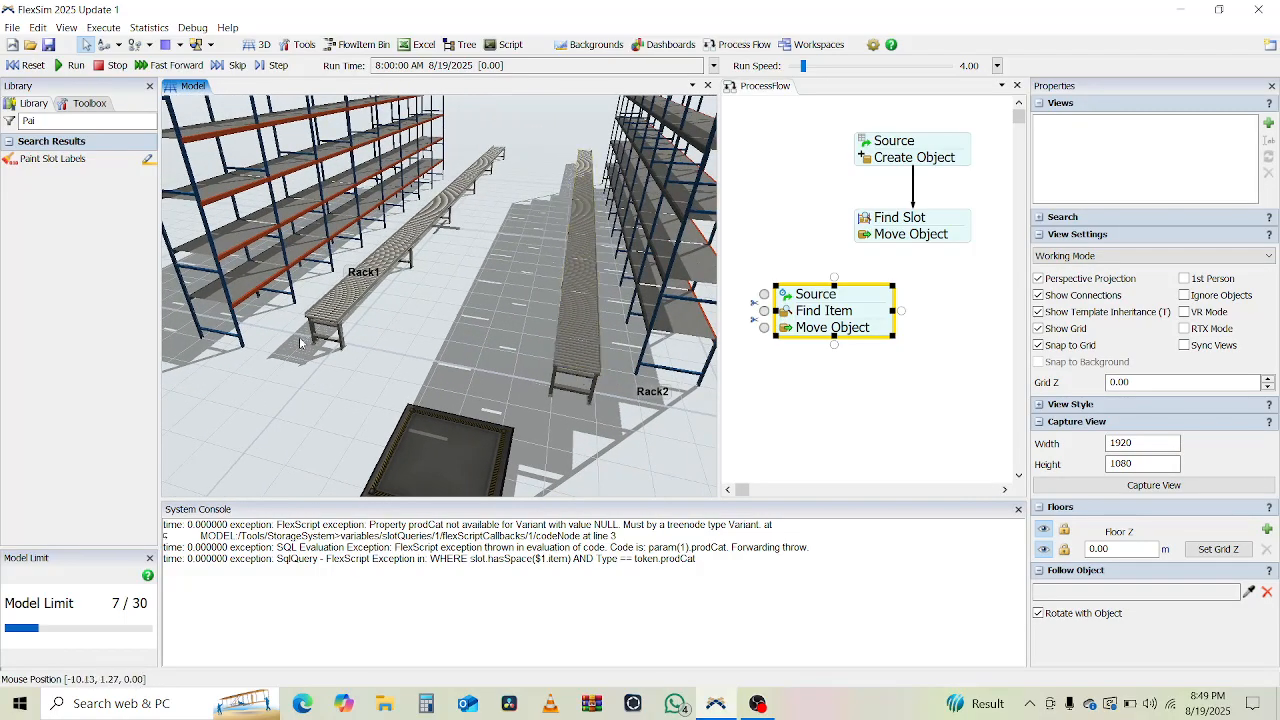
right_click_drag(293, 398, 284, 140)
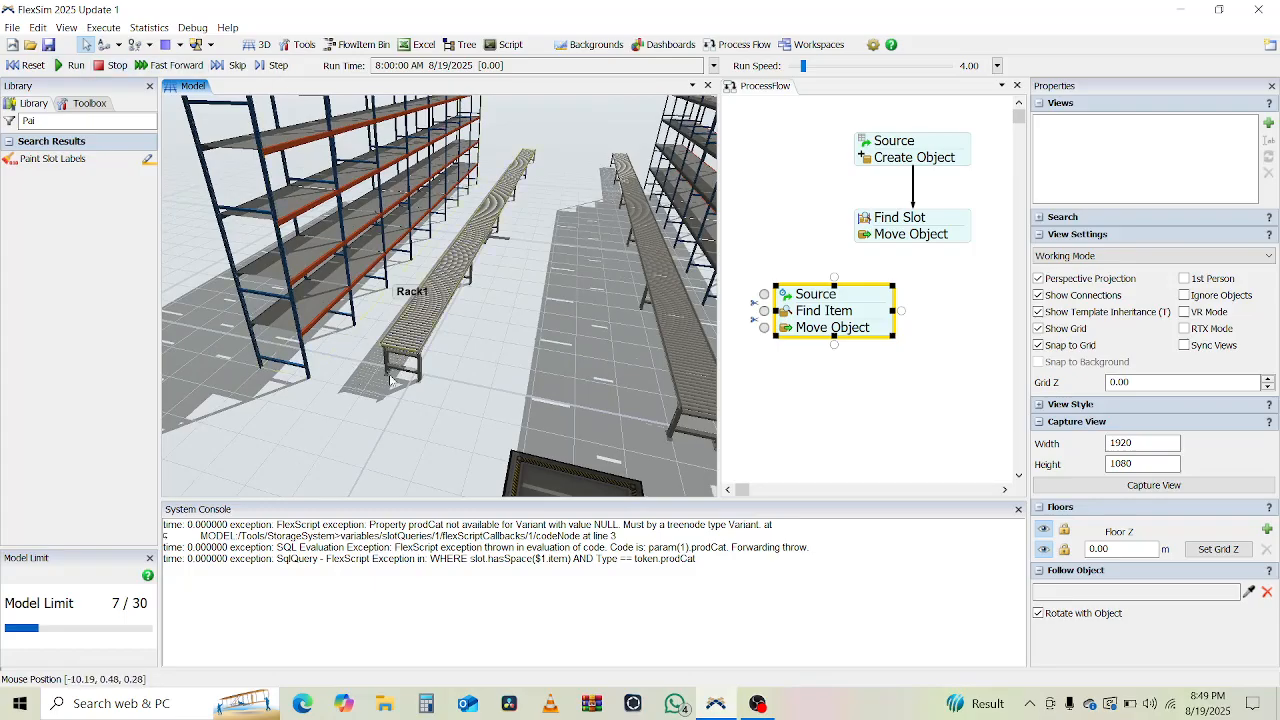
scroll(387, 366, "up", 5)
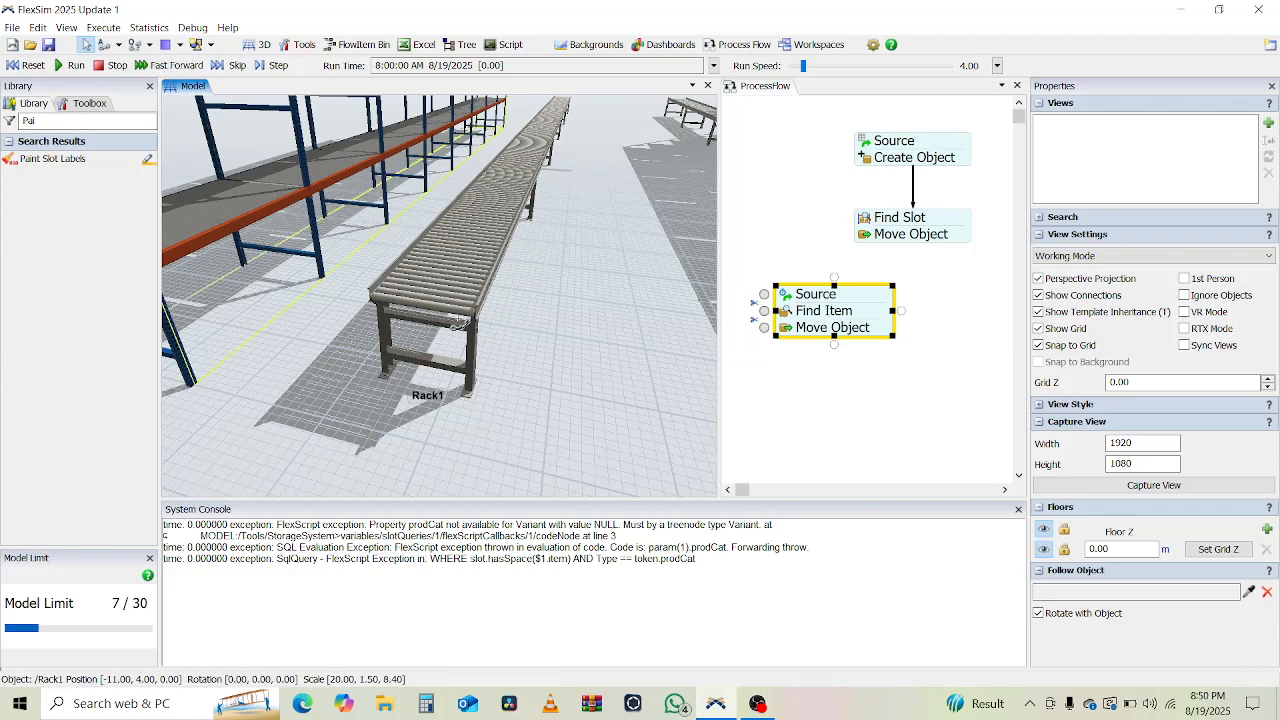
left_click(458, 322)
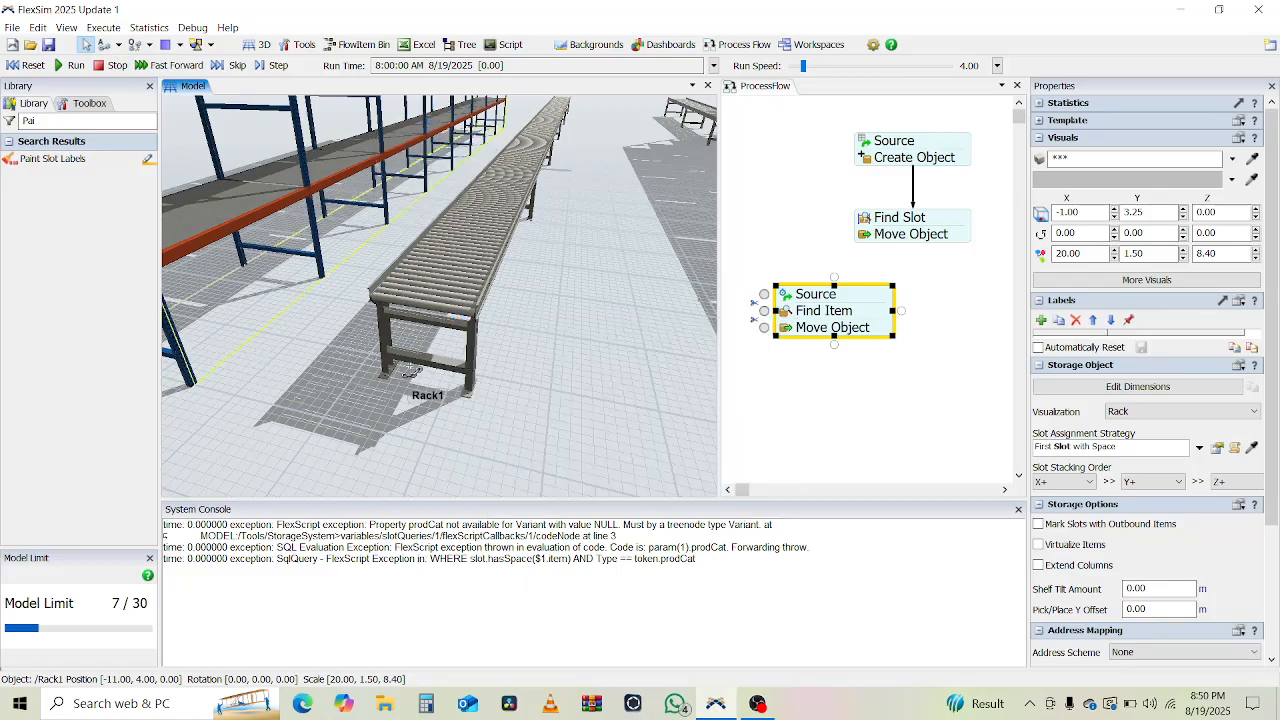
left_click(461, 350)
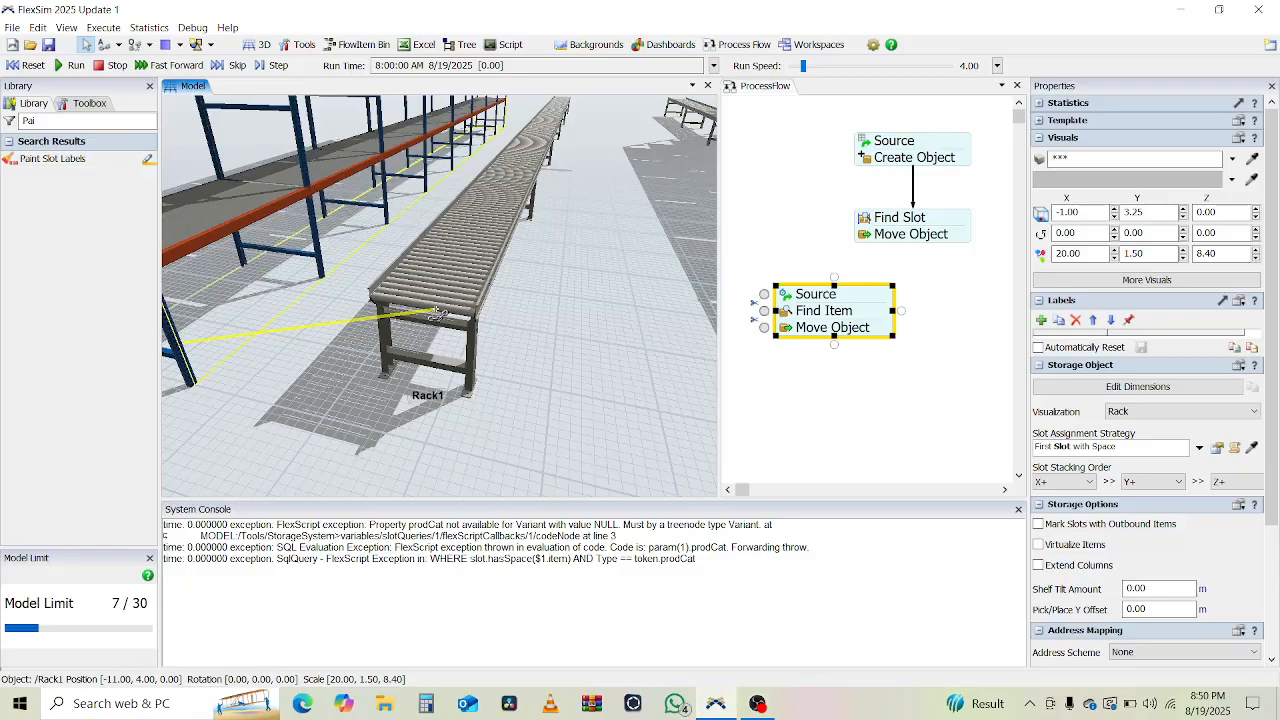
left_click(437, 312)
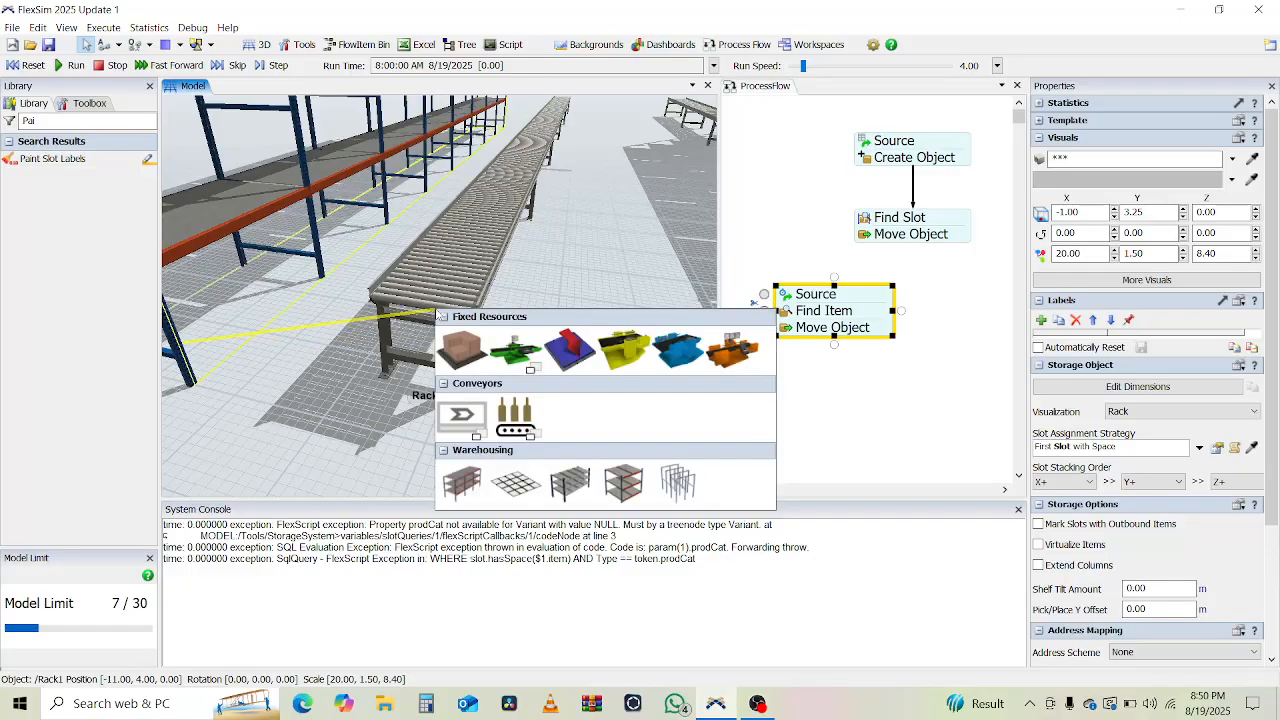
Connect Rack1 to the end of the left conveyor.
left_click(318, 418)
left_click(318, 419)
scroll(318, 419, "down", 7)
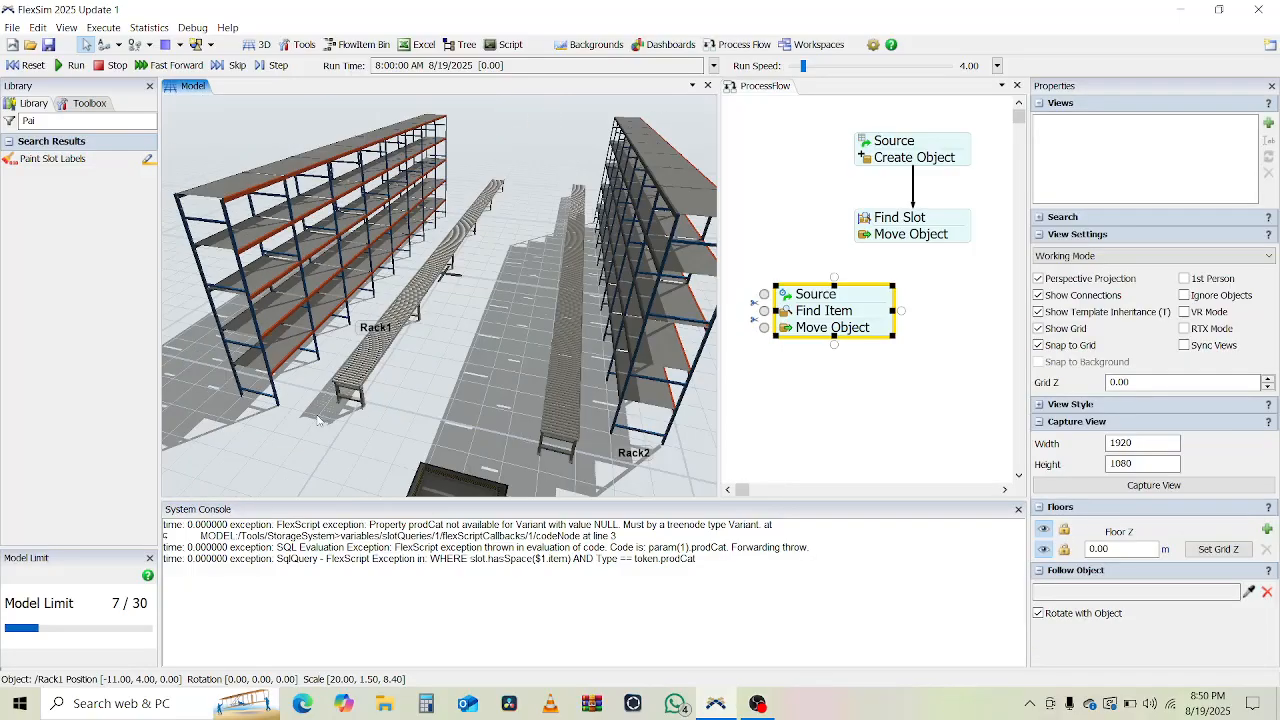
scroll(318, 418, "down", 2)
mouse_move(318, 420)
right_mouse_down()
mouse_move(349, 435)
mouse_move(318, 428)
right_mouse_up()
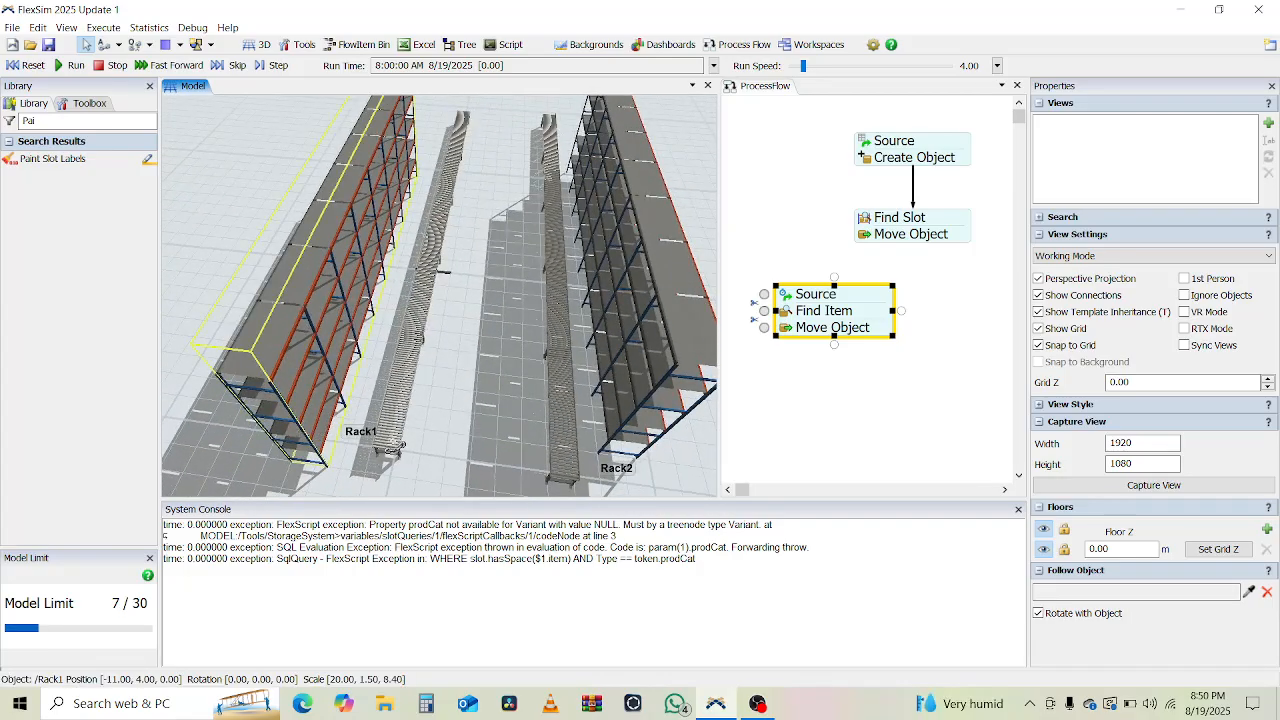
left_click(392, 449)
left_click_drag(397, 449, 392, 448)
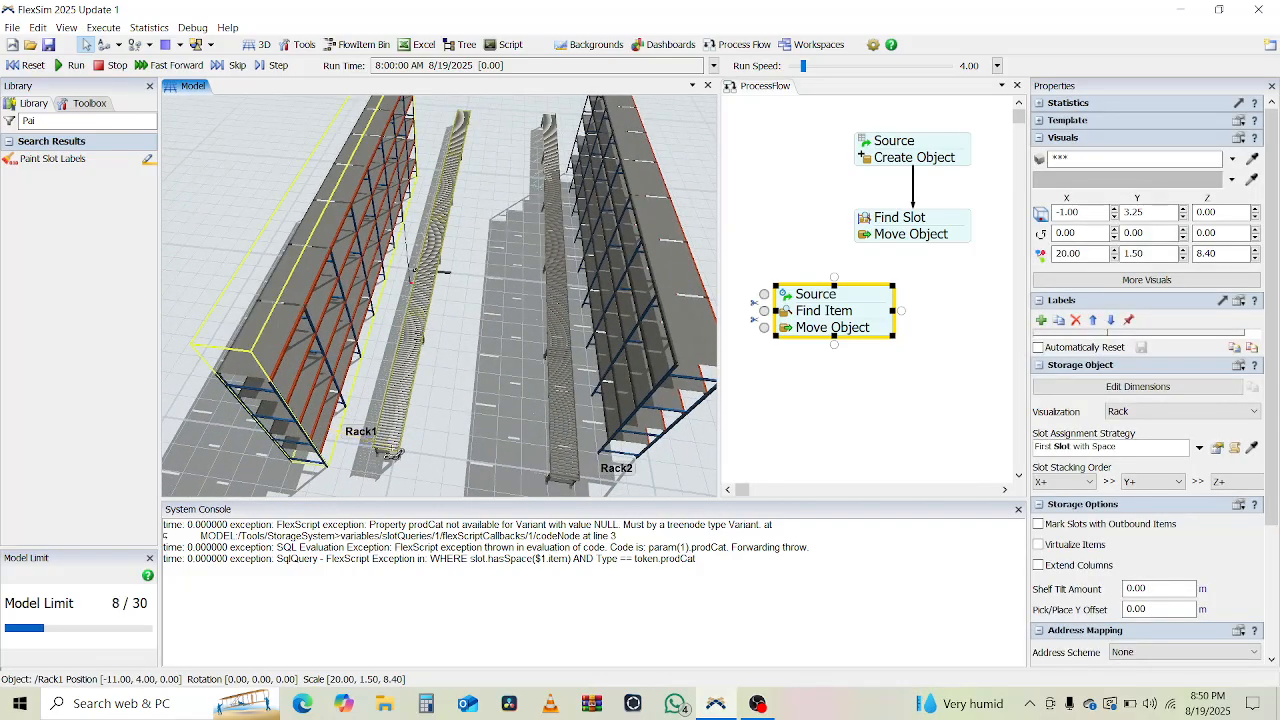
Delete the new connection line, leaving EntryTransfer1 on the conveyor beside Rack1.
scroll(430, 257, "up", 6)
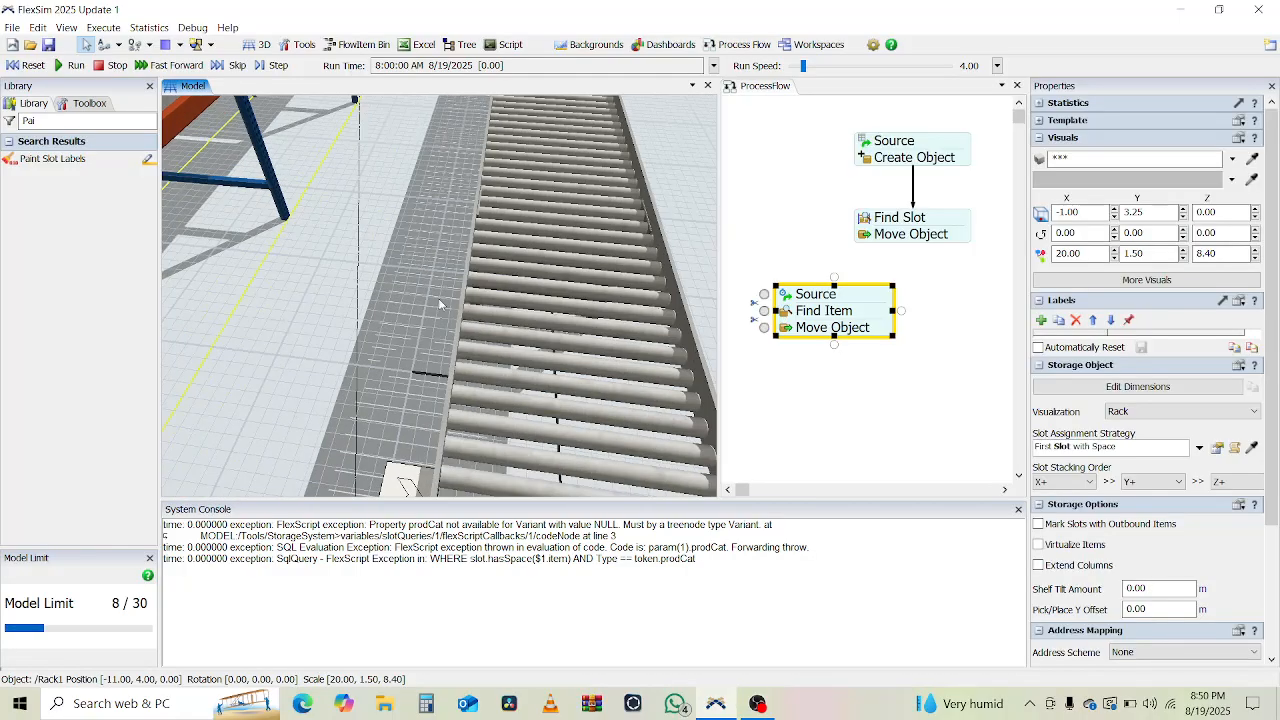
scroll(455, 365, "down", 3)
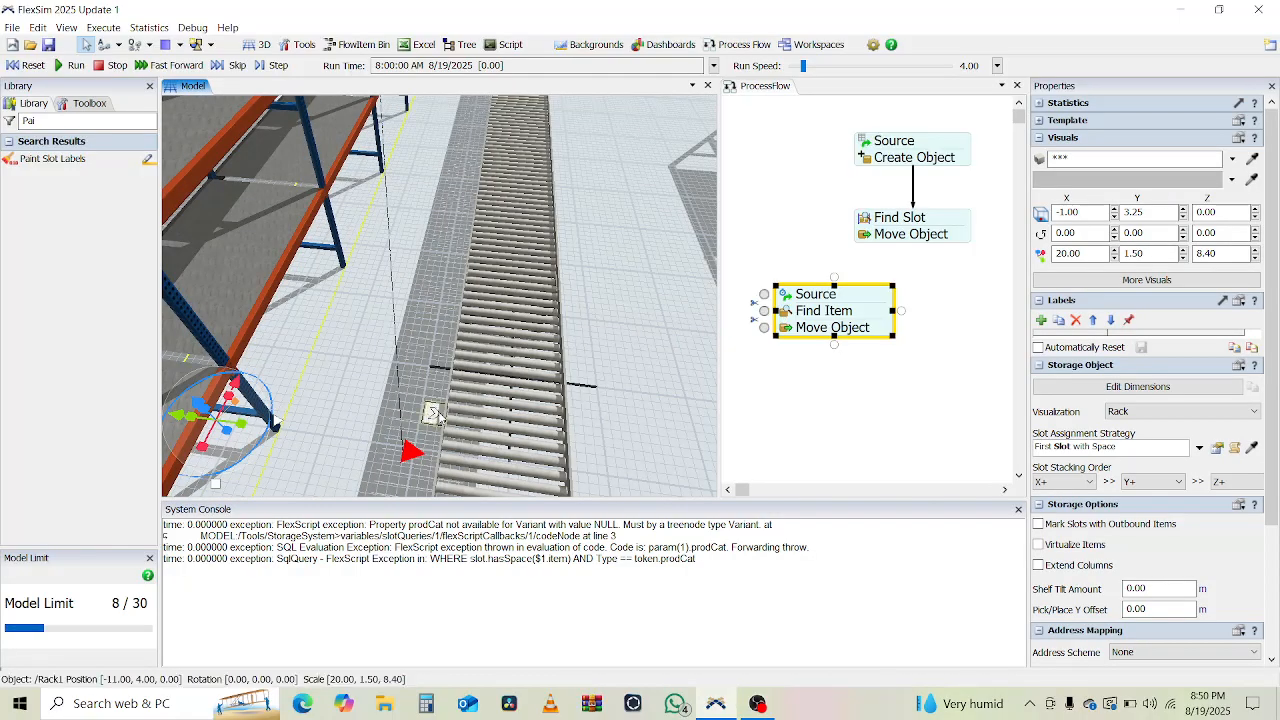
left_click(396, 358)
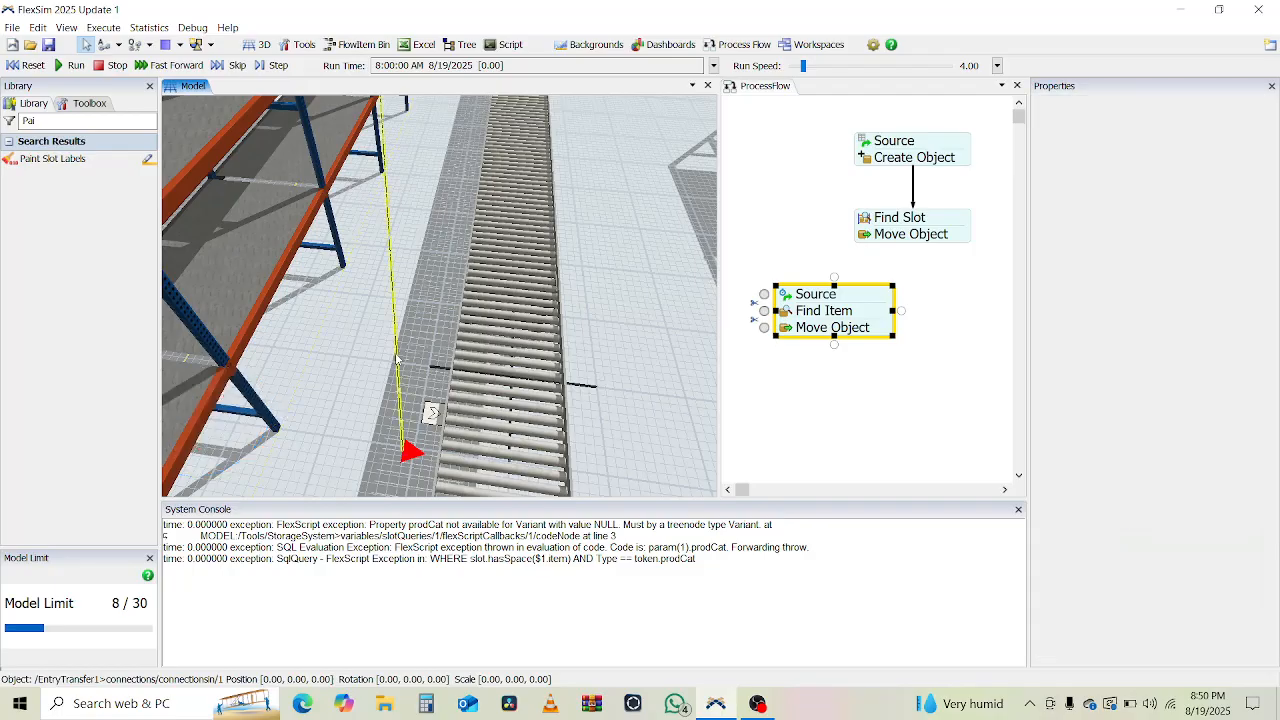
key("Delete")
scroll(554, 381, "down", 4)
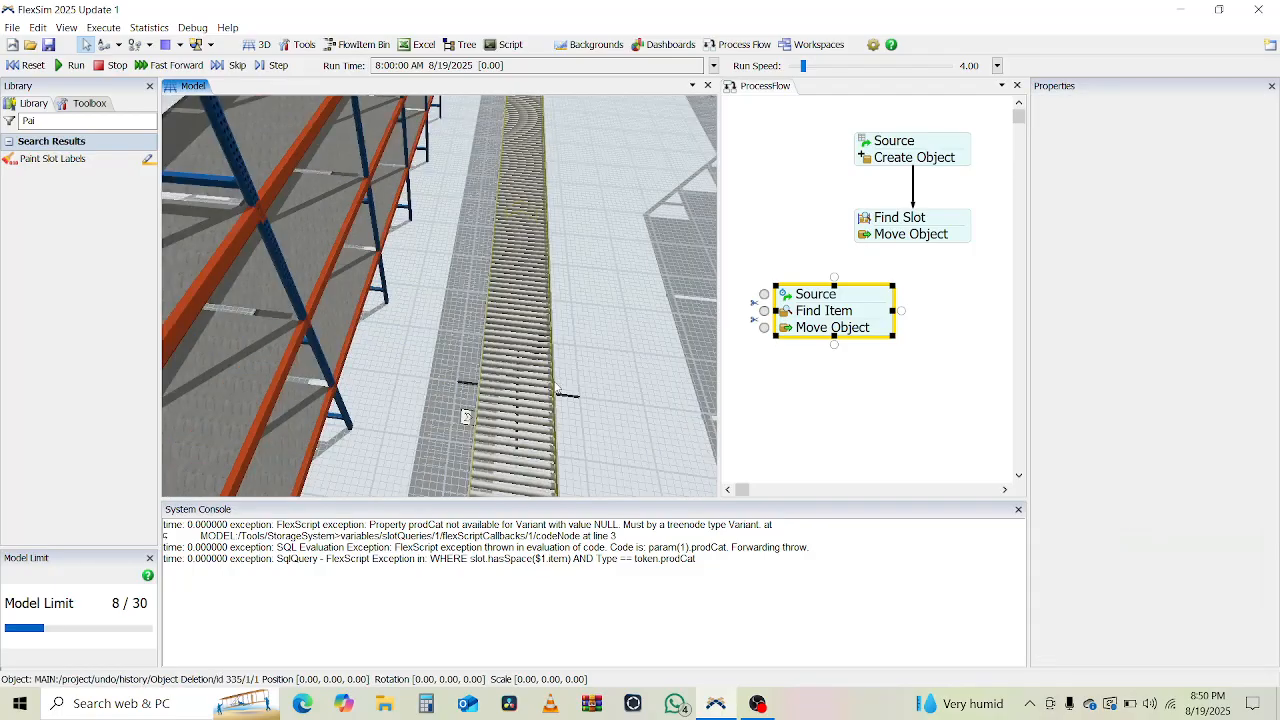
left_click_drag(615, 426, 577, 192)
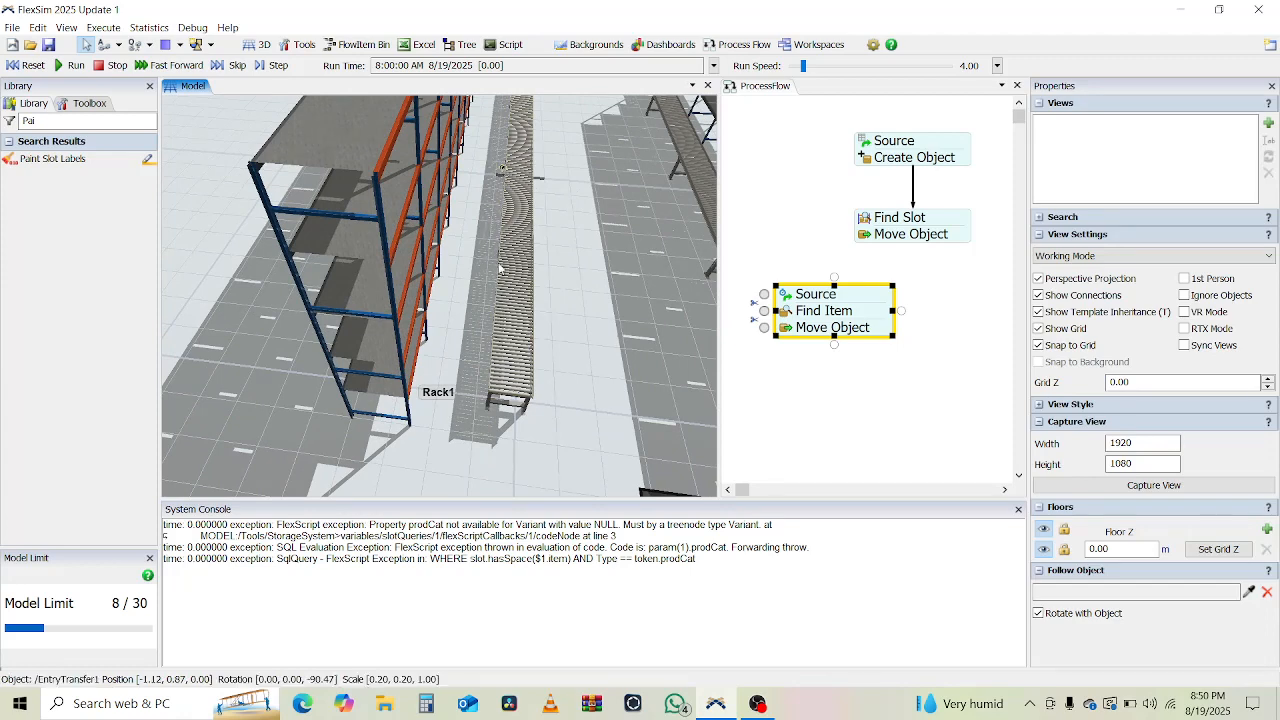
Sample EntryTransfer1 beside Rack1 as the second Move Object's destination.
left_click(503, 397)
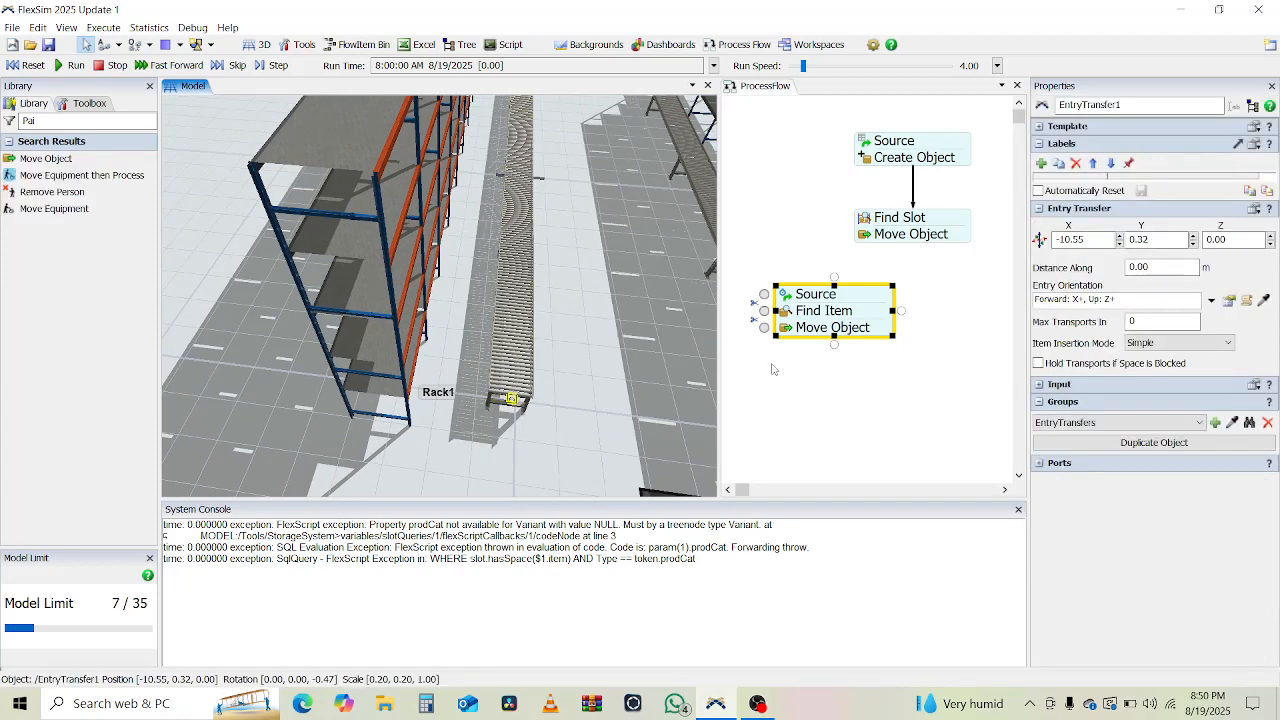
left_click(787, 335)
double_click(787, 335)
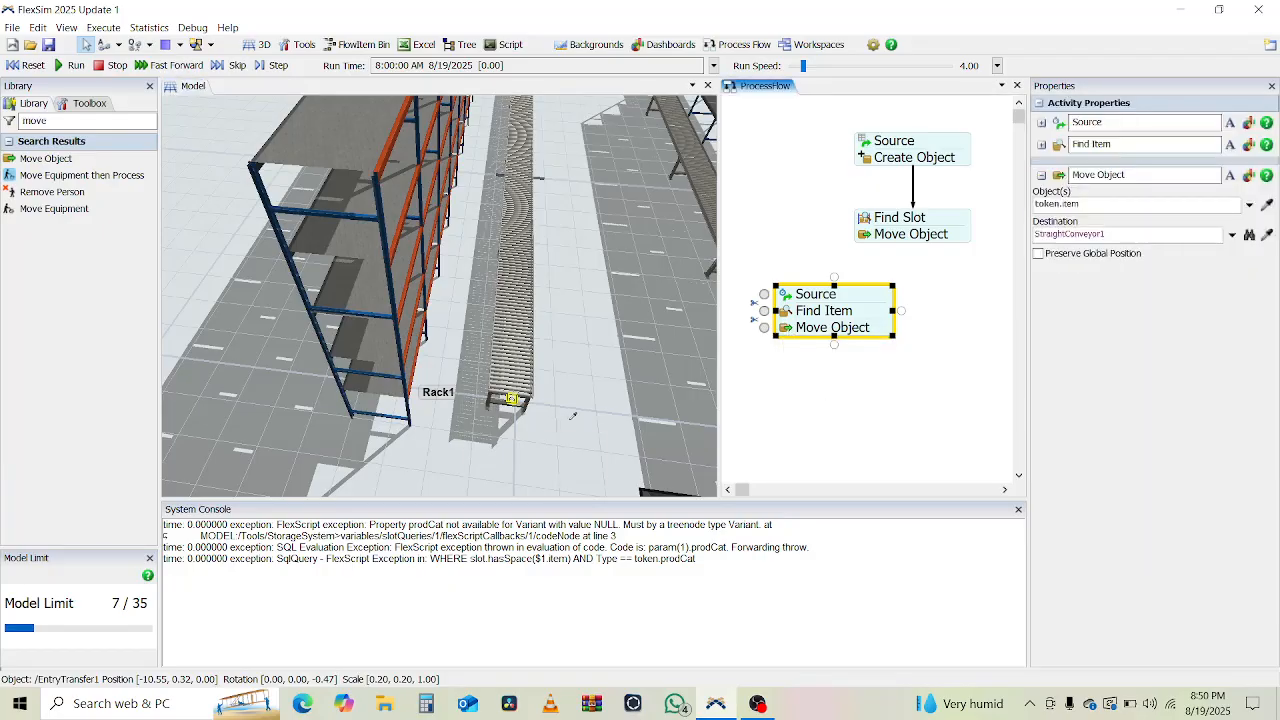
left_click(511, 405)
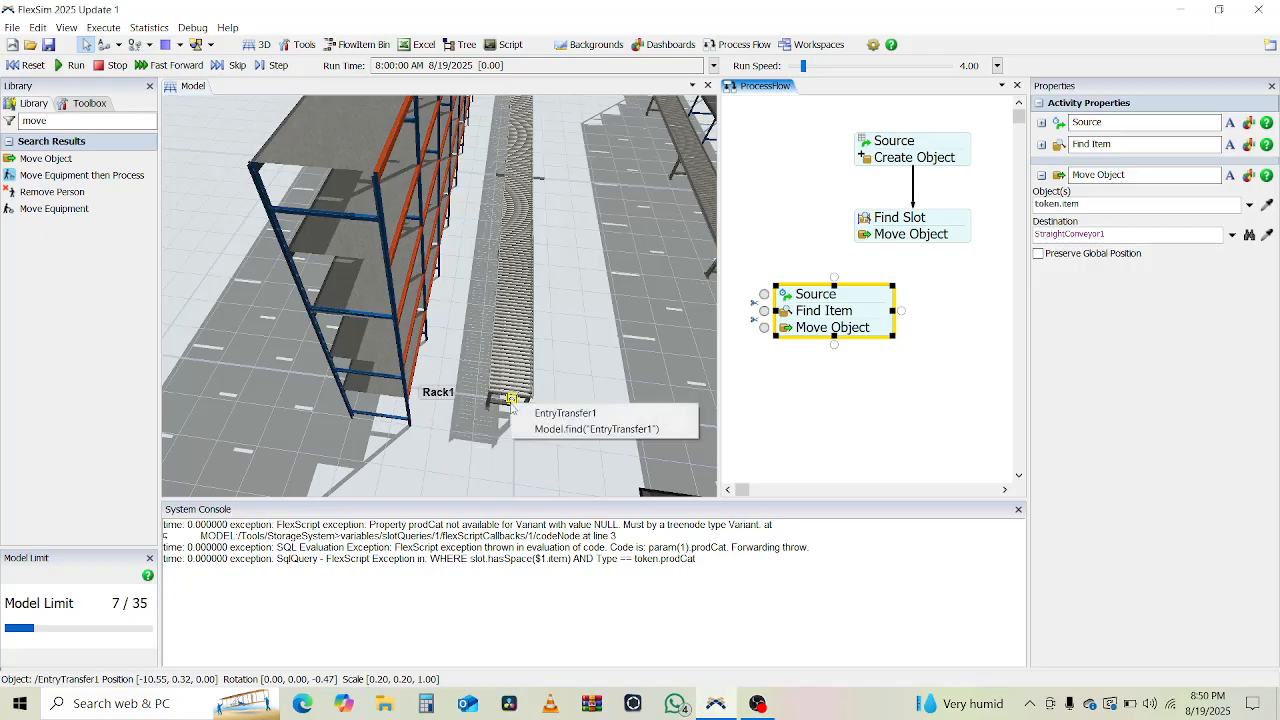
left_click(563, 413)
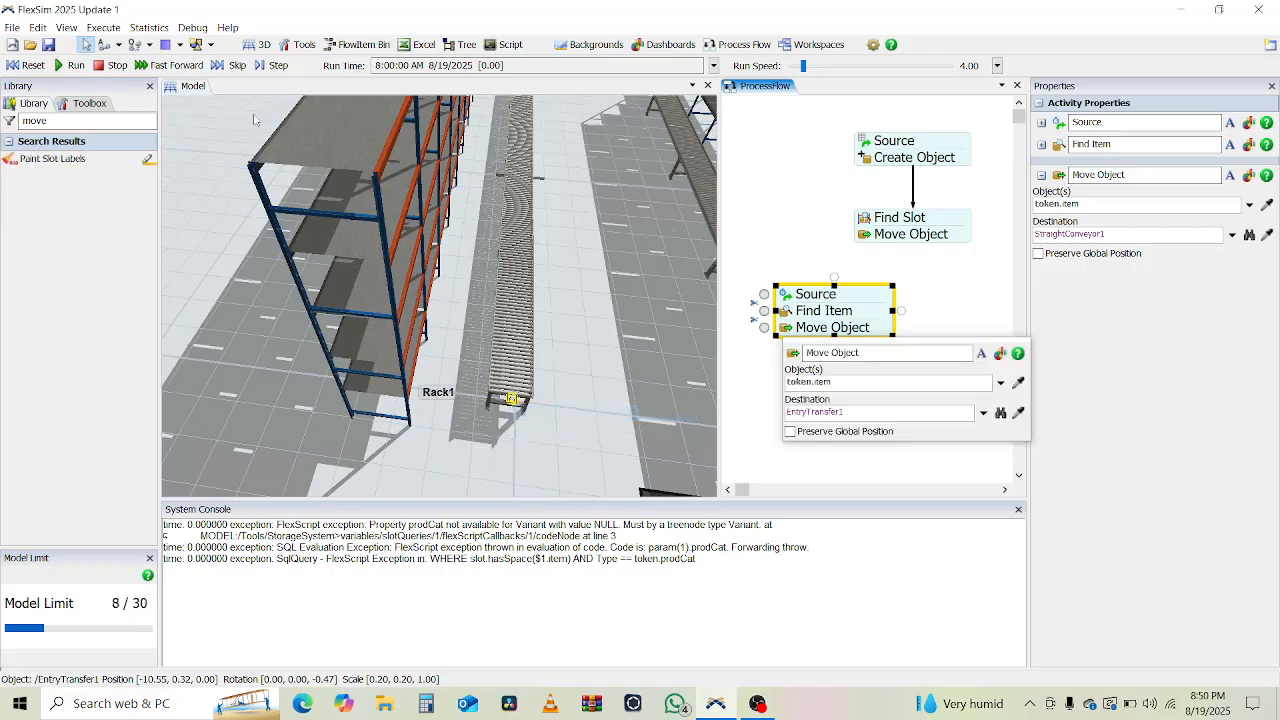
left_click(74, 60)
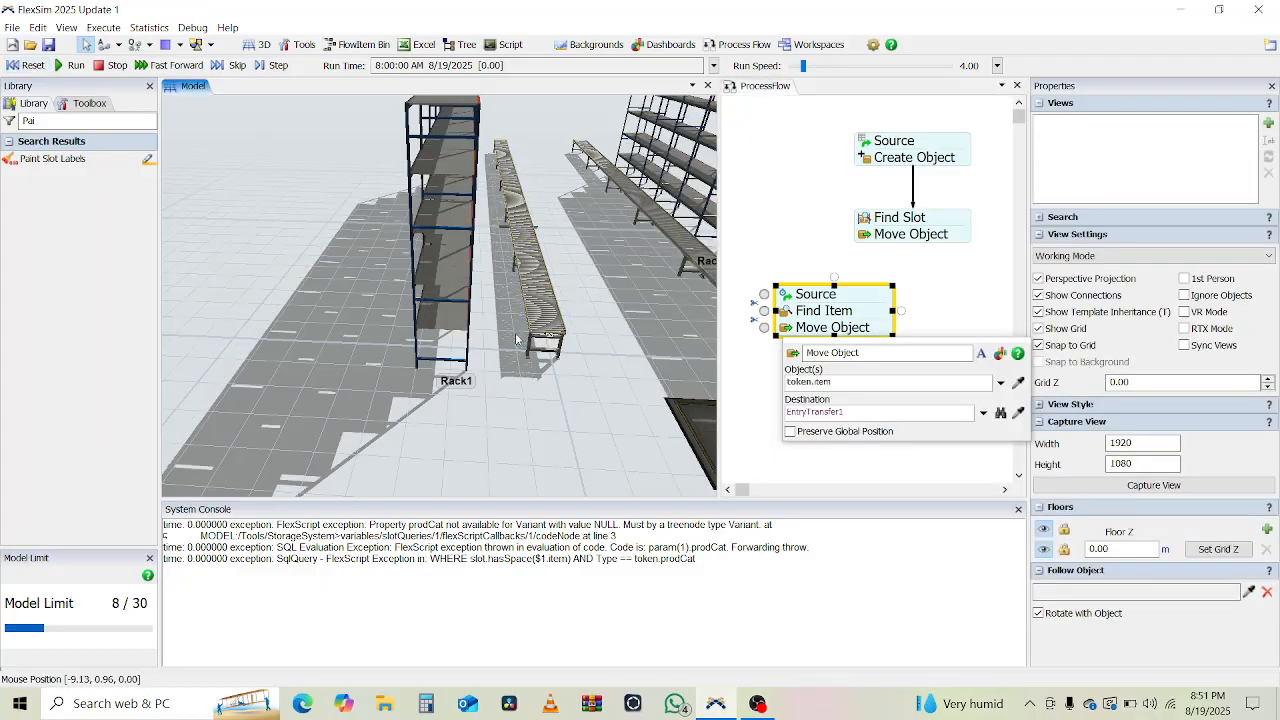
On Rack1, try adding and removing pointer and string labels.
left_click(440, 216)
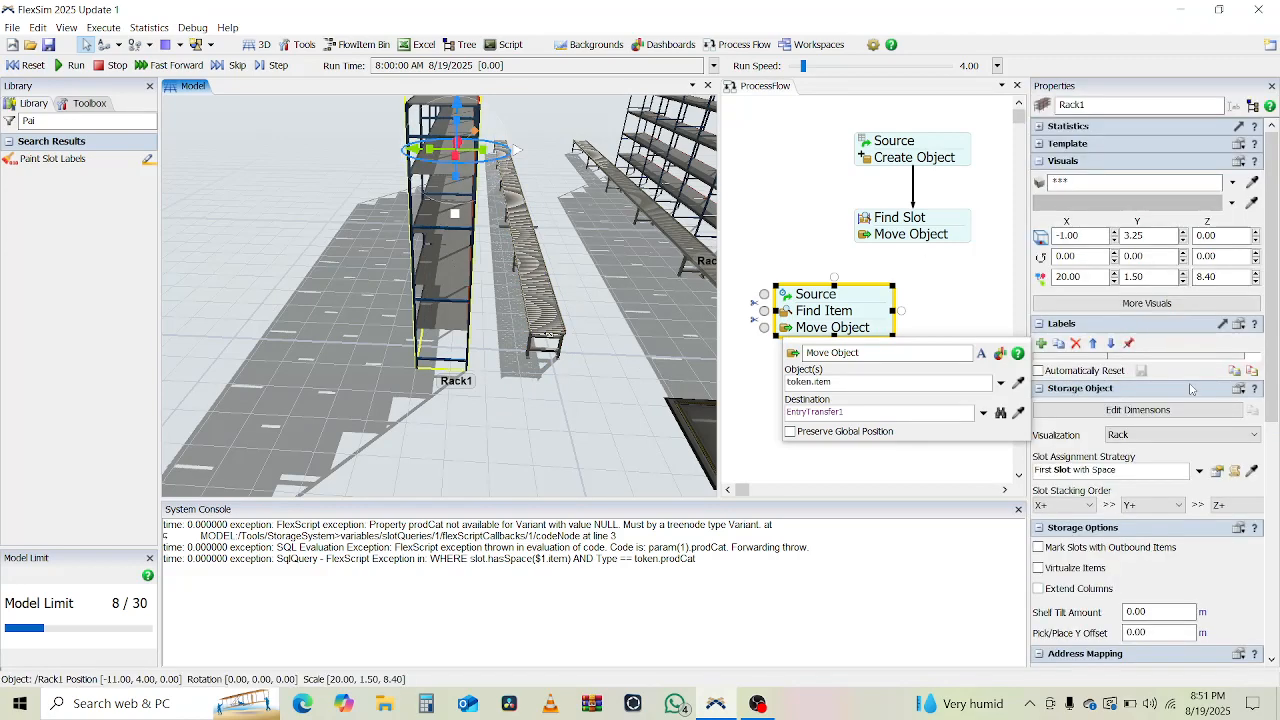
left_click(1042, 344)
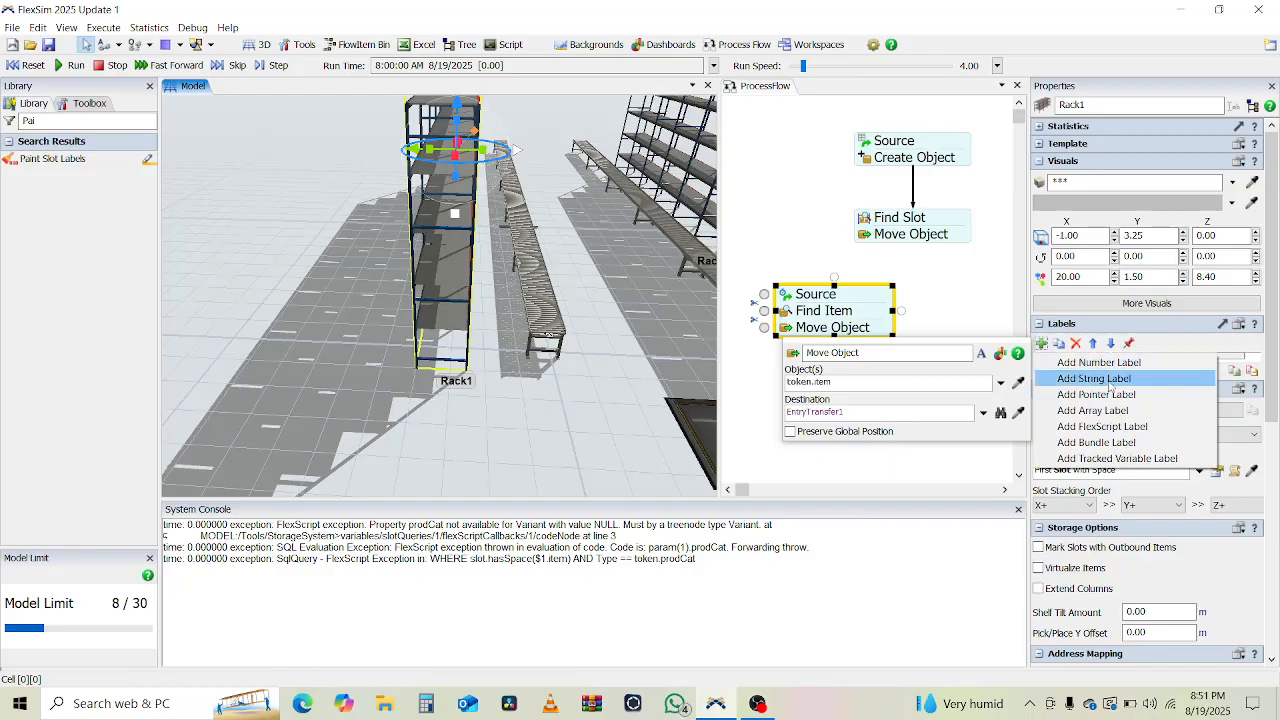
left_click(1100, 395)
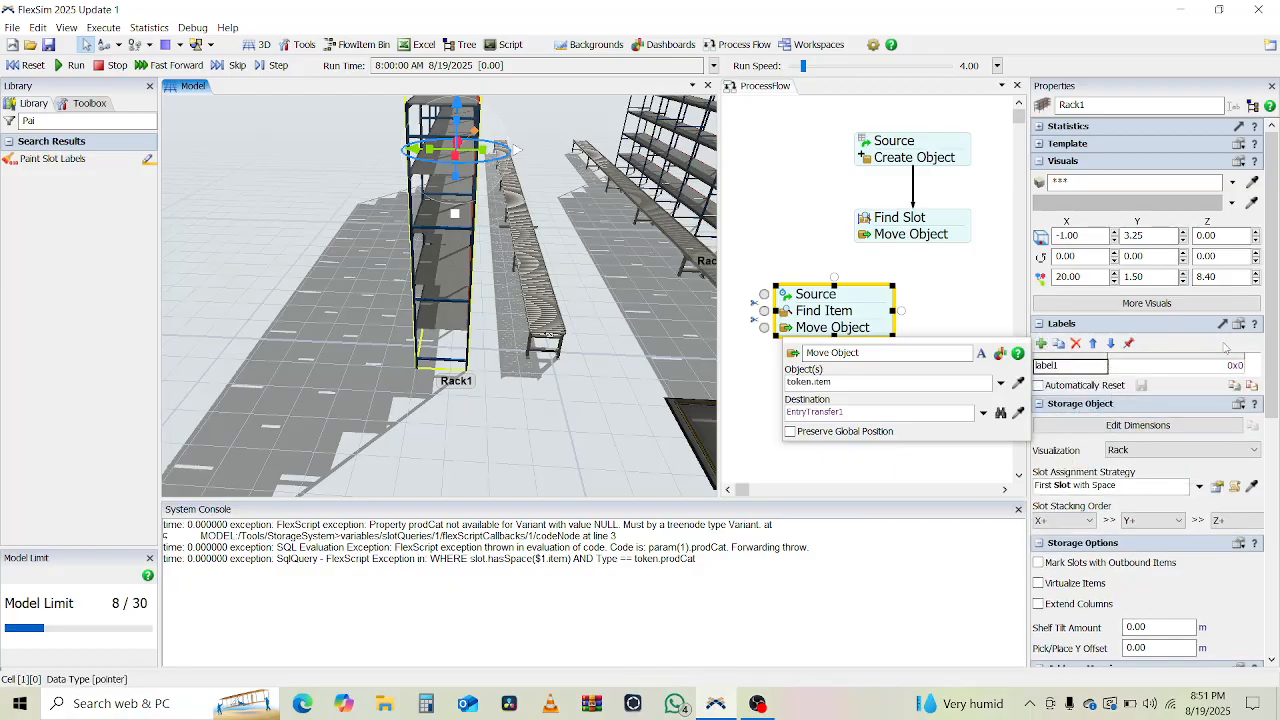
left_click(1076, 344)
left_click(1042, 344)
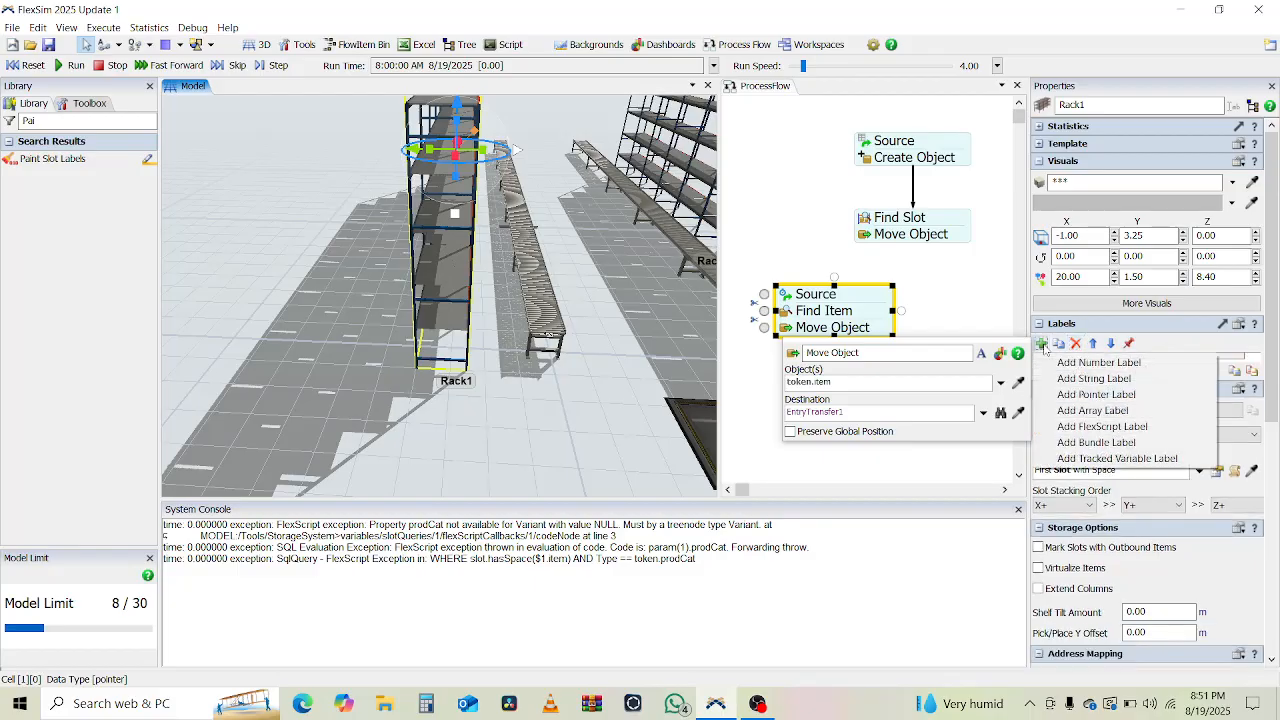
left_click(1100, 379)
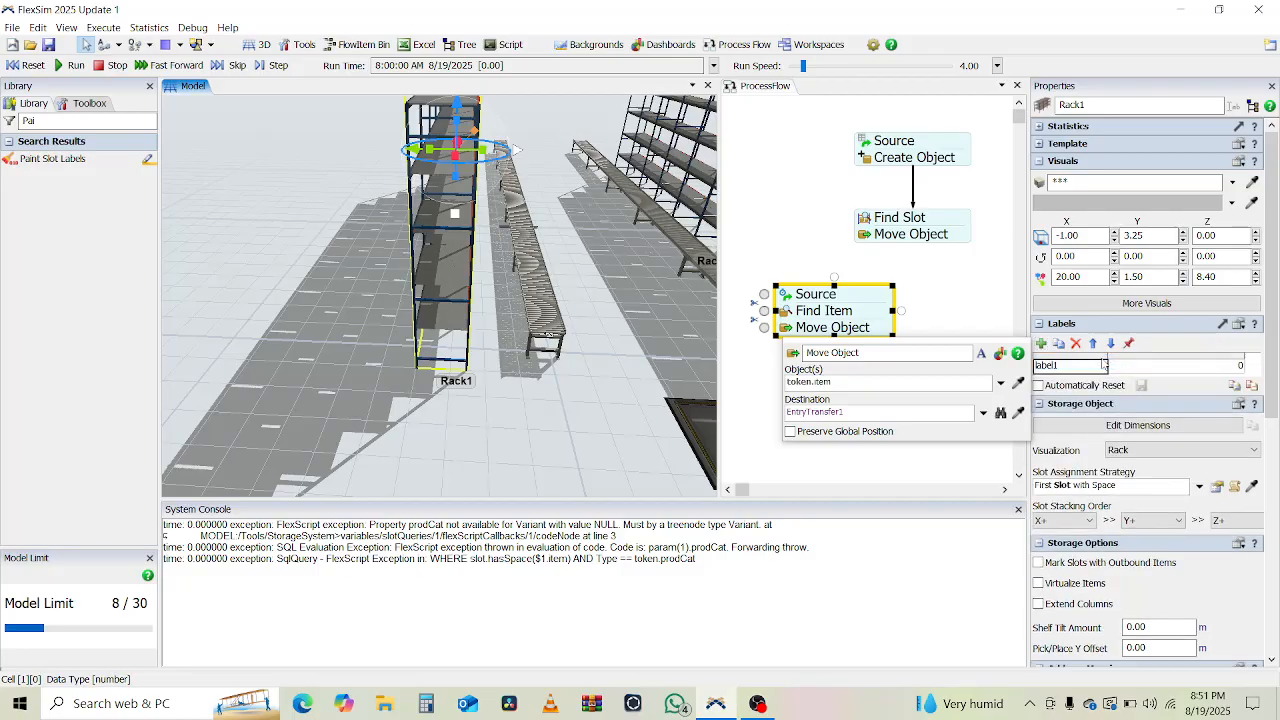
left_click(1077, 343)
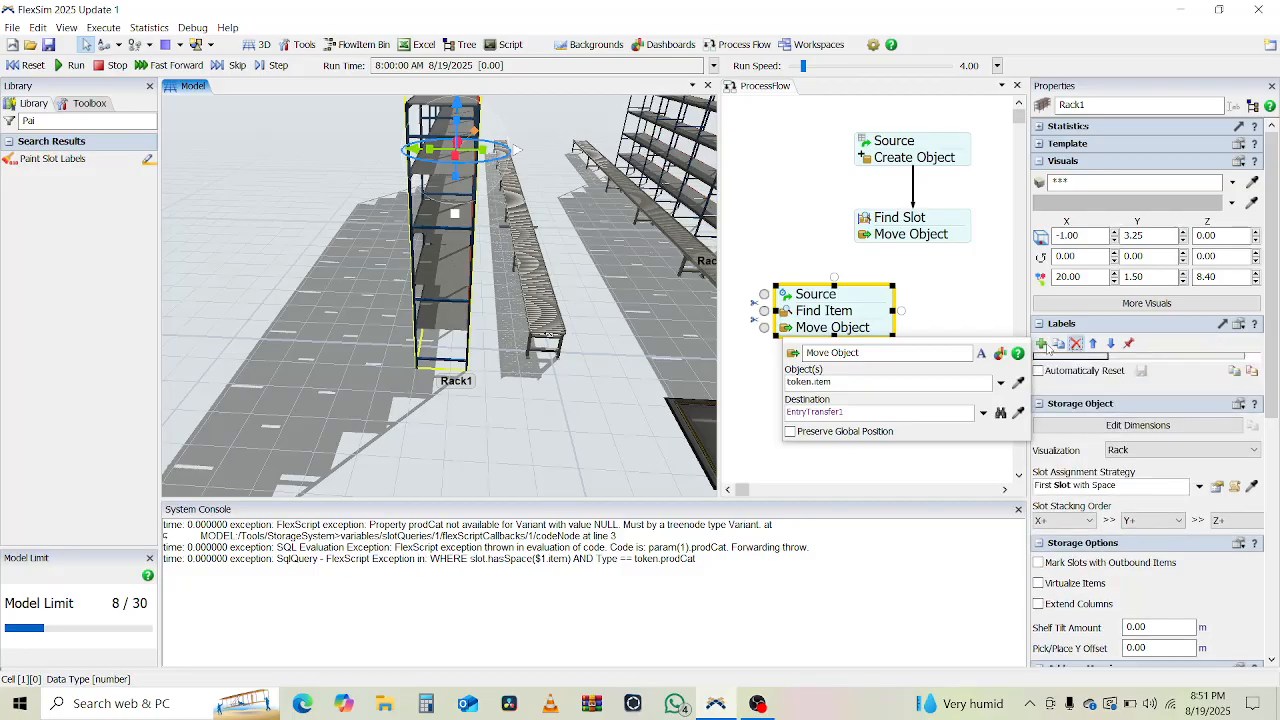
left_click(1043, 344)
left_click(1066, 378)
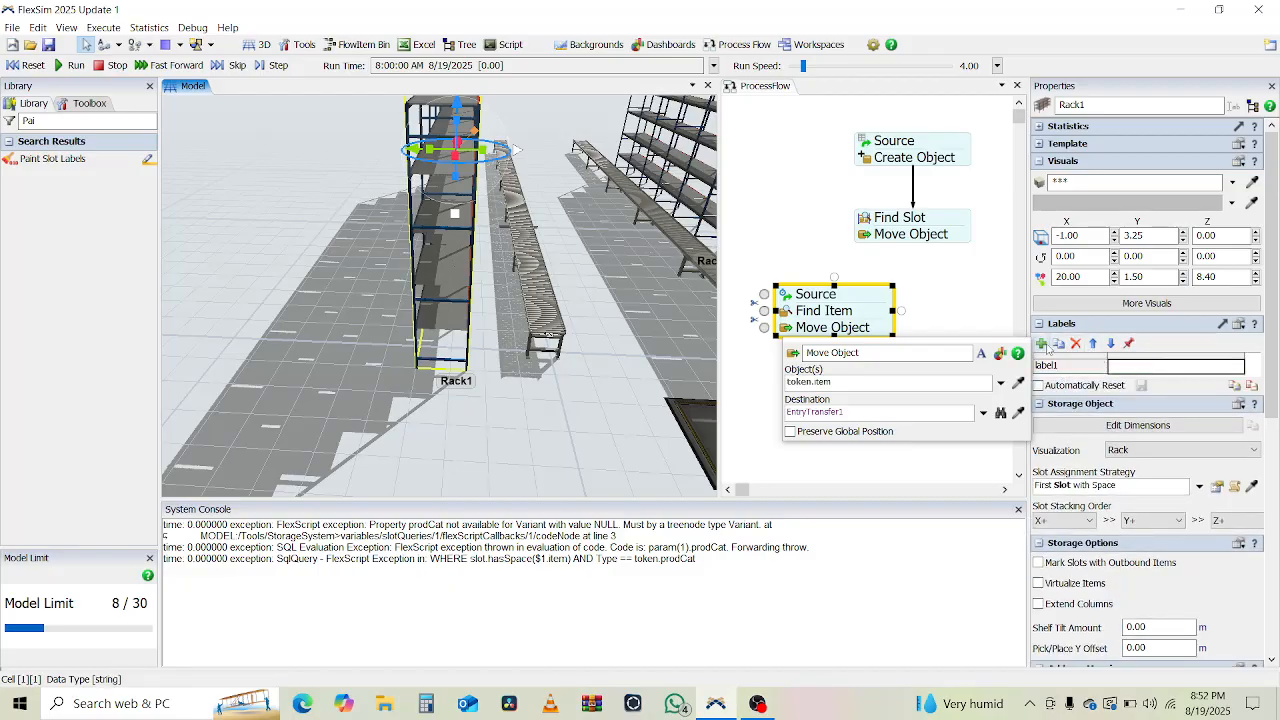
left_click(1076, 343)
Try adding and deleting array, FlexScript, tracked variable and bundle labels on Rack1.
left_click(1043, 344)
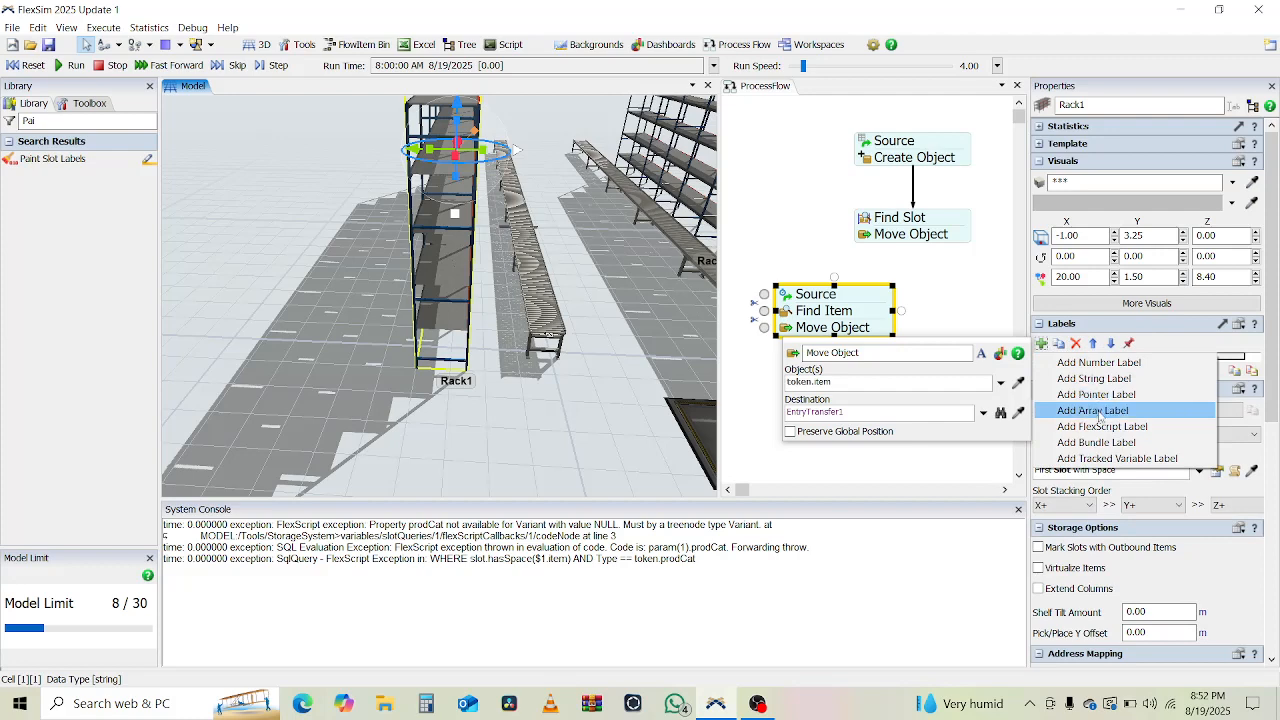
left_click(1100, 411)
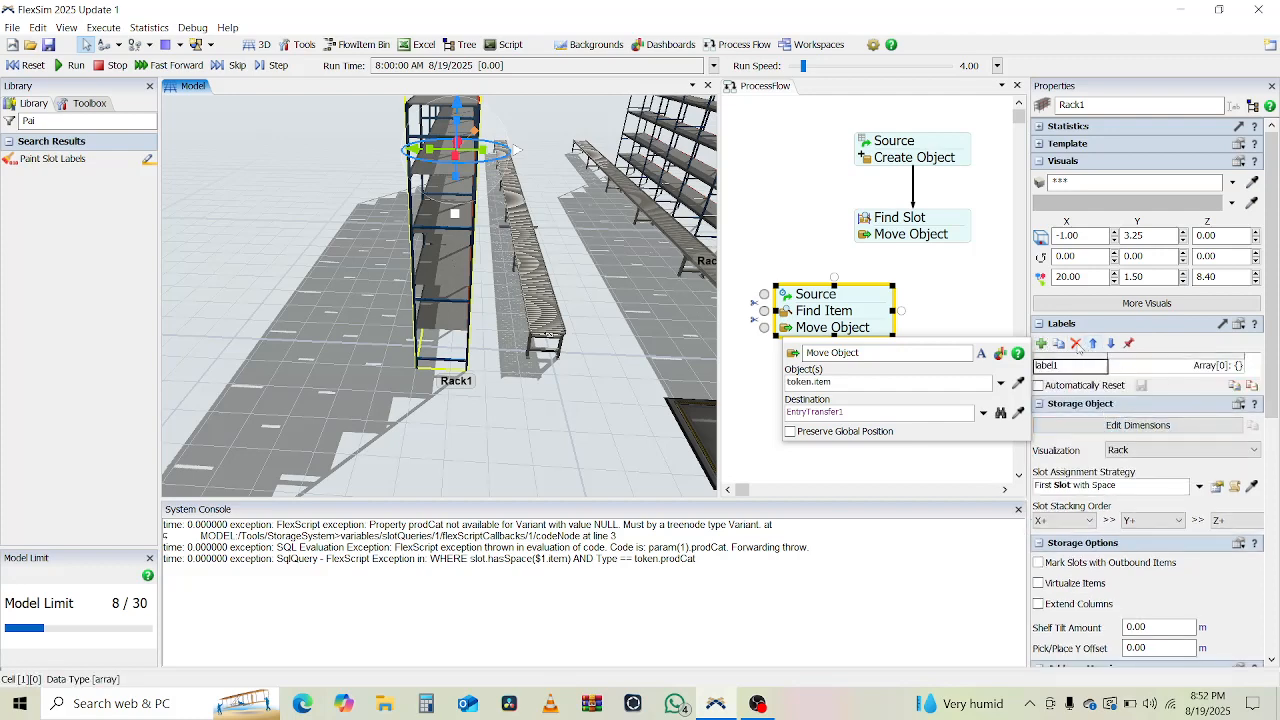
left_click(1075, 344)
left_click(1042, 345)
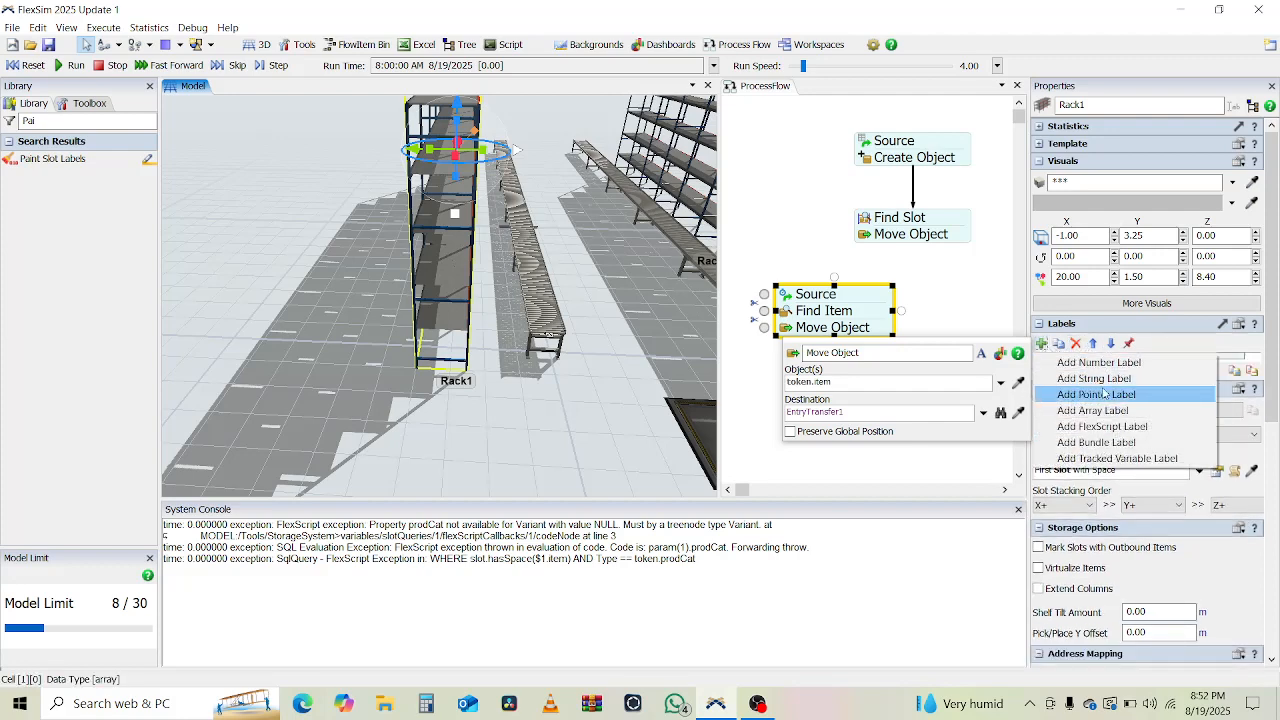
left_click(1112, 427)
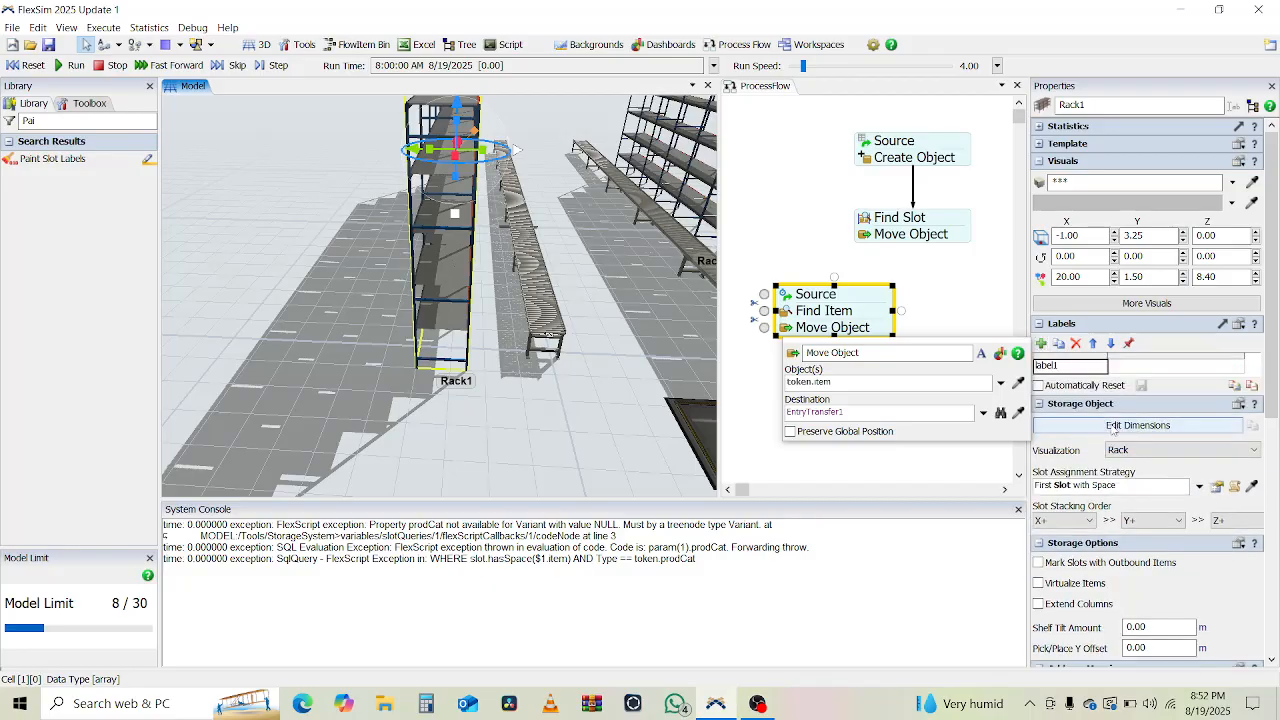
left_click(1075, 344)
left_click(1042, 344)
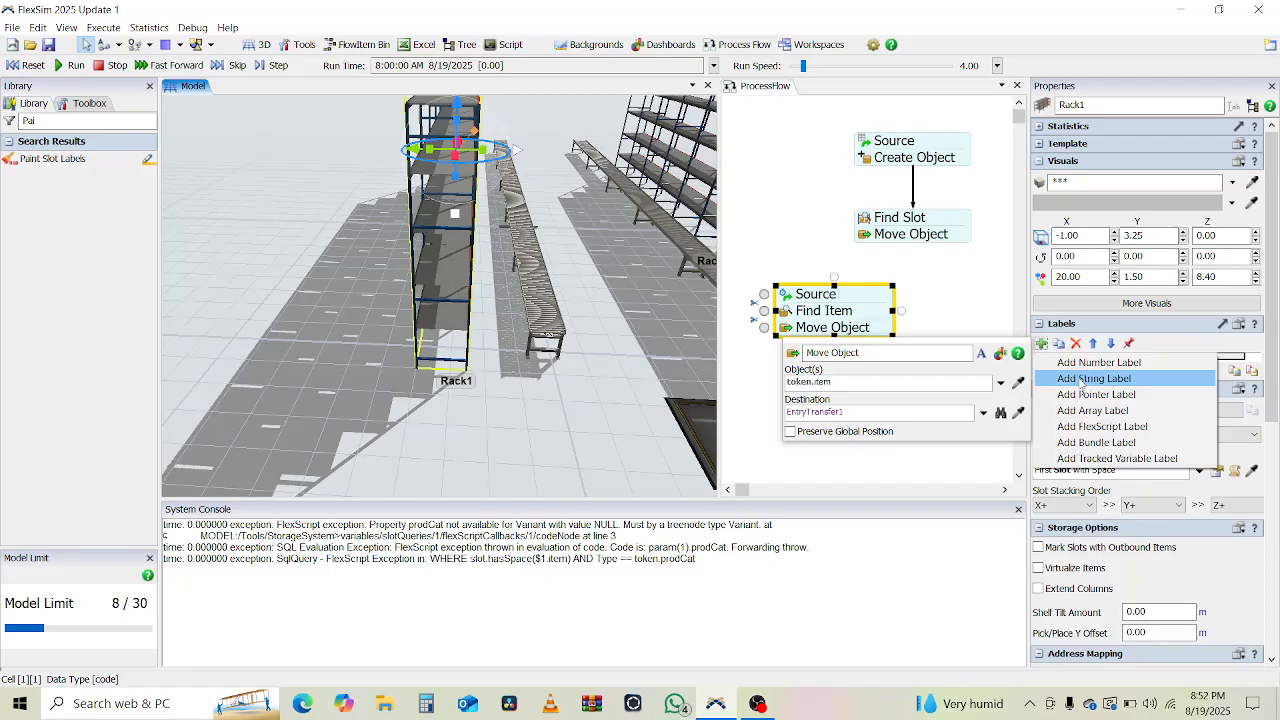
left_click(1112, 458)
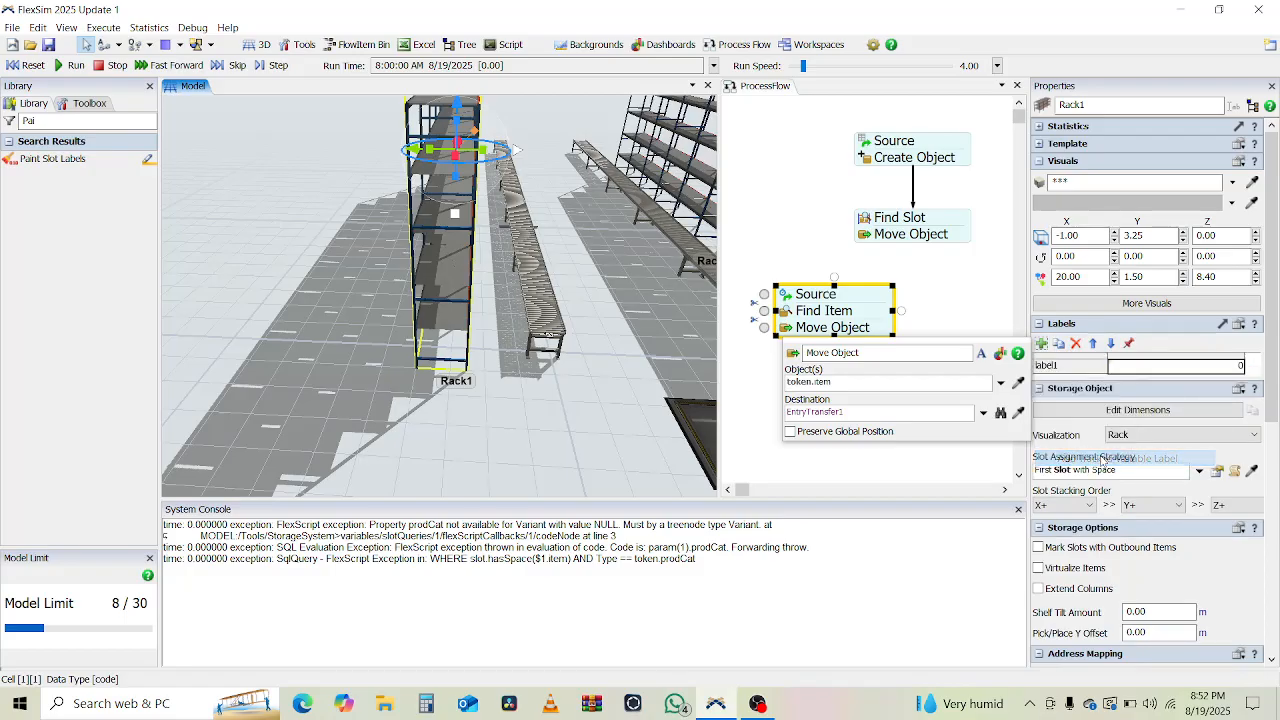
mouse_move(1188, 371)
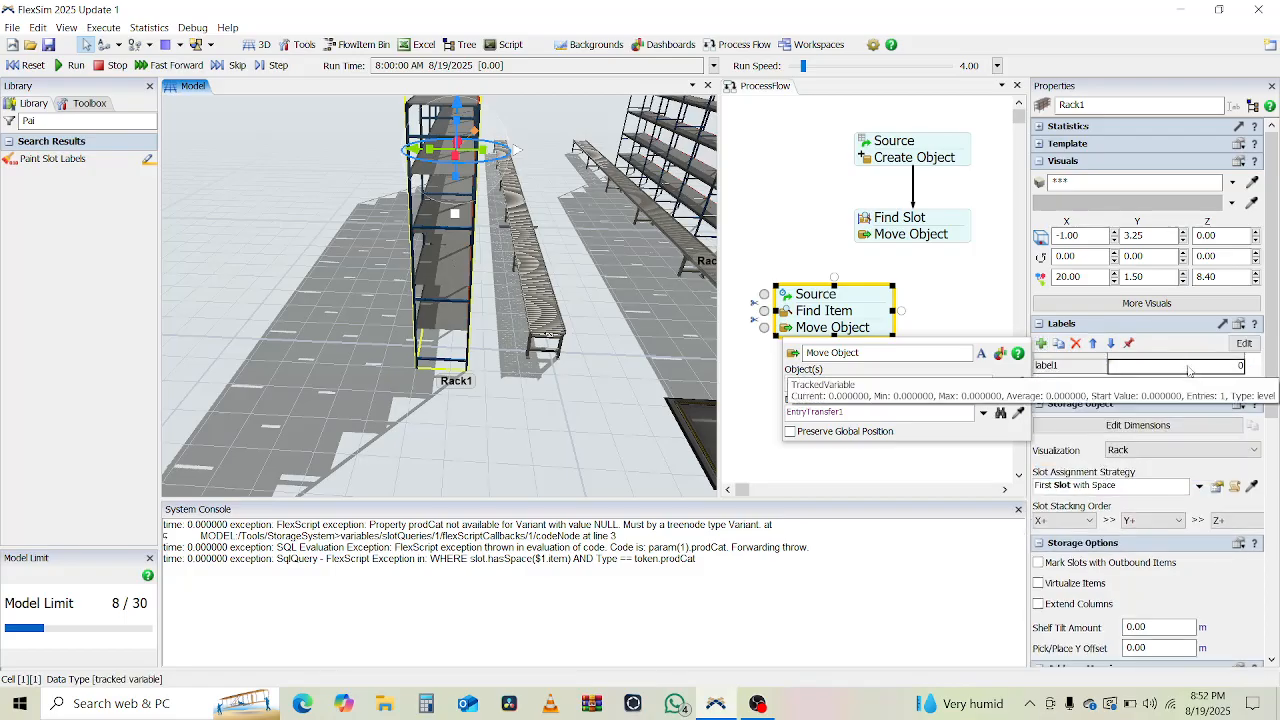
left_click(1075, 344)
left_click(1042, 344)
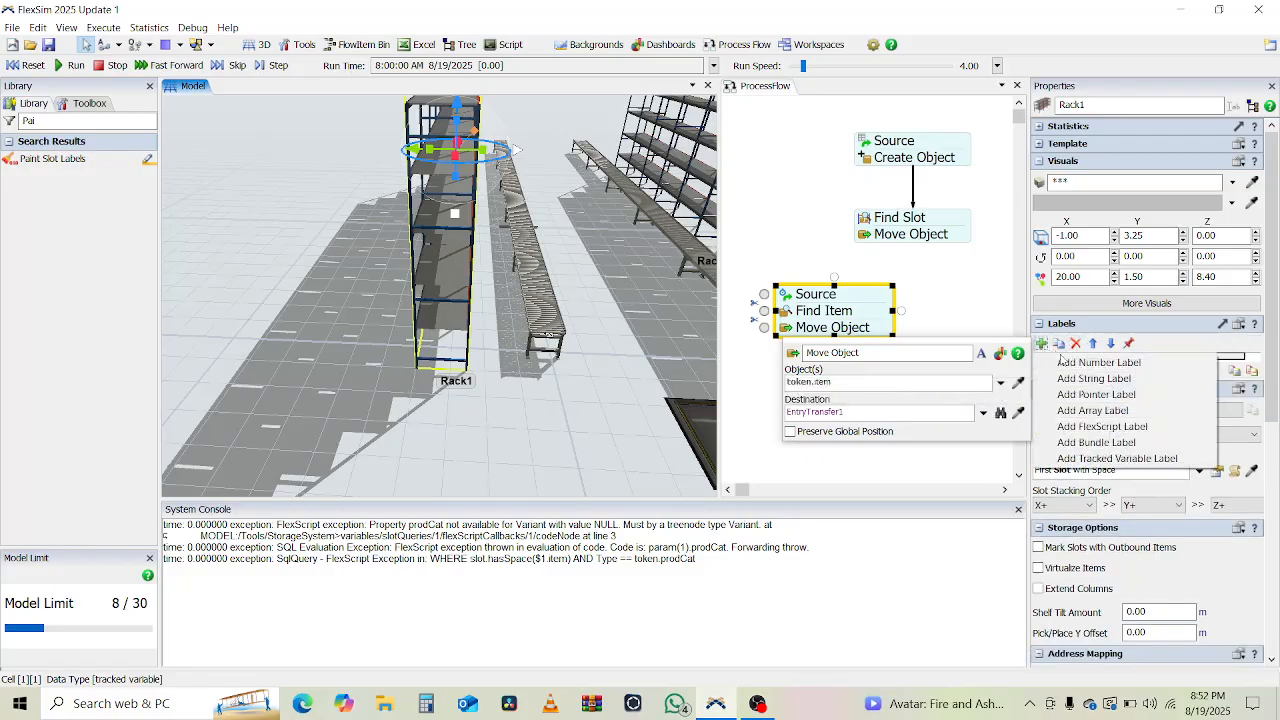
left_click(1110, 442)
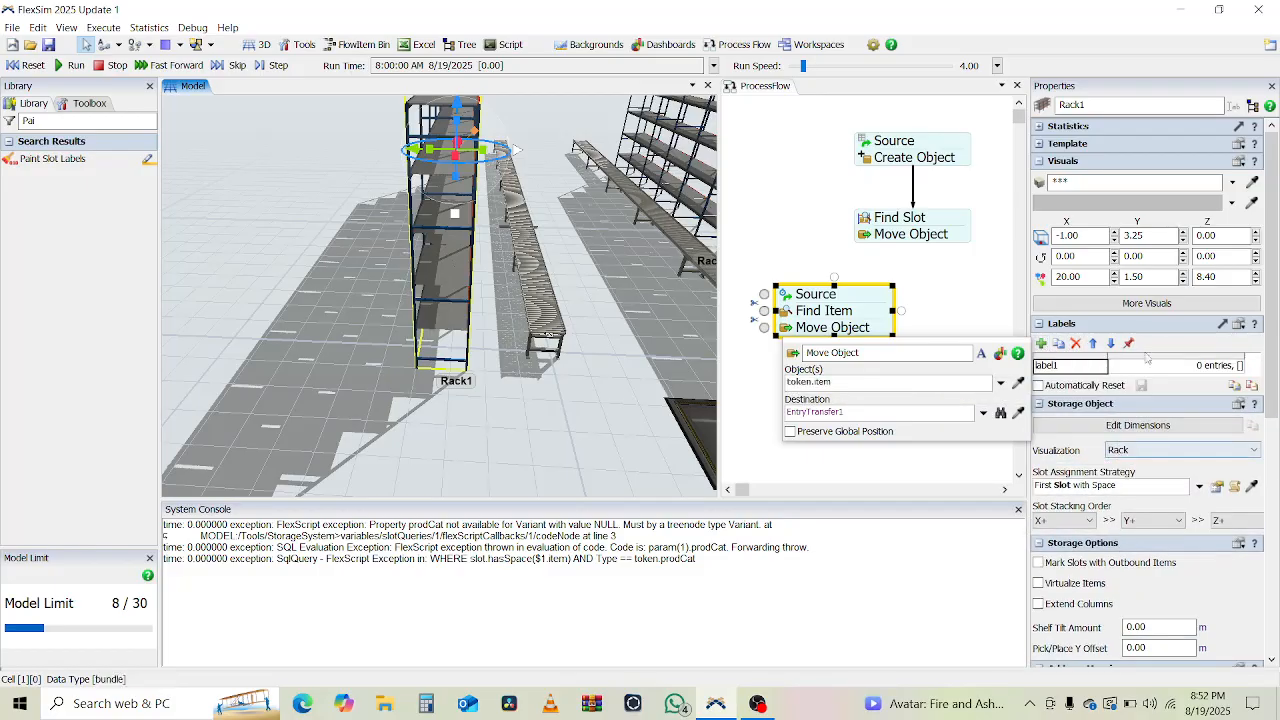
left_click(1075, 344)
Add a pointer label to Rack1 and begin renaming label1.
left_click(1042, 344)
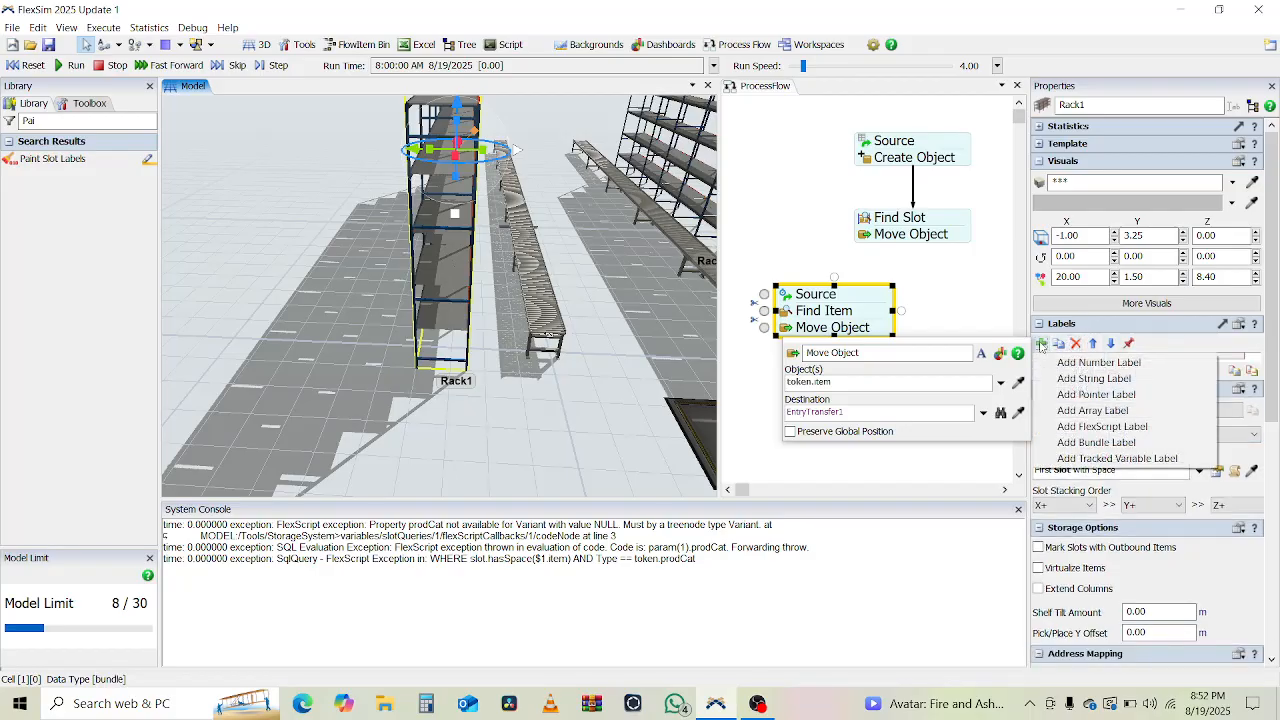
left_click(1090, 398)
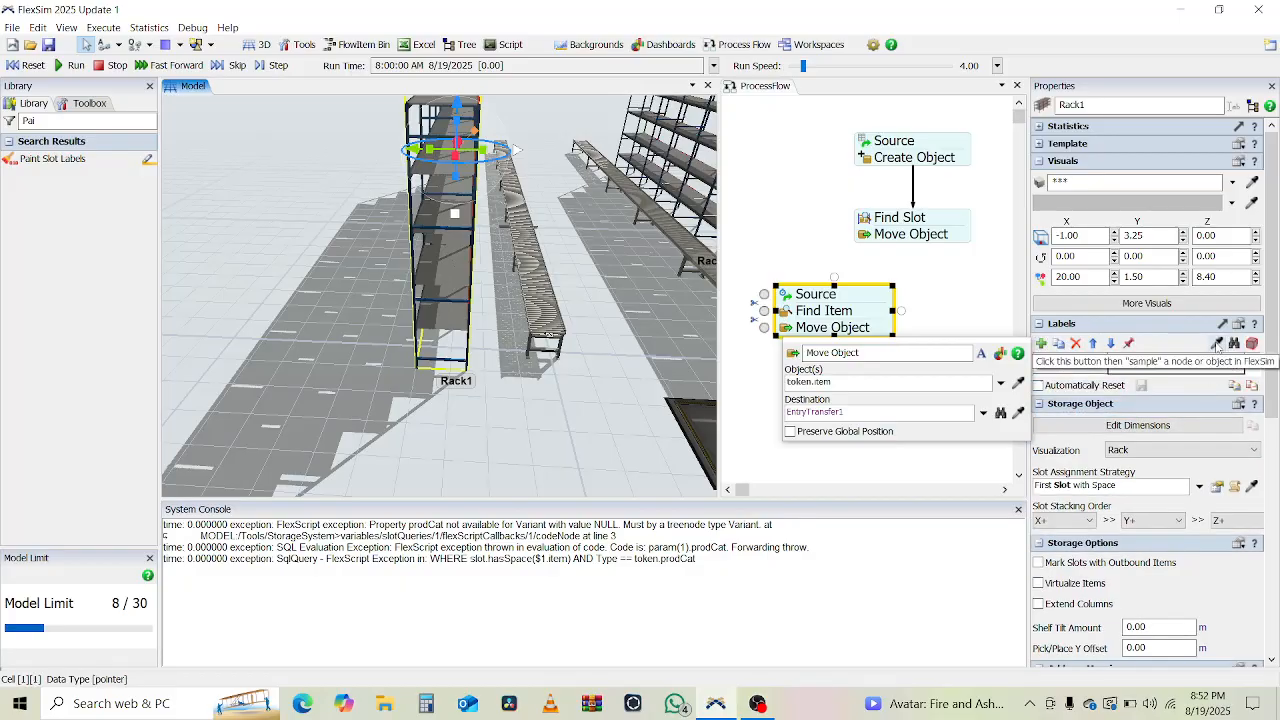
double_click(1062, 367)
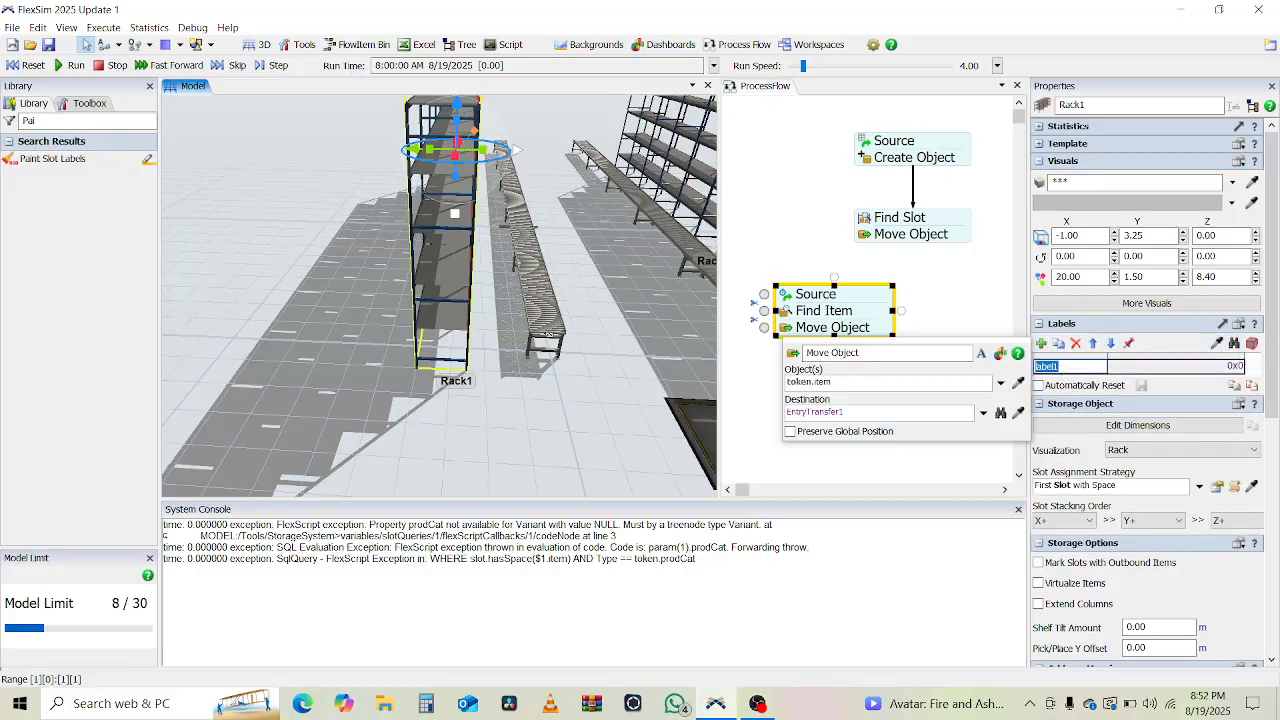
Name Rack1's pointer label EntryTransfer.
type("Entry")
key("Return")
left_click(1041, 343)
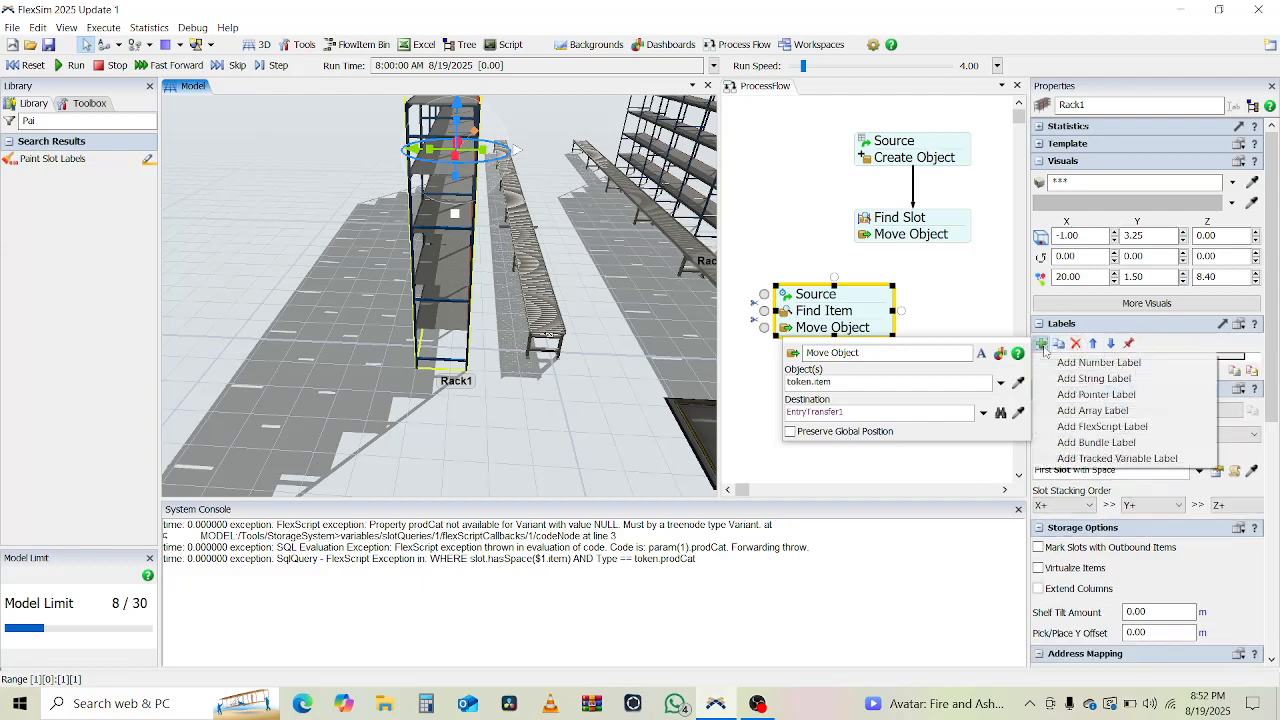
left_click(1104, 395)
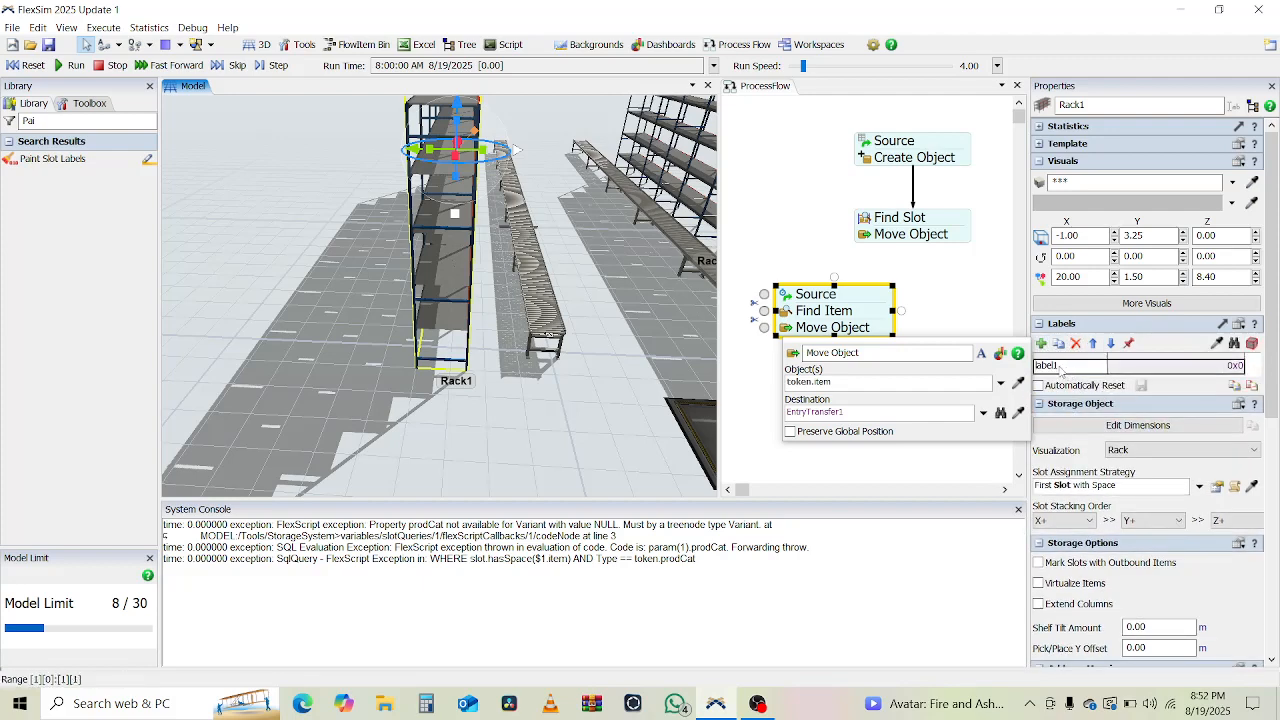
double_click(1066, 367)
type("EntryTransfer")
key("Return")
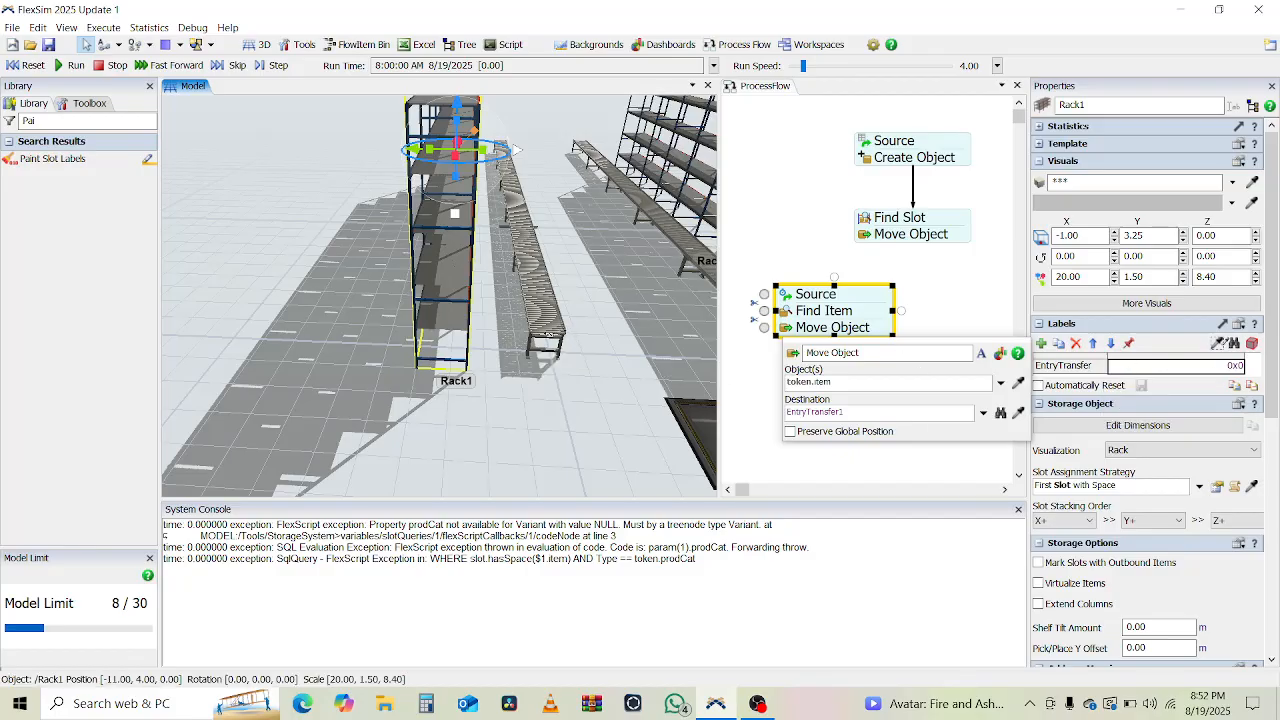
Point Rack1's EntryTransfer label at EntryTransfer1 on the conveyor.
scroll(606, 304, "up", 3)
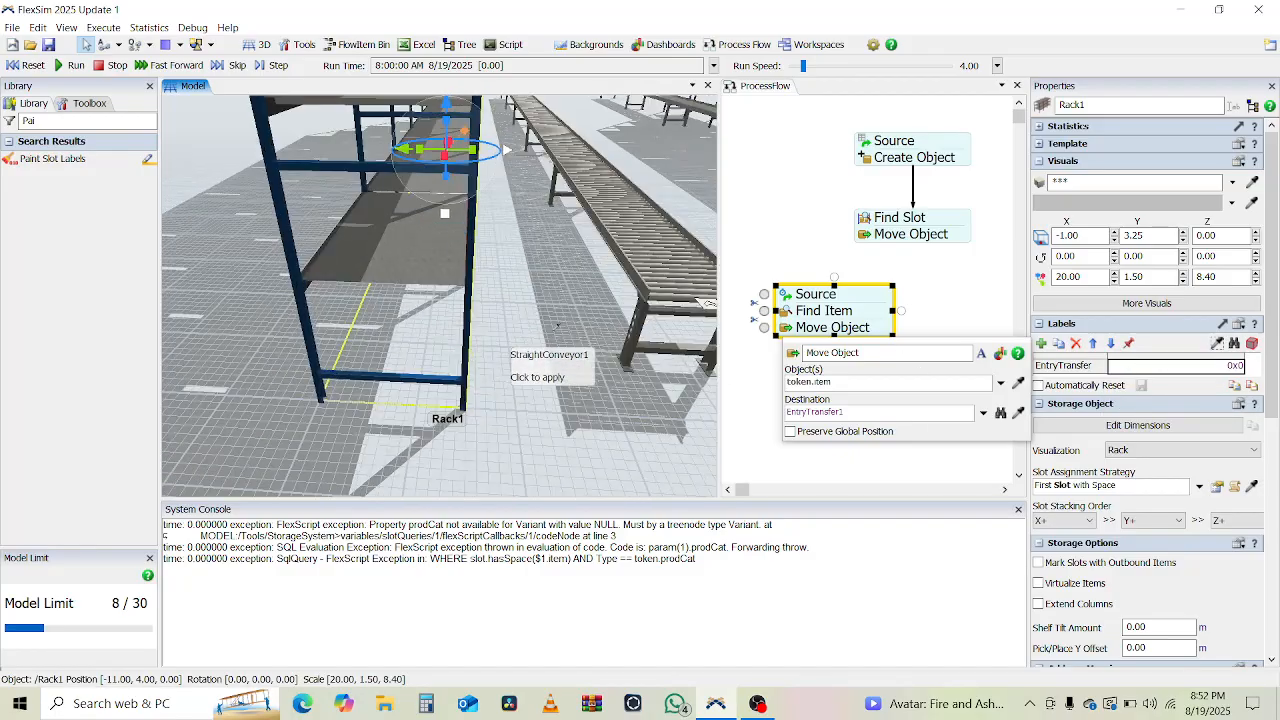
scroll(741, 320, "down", 1)
scroll(741, 320, "down", 1)
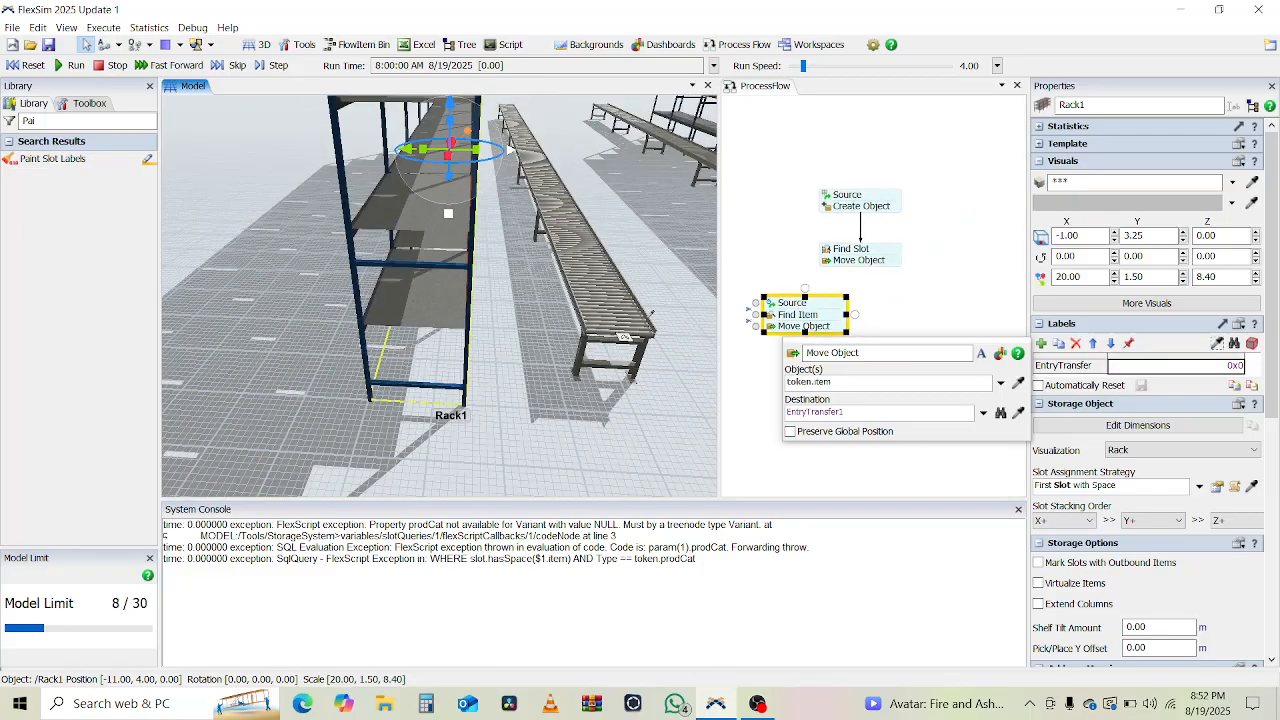
scroll(627, 334, "down", 2)
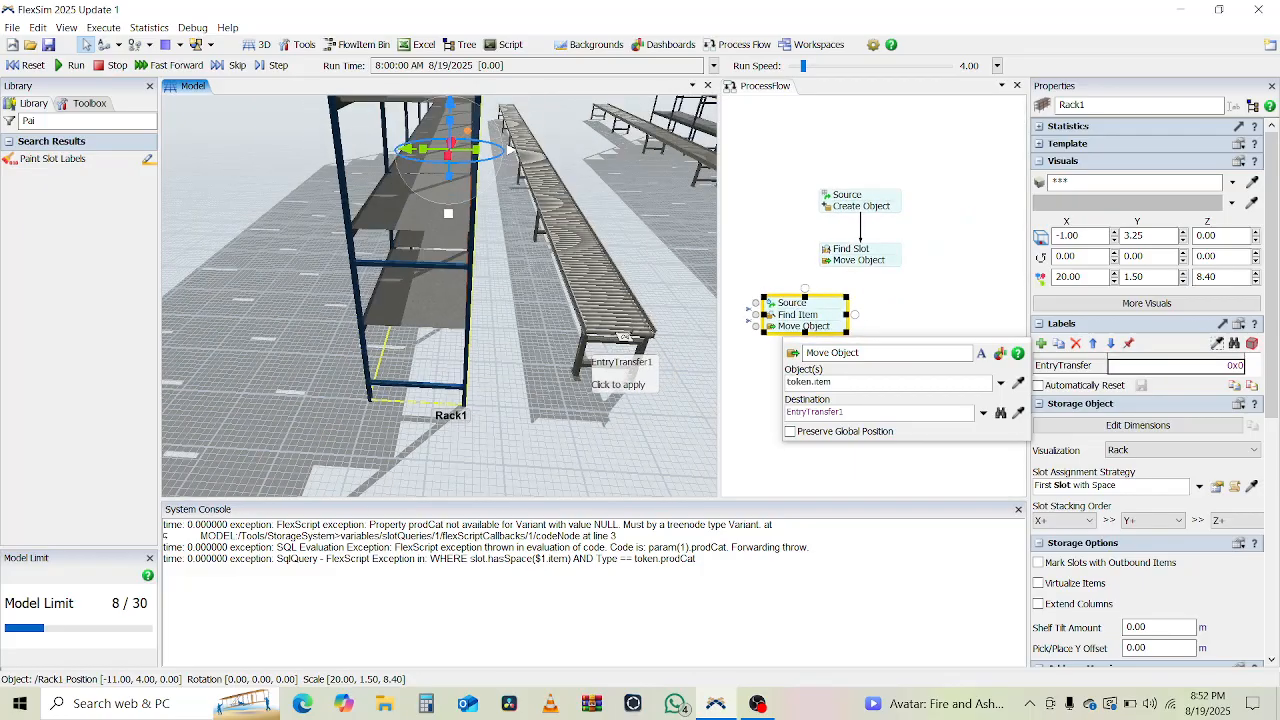
left_click(622, 335)
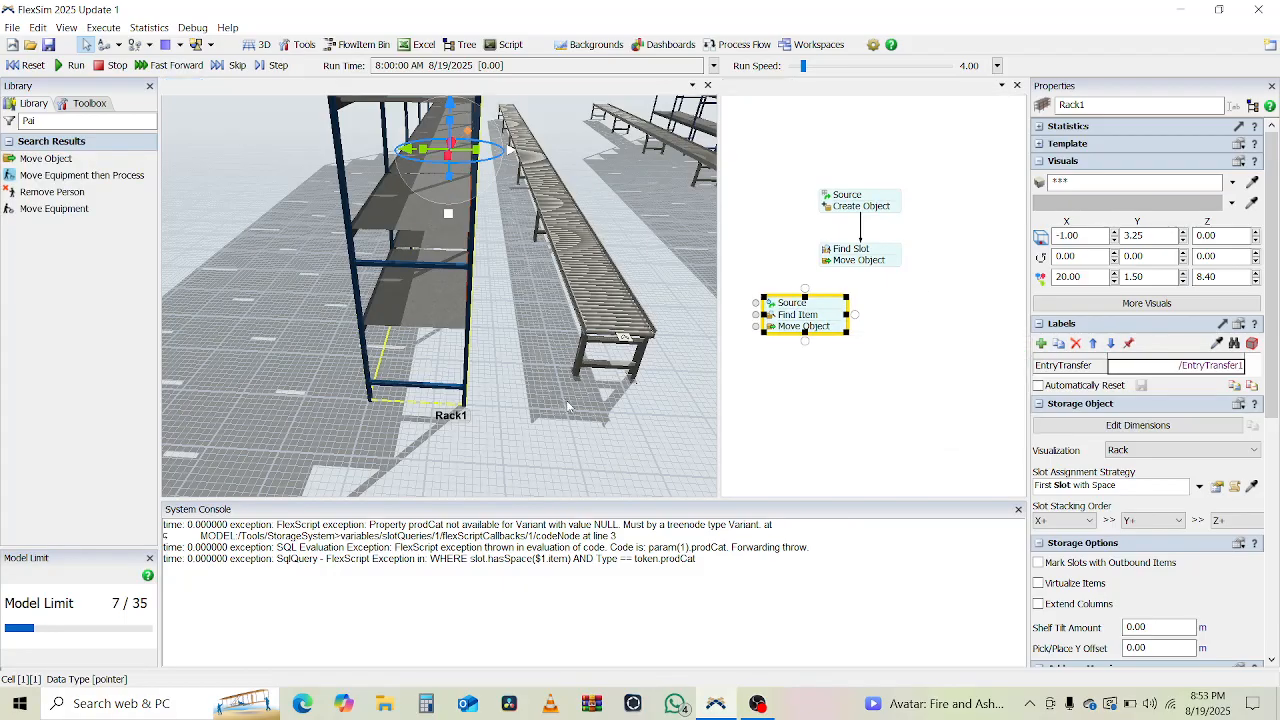
A-connect Rack2 to the second conveyor, creating EntryTransfer2.
left_click(328, 390)
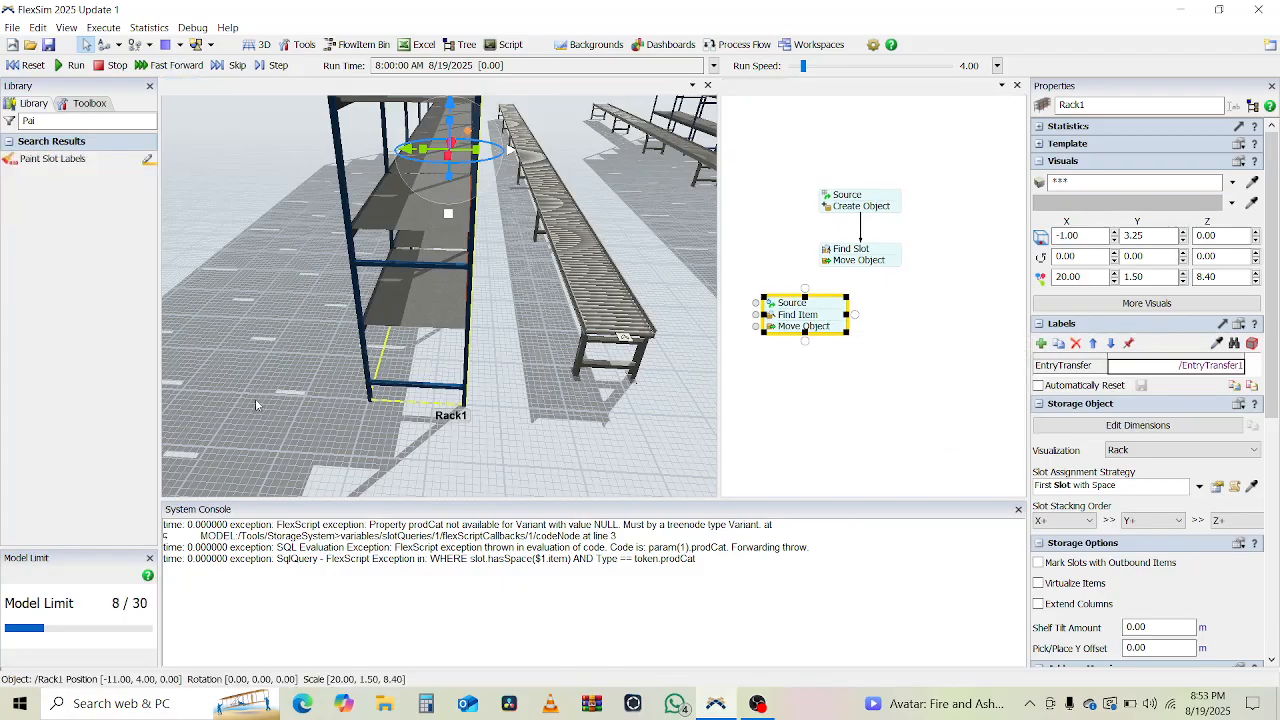
left_click_drag(629, 451, 424, 431)
scroll(512, 434, "down", 3)
scroll(418, 430, "down", 2)
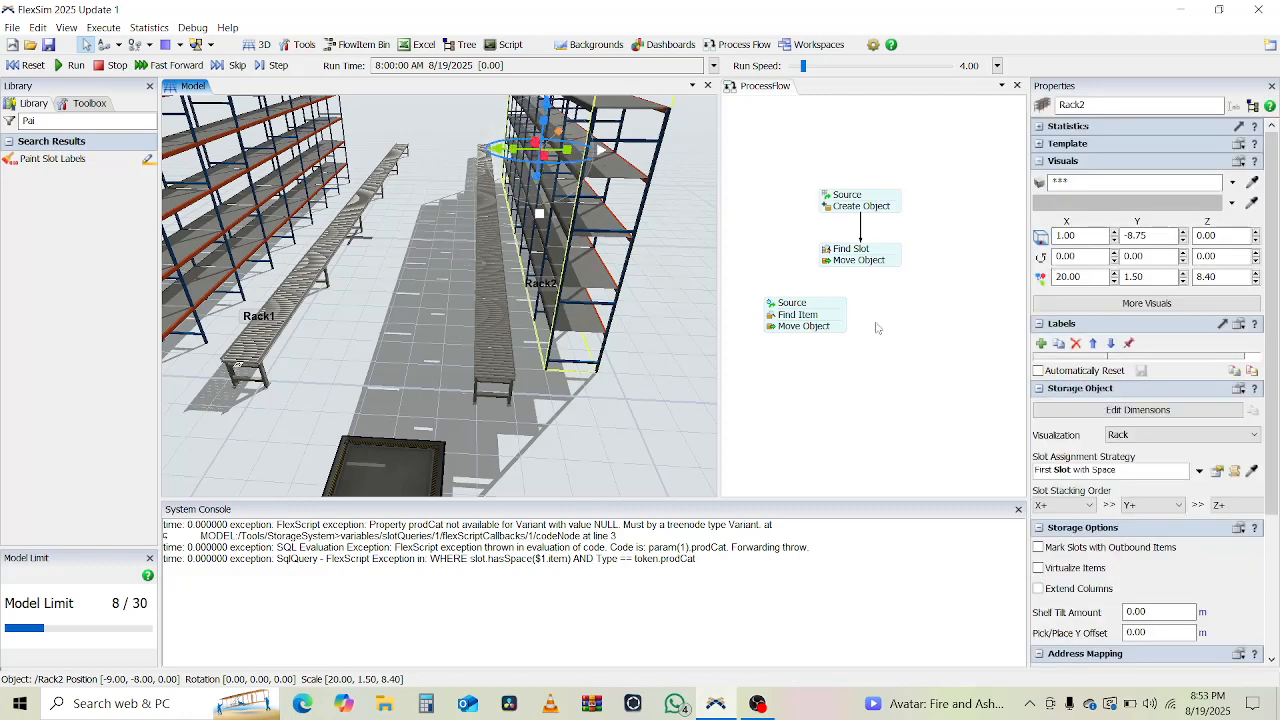
left_click_drag(572, 326, 488, 382)
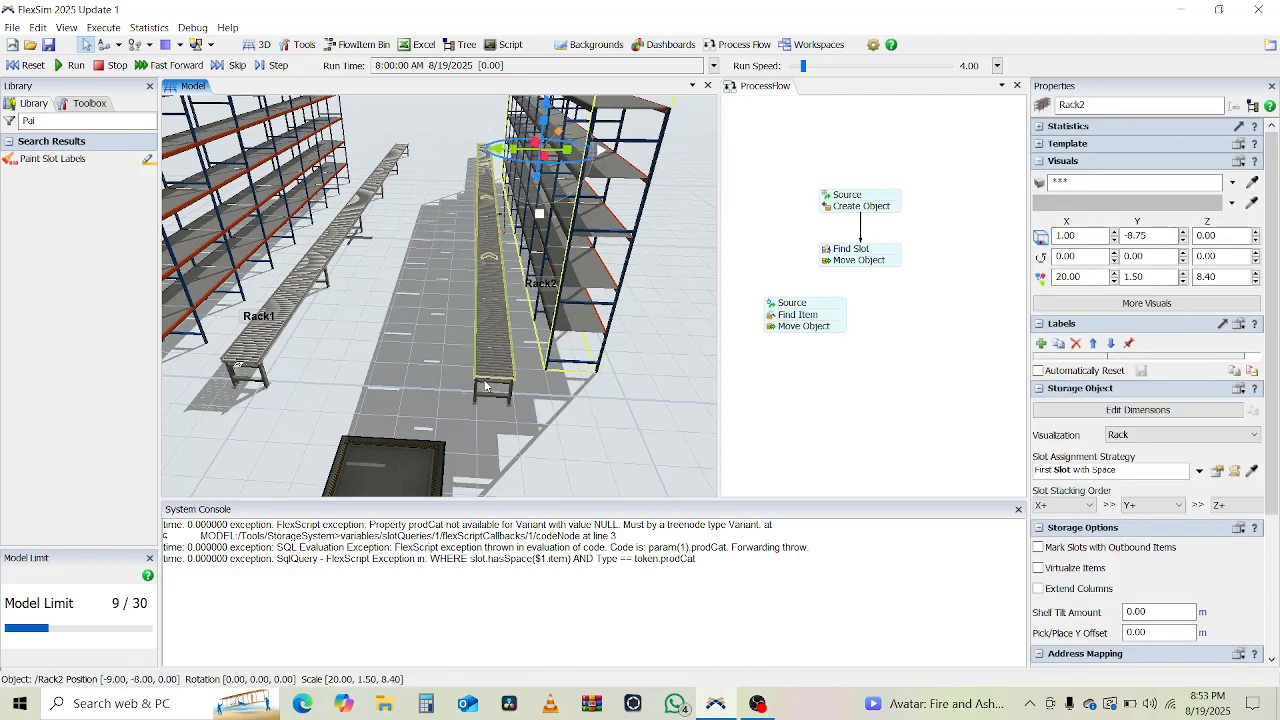
scroll(502, 216, "up", 5)
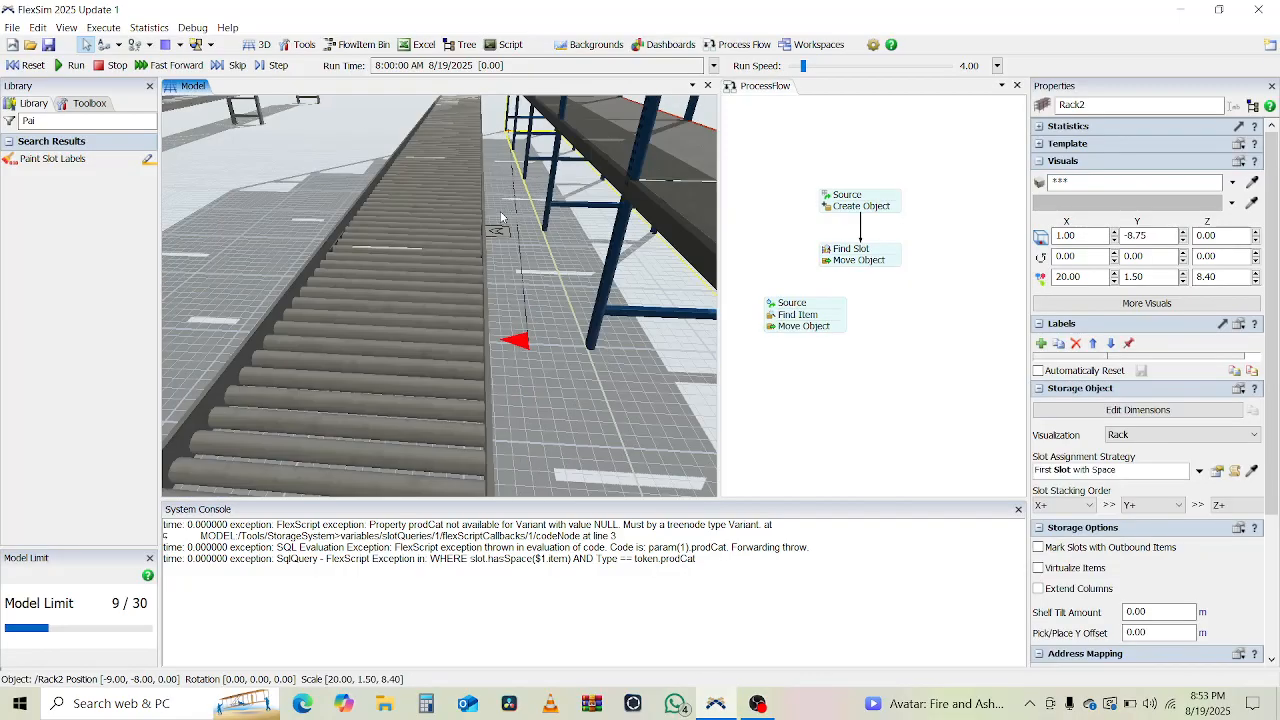
Slide EntryTransfer2 along Rack2's conveyor until Distance Along reads 0.00.
left_click(520, 268)
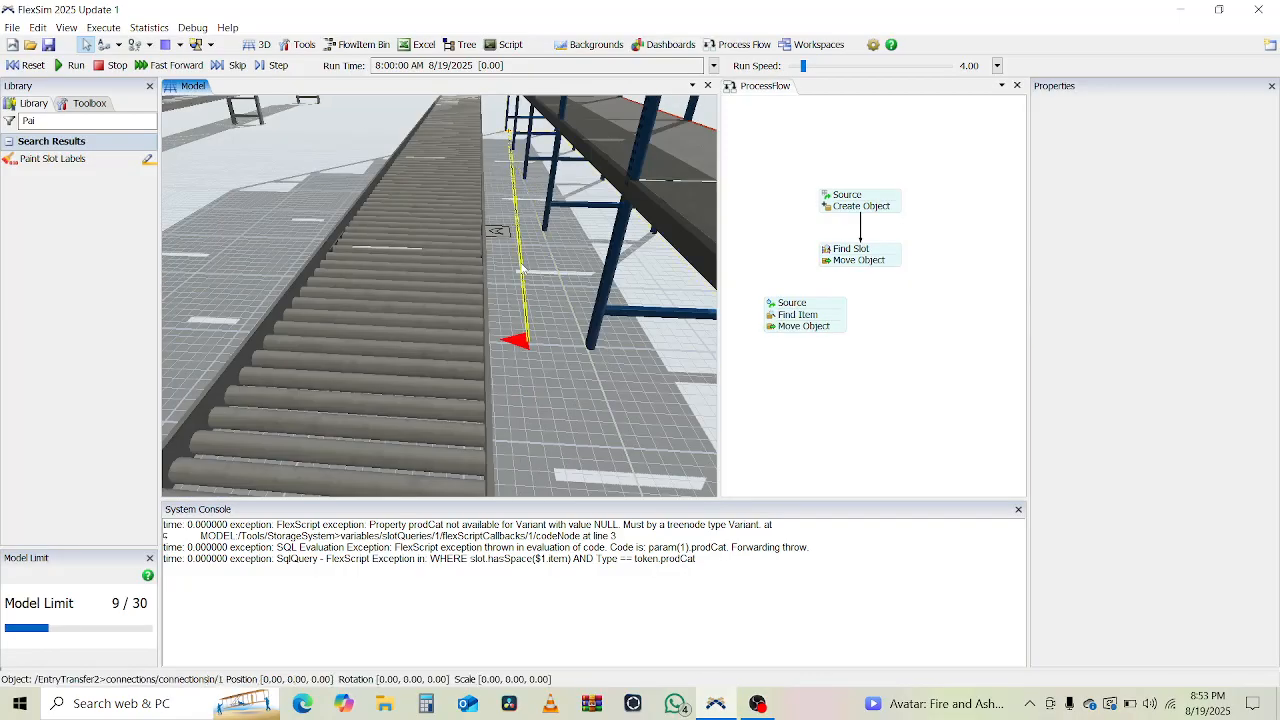
scroll(520, 268, "down", 10)
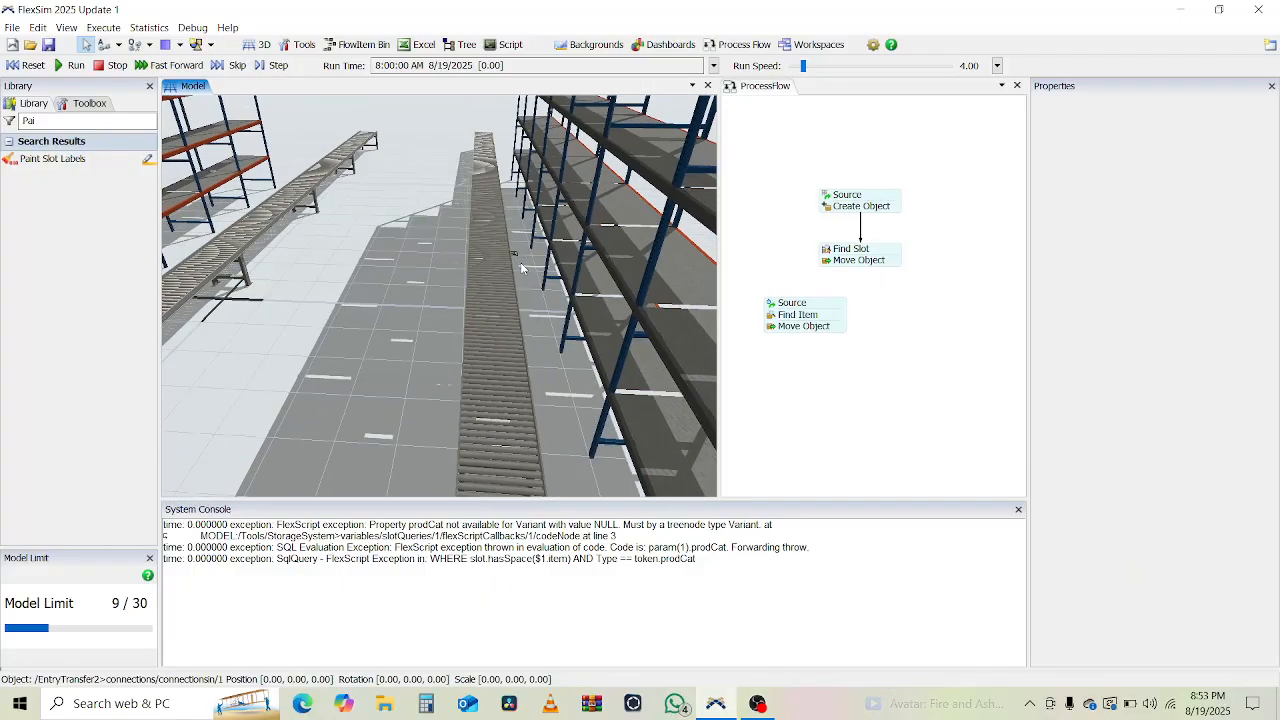
scroll(520, 262, "down", 4)
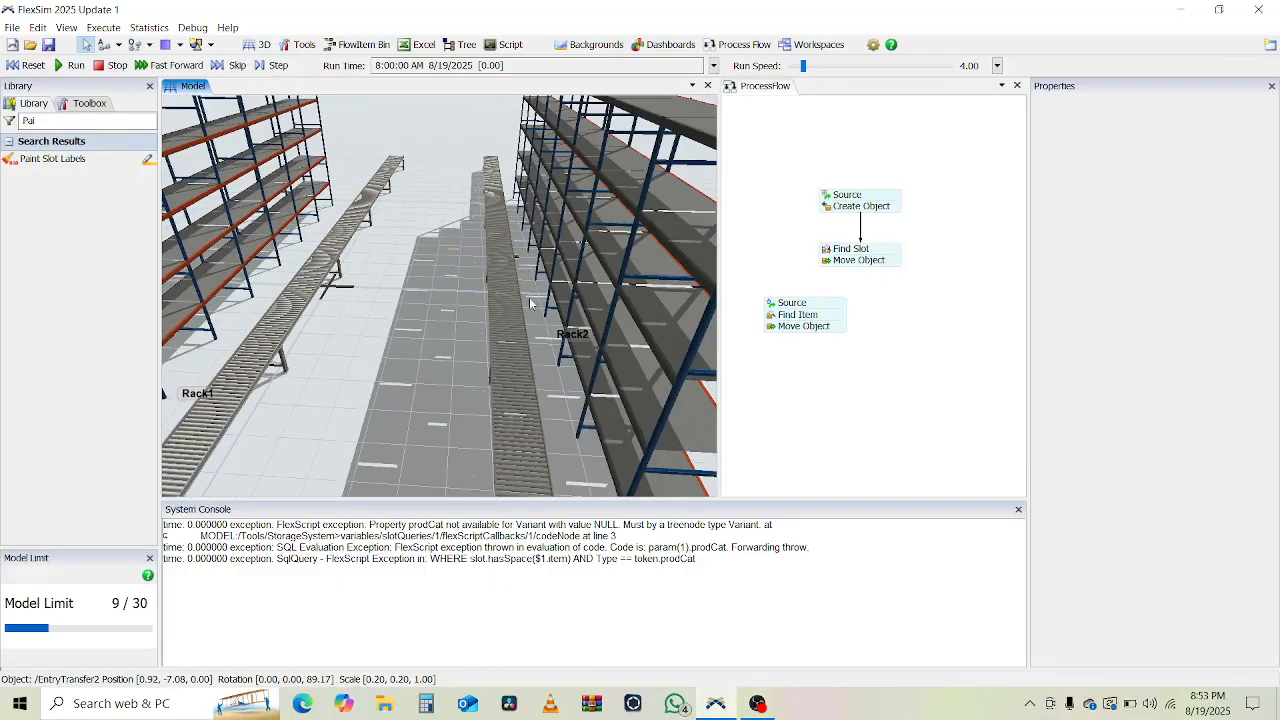
left_click_drag(553, 430, 555, 468)
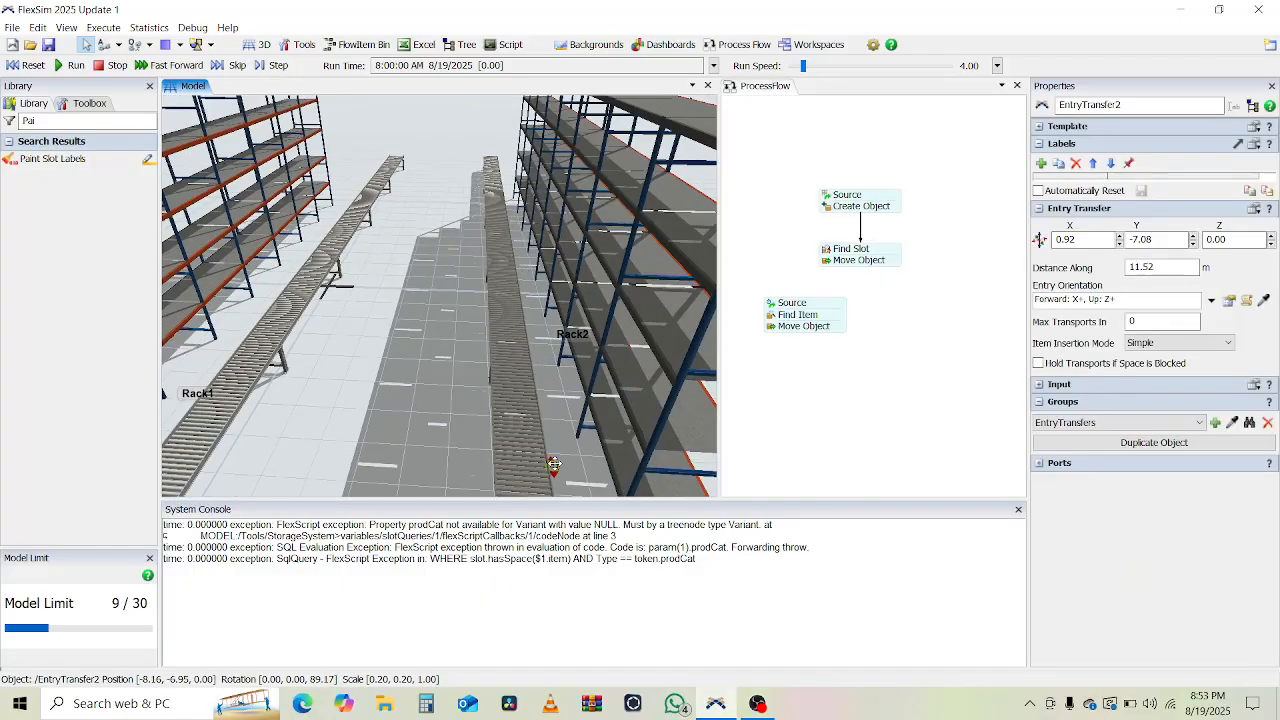
scroll(555, 468, "down", 5)
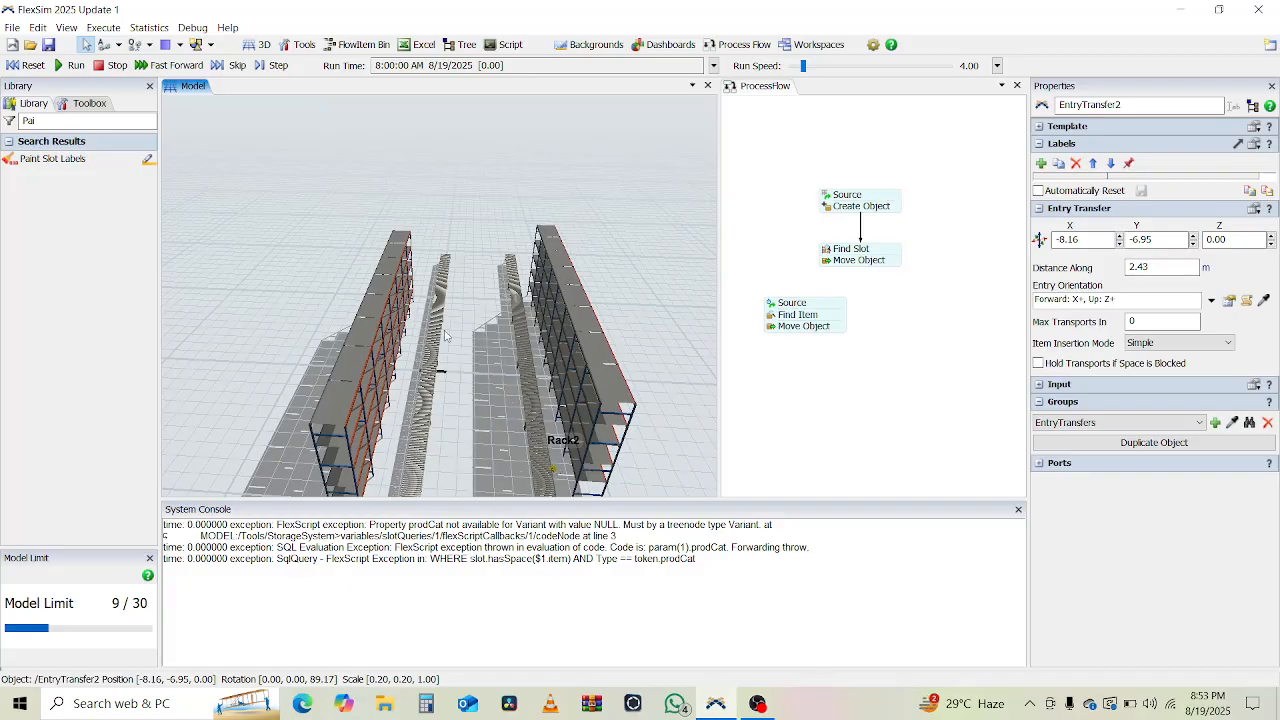
scroll(445, 331, "down", 4)
left_click_drag(445, 331, 421, 382)
scroll(486, 385, "up", 3)
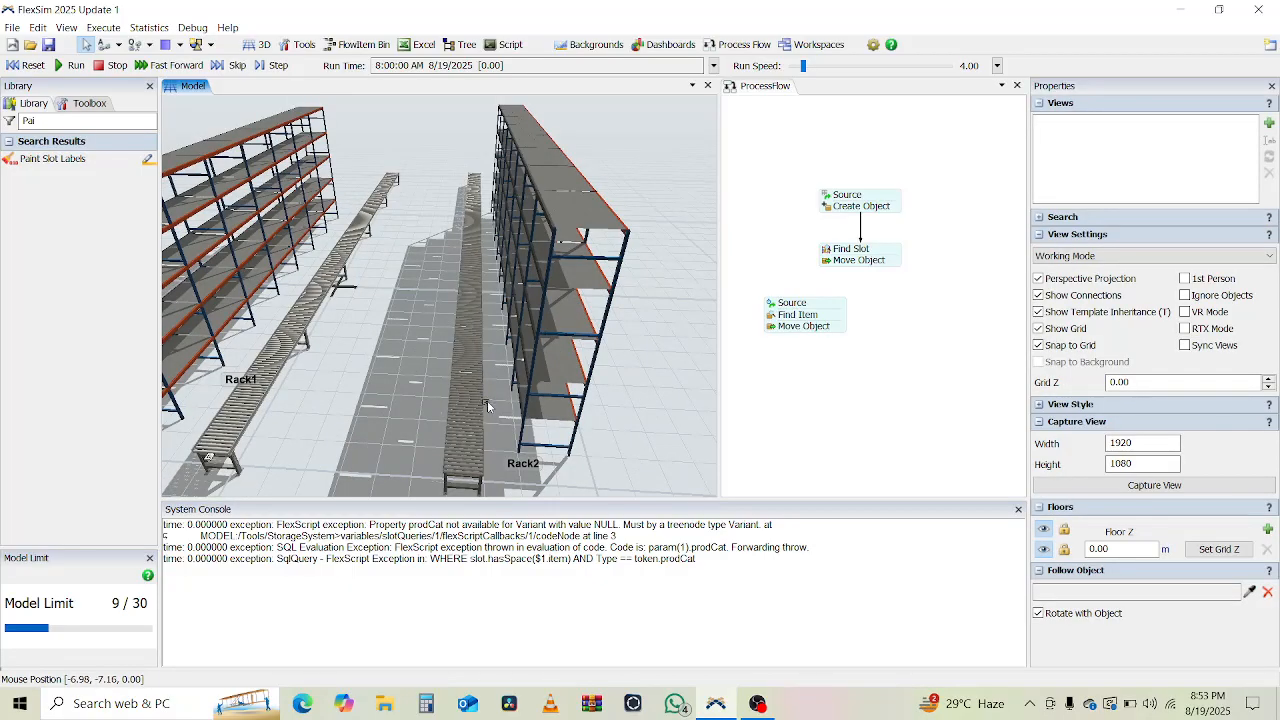
left_click(489, 457)
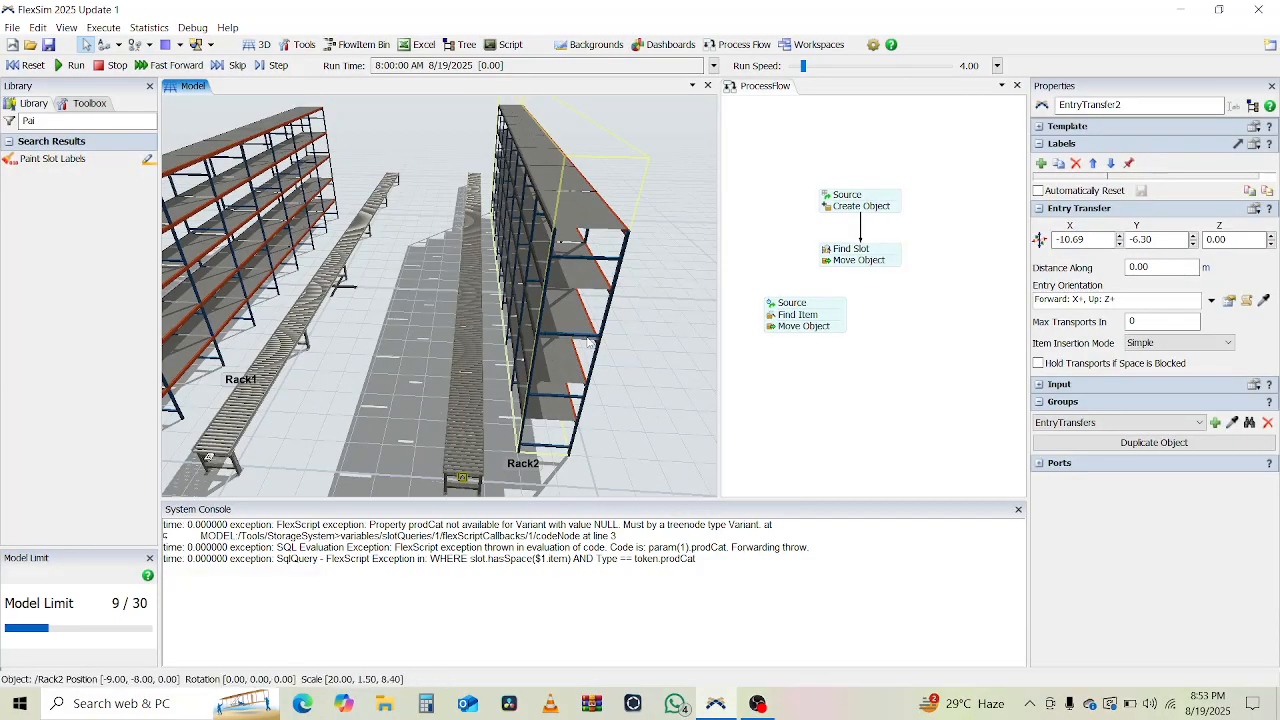
left_click(588, 342)
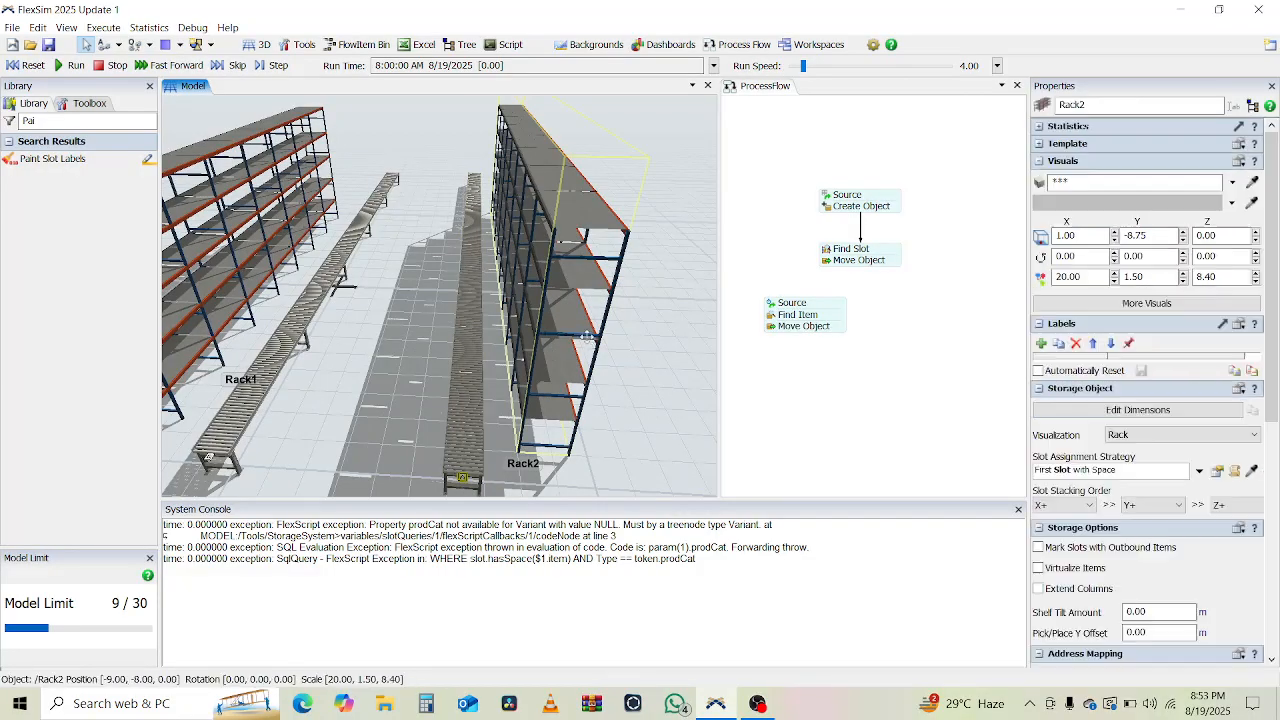
Add a pointer label EntryTransfer to Rack2 and sample EntryTransfer2 as its value.
left_click(1043, 343)
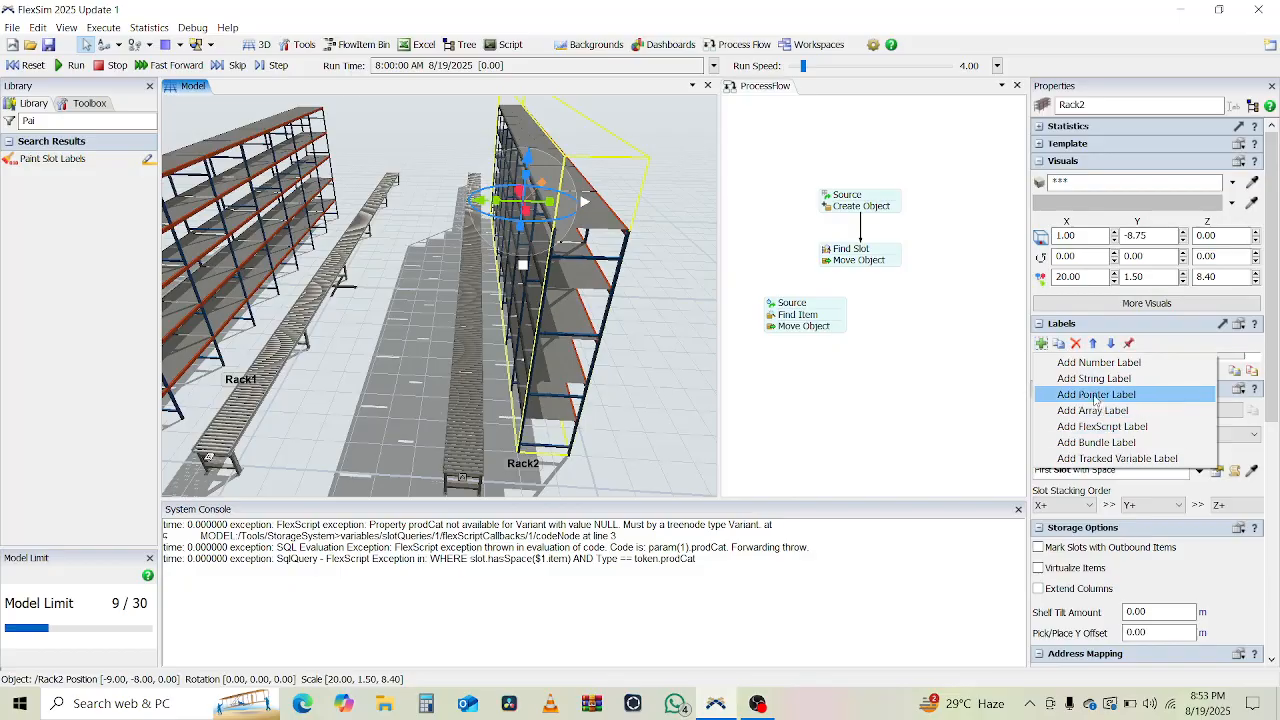
left_click(1110, 395)
double_click(1066, 368)
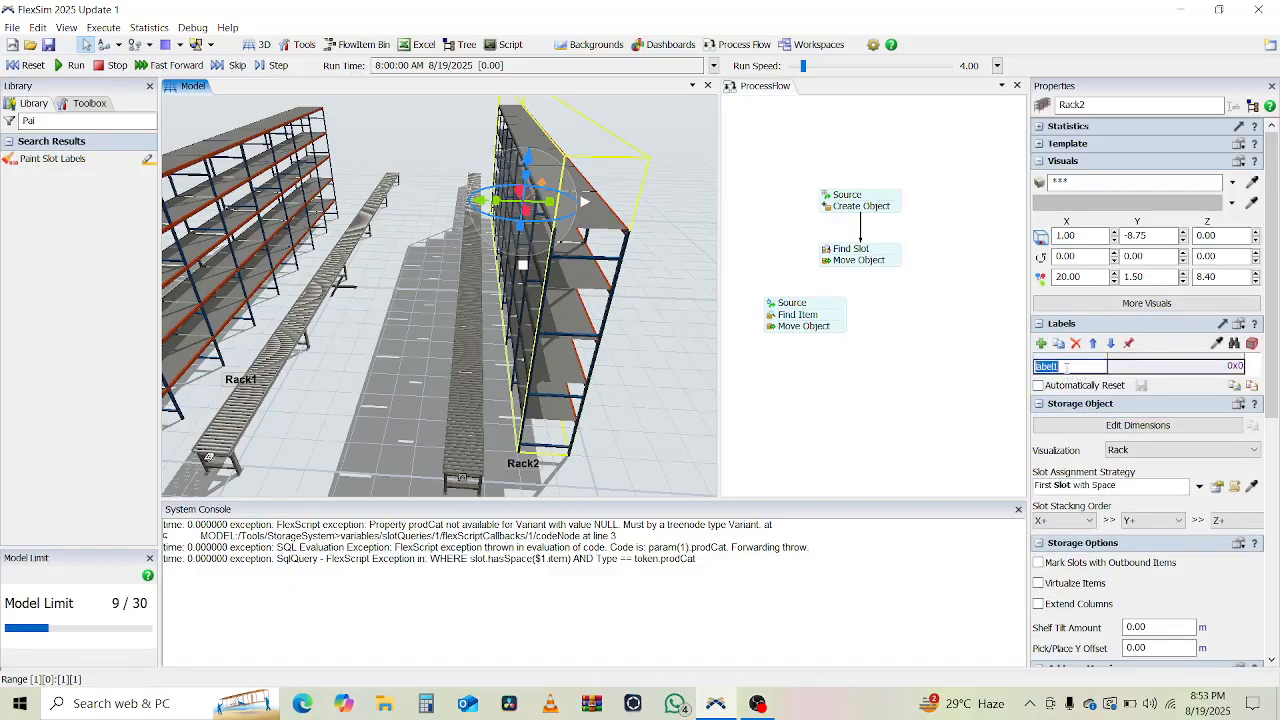
type("EntryTransfer")
left_click(1221, 368)
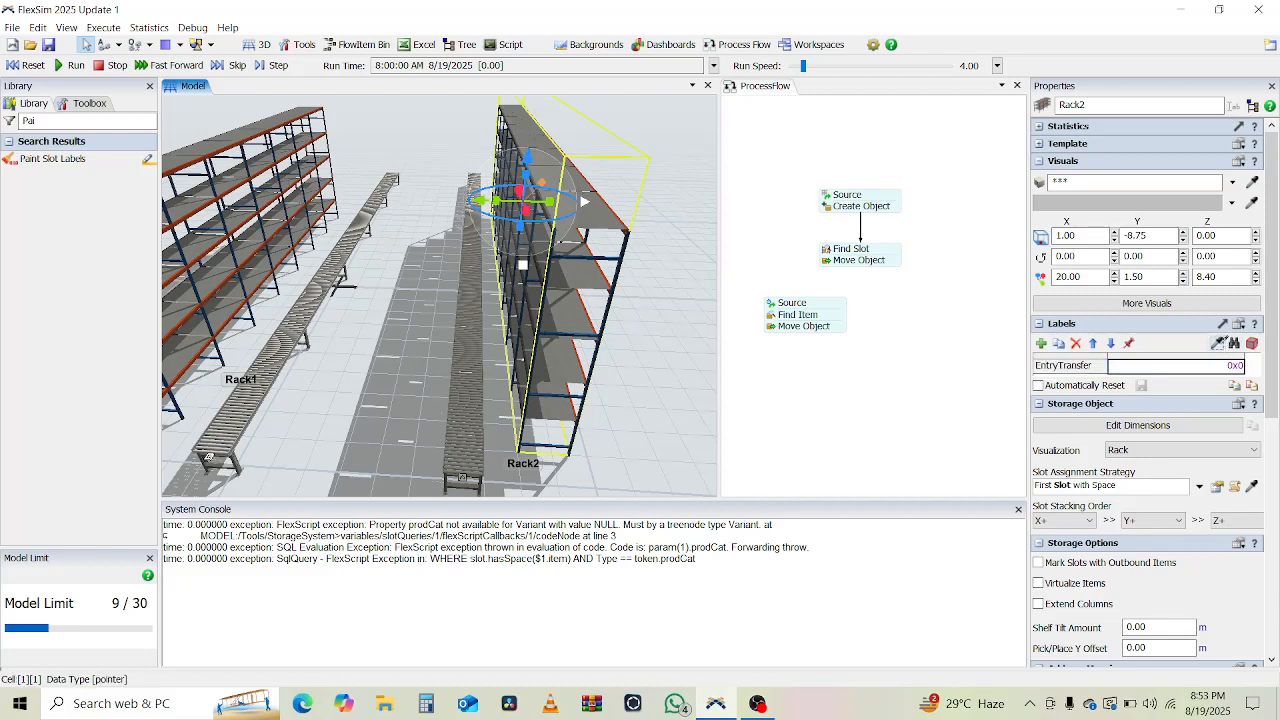
left_click(462, 477)
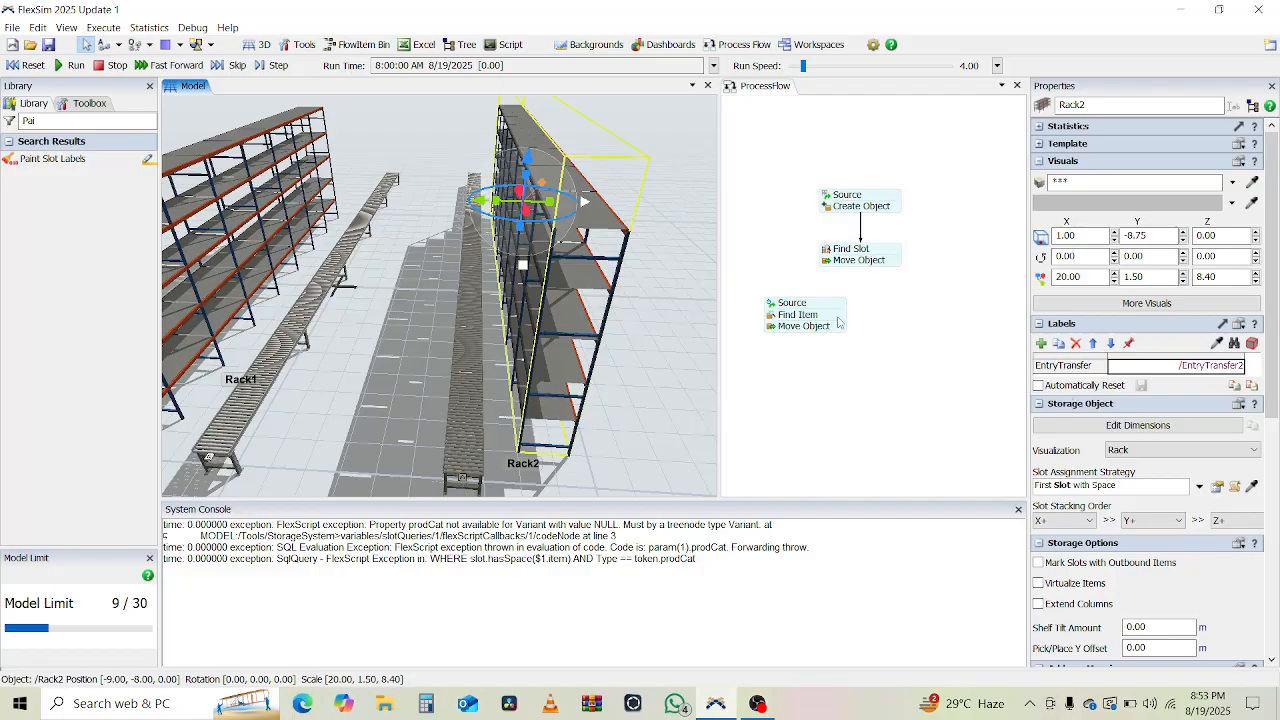
left_click(771, 330)
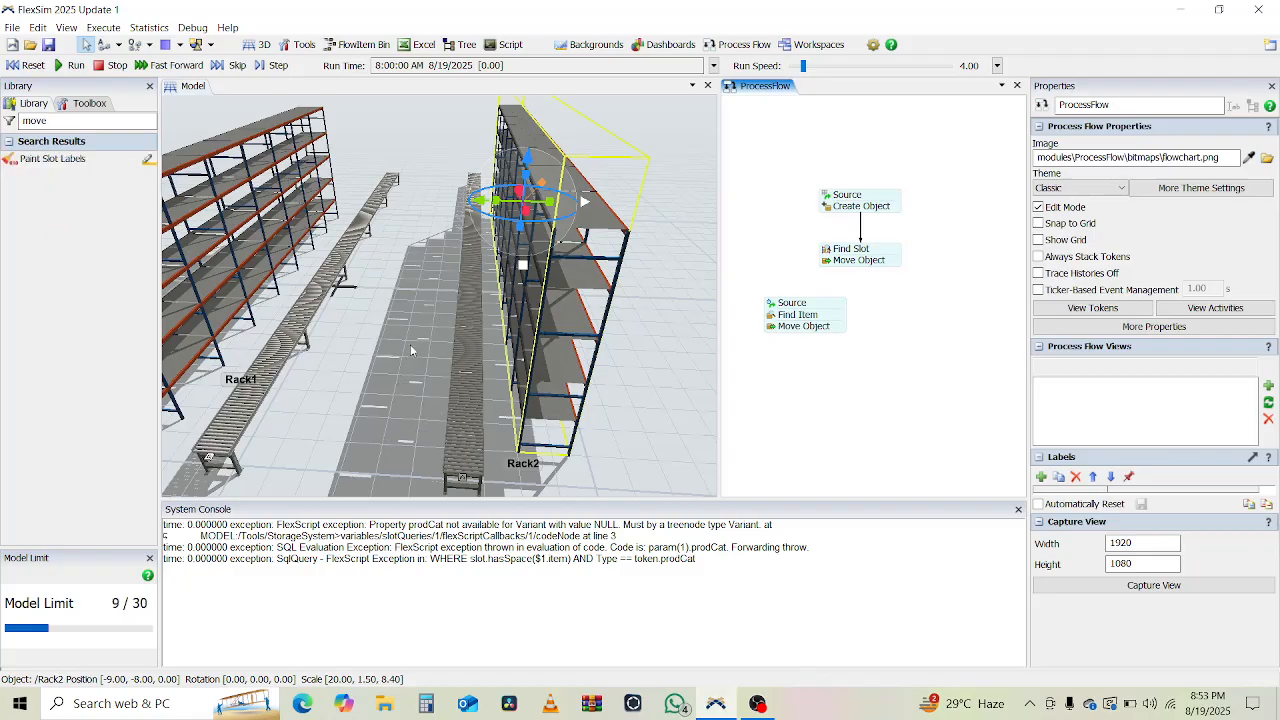
Replace EntryTransfer1 in the lower Move Object destination with token.slot.as(Storage.Slot).storageObject.
scroll(410, 340, "down", 3)
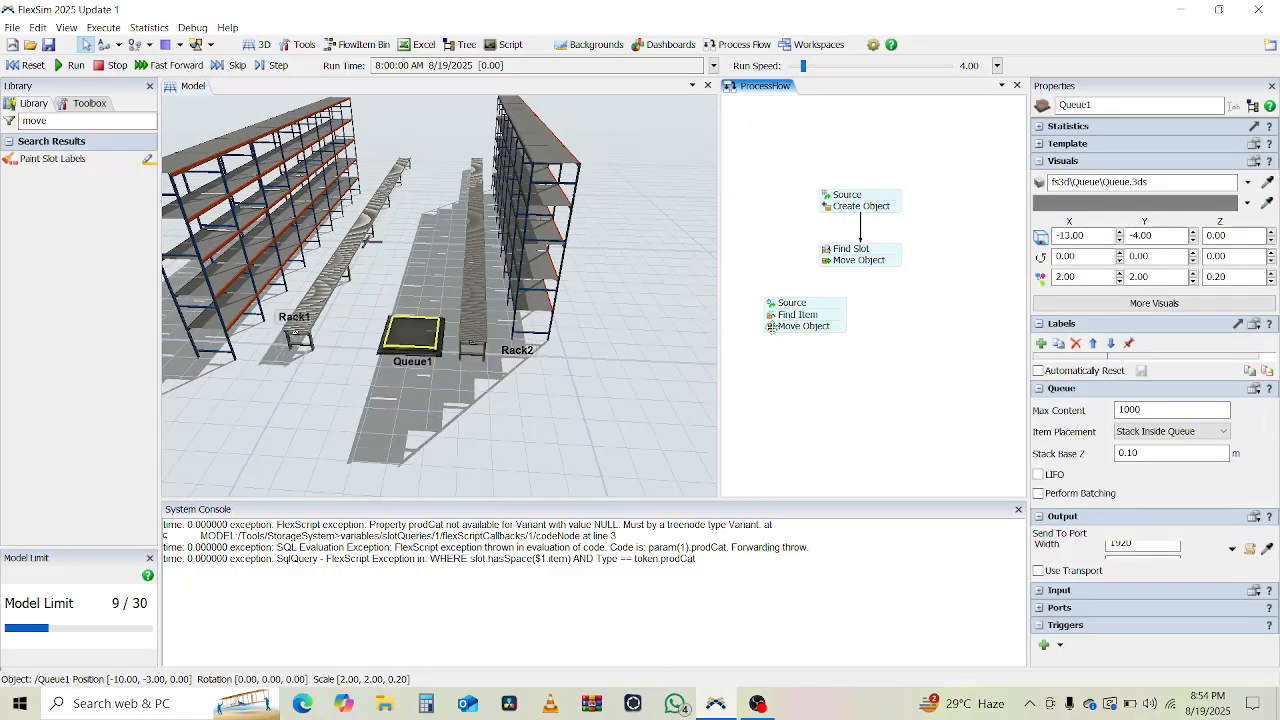
left_click(772, 326)
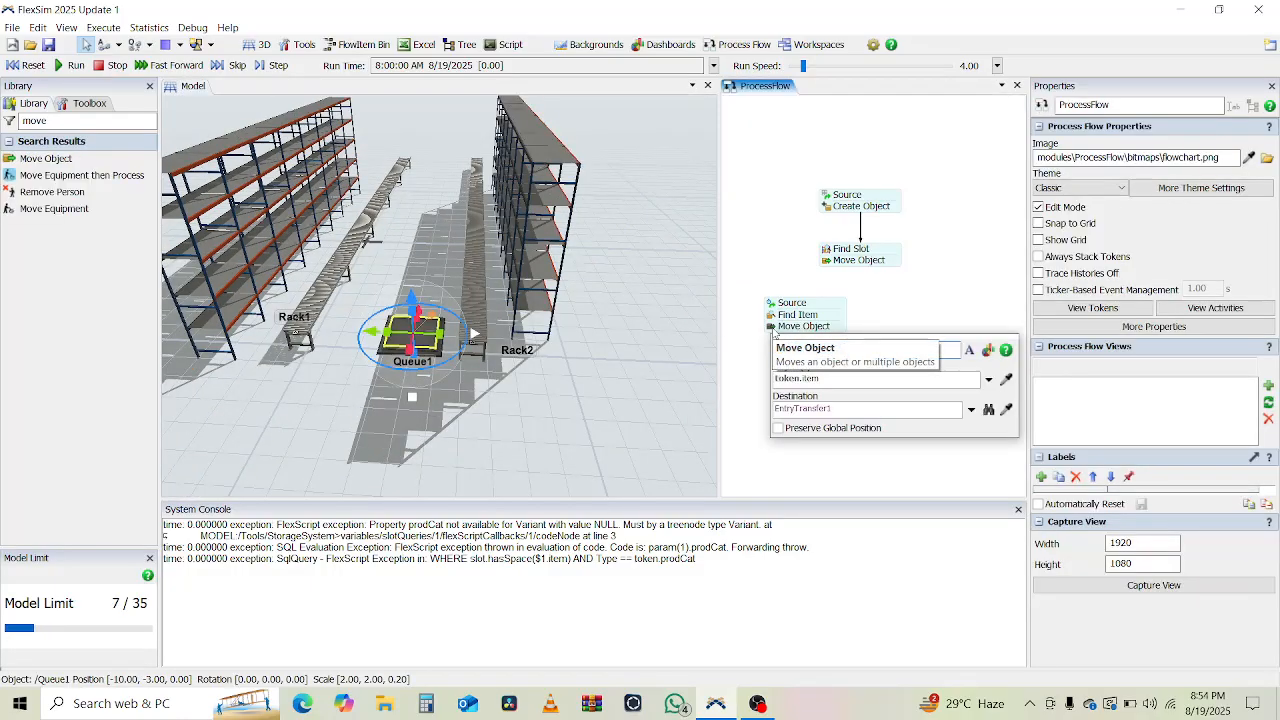
left_click(836, 408)
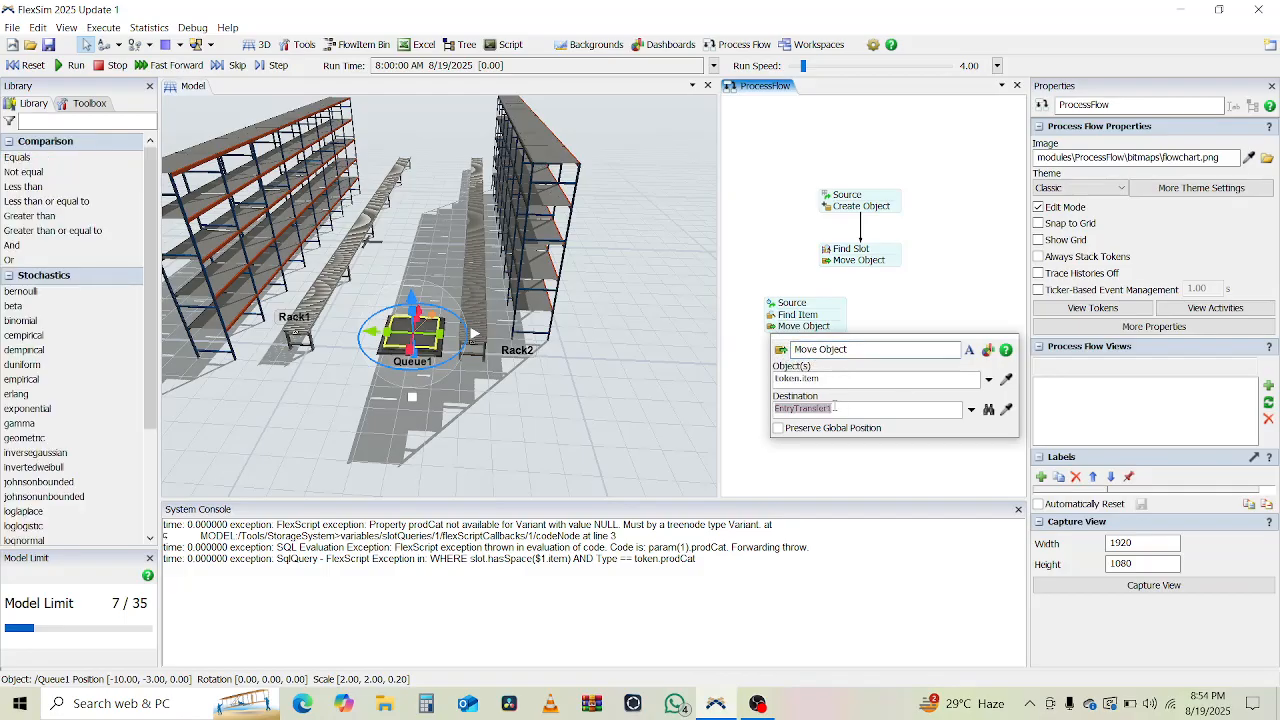
type("token.")
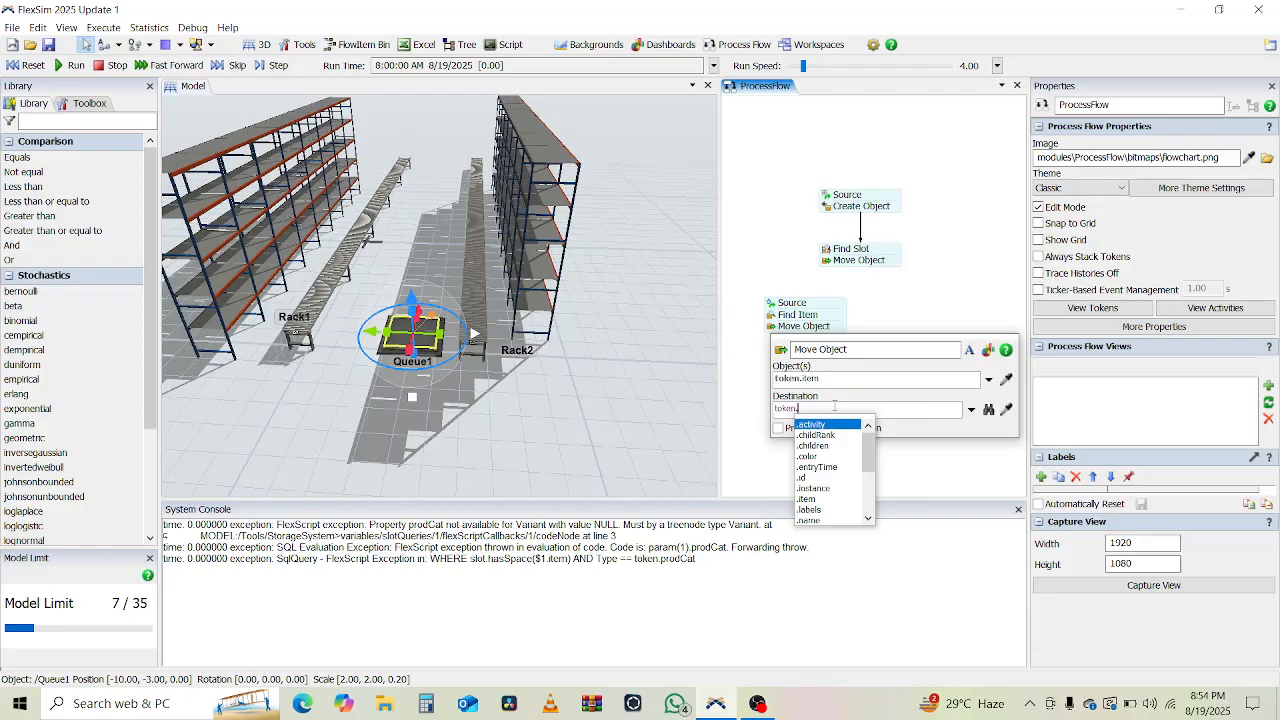
type("sl")
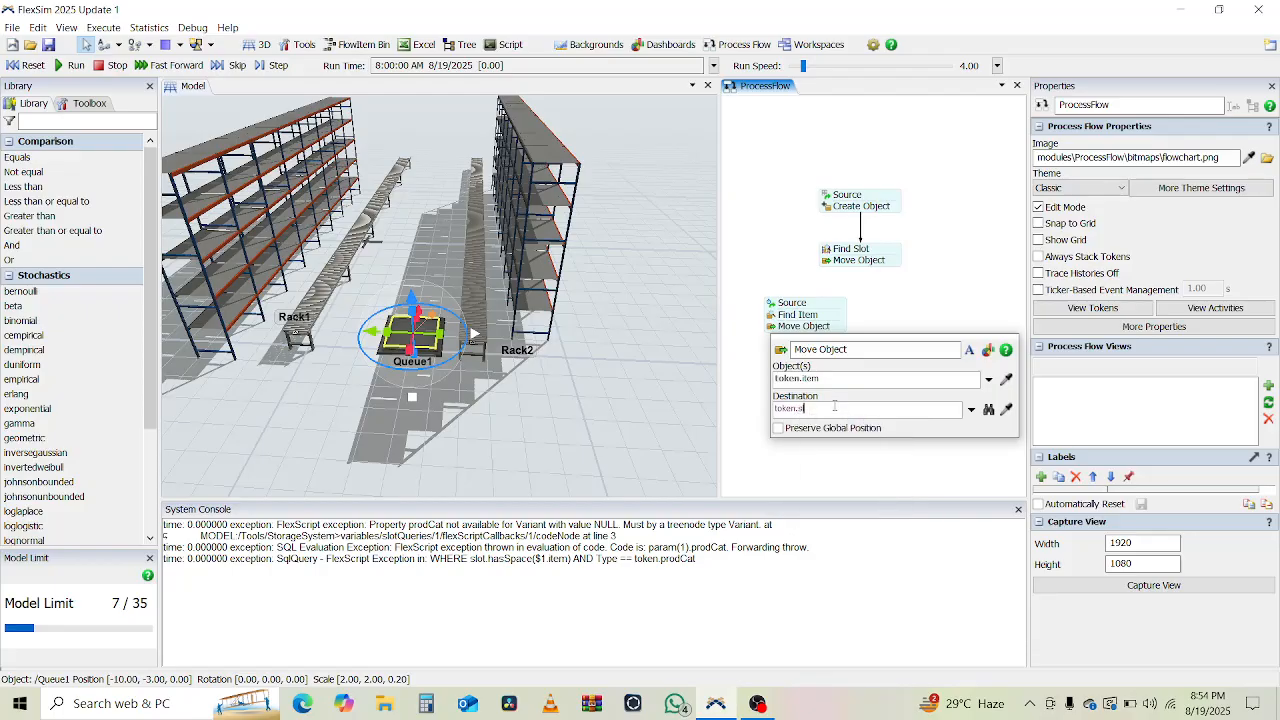
type("ot.as(Storage.")
key("Down")
key("Down")
key("Down")
key("Down")
key("Down")
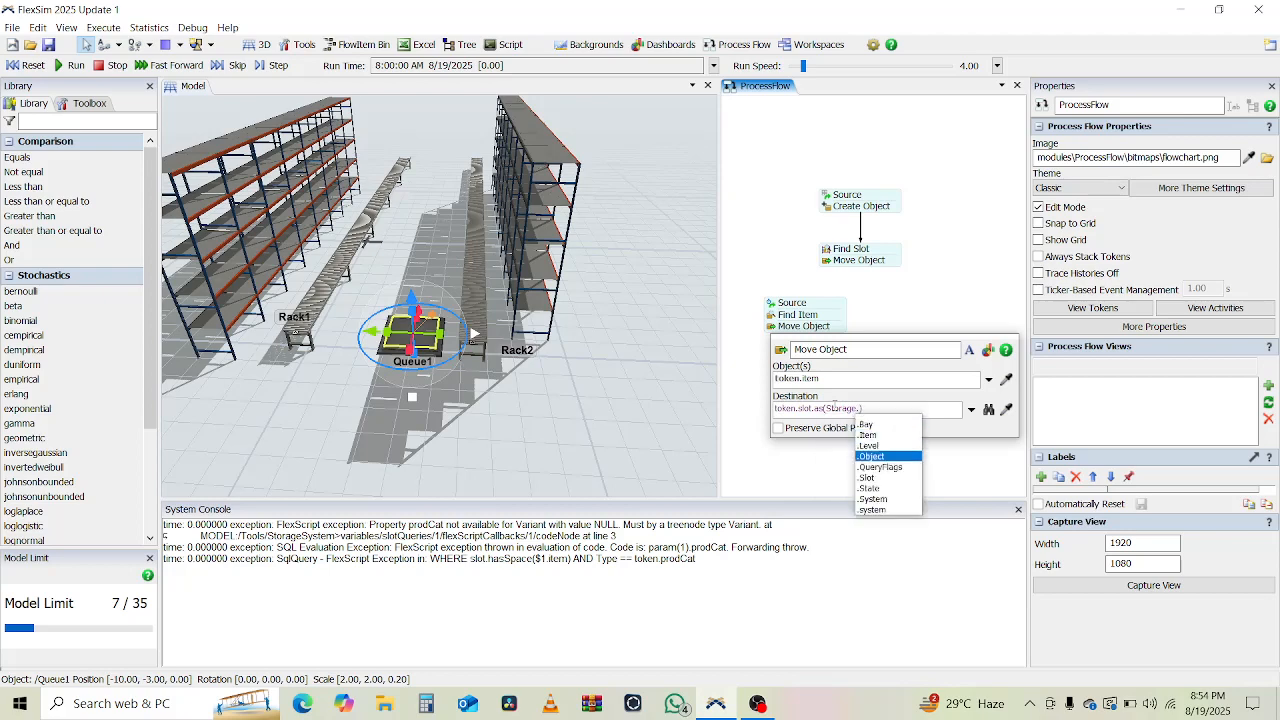
key("Return")
type(".s")
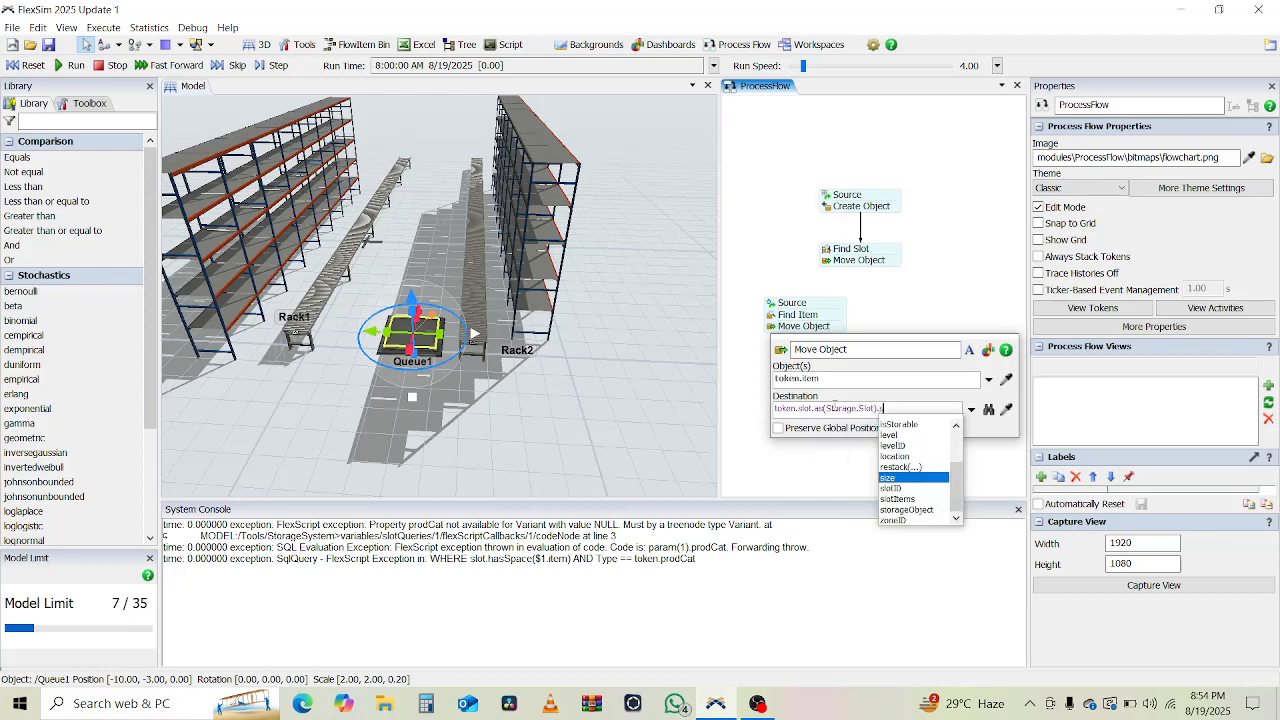
type("tarag")
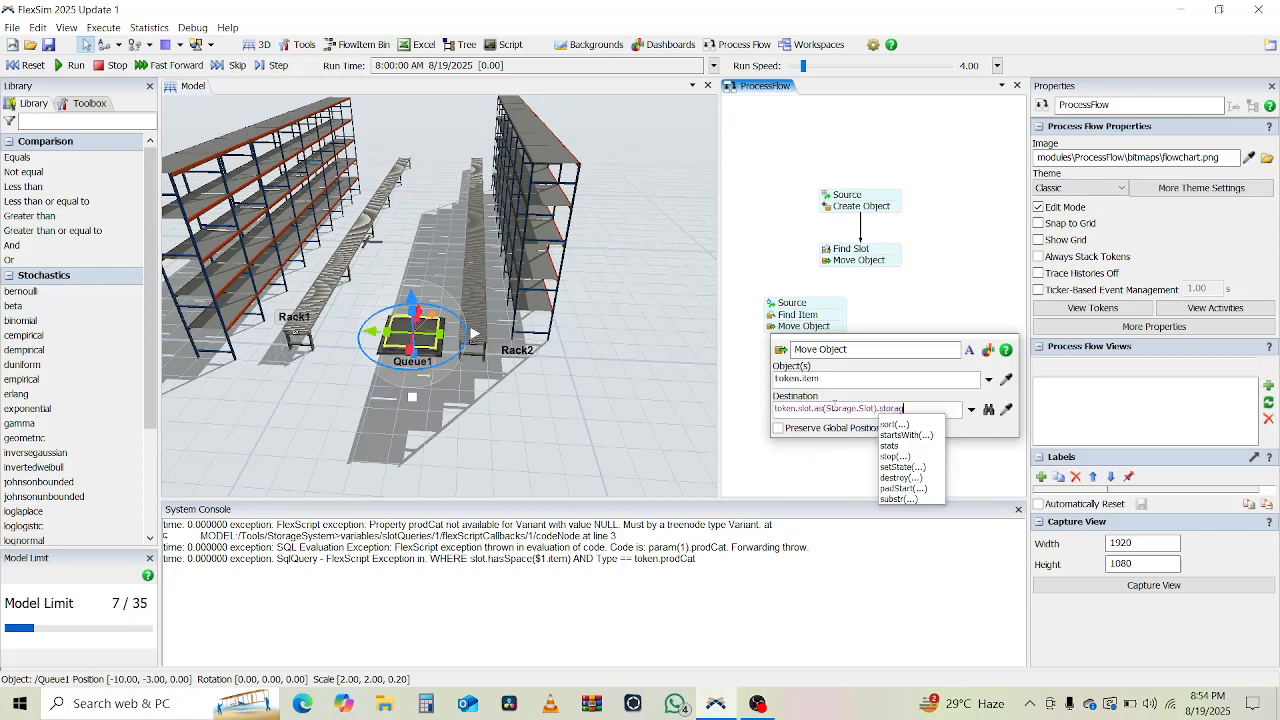
type("eObject")
Insert item. after token and delete the old slot expression.
left_click(799, 408)
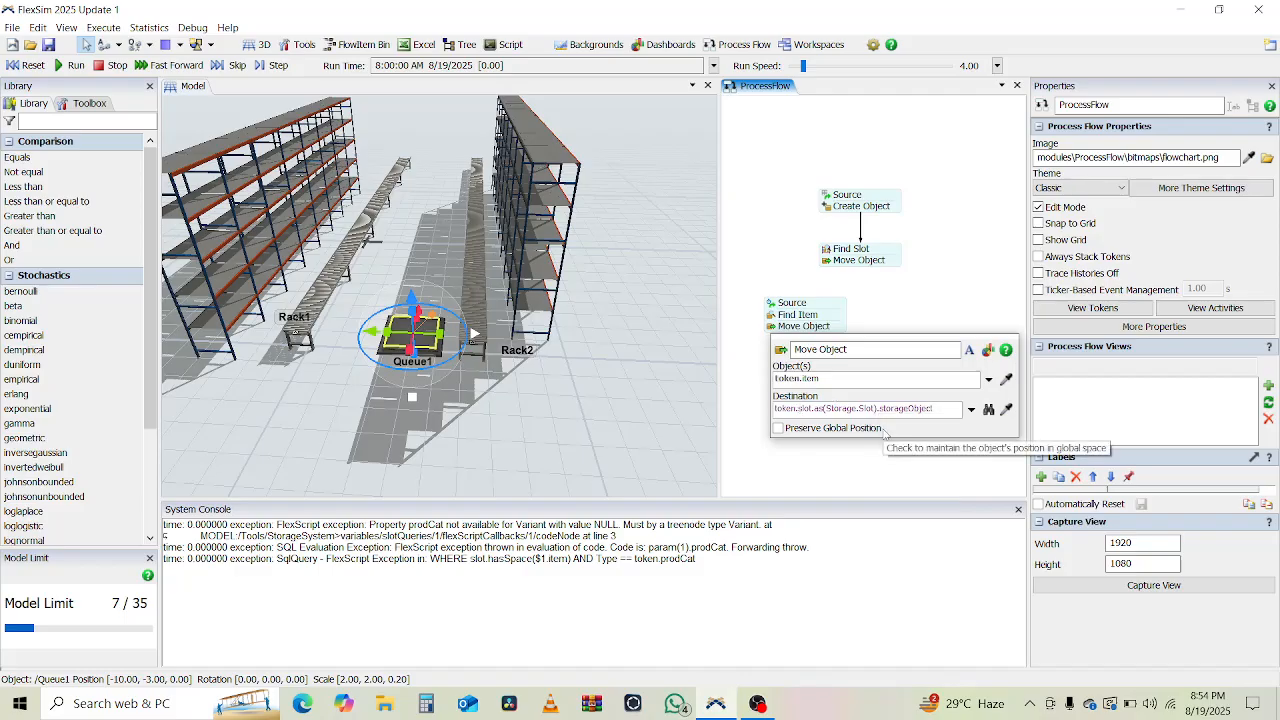
type("item.")
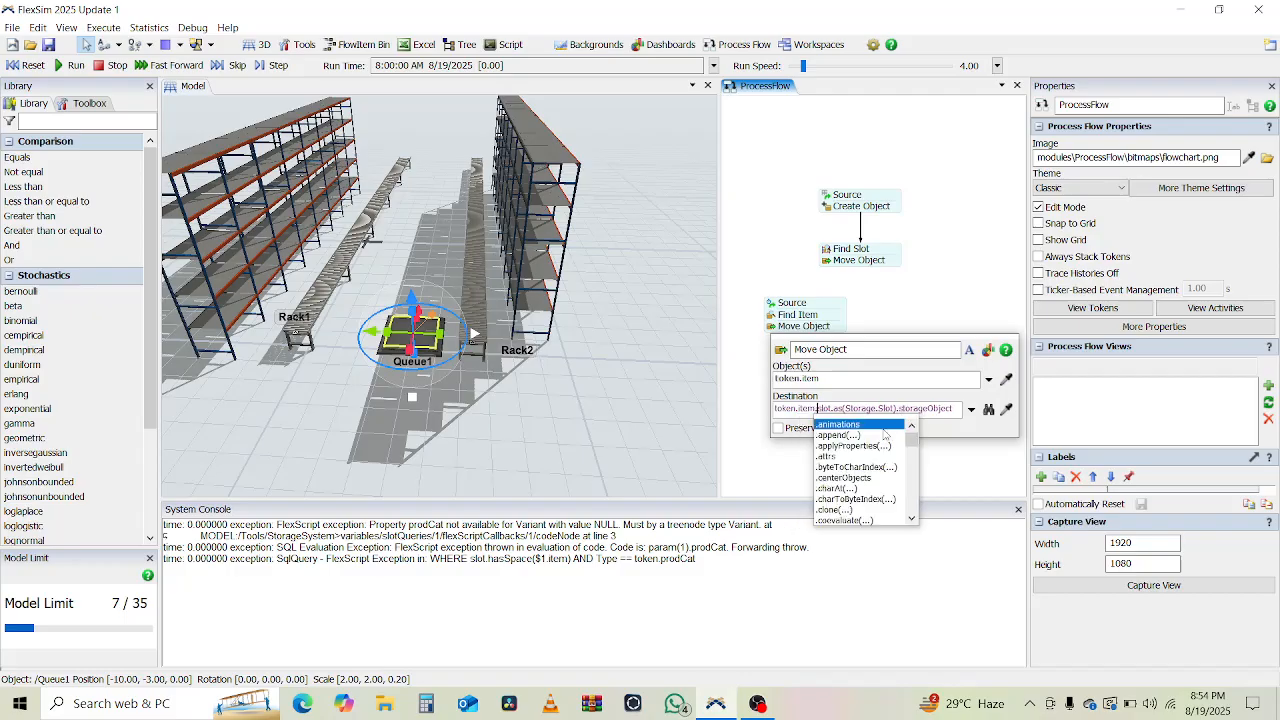
left_click(957, 410)
key("BackSpace")
key("BackSpace")
key("BackSpace")
key("BackSpace")
key("BackSpace")
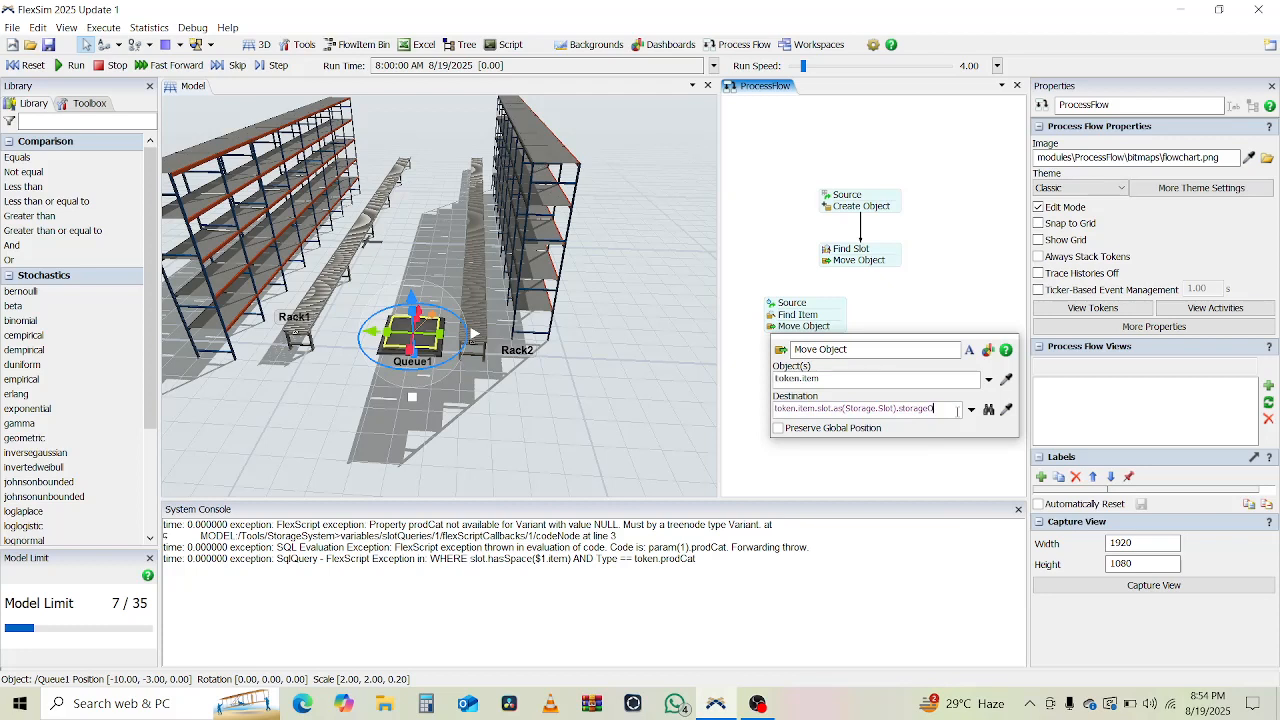
left_click_drag(934, 409, 820, 409)
key("BackSpace")
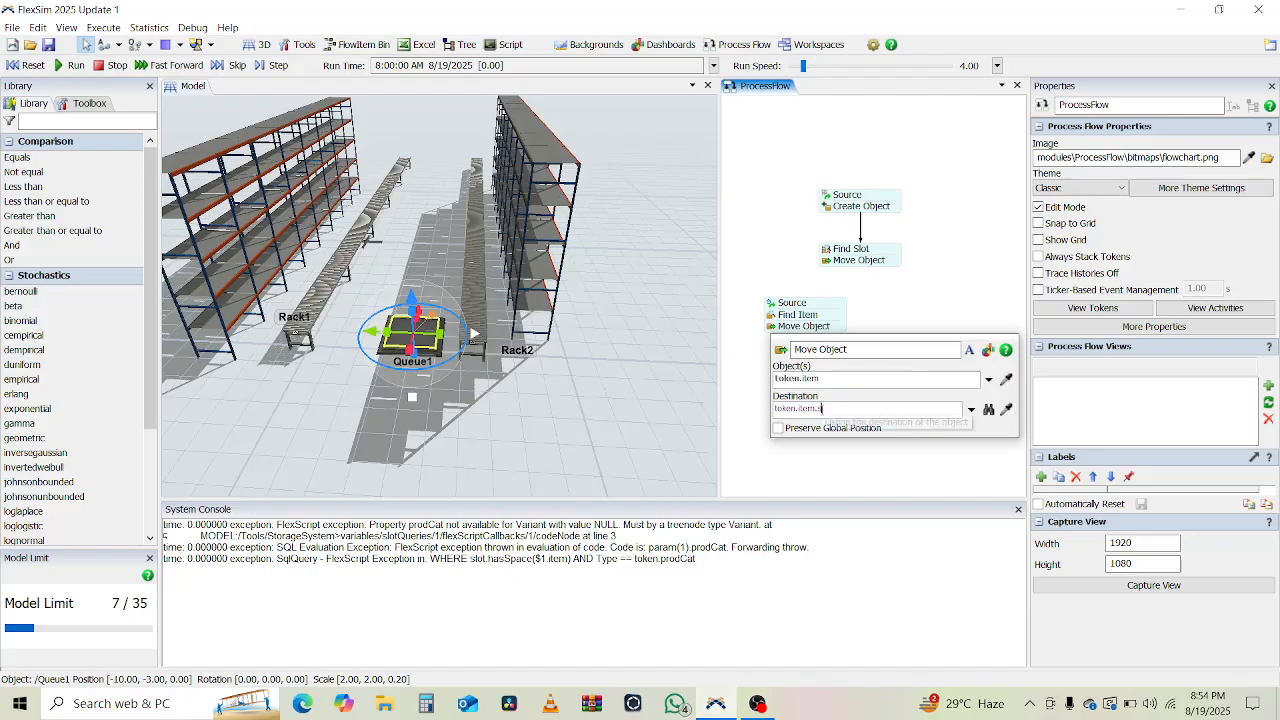
Retype slot.as(Storage.Slot).storageObject.EntryTransfer and close the Move Object settings.
type("slo")
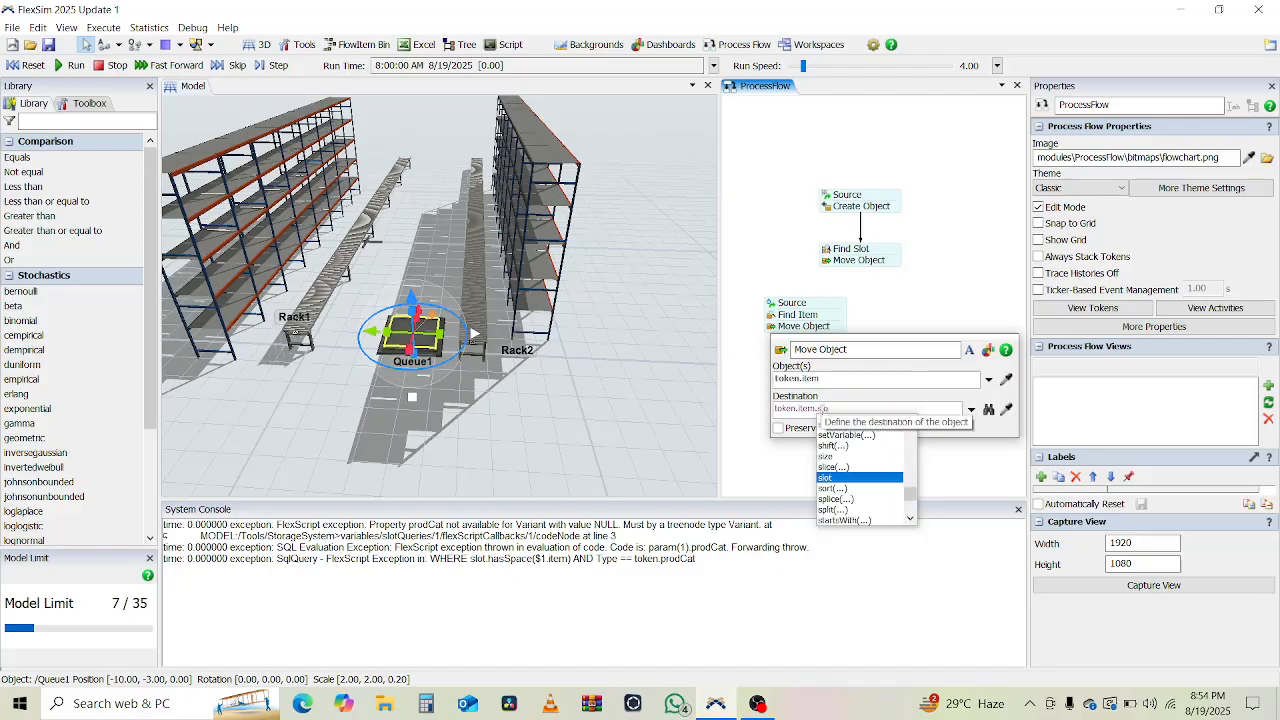
type("t.as(")
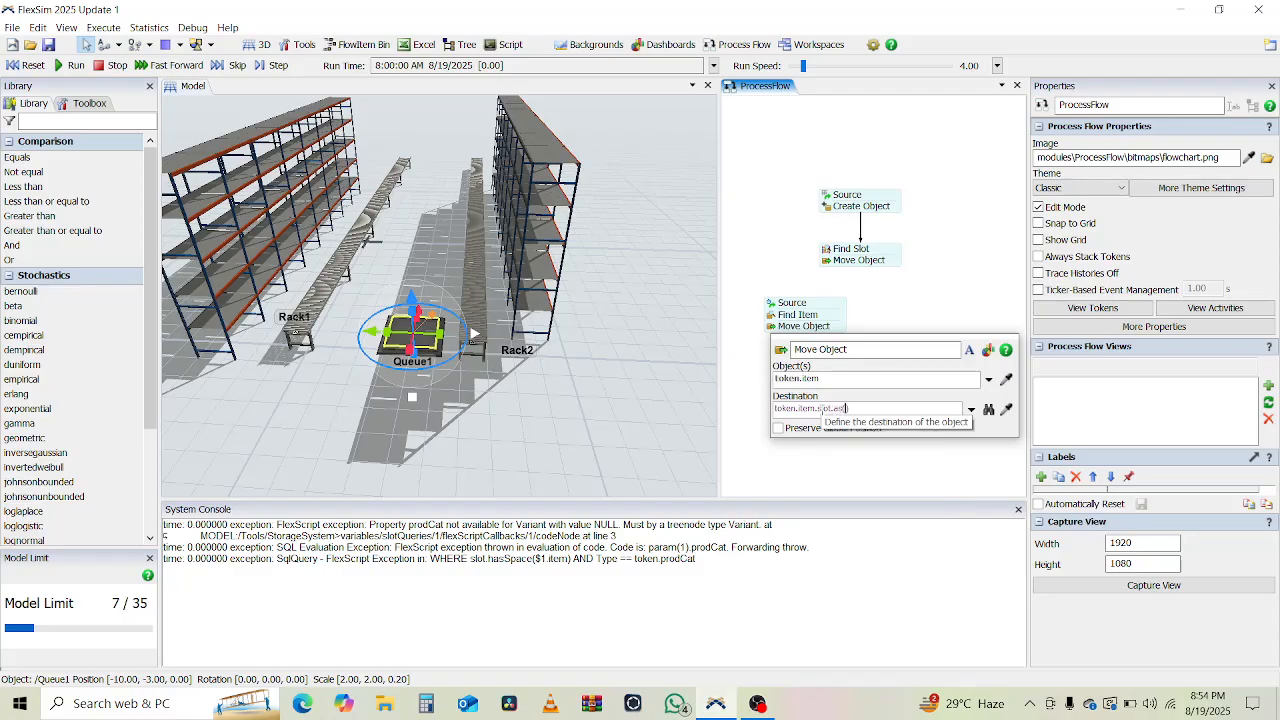
type("Storag")
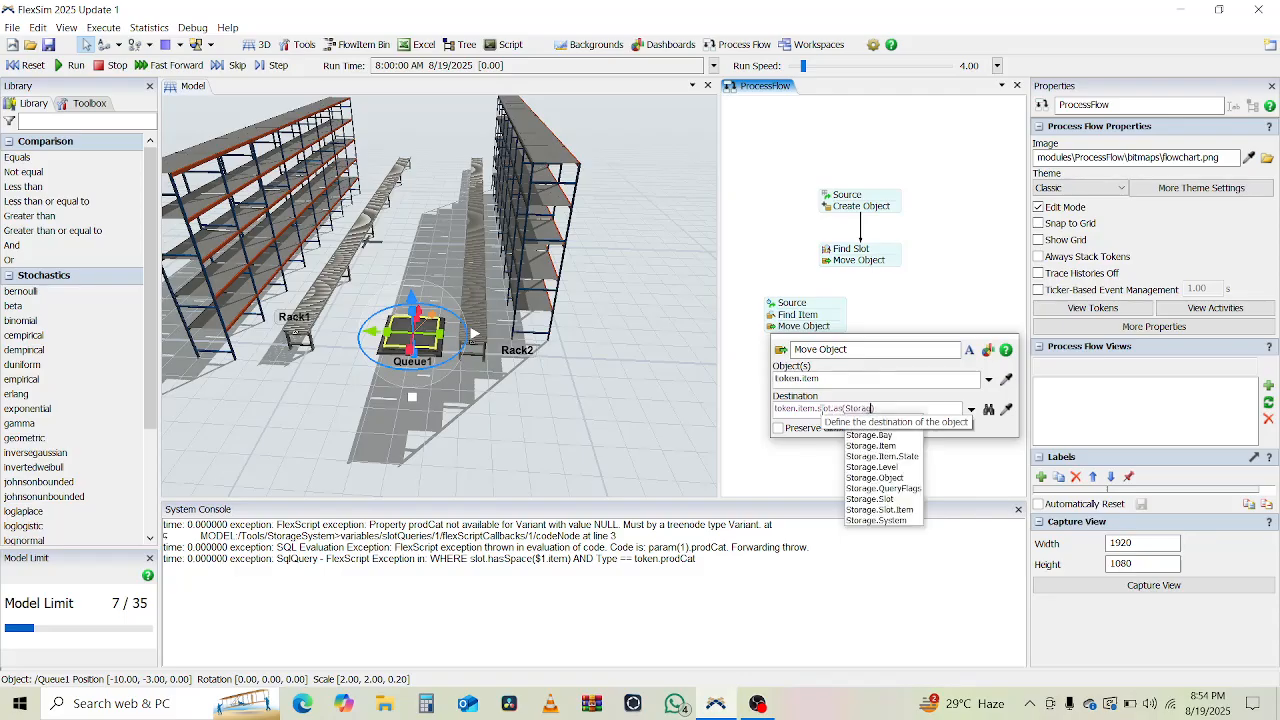
key("Down")
key("Down")
key("Down")
key("Down")
key("Down")
key("Down")
key("Down")
key("Return")
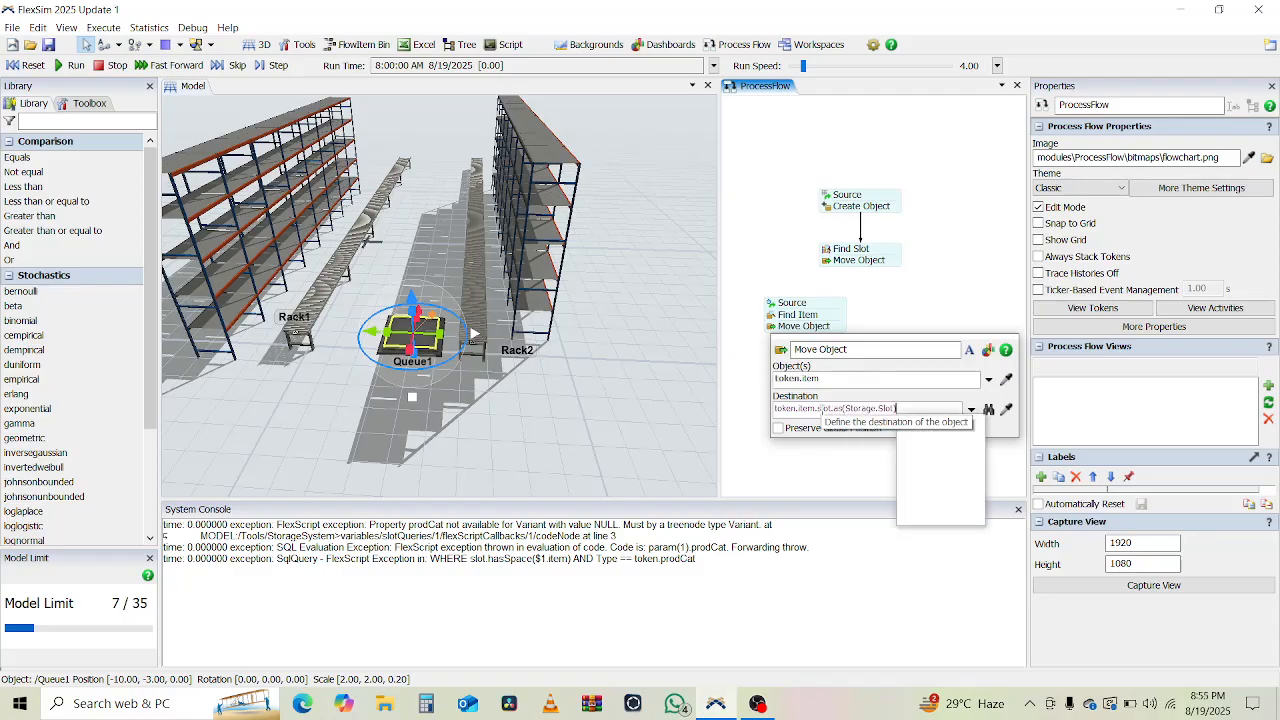
type(".storage")
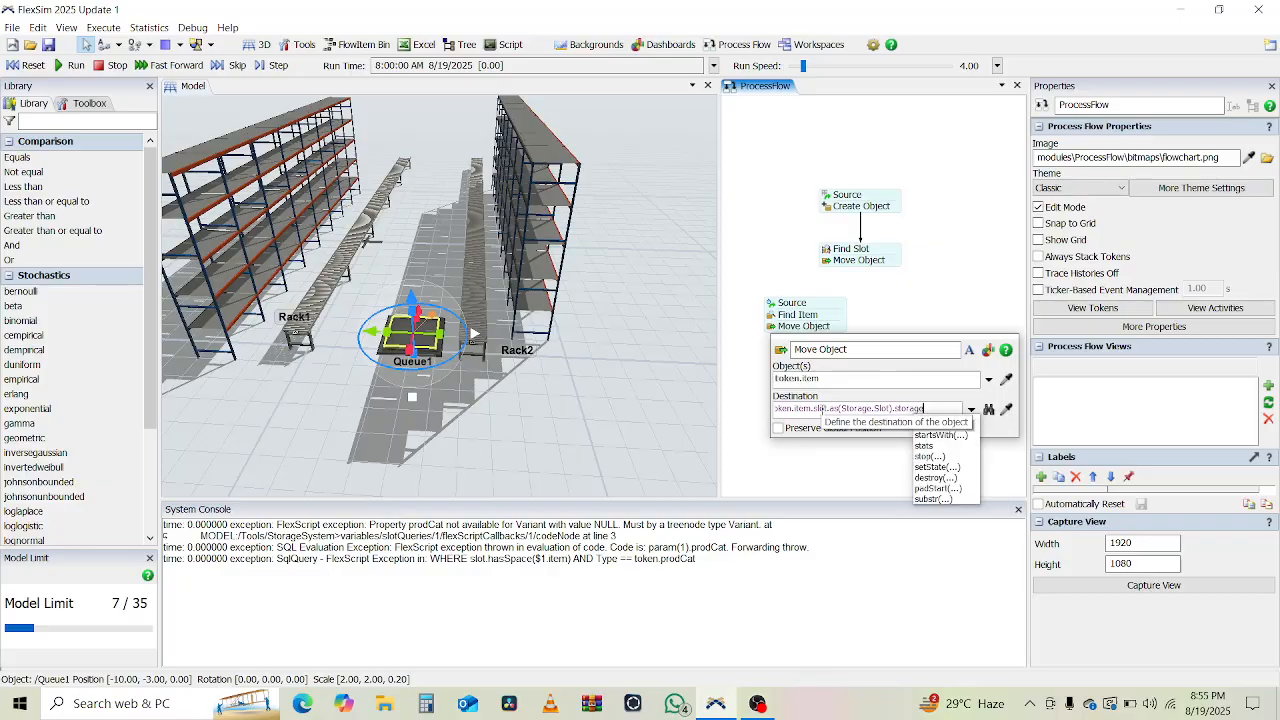
type("()")
type("bject")
type(".")
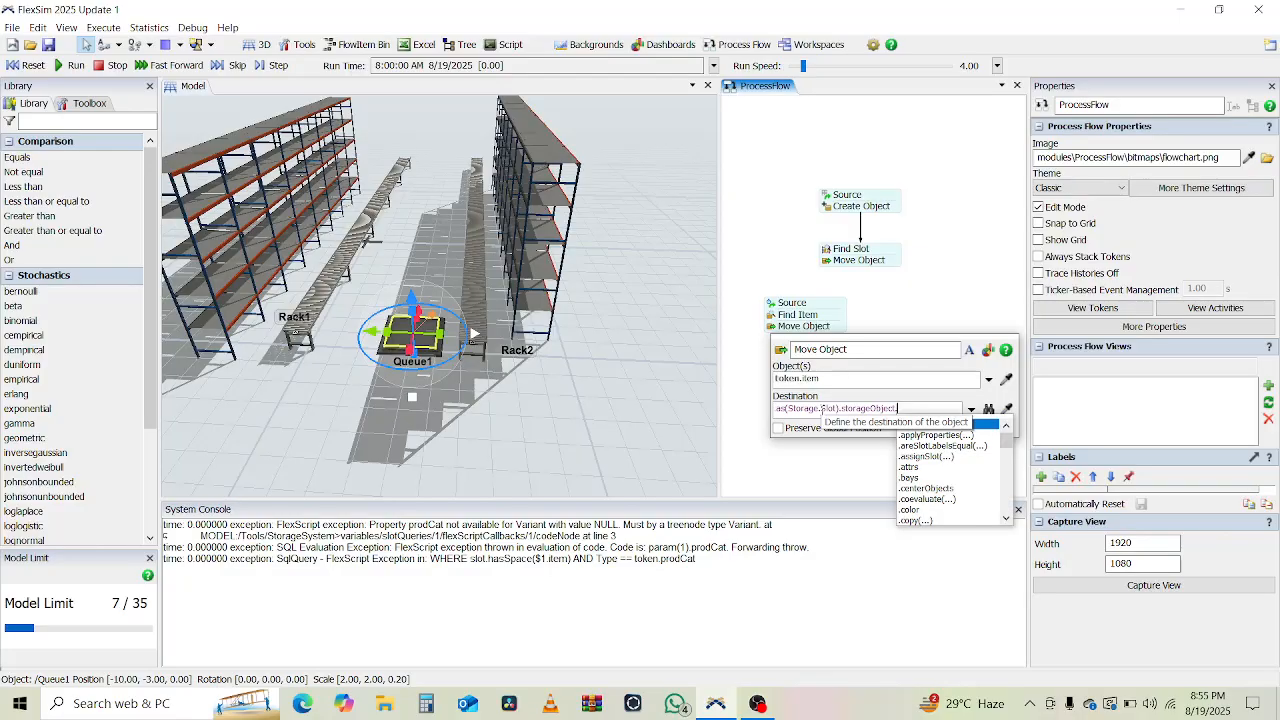
type("Entry")
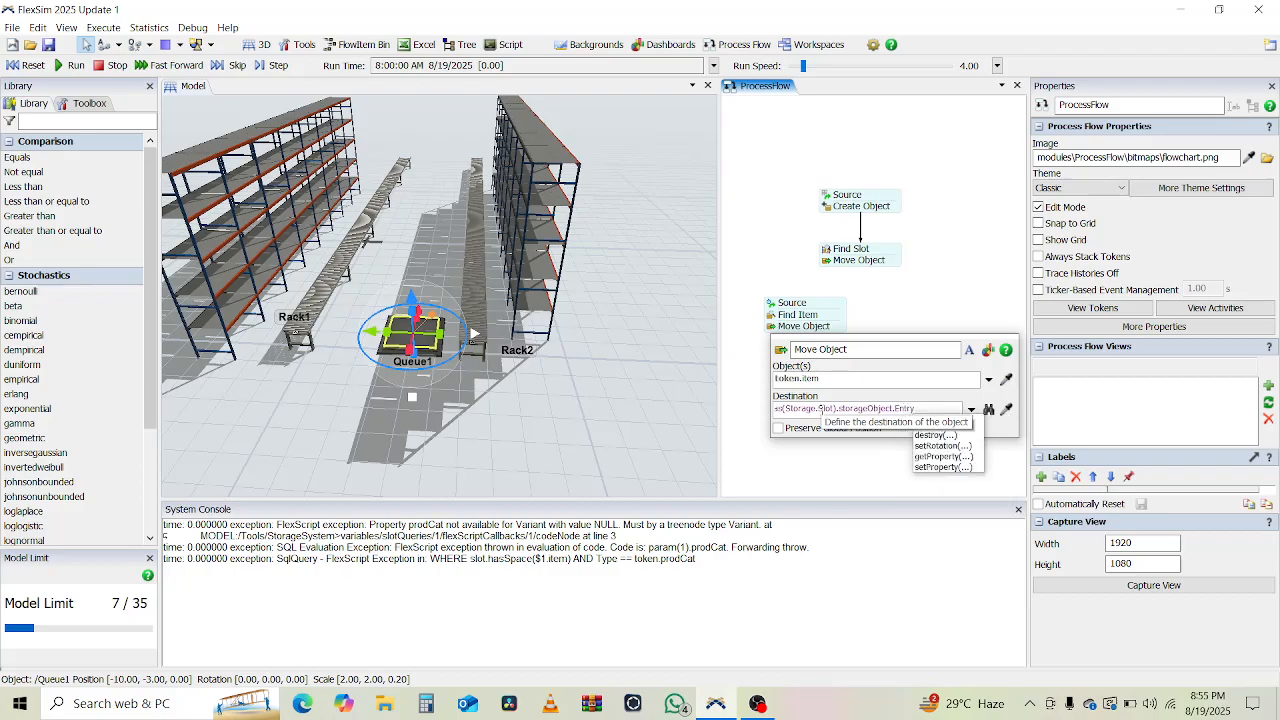
type("Transfer")
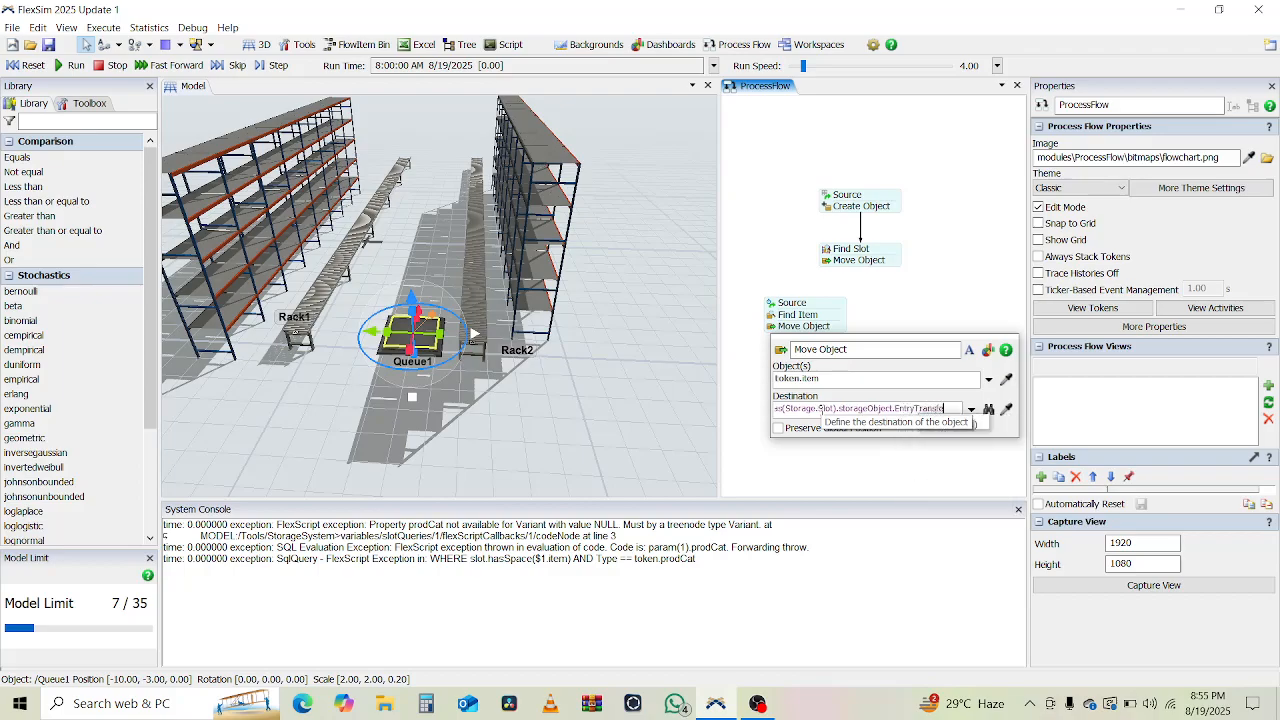
left_click(746, 406)
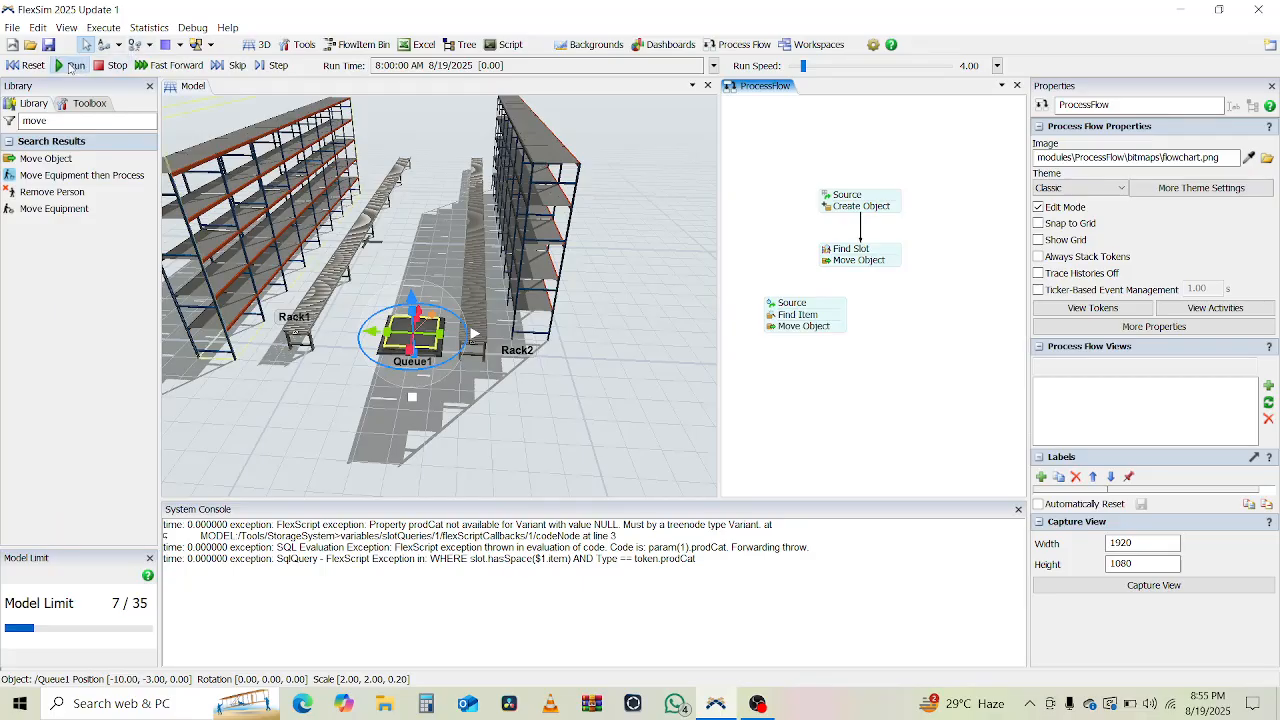
Run the model and inspect a cylinder stored in Rack2.
left_click(69, 68)
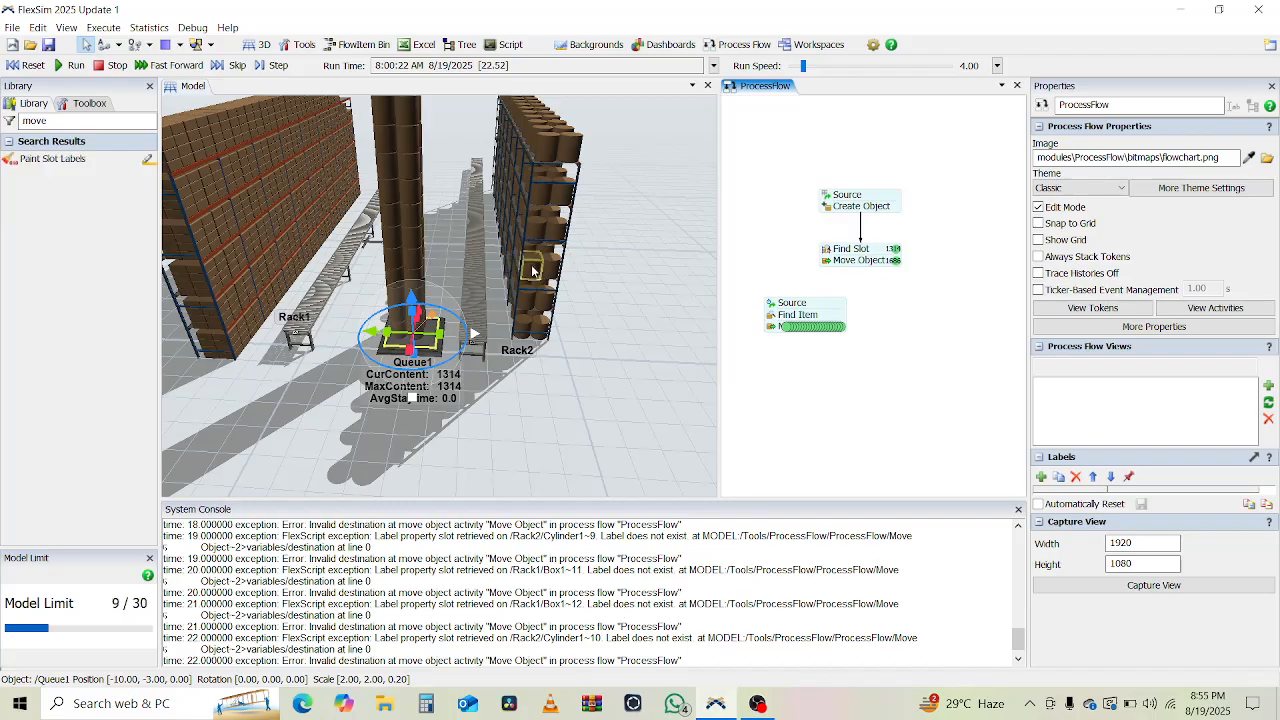
left_click(532, 268)
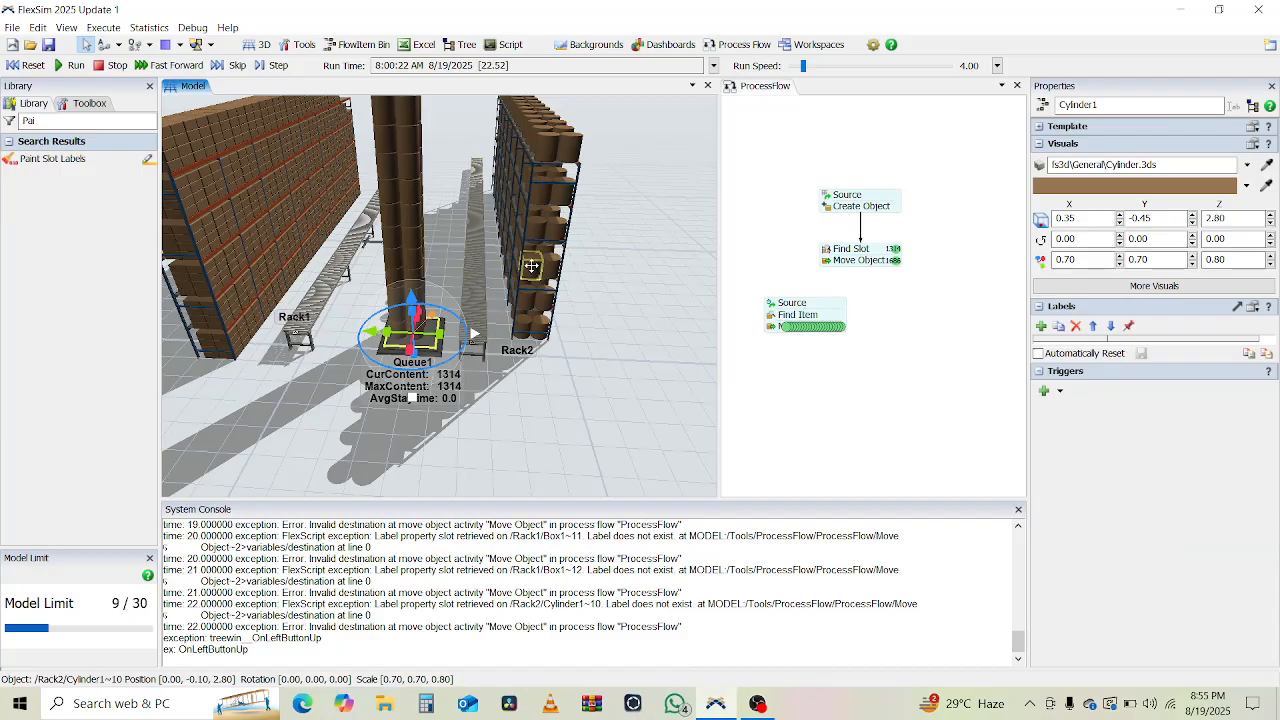
left_click(532, 266)
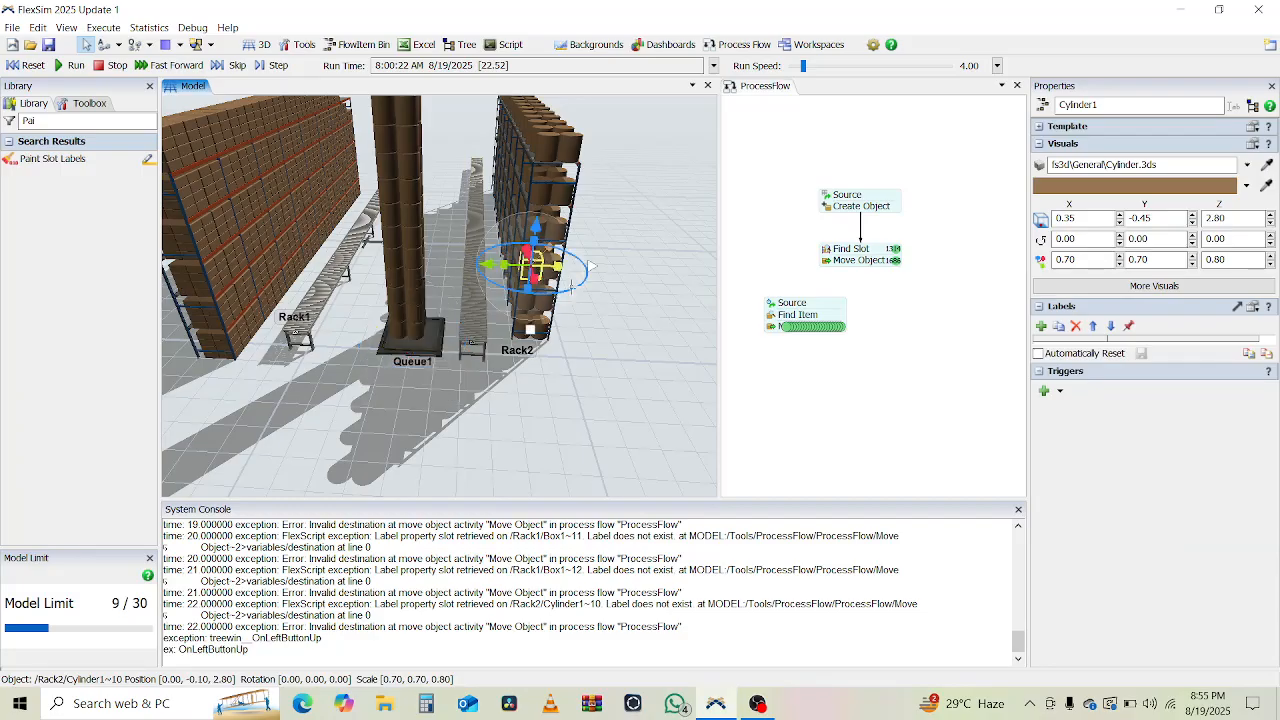
Inspect two boxes stored in Rack1, deselect, then operate the run controls.
left_click(242, 290)
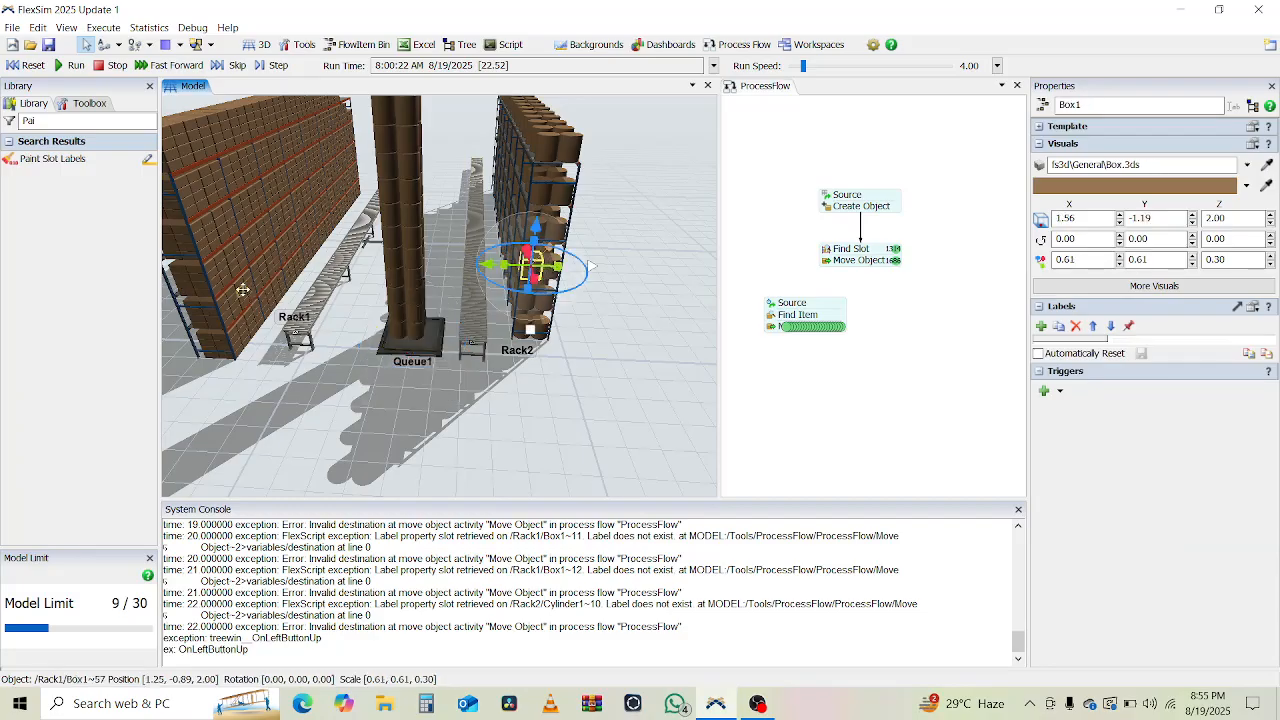
double_click(242, 290)
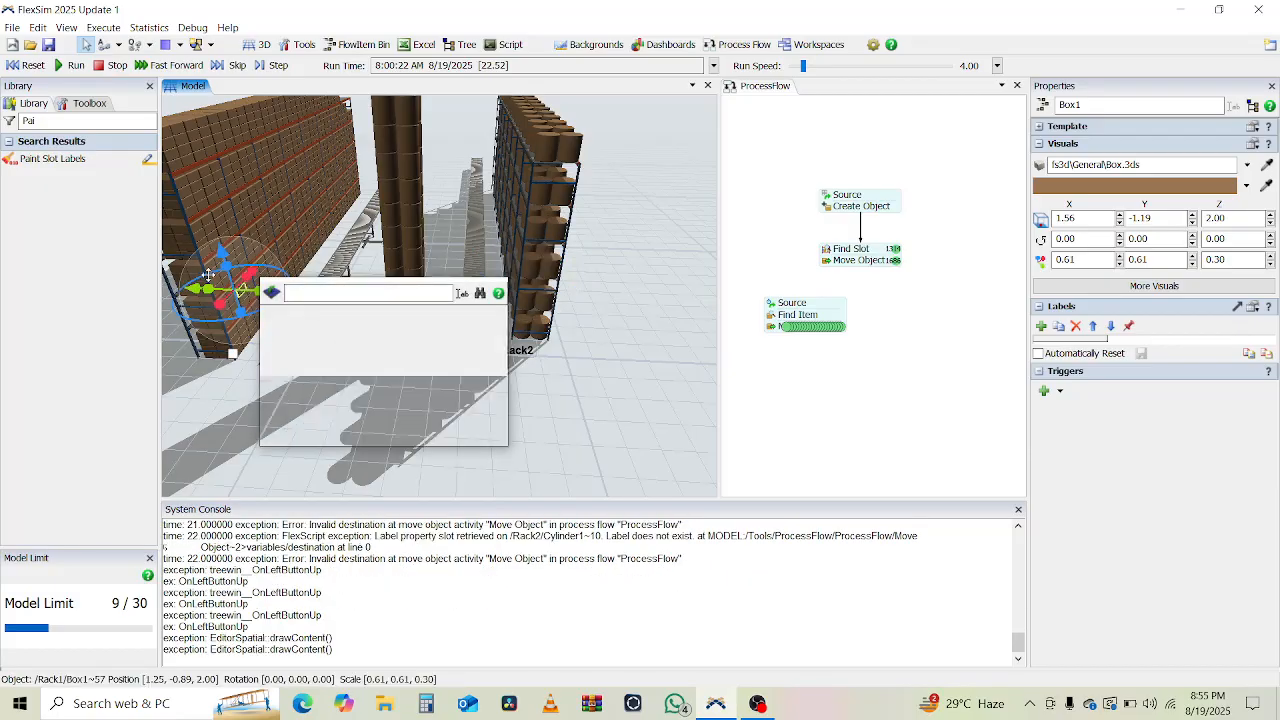
left_click(206, 223)
left_click(206, 223)
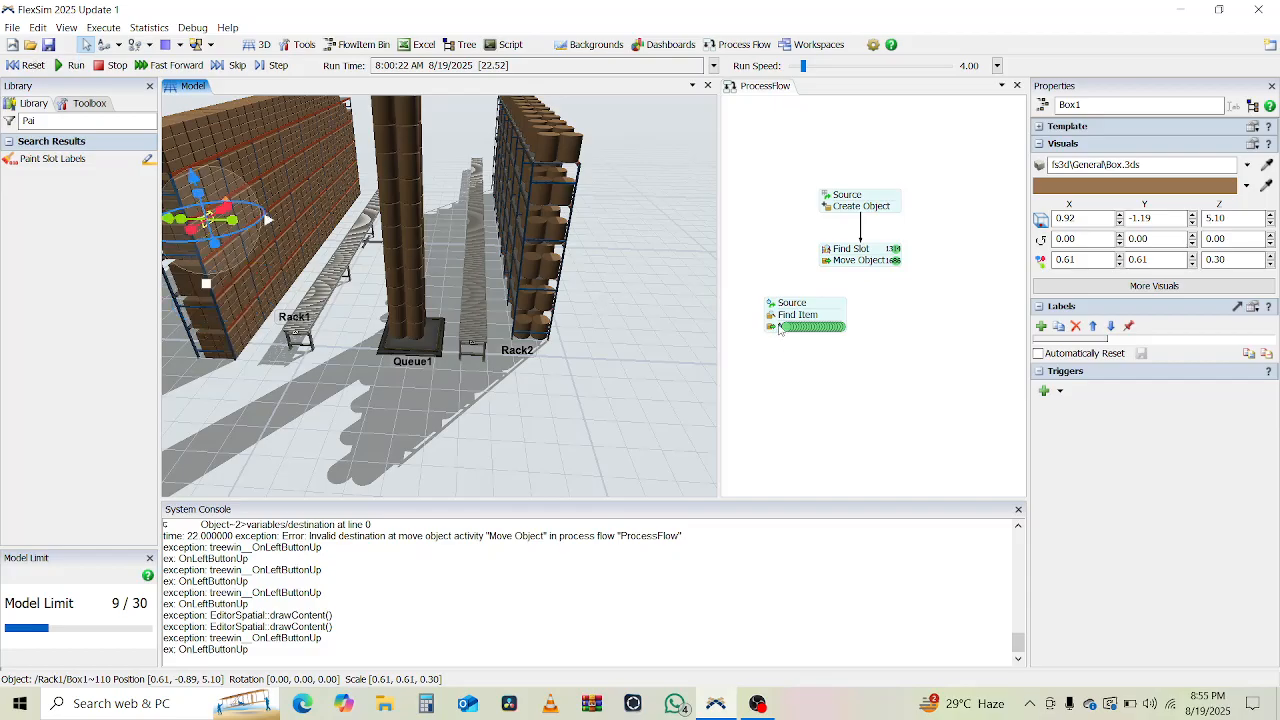
left_click(401, 161)
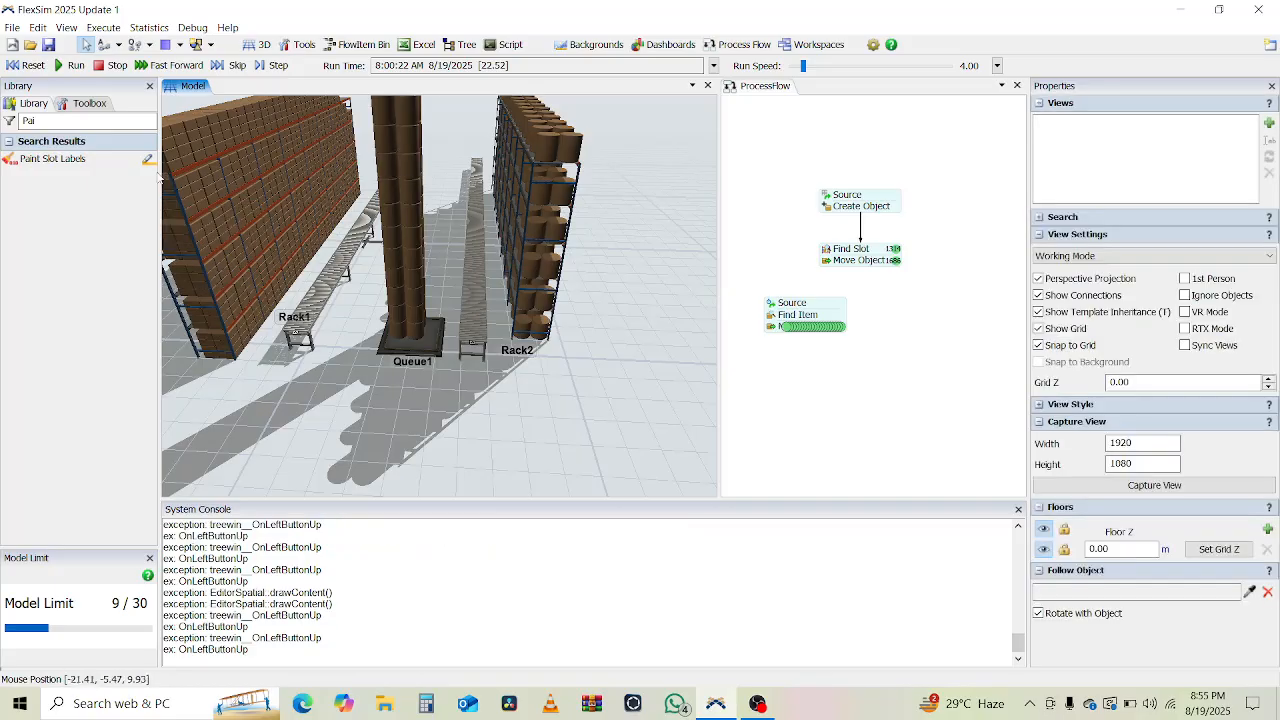
left_click(20, 66)
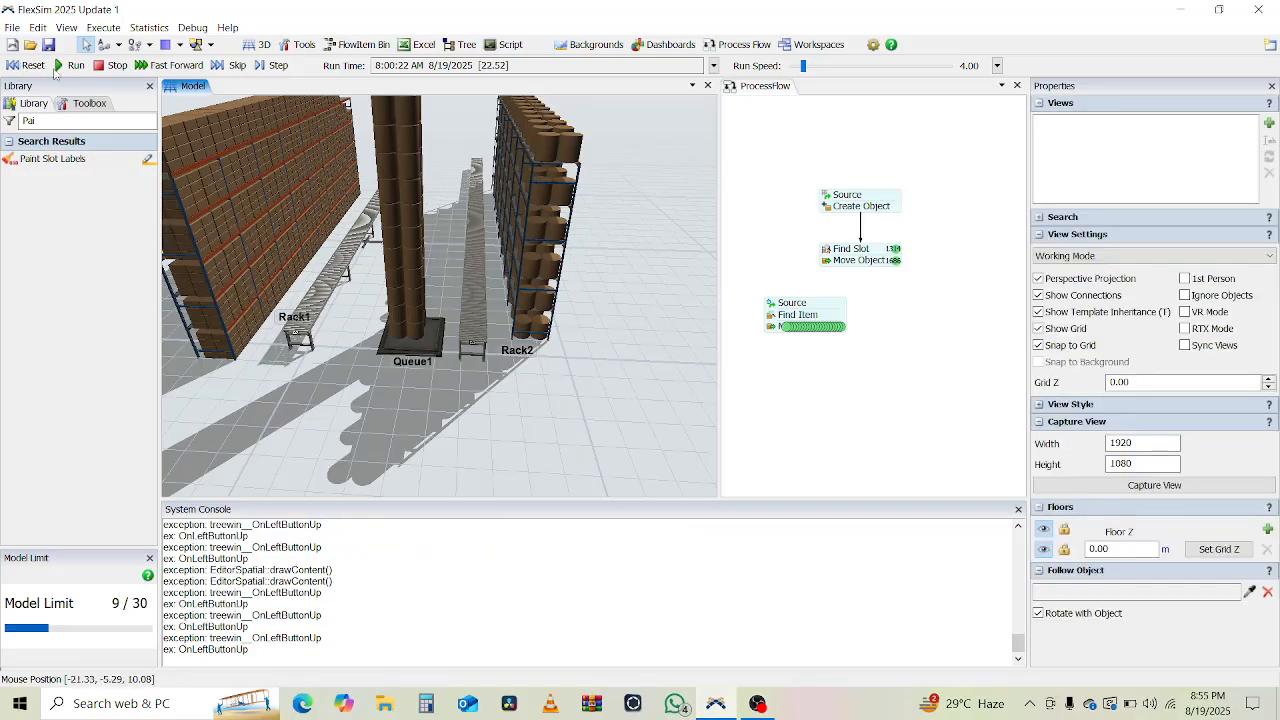
left_click(64, 69)
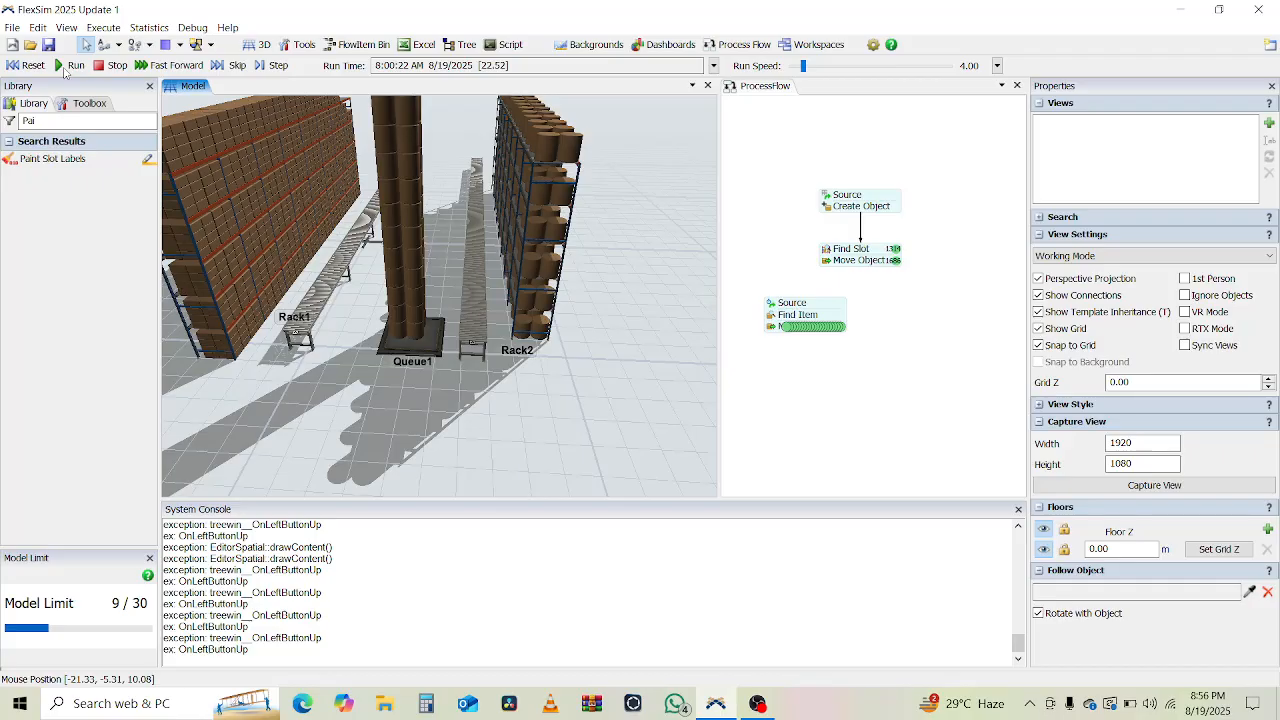
Reset the model to 8:00:00 so the racks are empty.
left_click(20, 66)
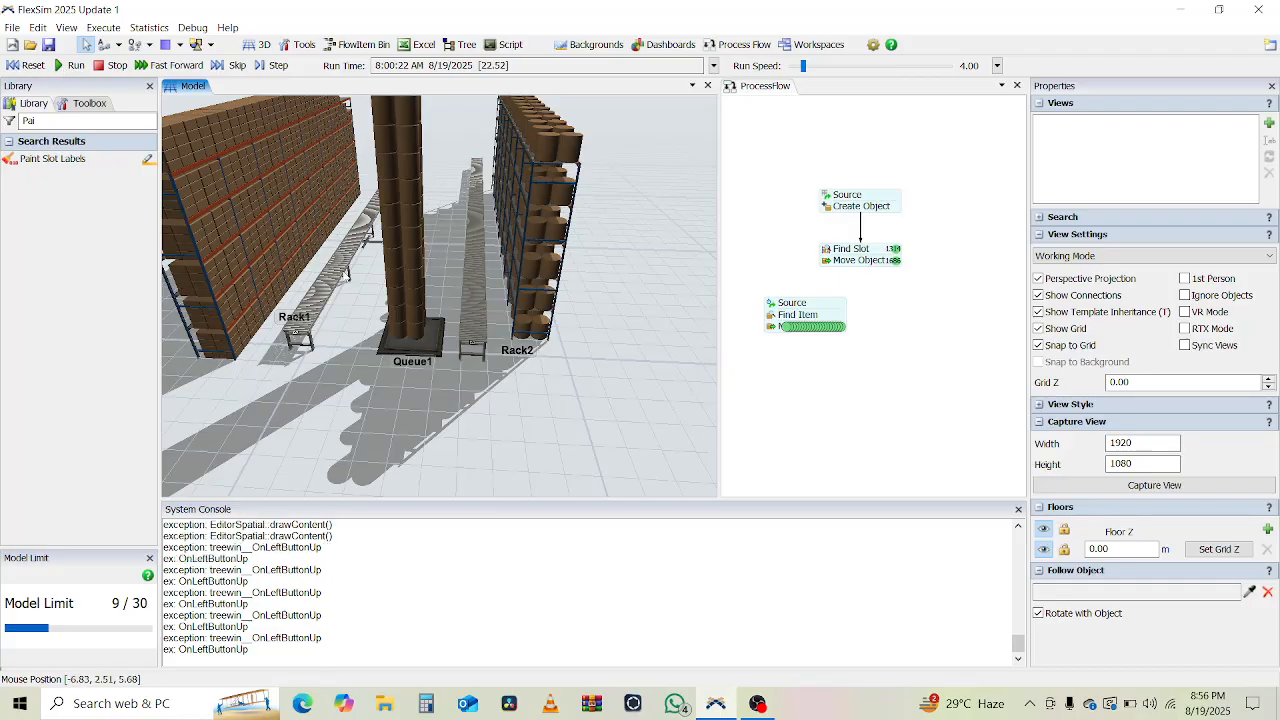
left_click(30, 67)
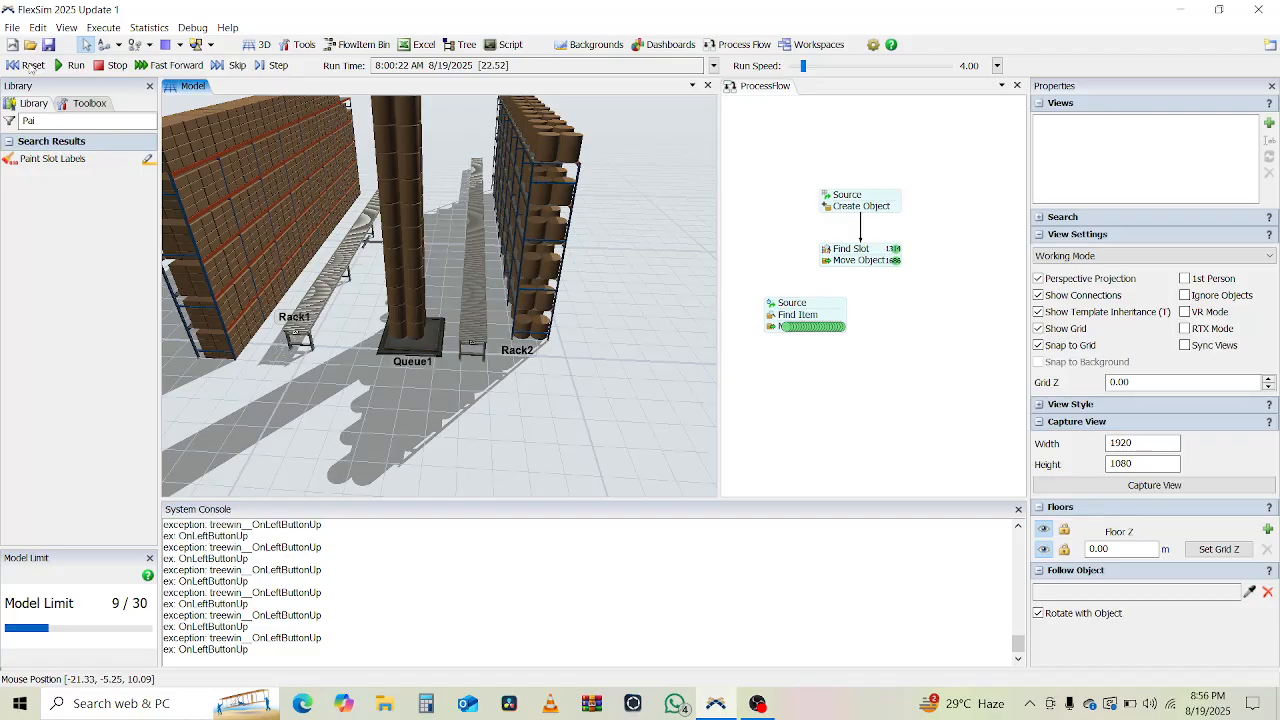
left_click(30, 67)
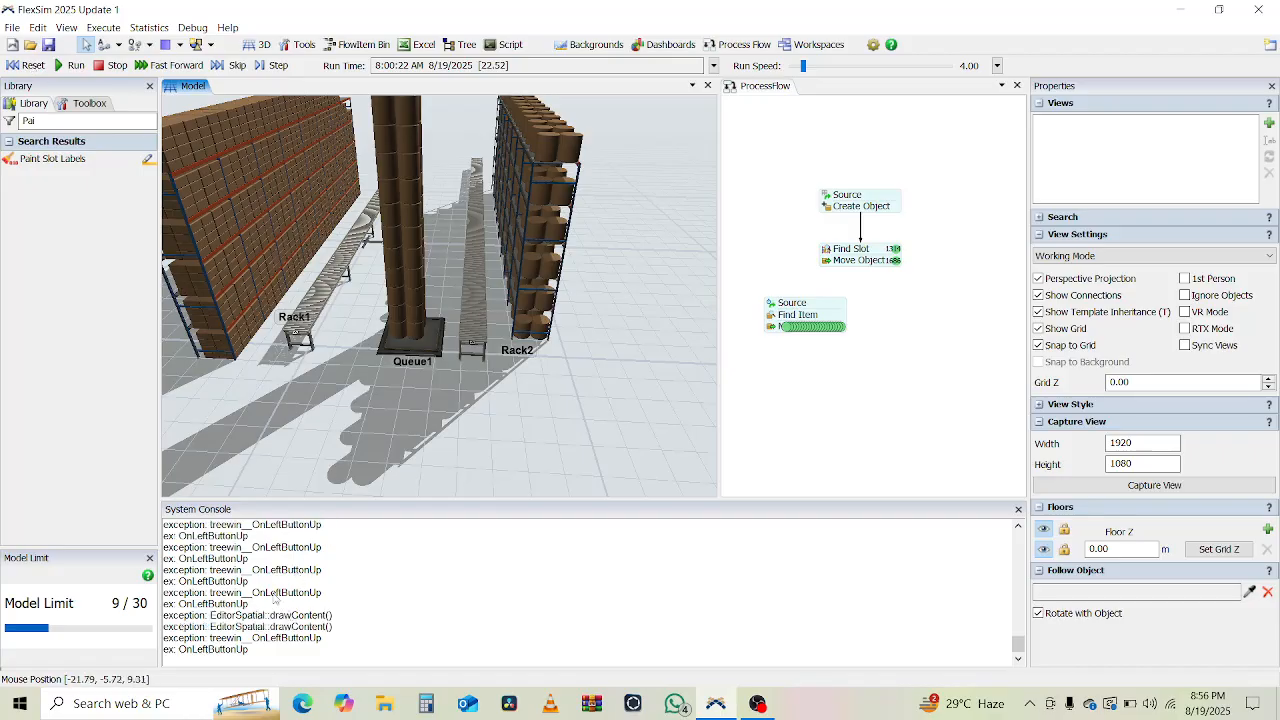
left_click(268, 594)
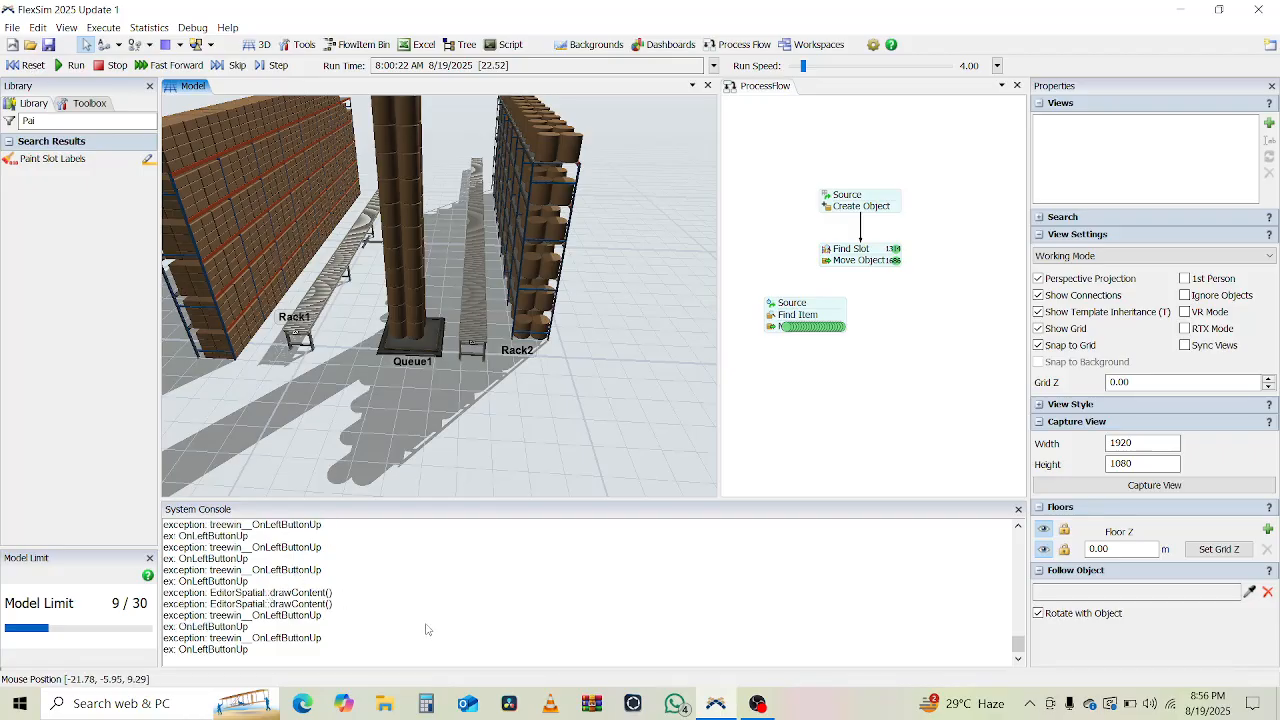
left_click(640, 370)
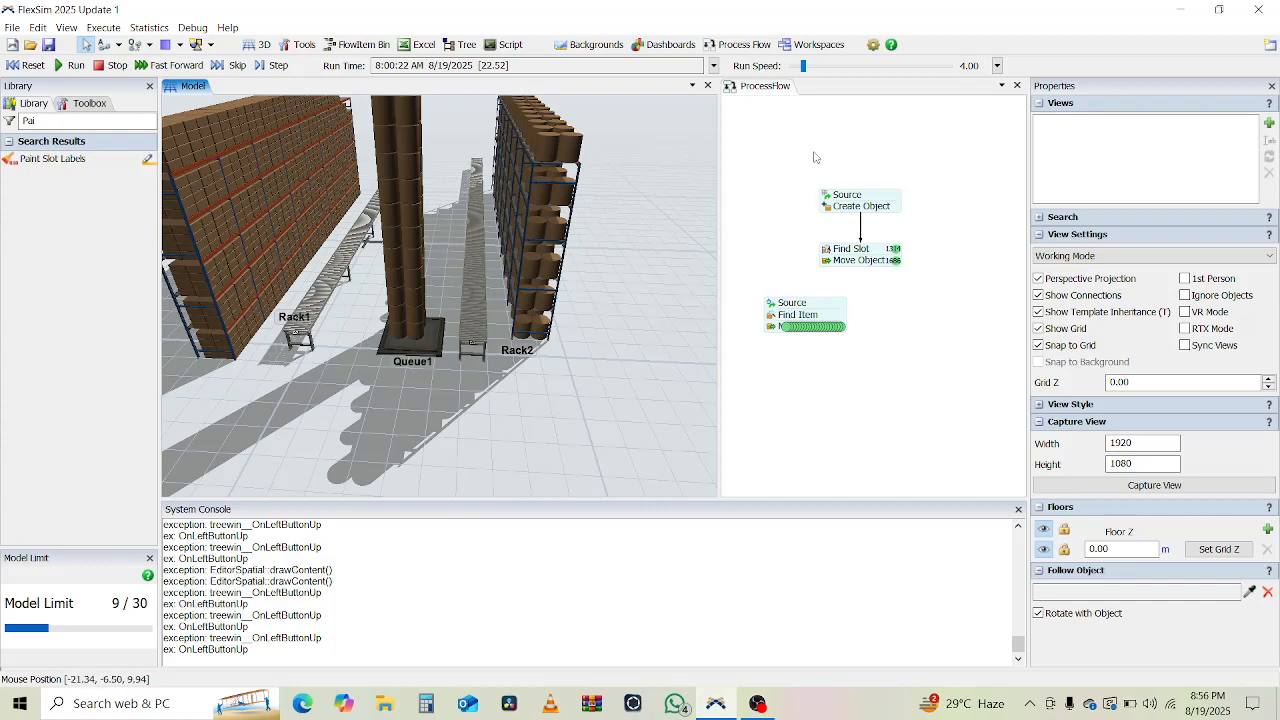
left_click(832, 68)
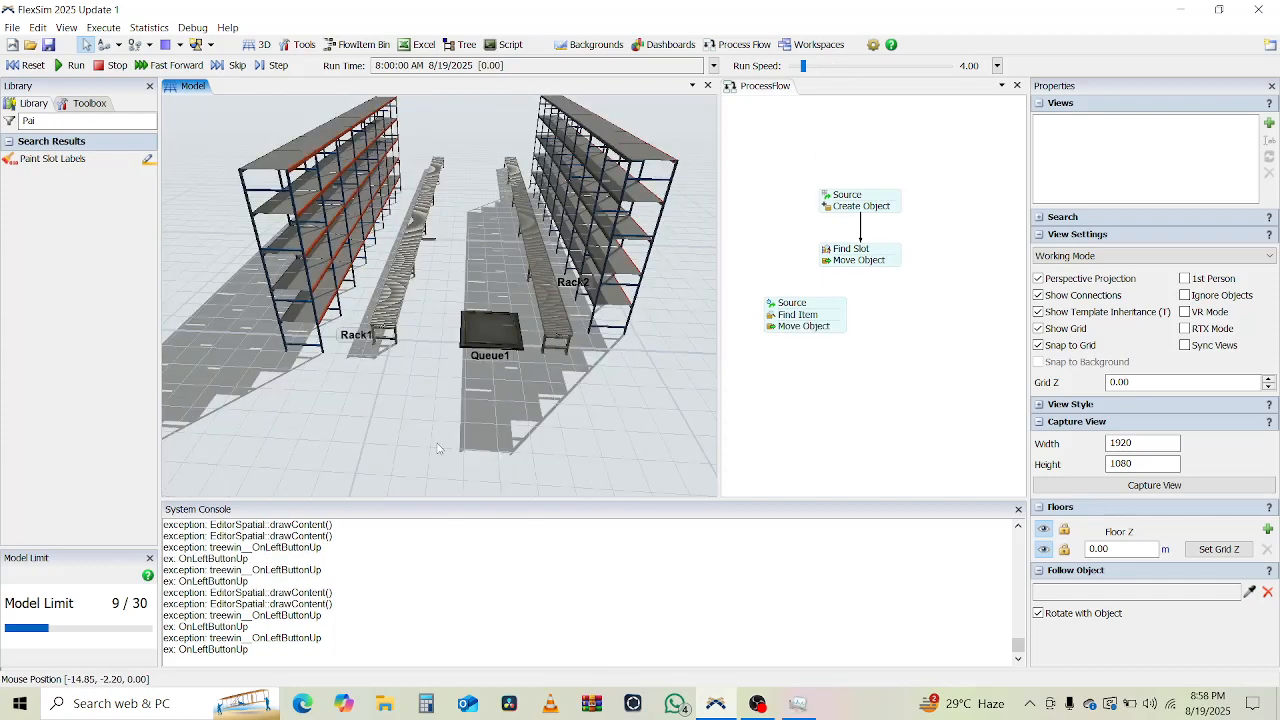
Inspect the Find Item, Create Object and Find Slot activities, then view Move Object's destination.
double_click(772, 316)
left_click(771, 254)
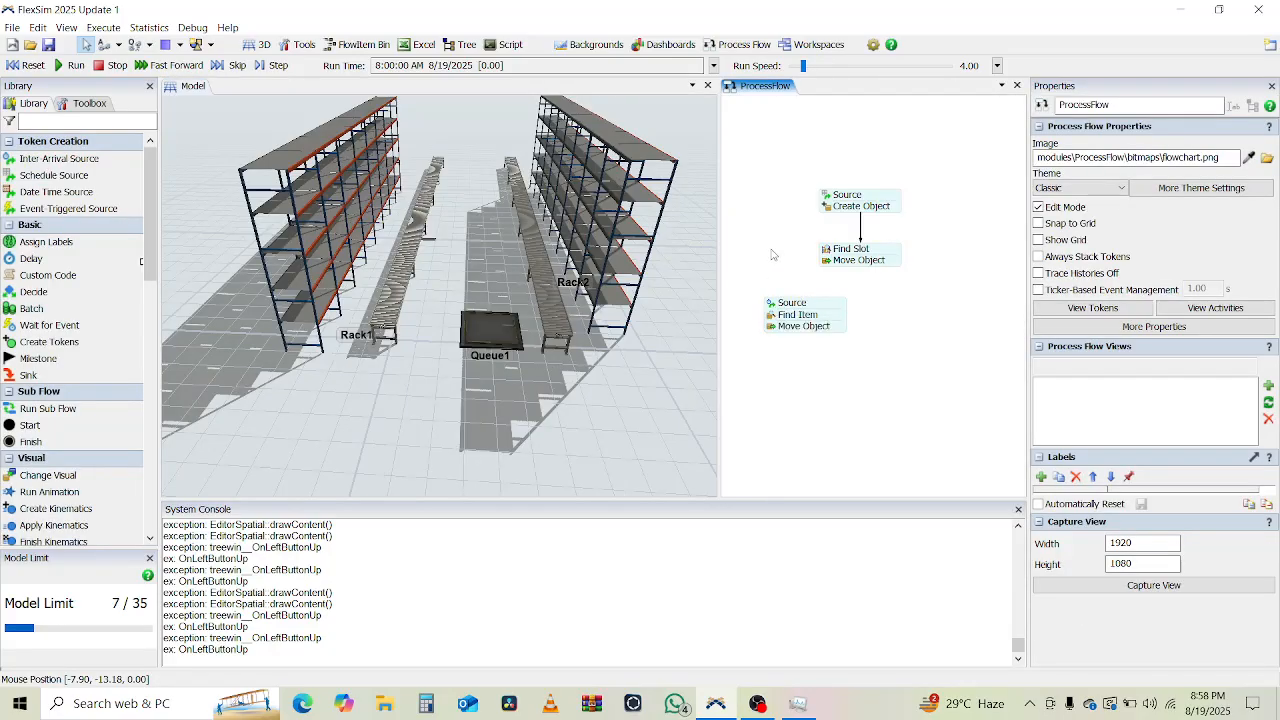
double_click(828, 207)
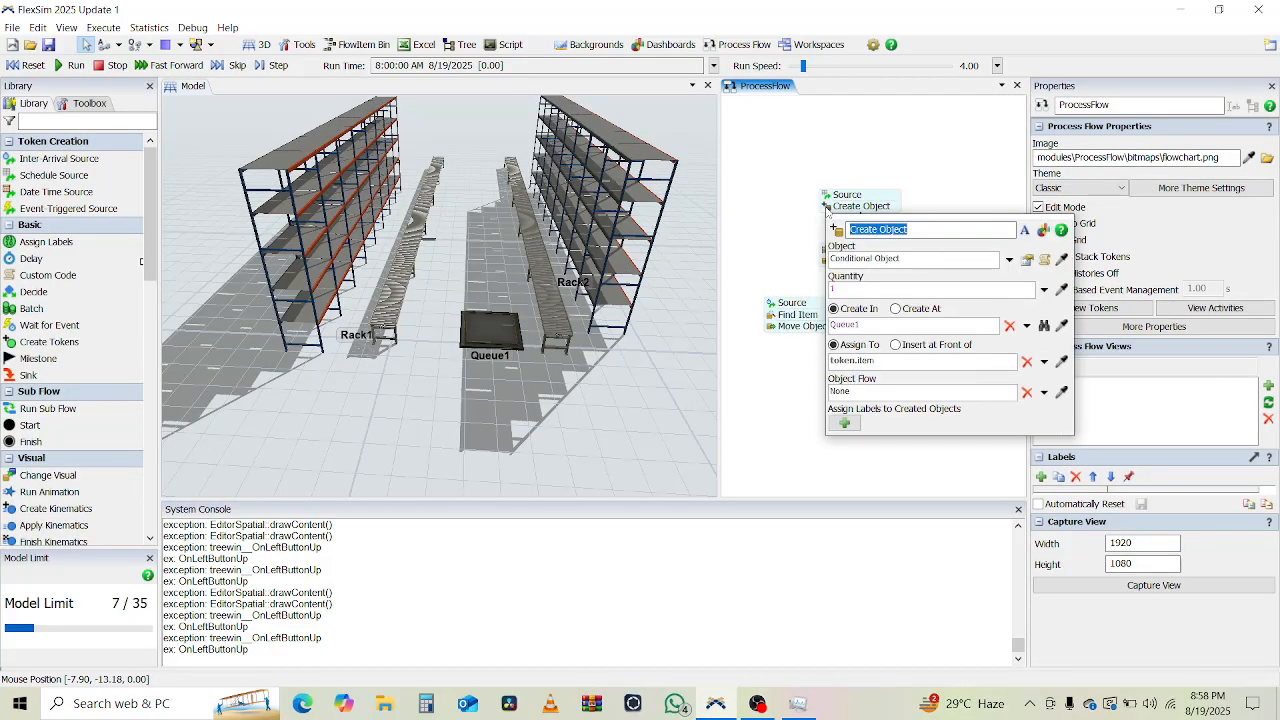
left_click(784, 274)
left_click(828, 250)
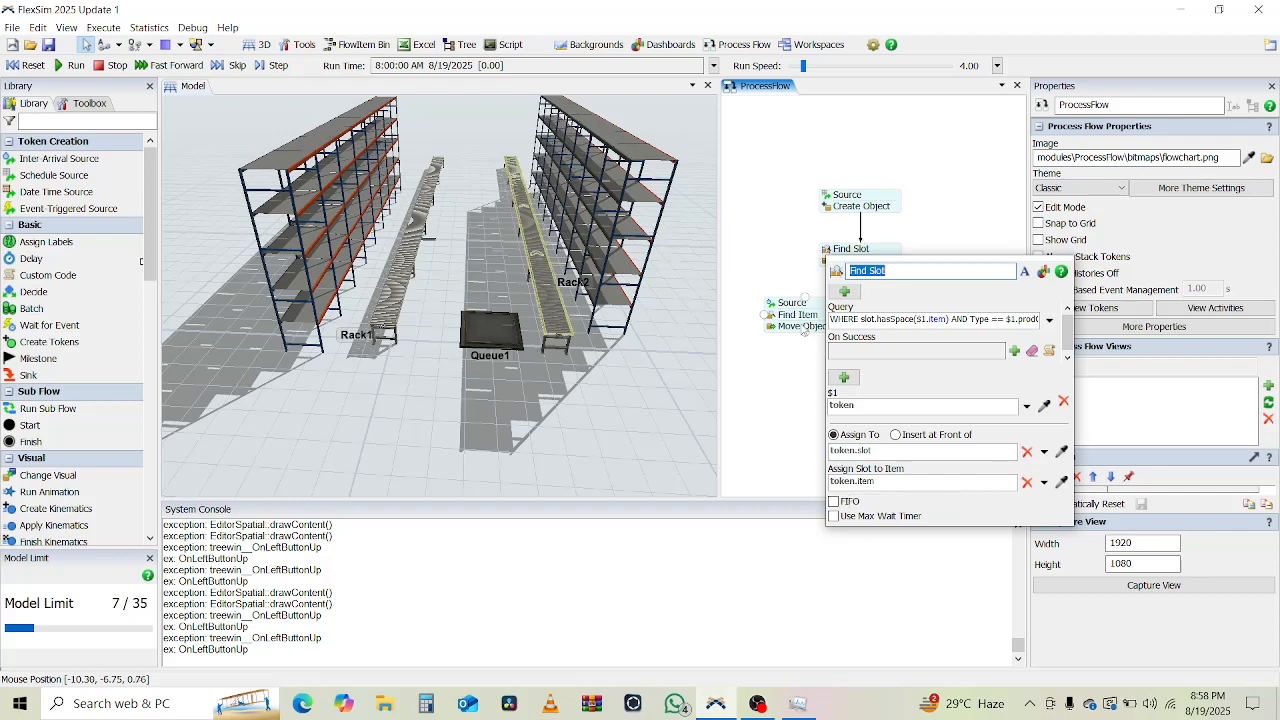
left_click(776, 328)
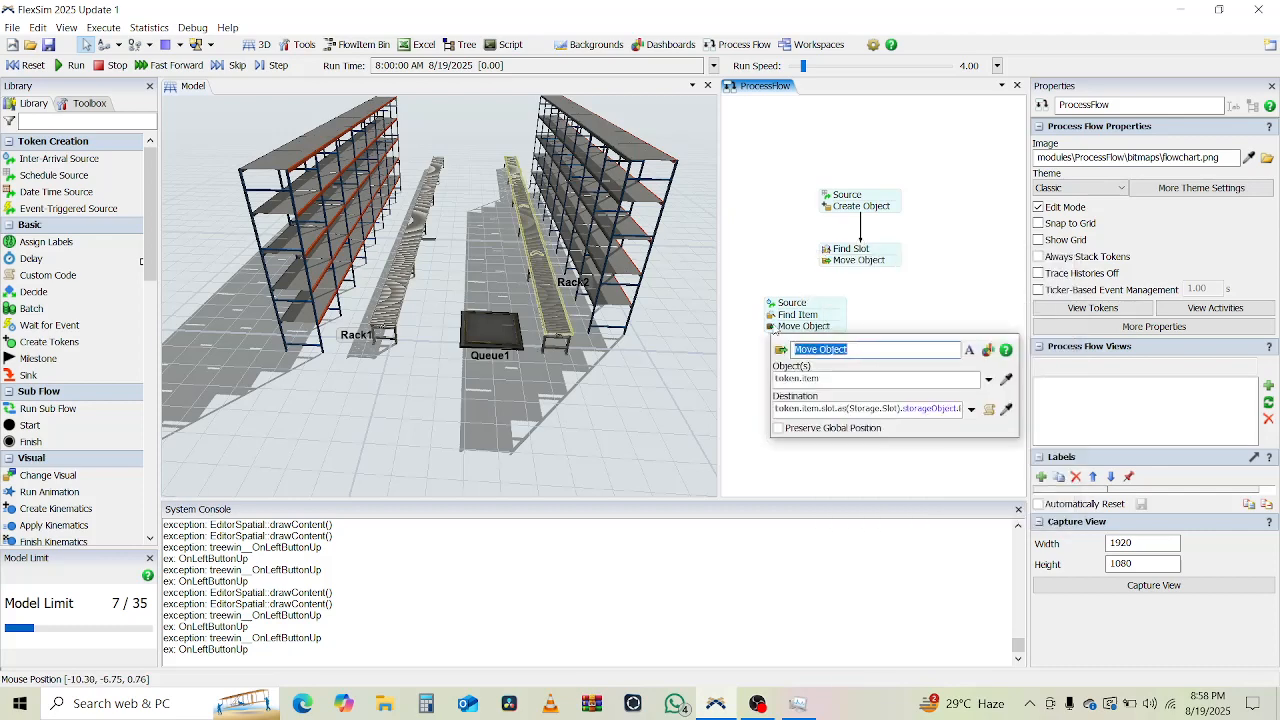
Clear the Move Object destination and restart it with token.item.slot.
left_click(870, 408)
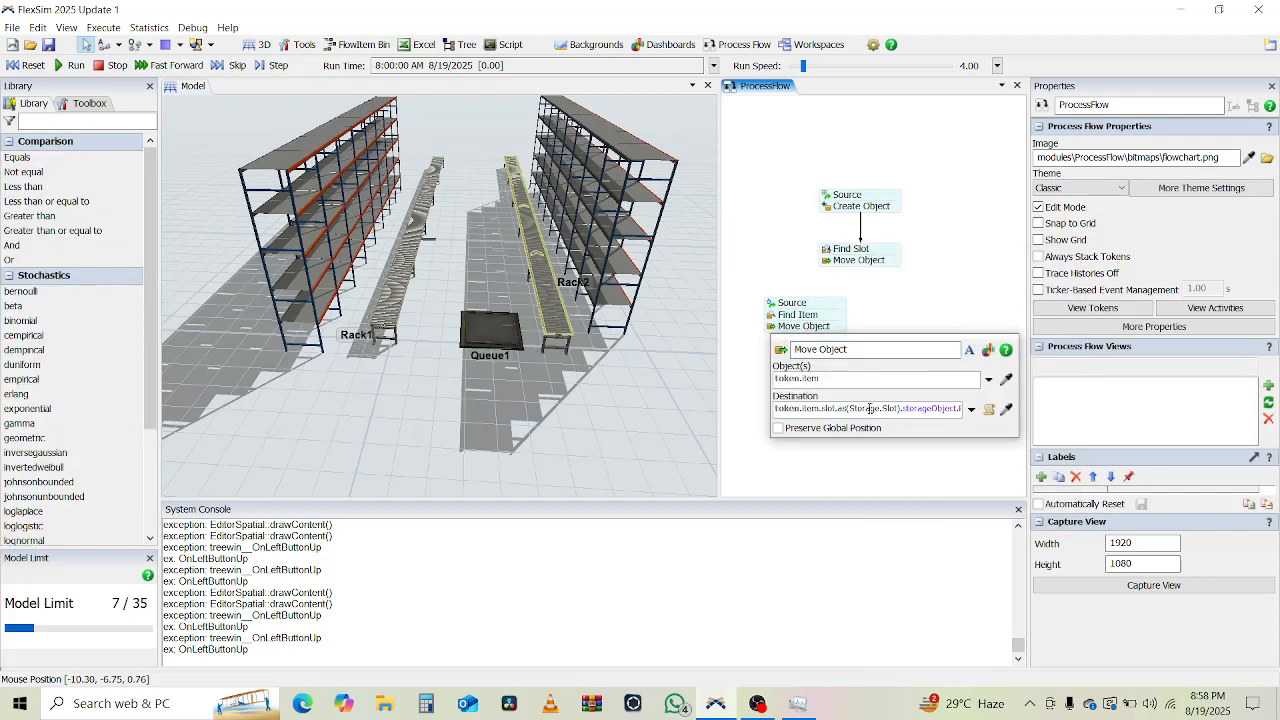
key("ctrl+a")
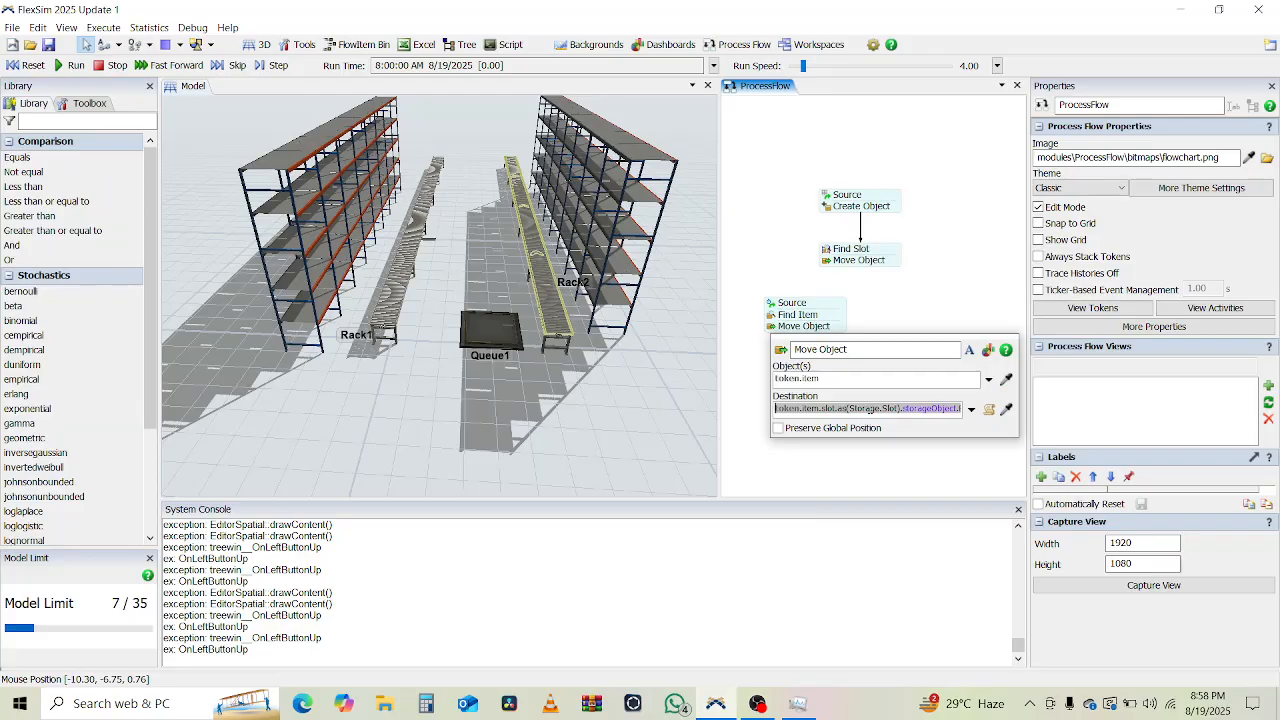
left_click(775, 316)
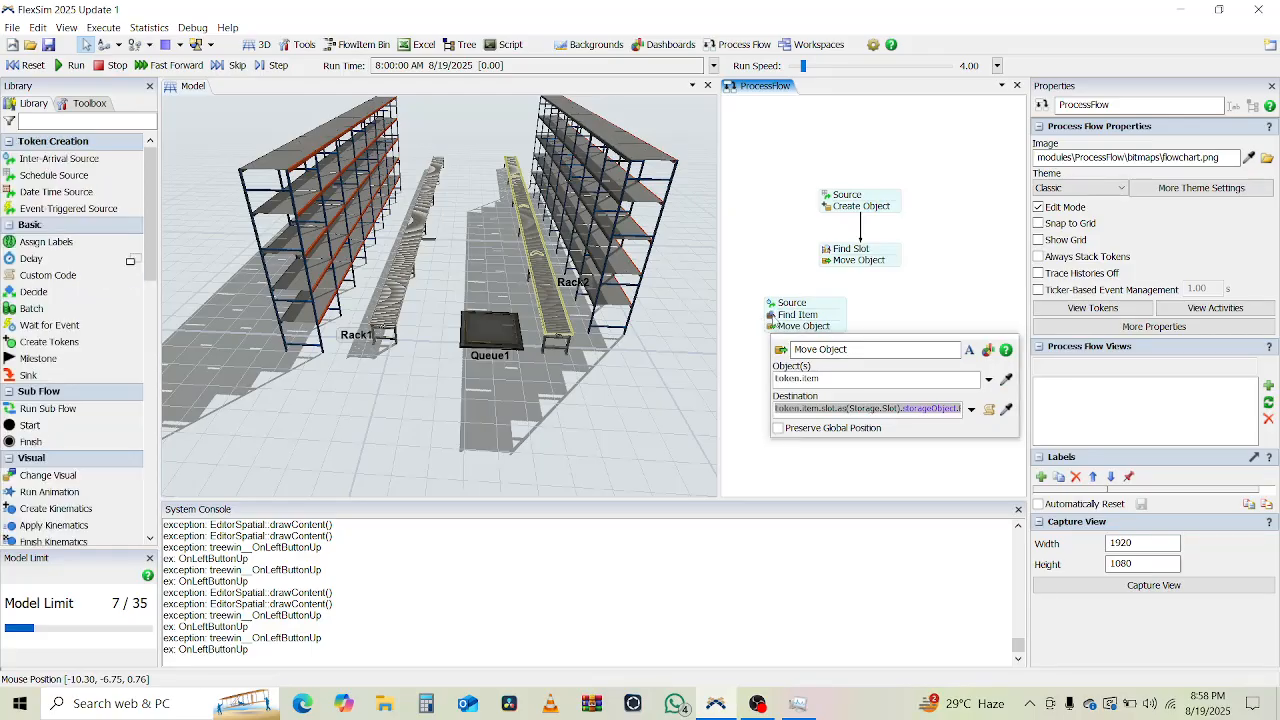
left_click(771, 305)
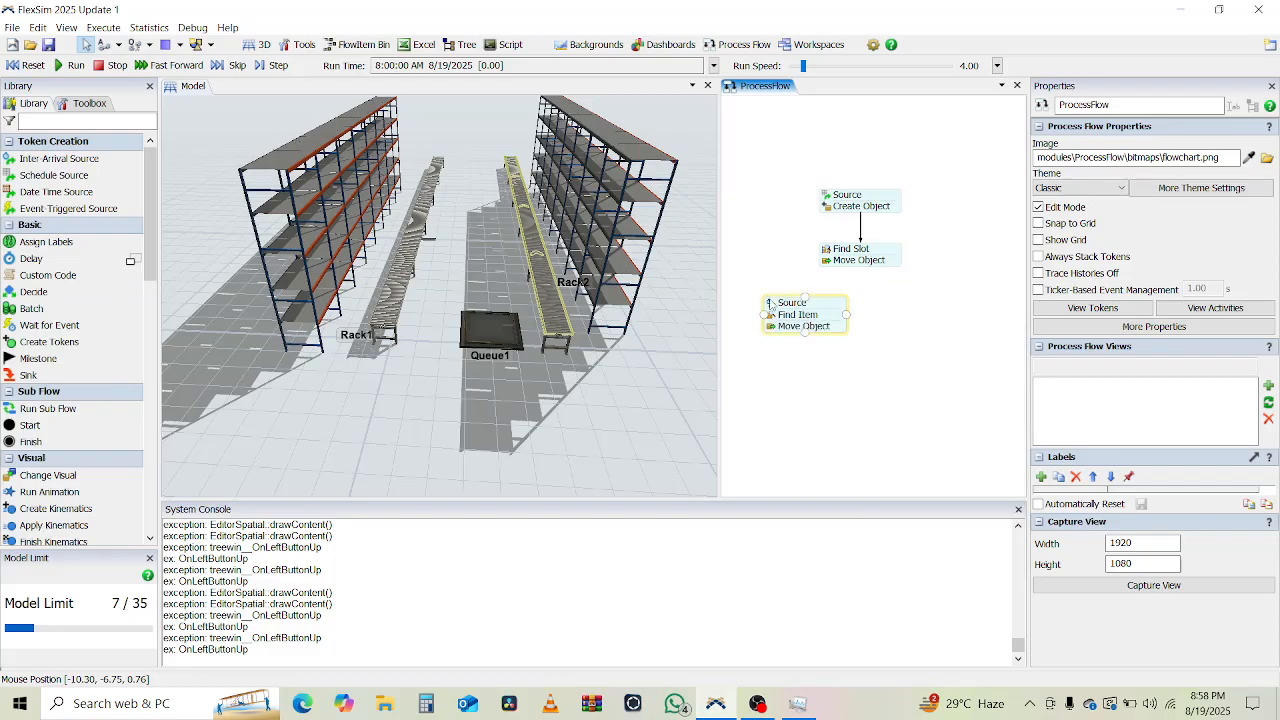
left_click(773, 327)
left_click(828, 408)
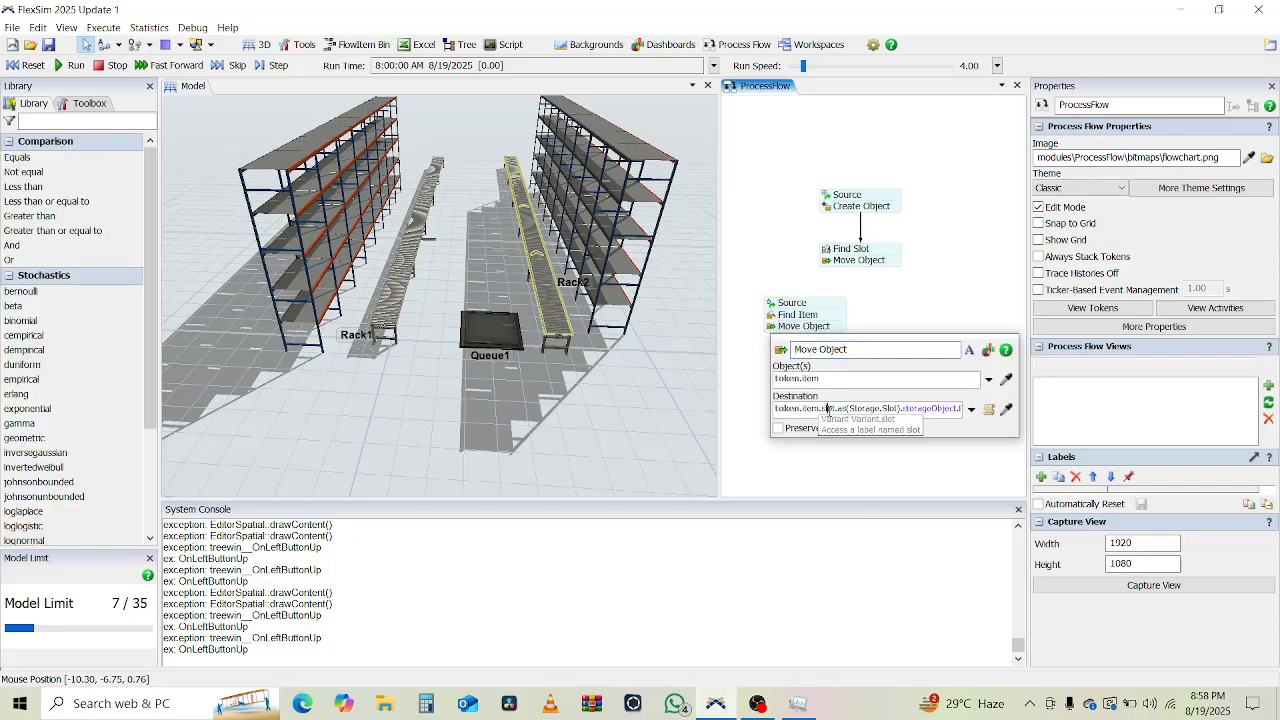
key("ctrl+a")
type("token.i")
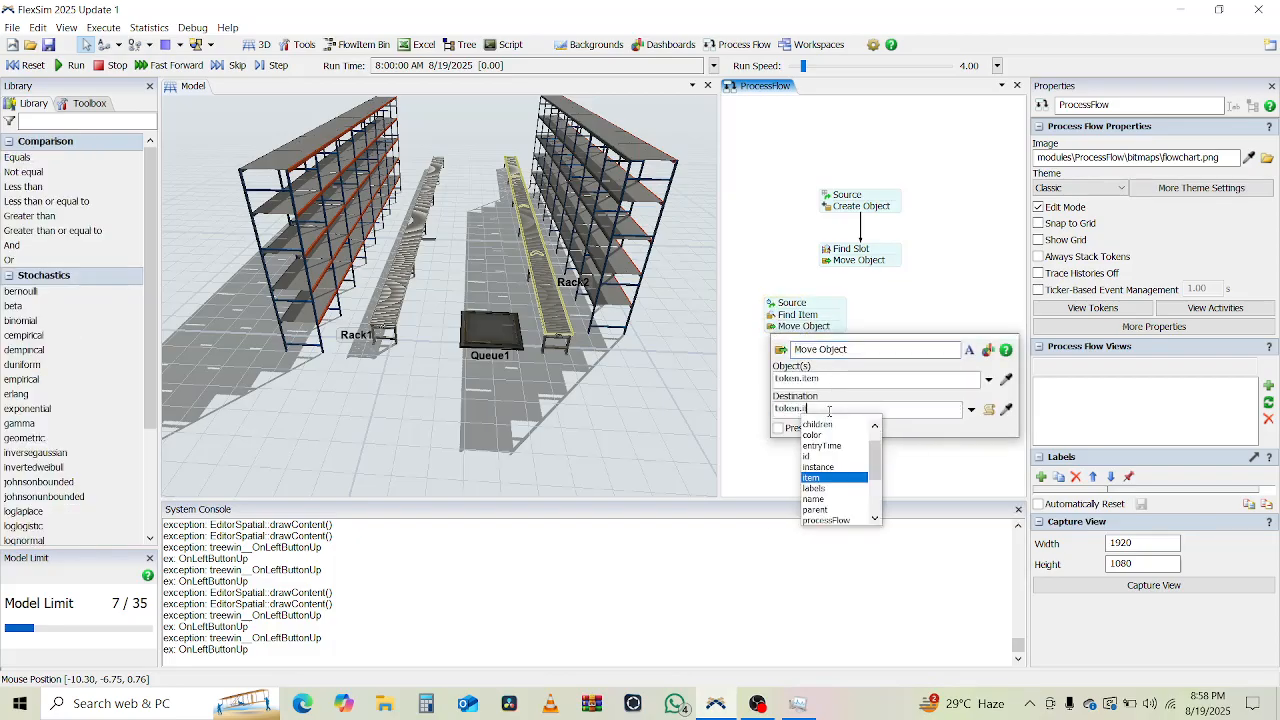
type("tem.sl")
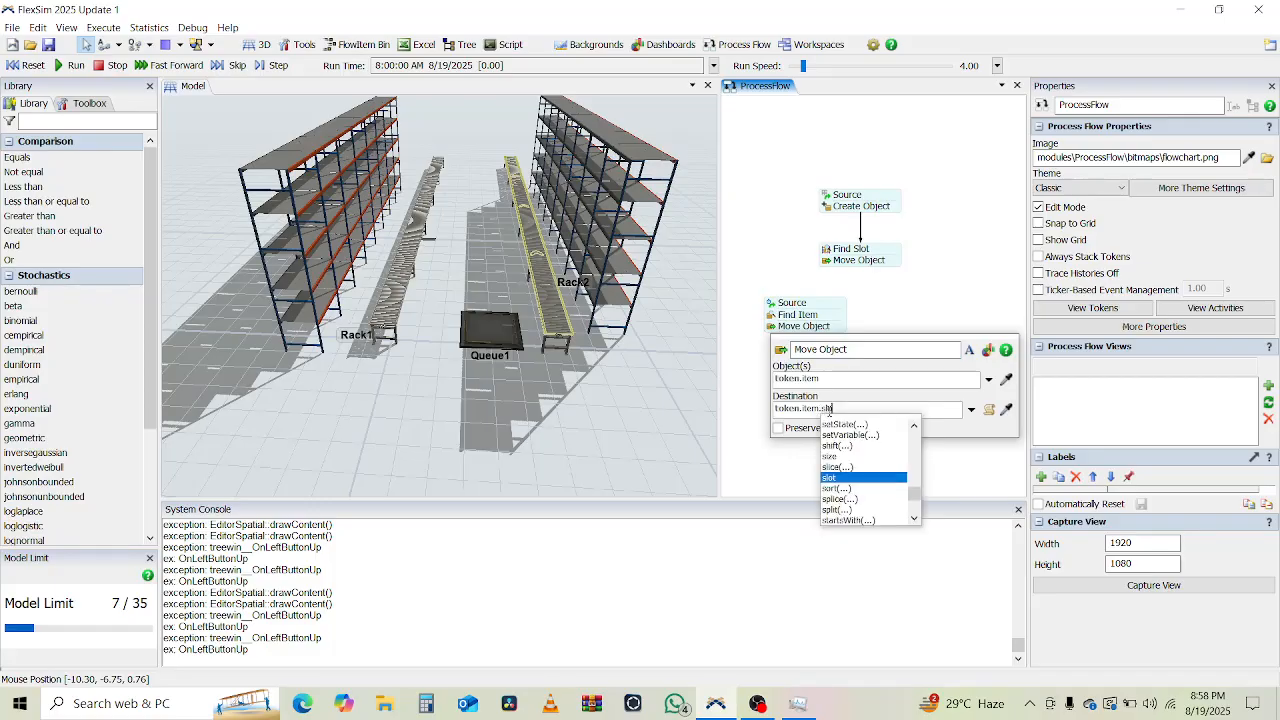
key("Return")
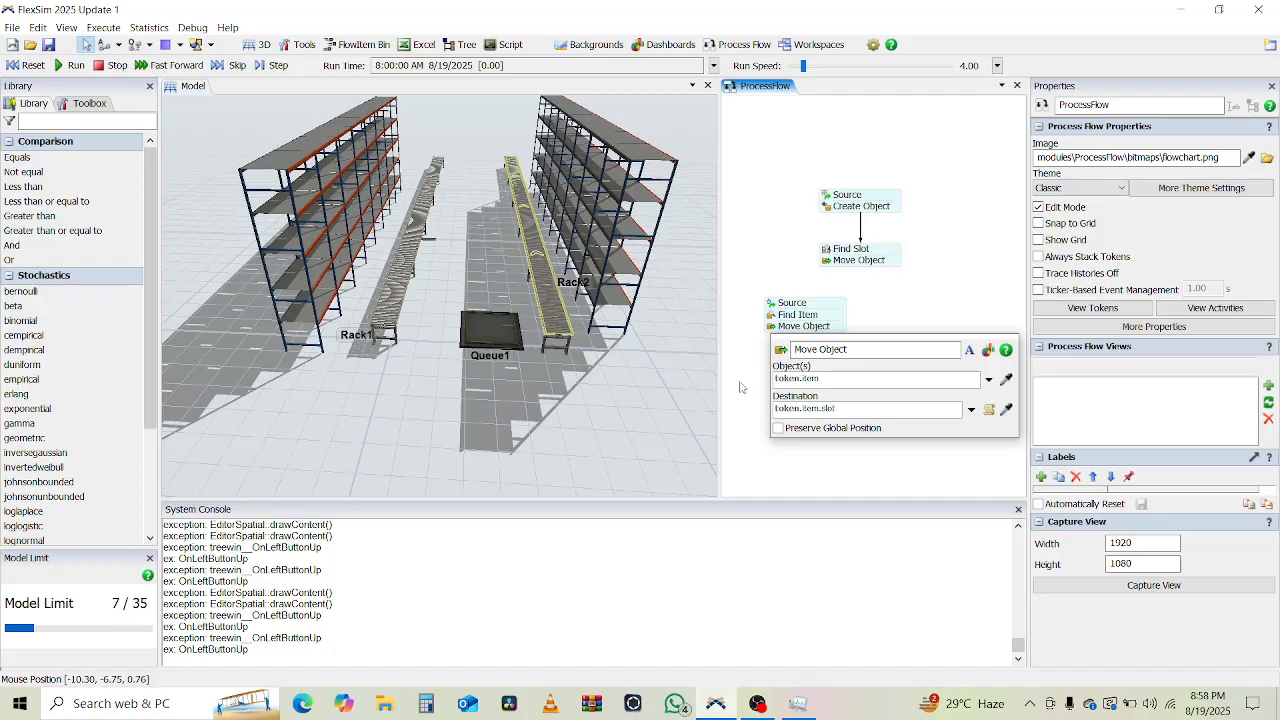
Complete the destination as token.item.slot.as(Storage.Slot).storageObject.EntryTransfer and close the settings.
type(".as(")
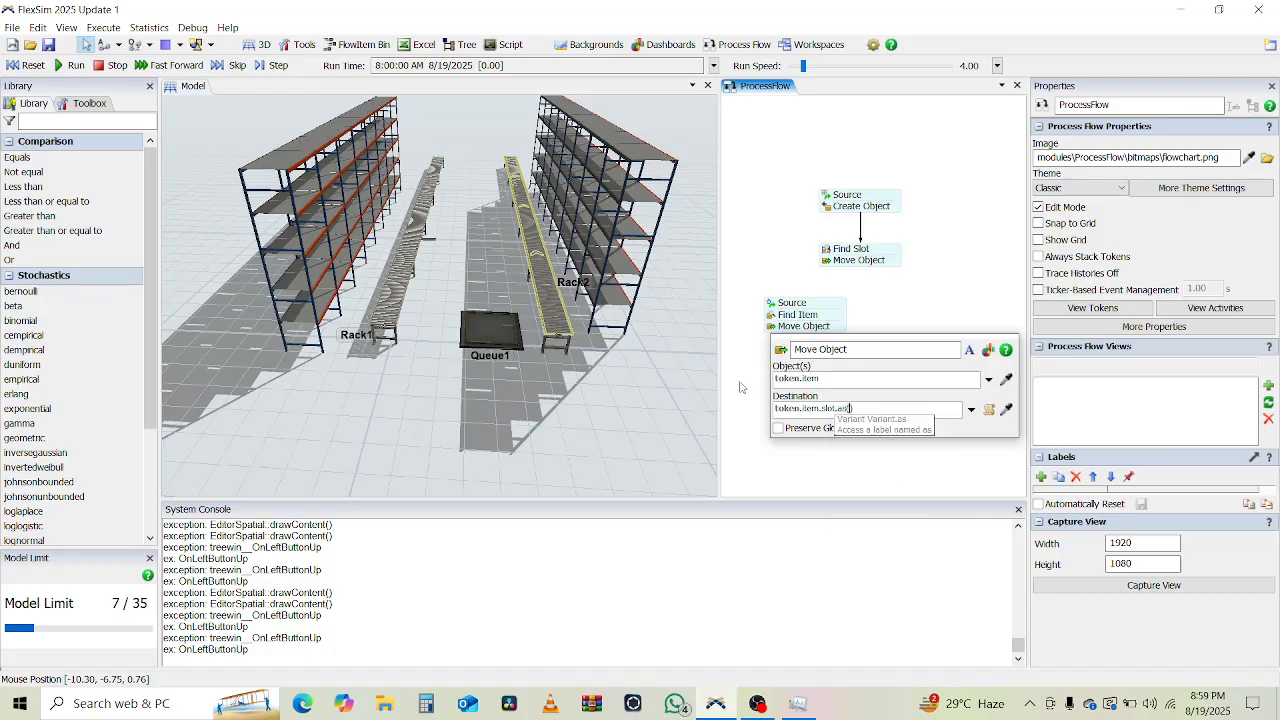
type("Stora")
key("Down")
key("Down")
key("Down")
key("Down")
key("Down")
key("Down")
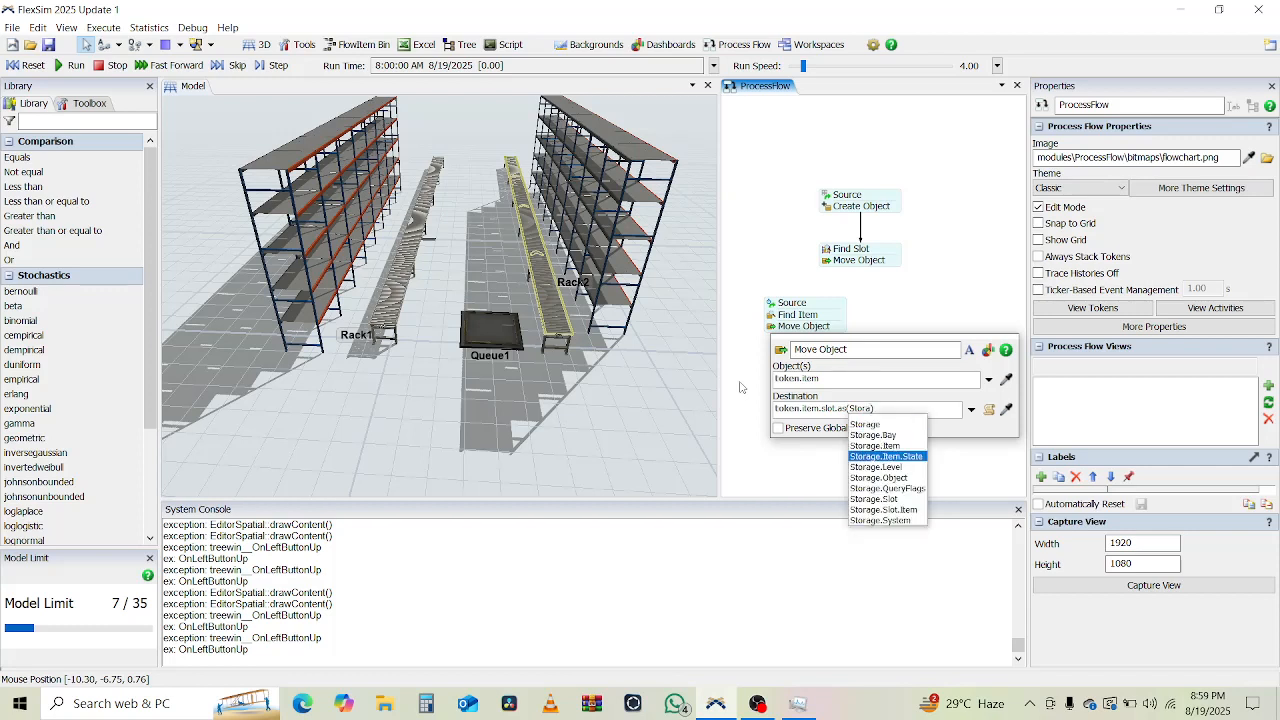
key("Down")
key("Return")
type(".storageObject")
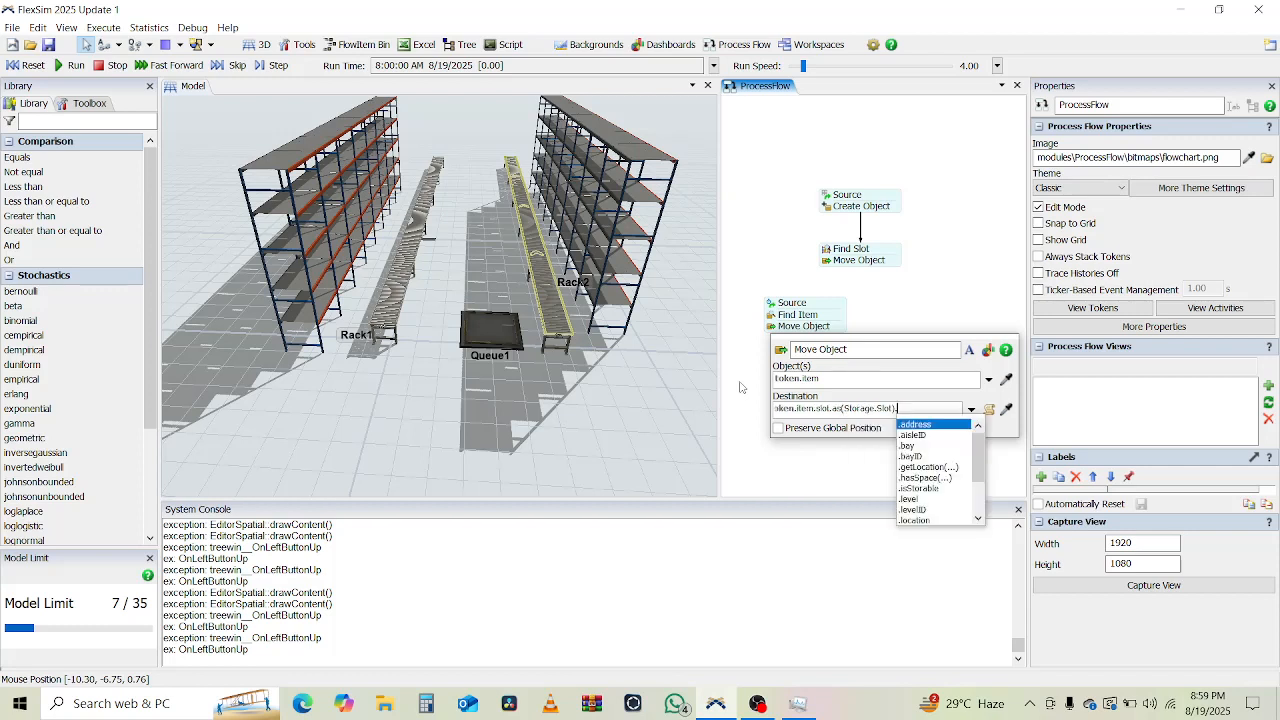
key("Return")
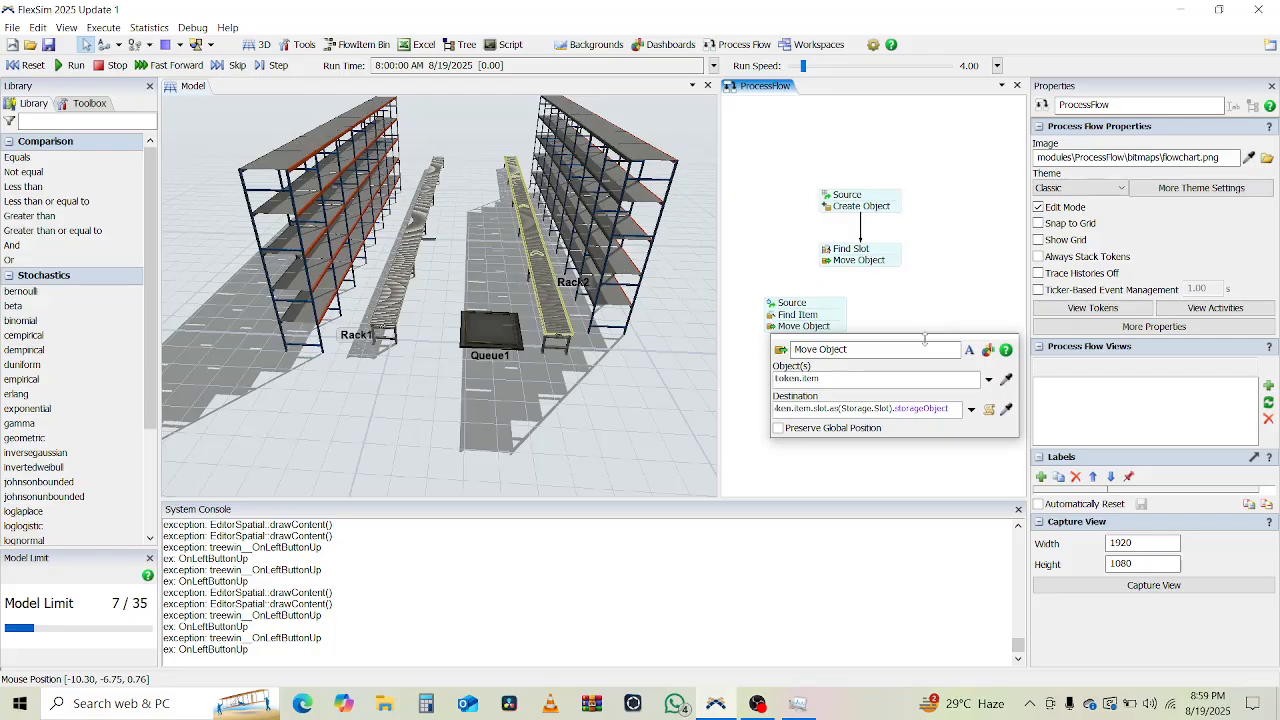
type(".")
type("En")
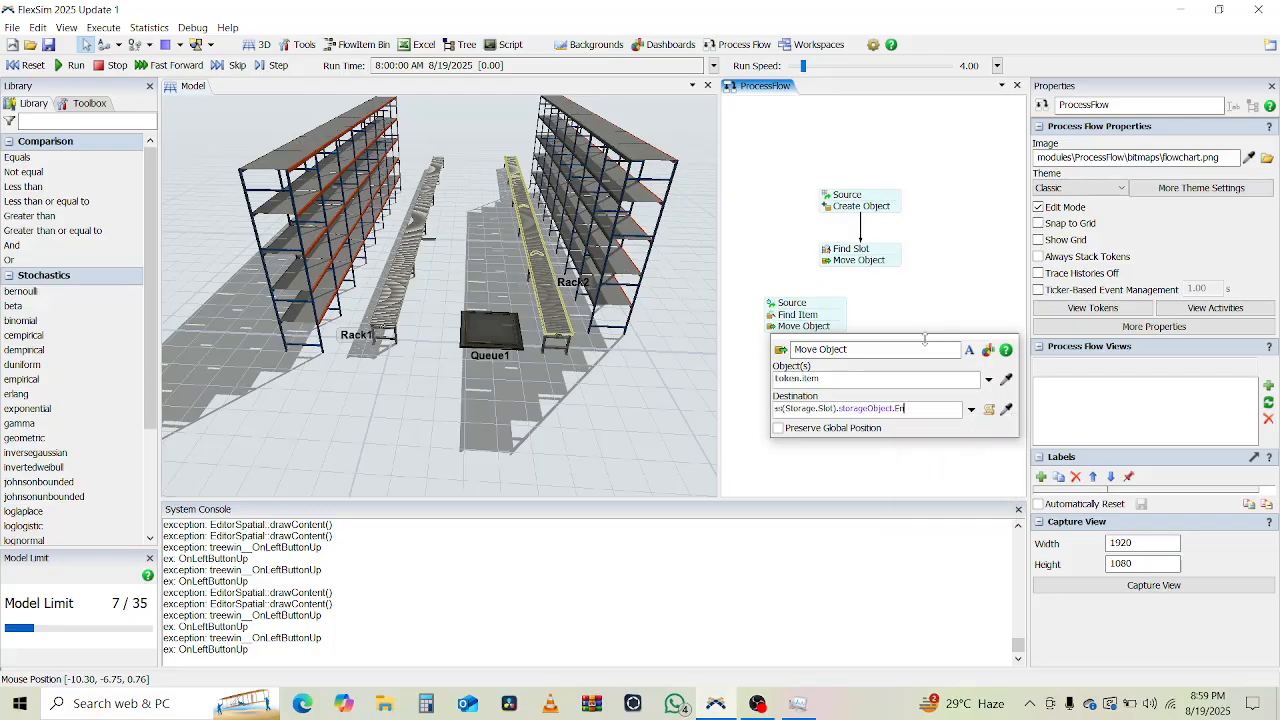
type("try")
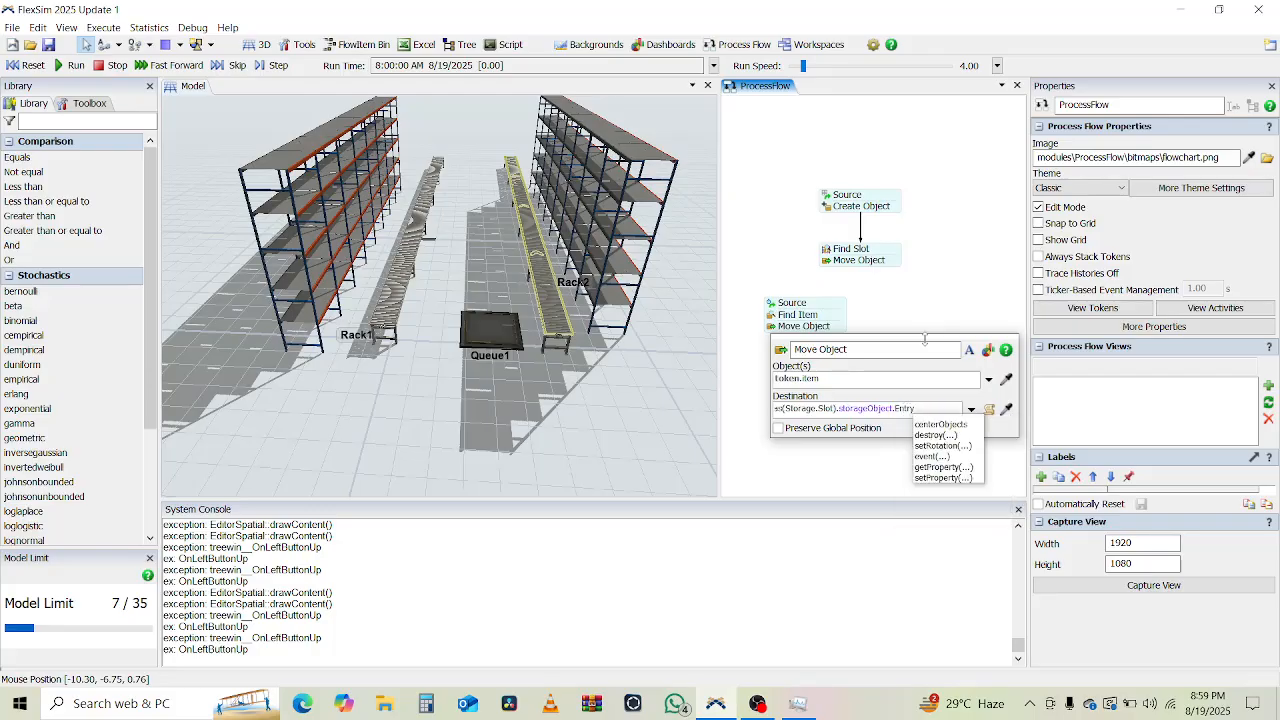
type("Tr")
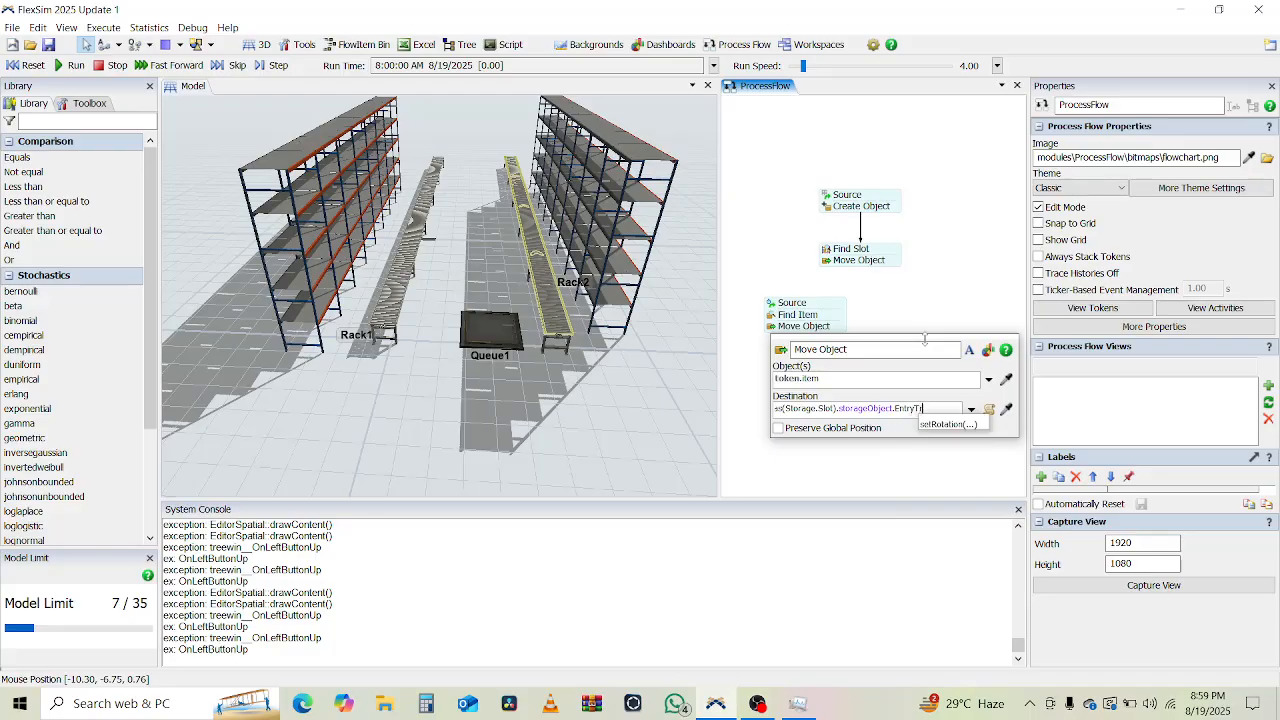
key("BackSpace")
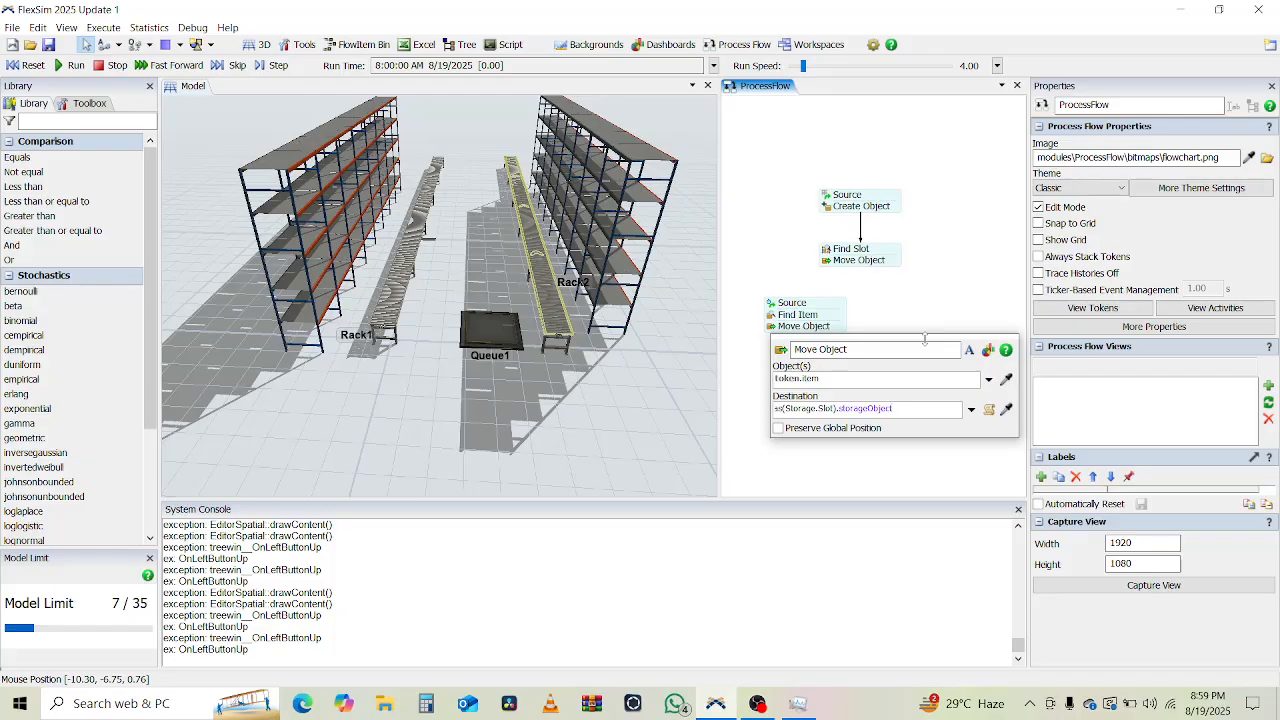
left_click(918, 298)
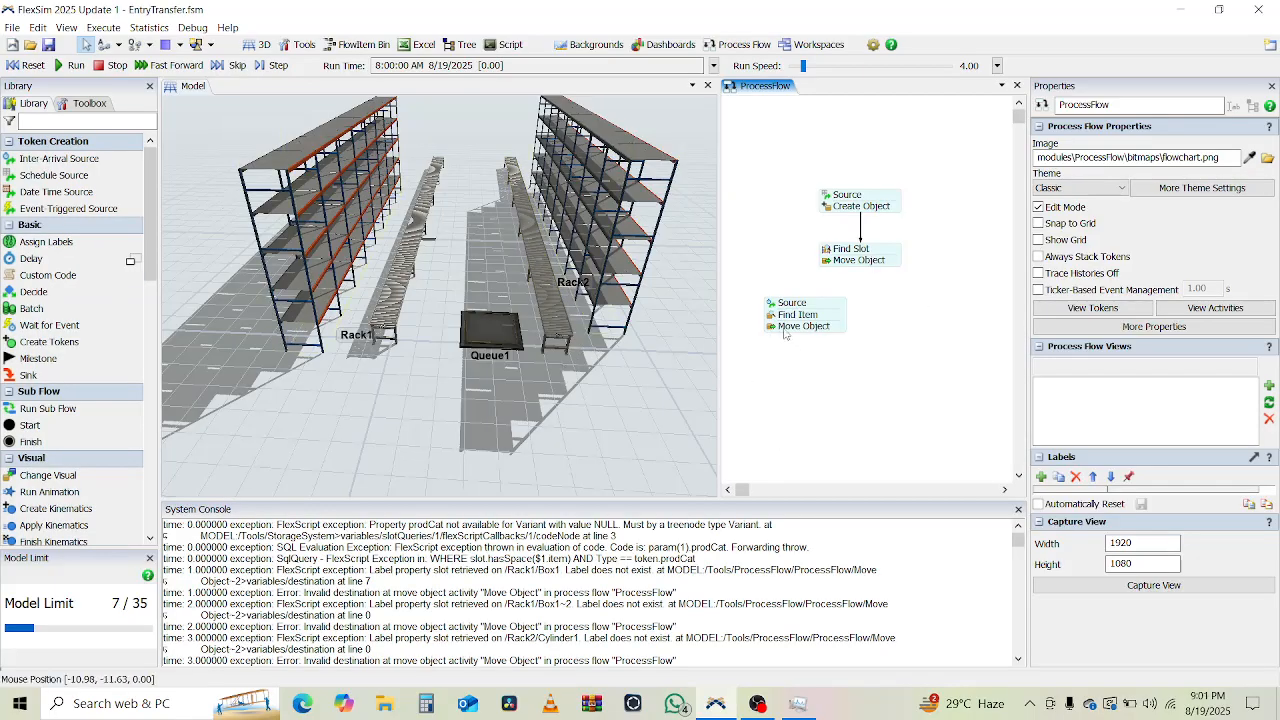
Change the Move Object destination to token.item.up.EntryTransfer and bring up the second Source's settings.
double_click(788, 327)
left_click(832, 409)
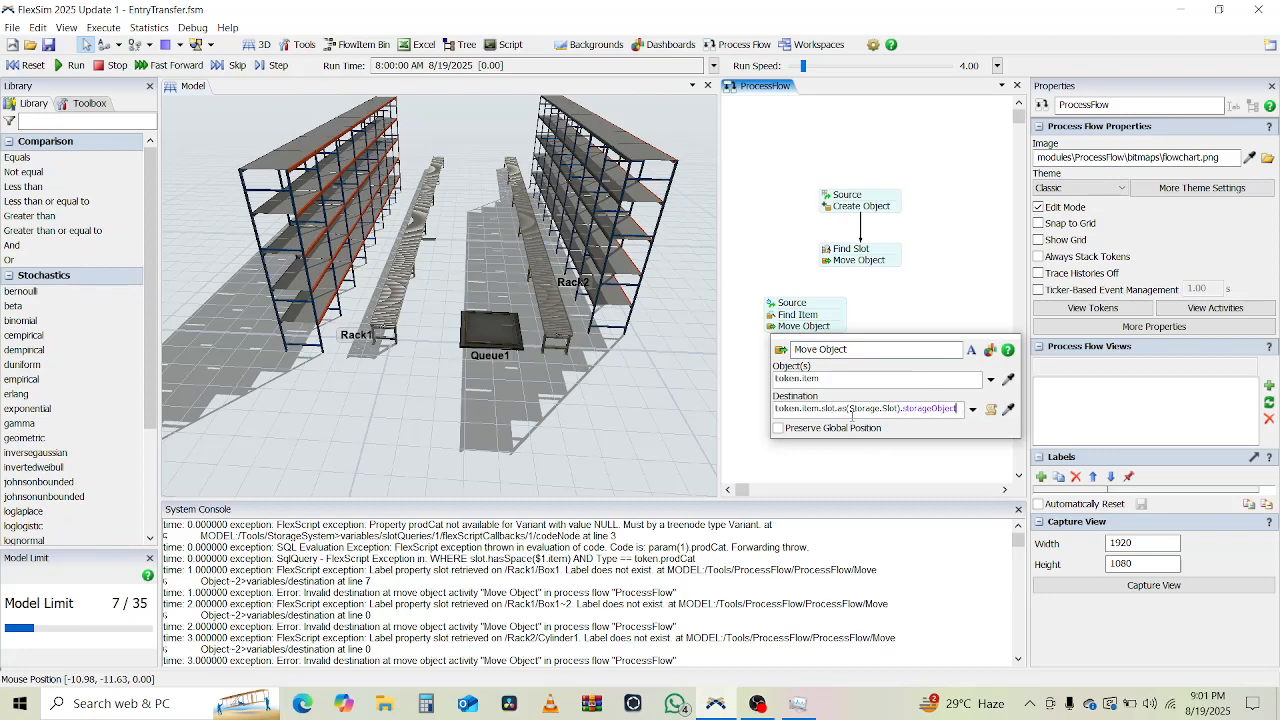
left_click(822, 410, "shift")
key("BackSpace")
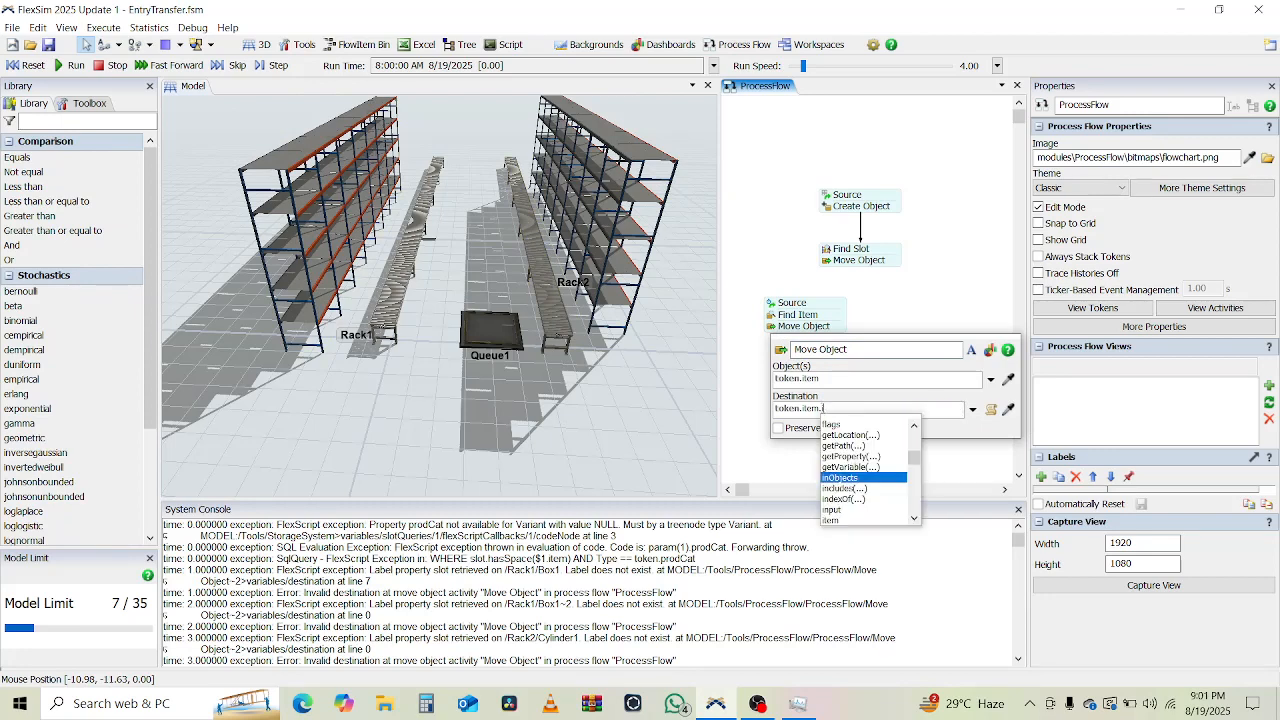
type("up")
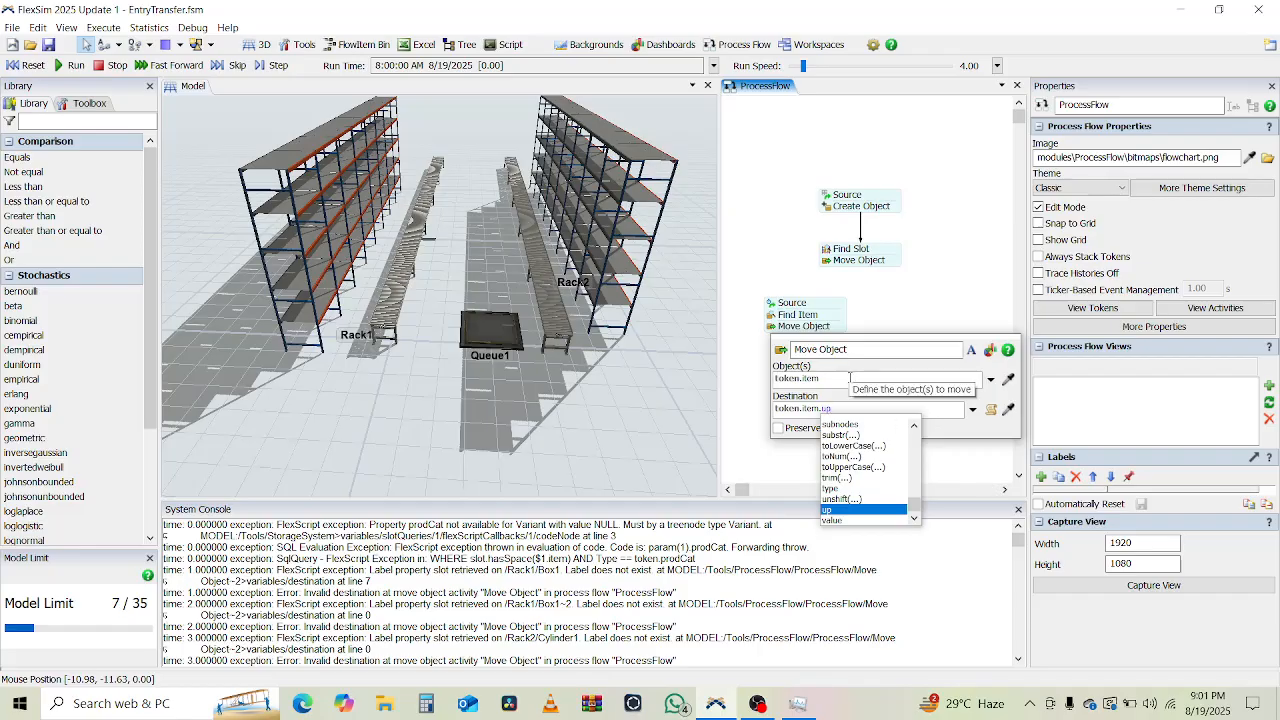
type(".")
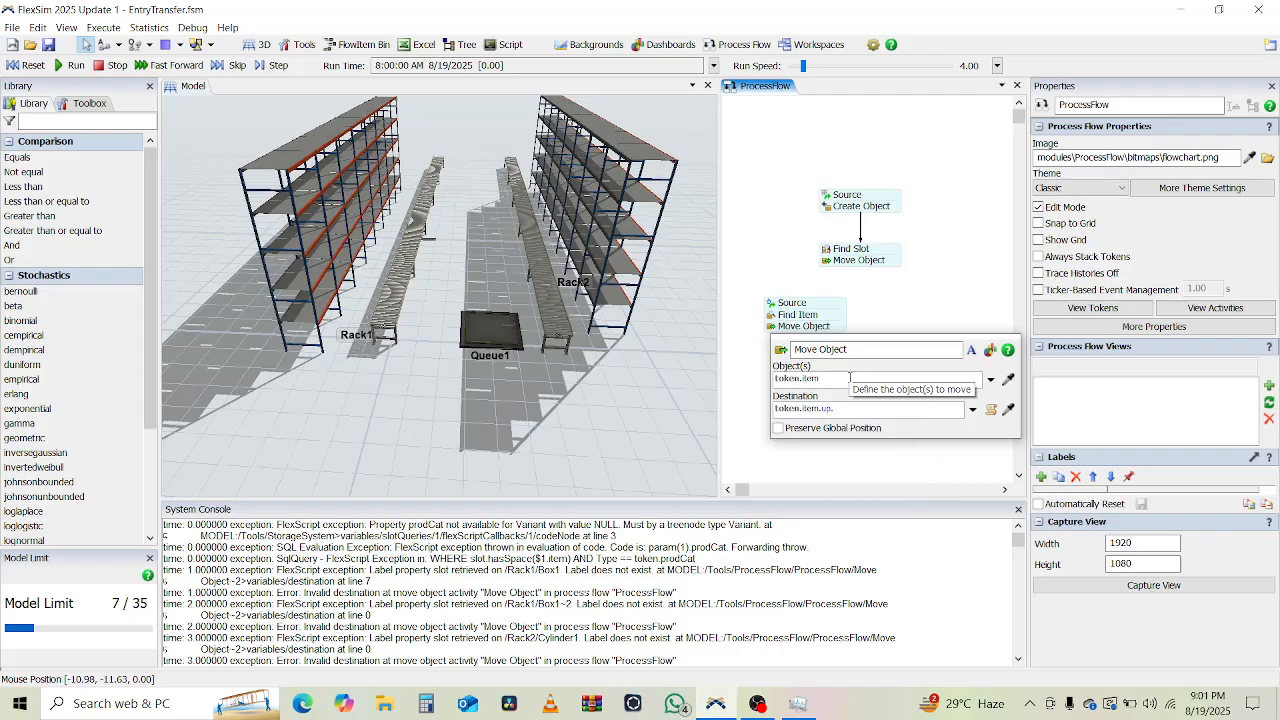
type("EntryTransfer")
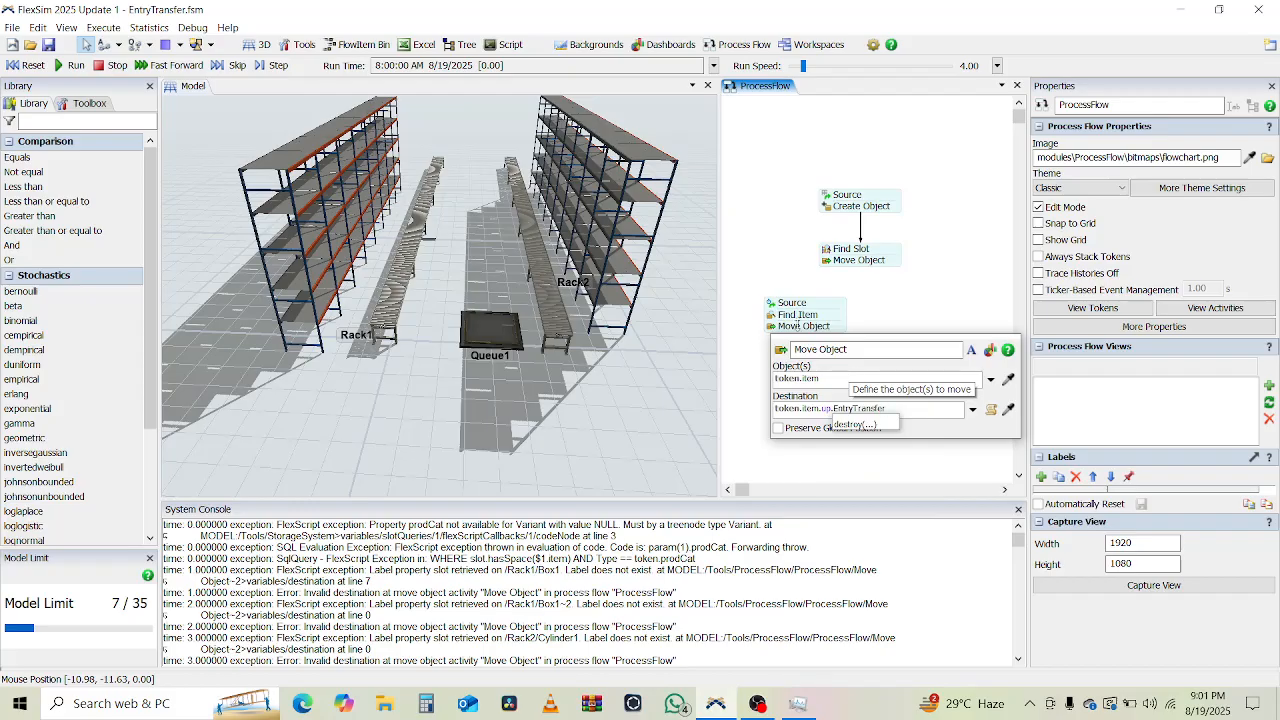
left_click(792, 303)
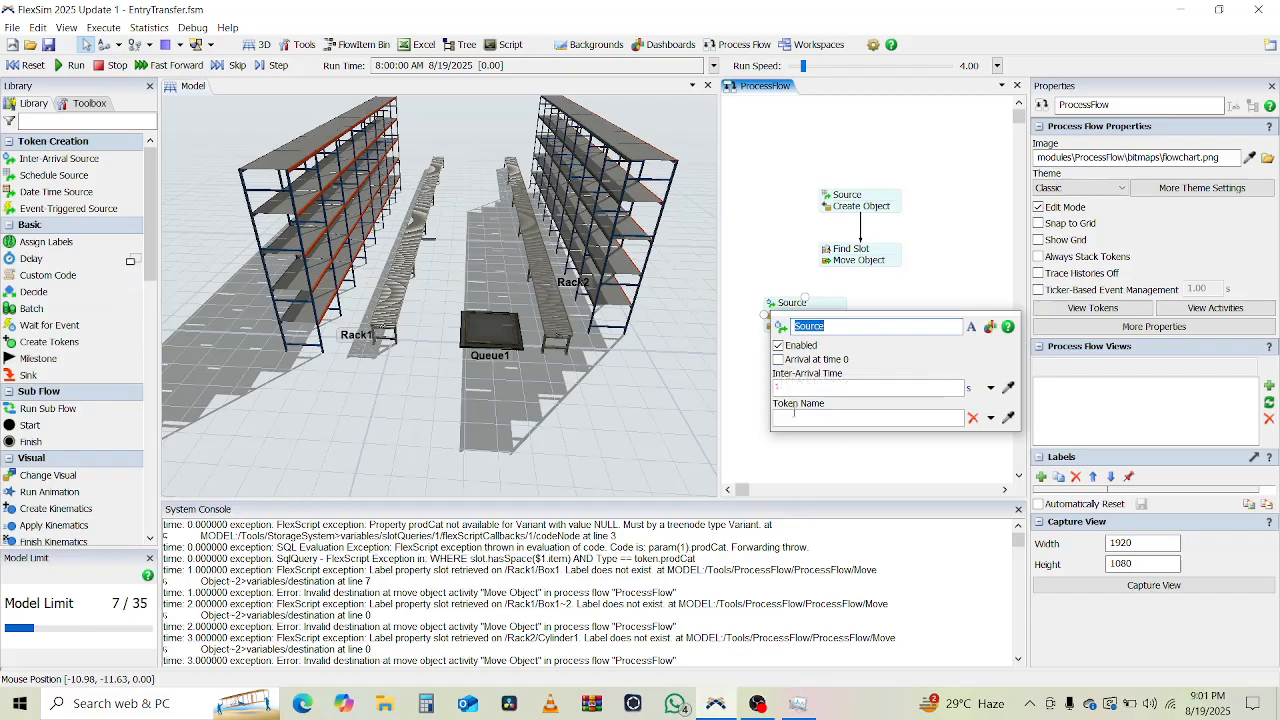
Set the second Source's inter-arrival units to minutes with an arrival at time 0, then inspect the waiting token.
left_click(978, 390)
left_click(982, 393)
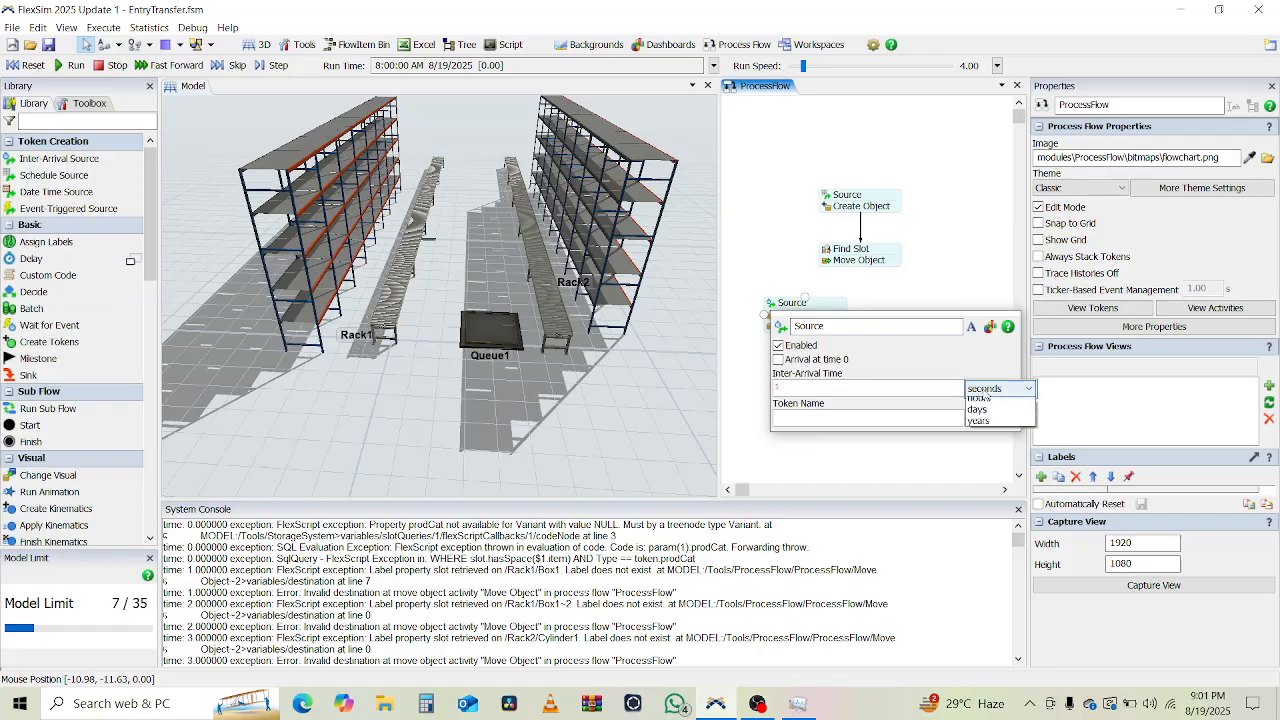
left_click(985, 438)
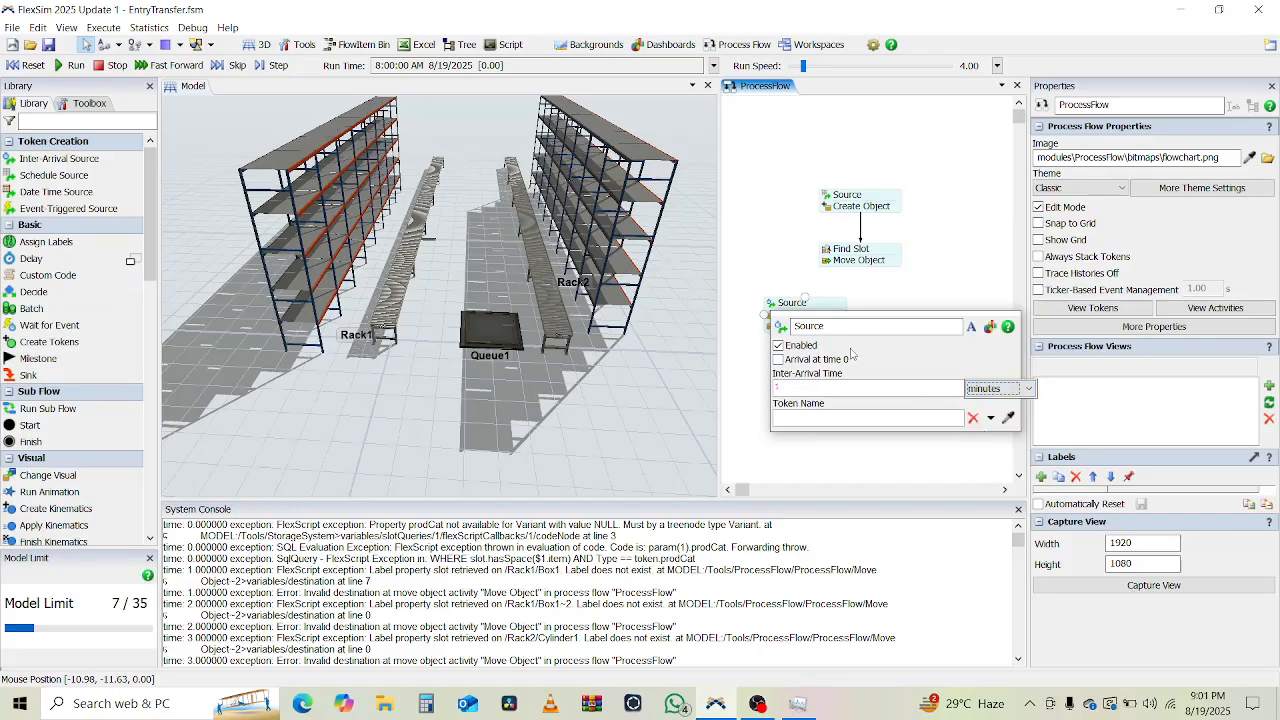
left_click(778, 360)
left_click(742, 366)
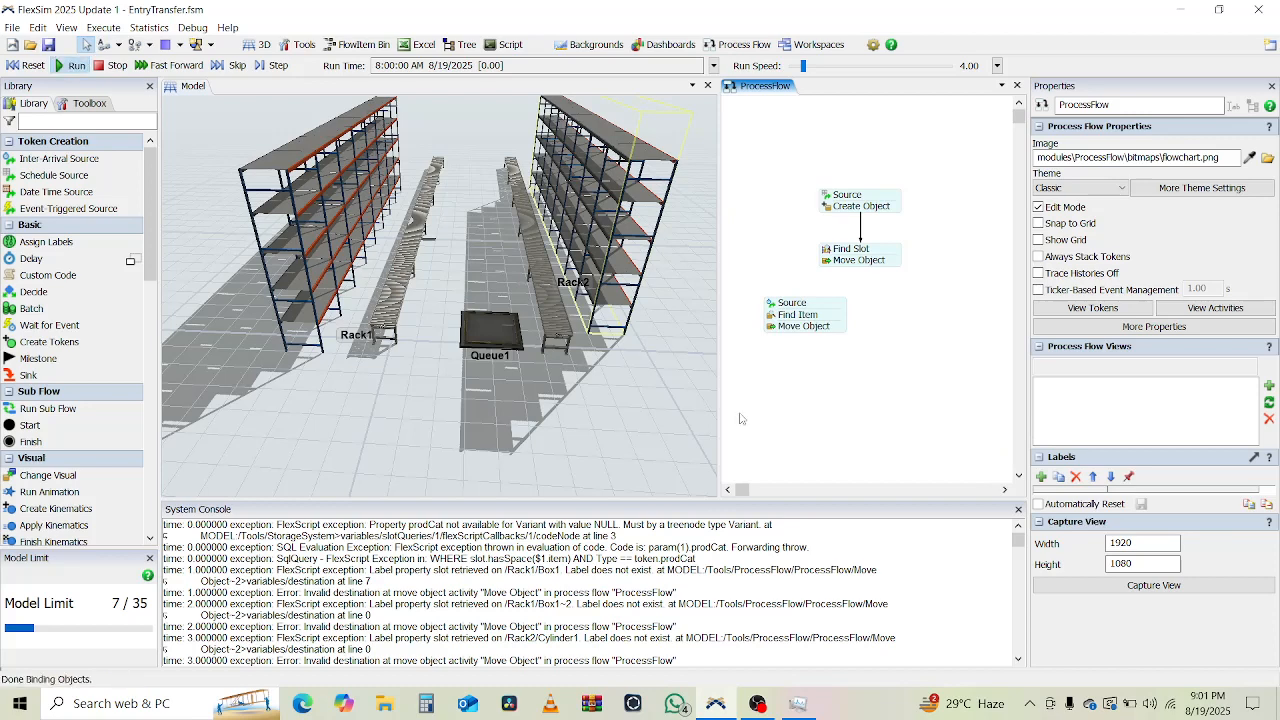
left_click(840, 327)
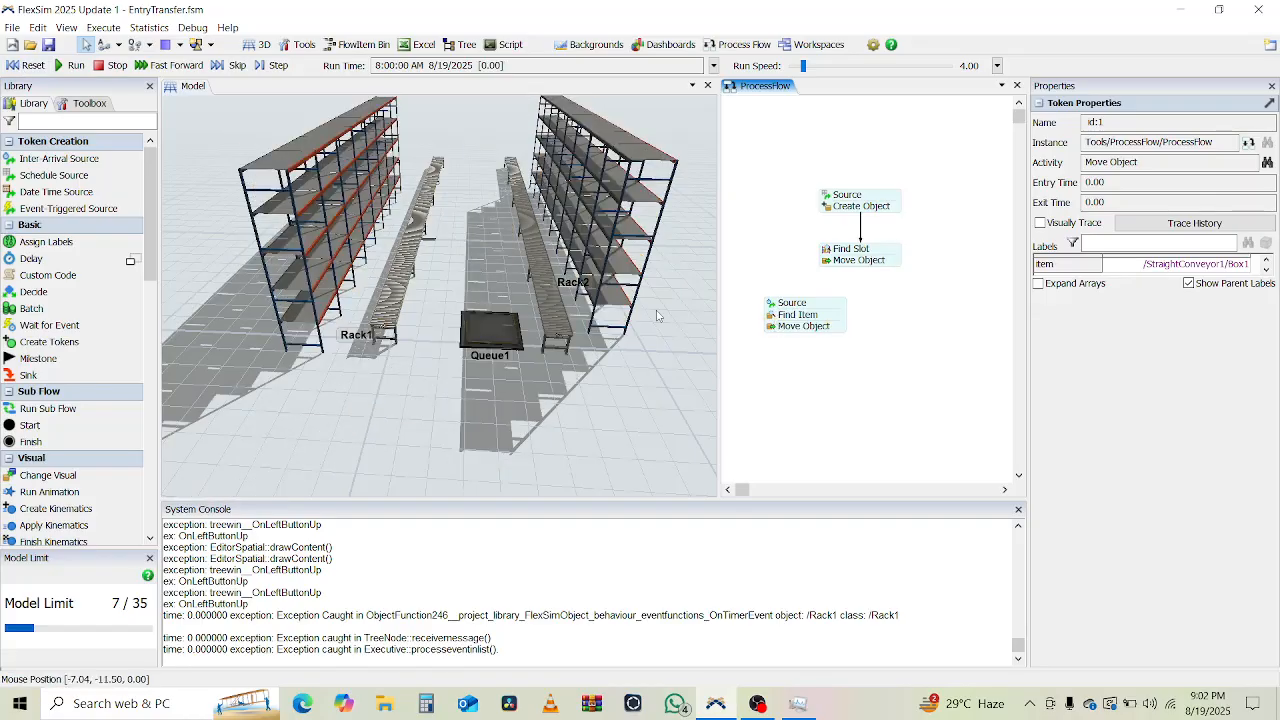
Run the model and inspect the token at Move Object.
double_click(770, 304)
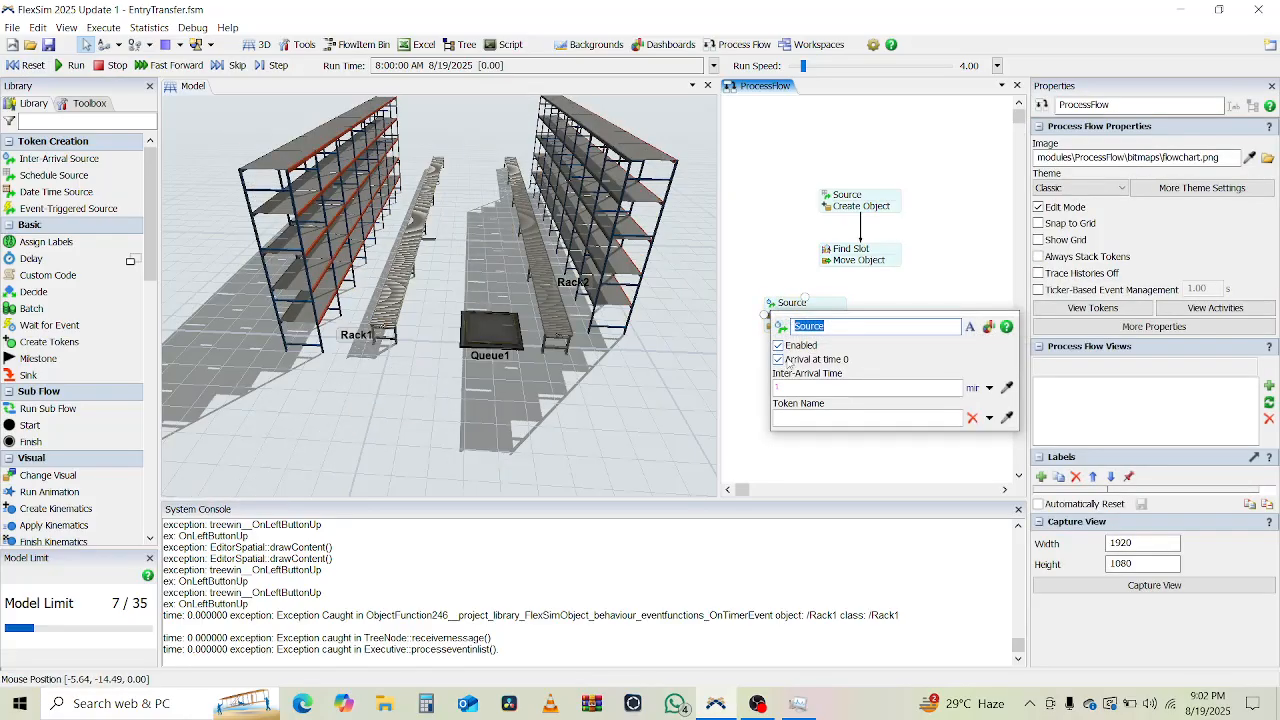
left_click(797, 274)
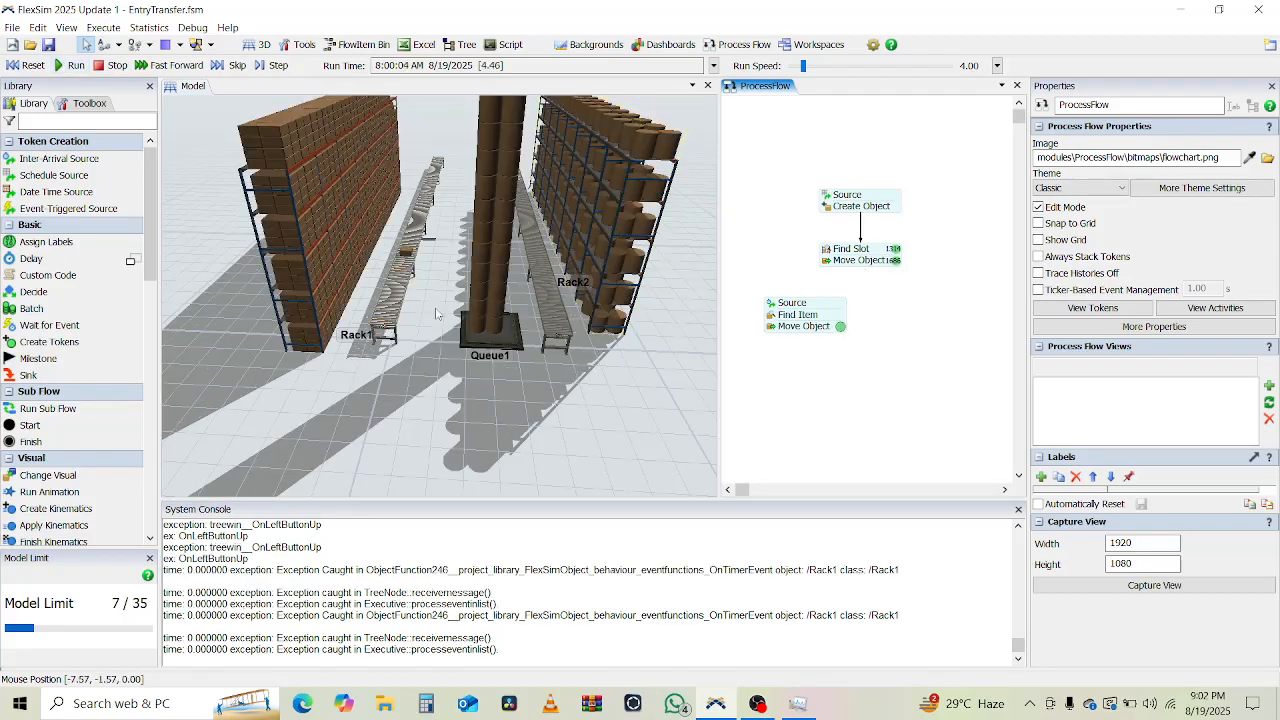
left_click(841, 327)
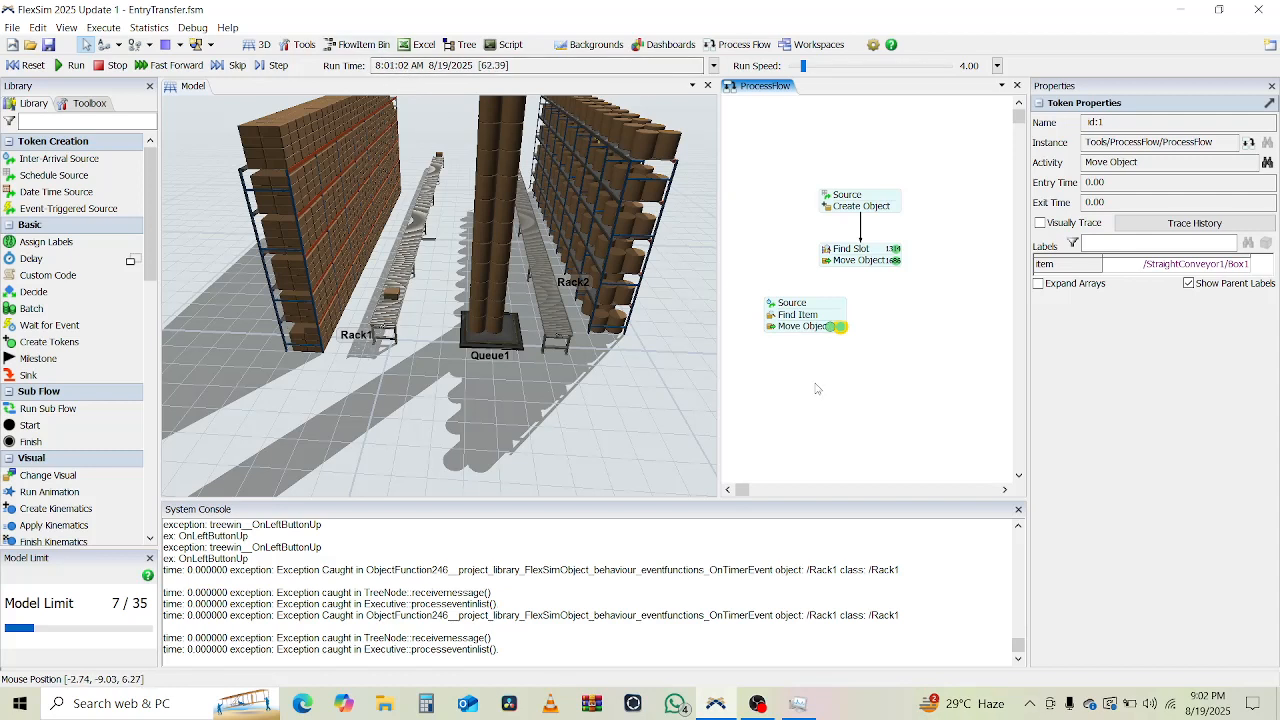
Tilt, zoom and orbit the 3D view to watch rack items move onto the conveyors.
left_click(610, 400)
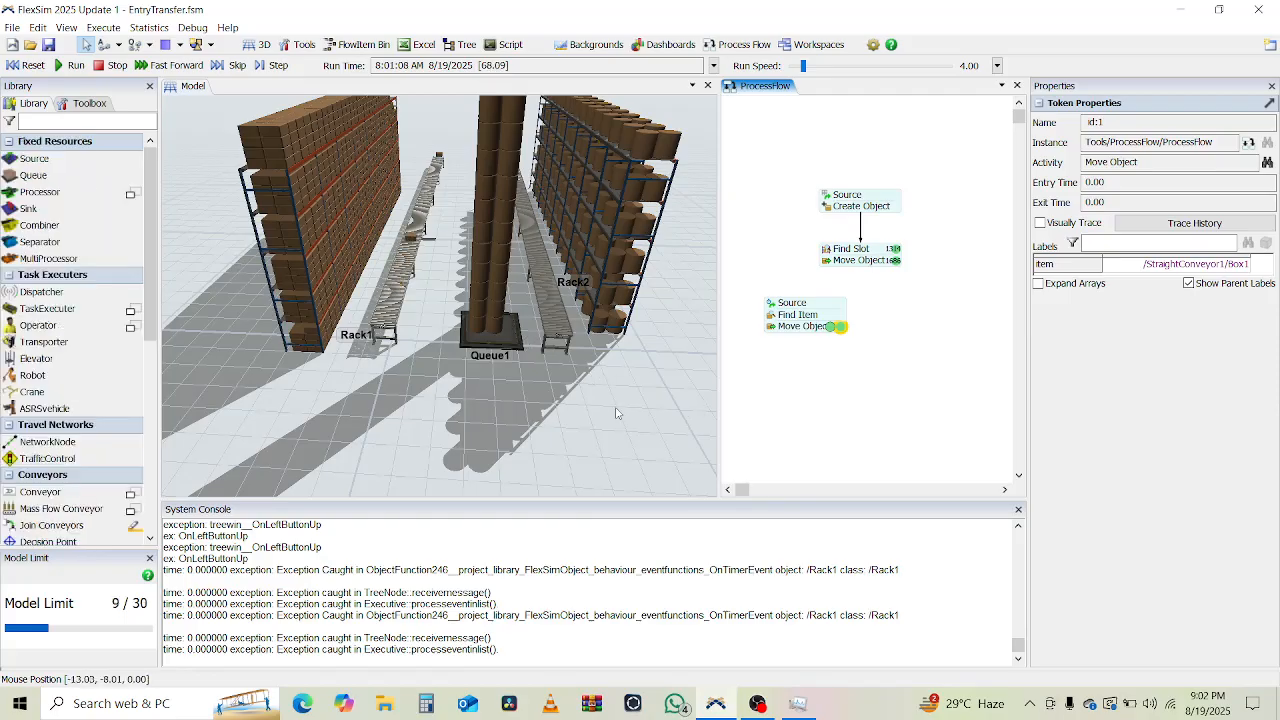
right_click_drag(571, 424, 562, 200)
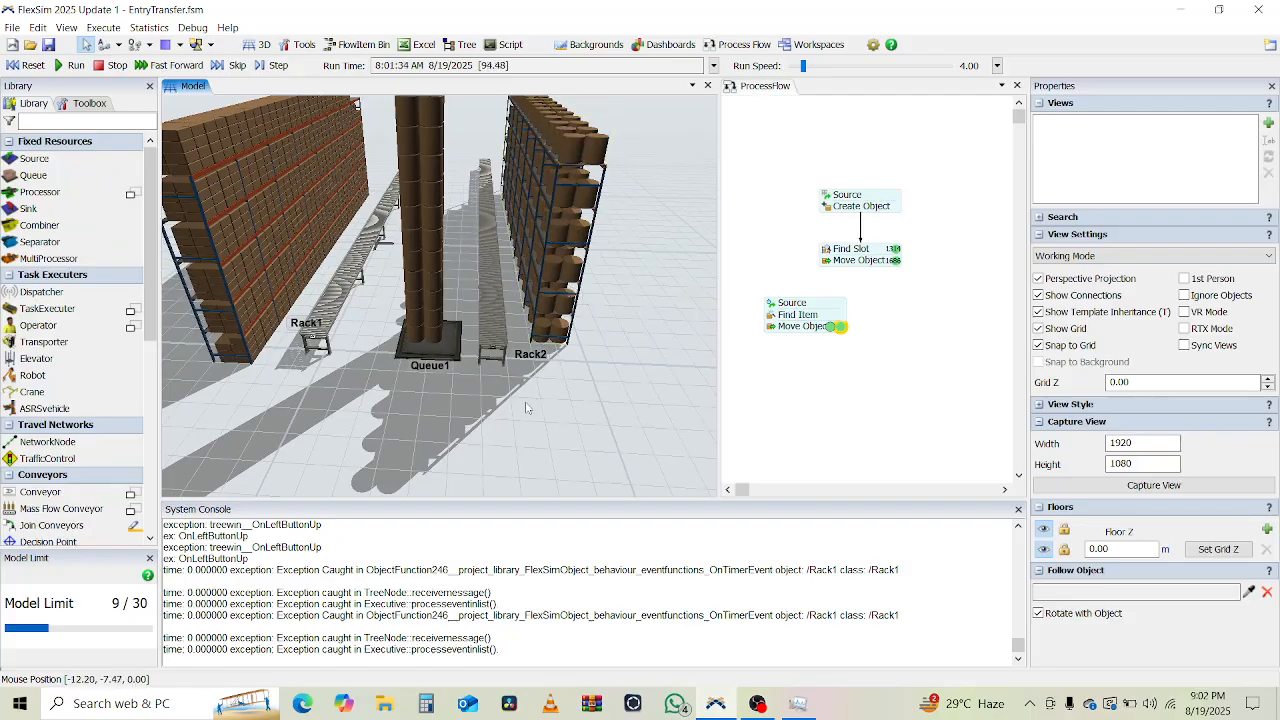
scroll(527, 407, "down", 5)
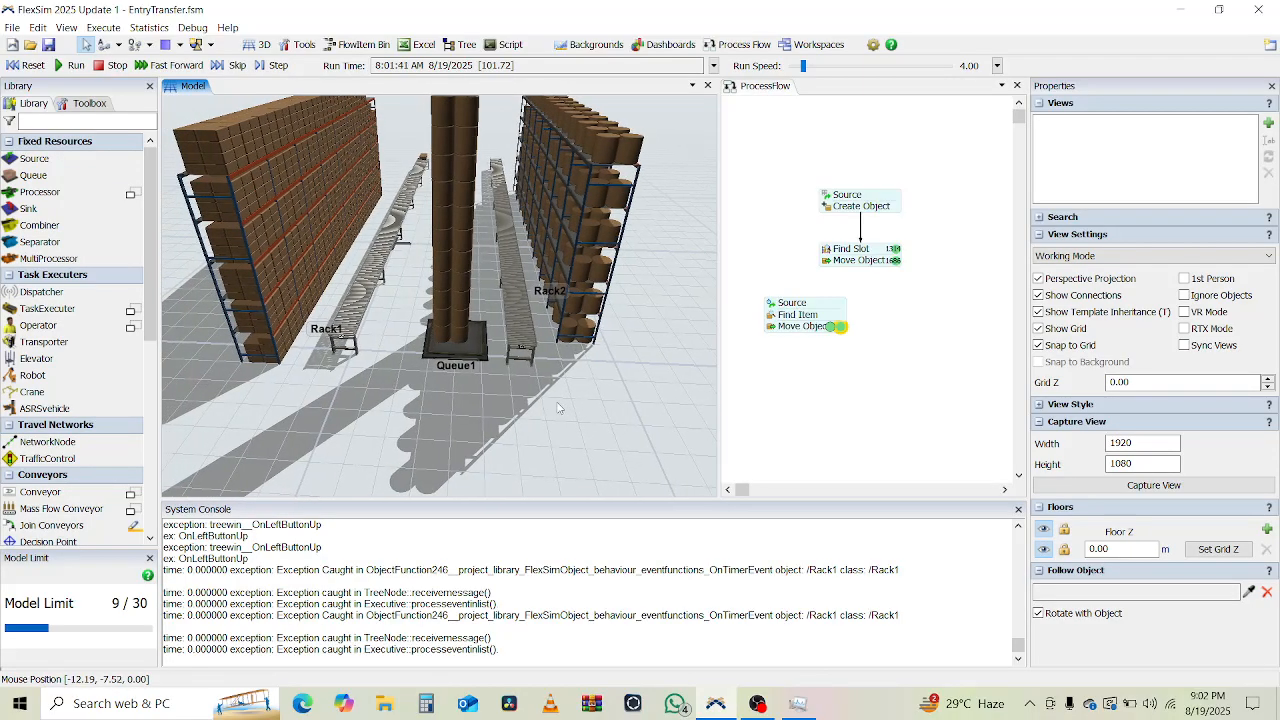
right_click_drag(558, 407, 441, 398)
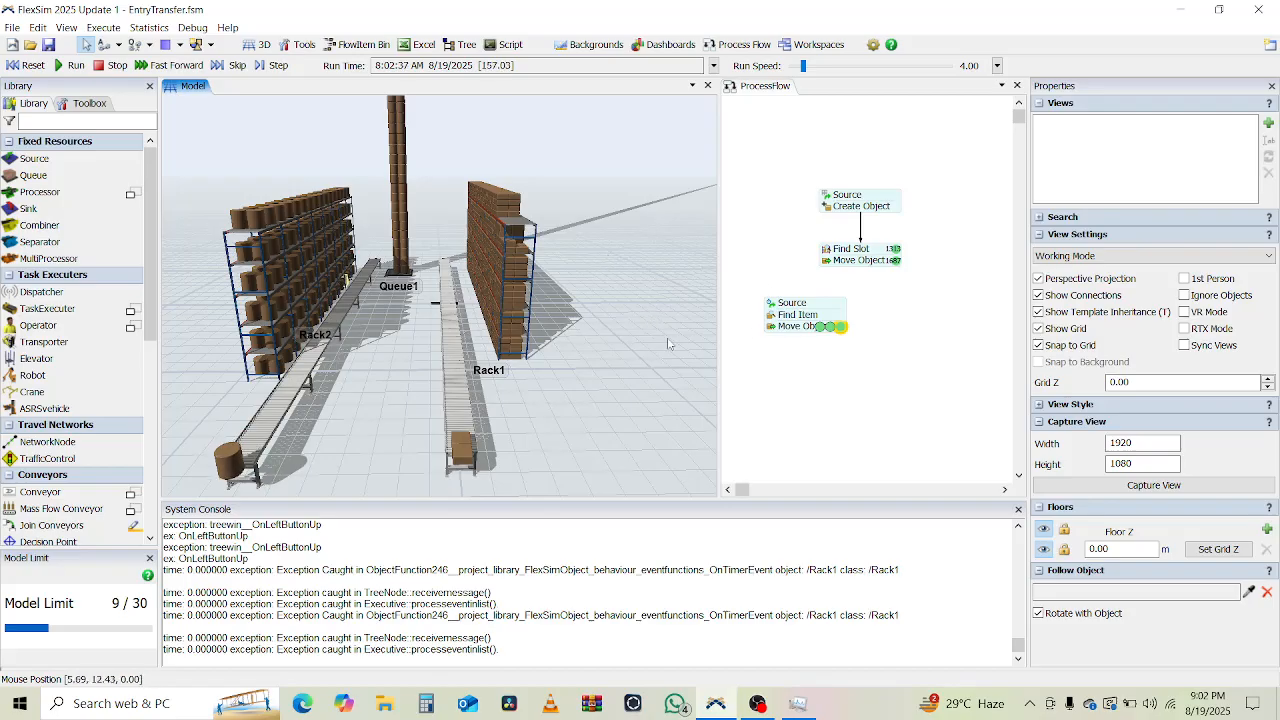
left_click(775, 334)
Confirm the Move Object destination is token.item.up.EntryTransfer while orbiting the 3D view around the racks and Queue1.
double_click(775, 332)
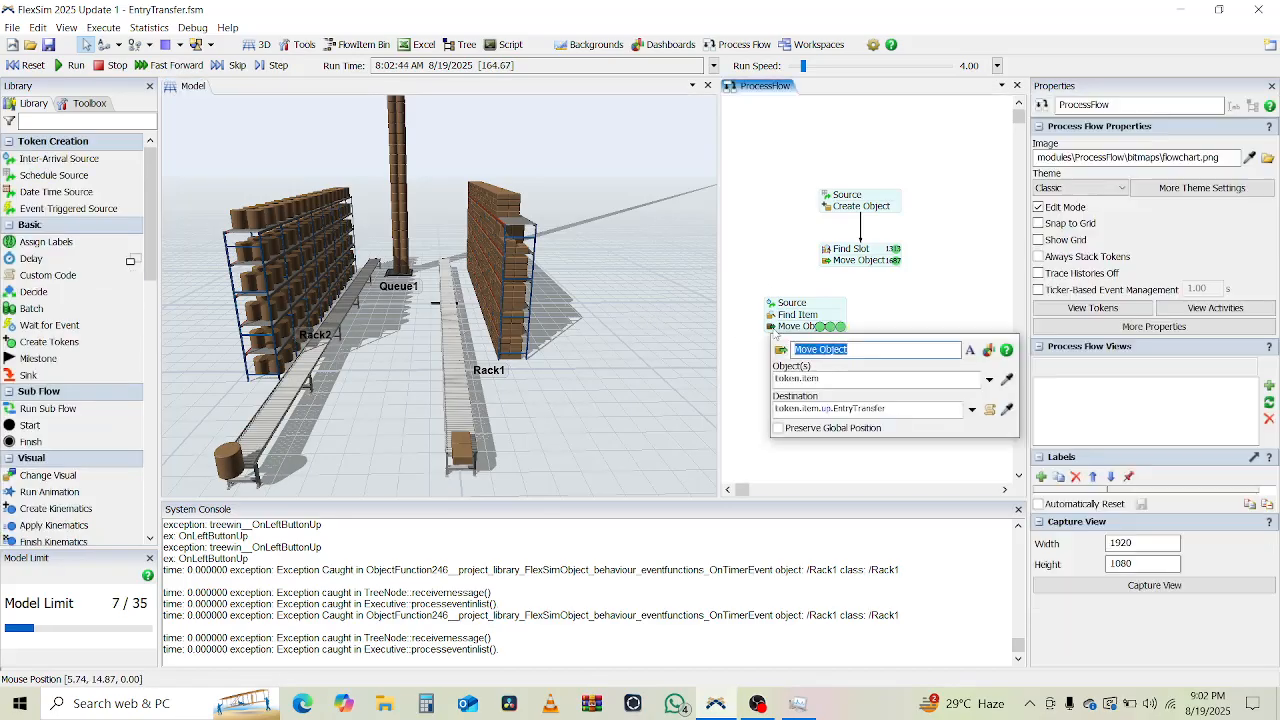
left_click(827, 410)
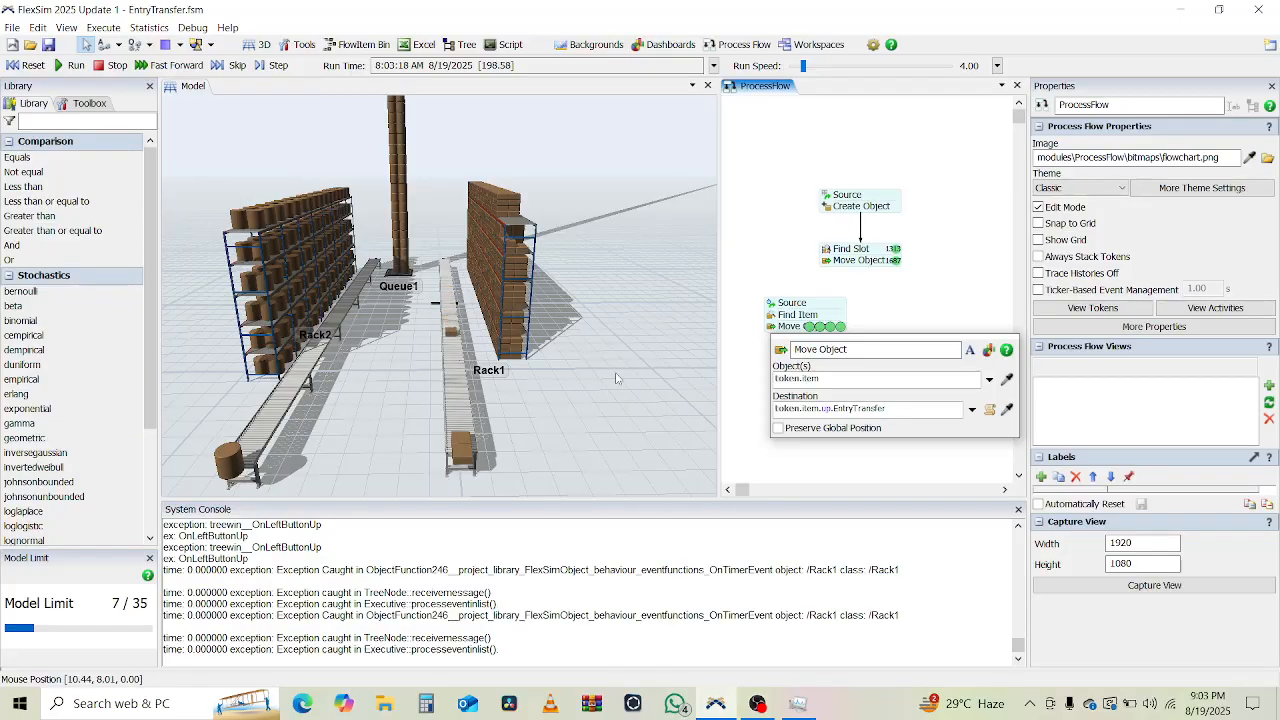
scroll(616, 378, "down", 2)
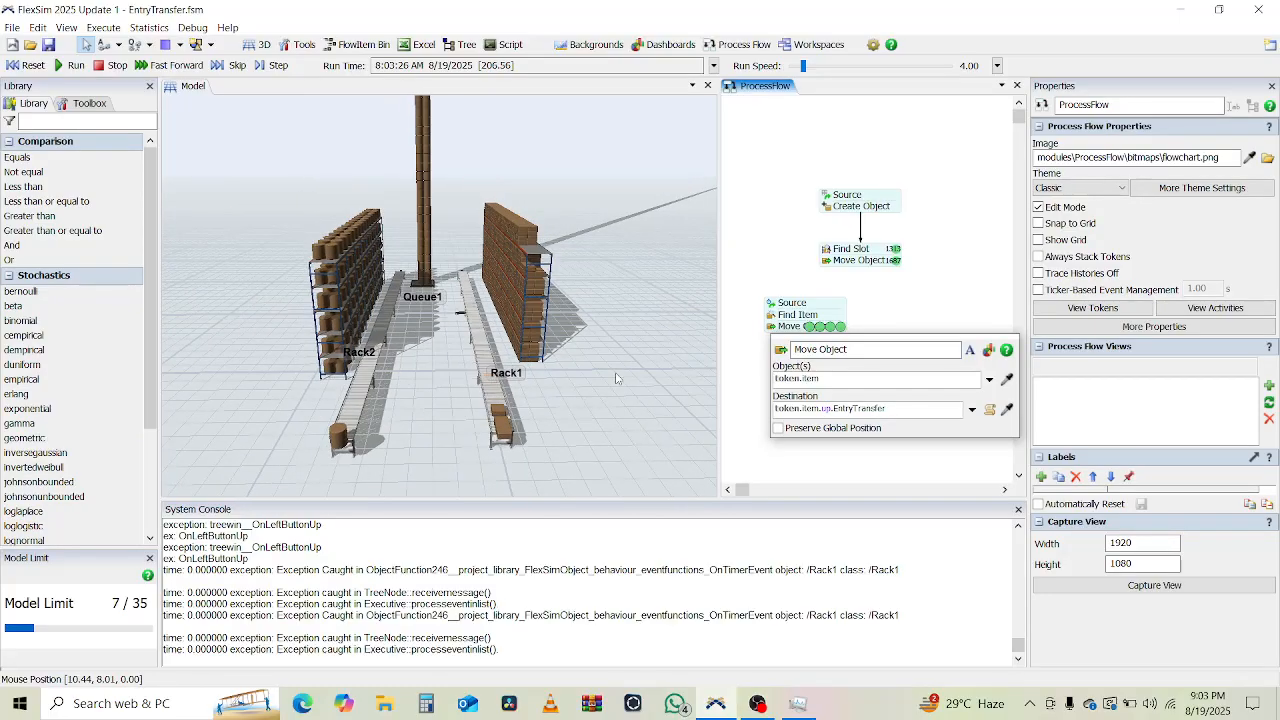
right_click_drag(594, 426, 352, 447)
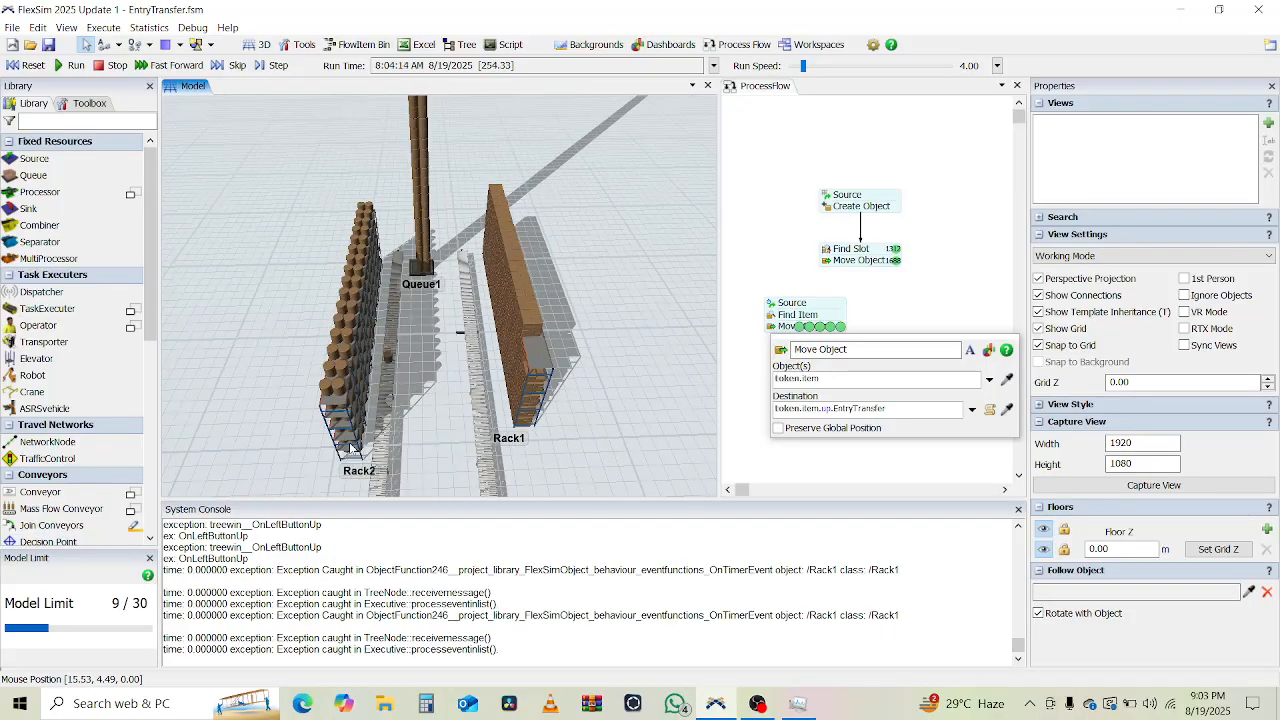
scroll(663, 376, "down", 3)
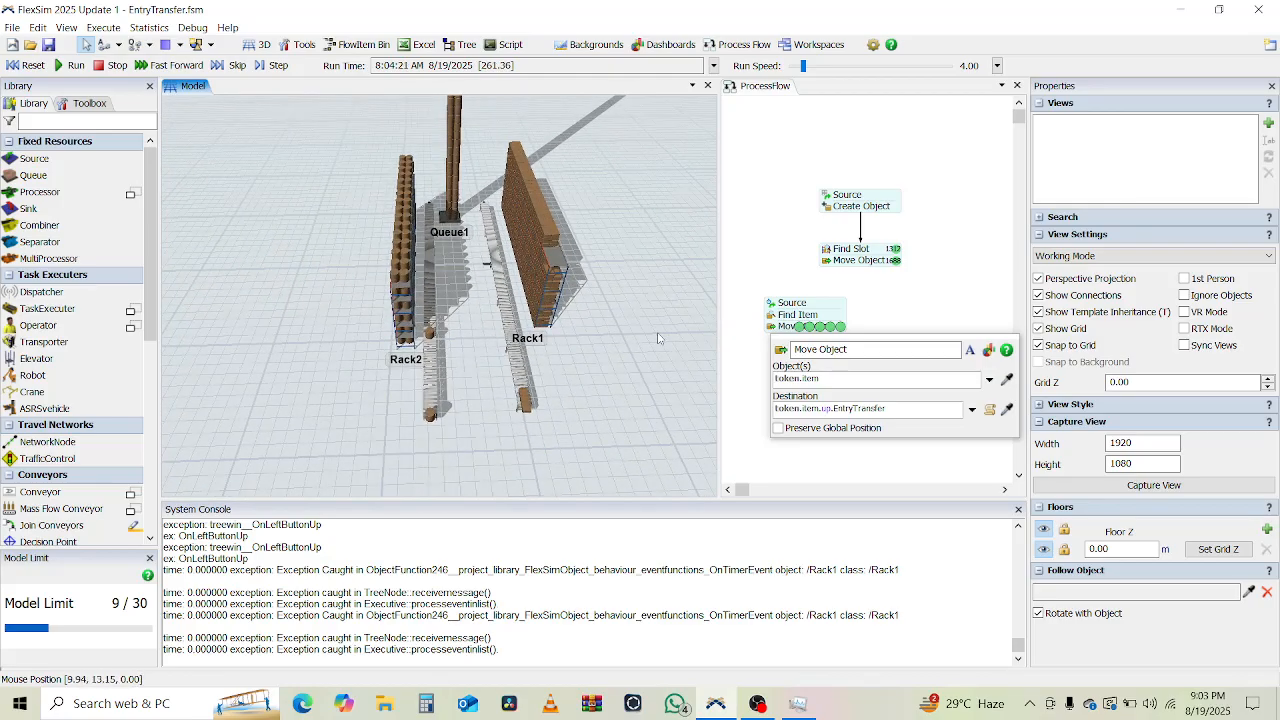
right_click_drag(629, 381, 614, 377)
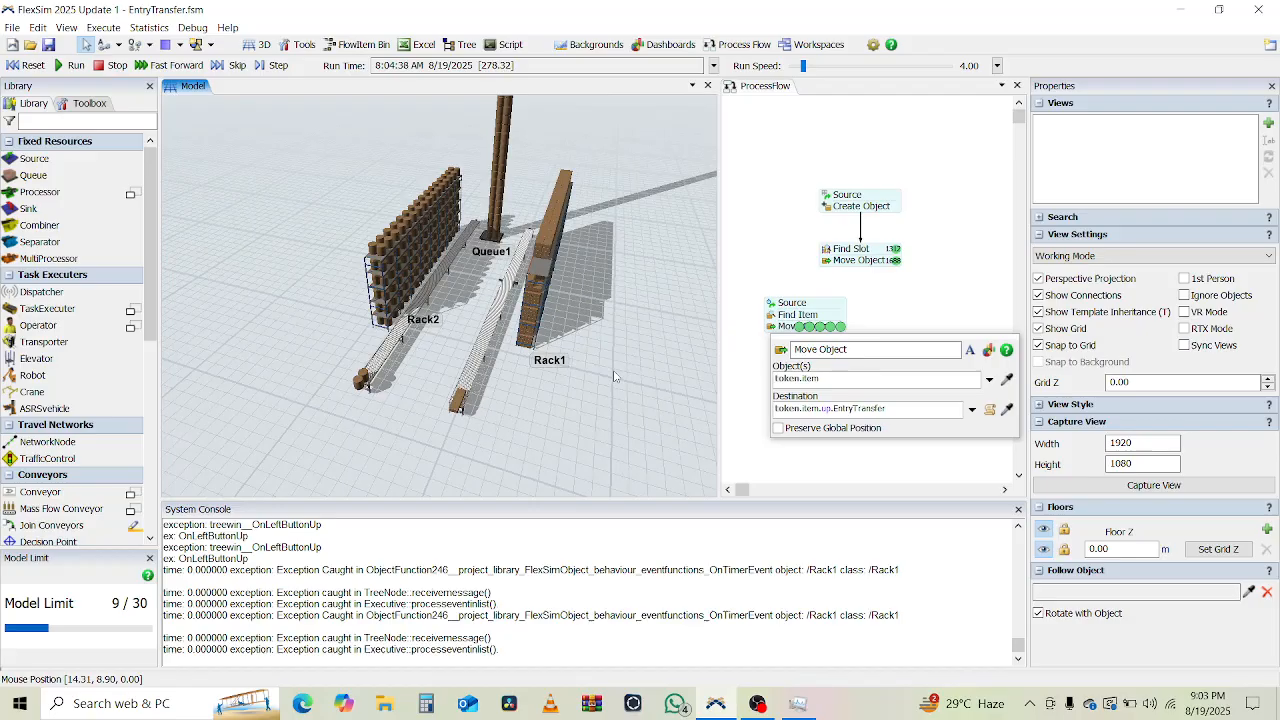